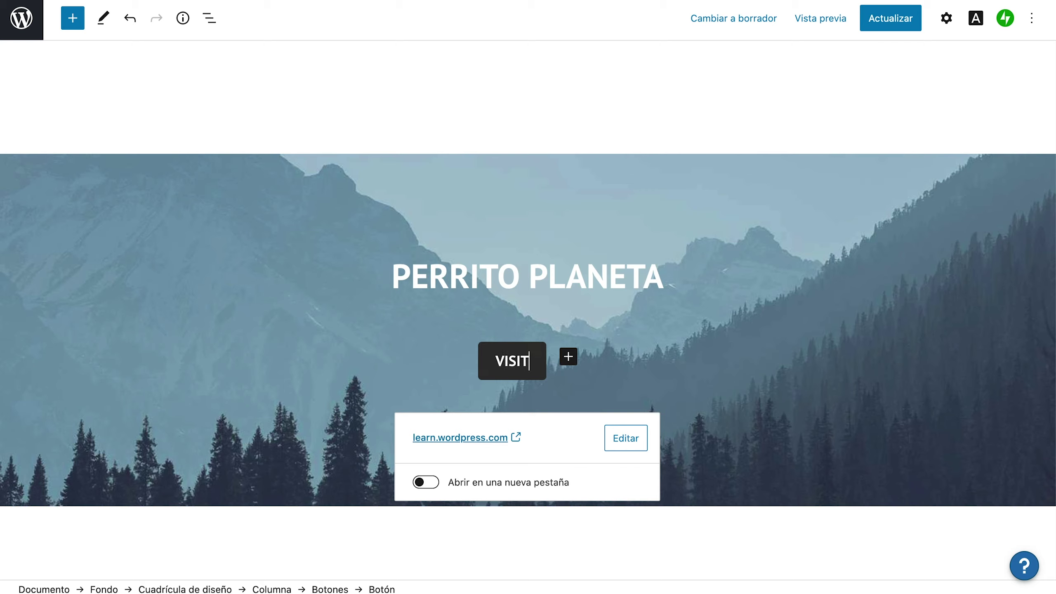
Label the button under the PERRITO PLANETA heading VISITAR FACEBOOK
type("EBOOK")
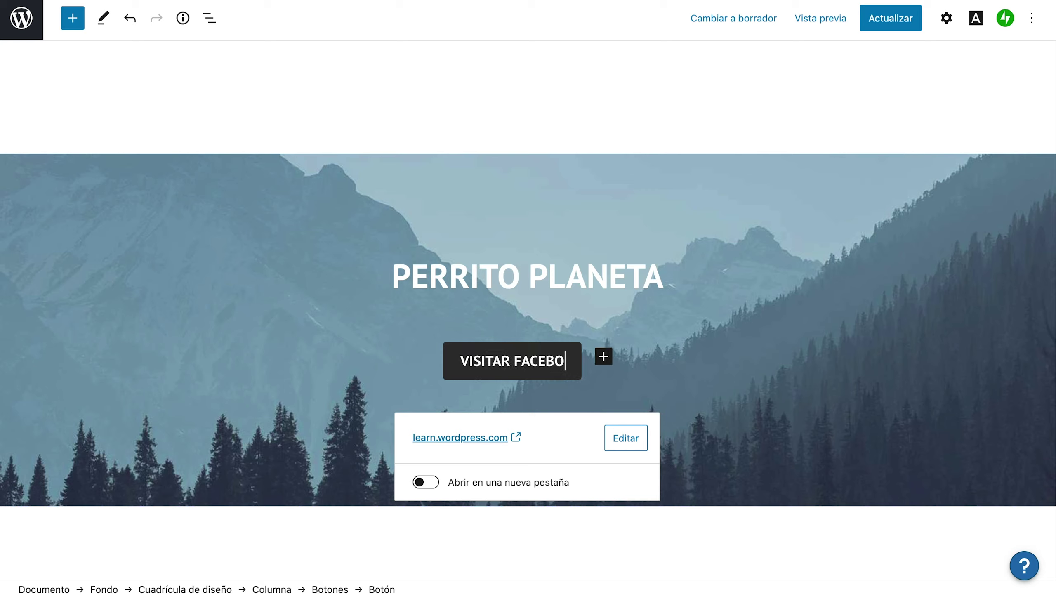
left_click(687, 349)
left_click(652, 441)
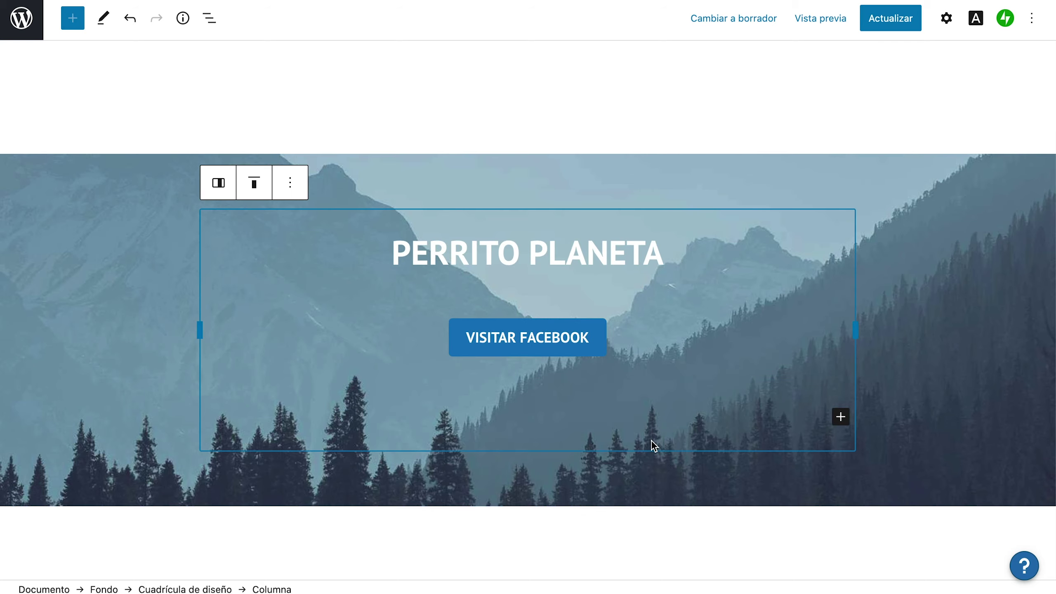
Try the outlined style on the VISITAR FACEBOOK button and return it to the filled style
left_click(587, 346)
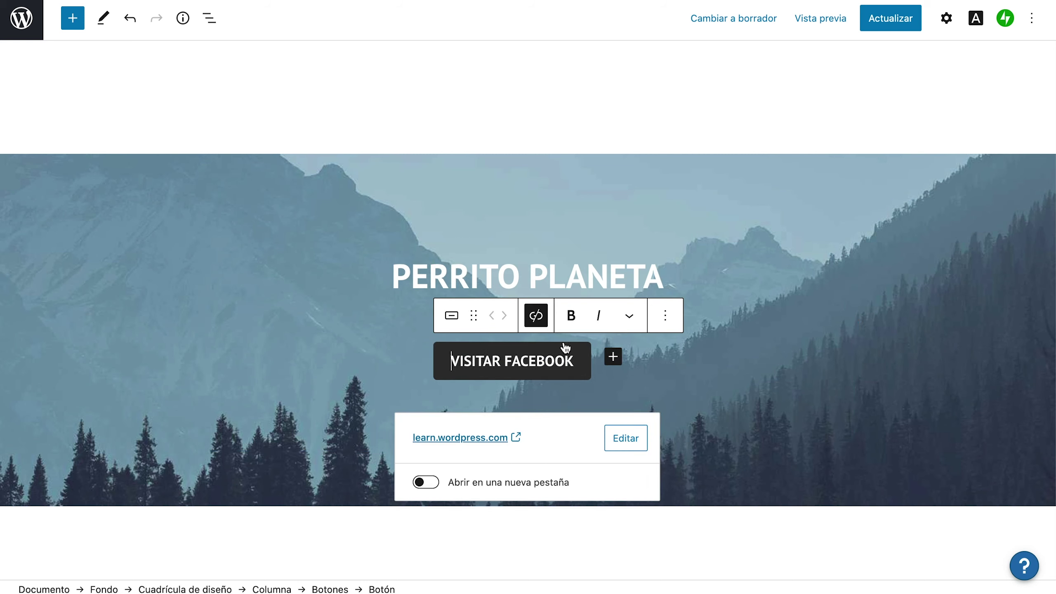
left_click(452, 315)
left_click(530, 419)
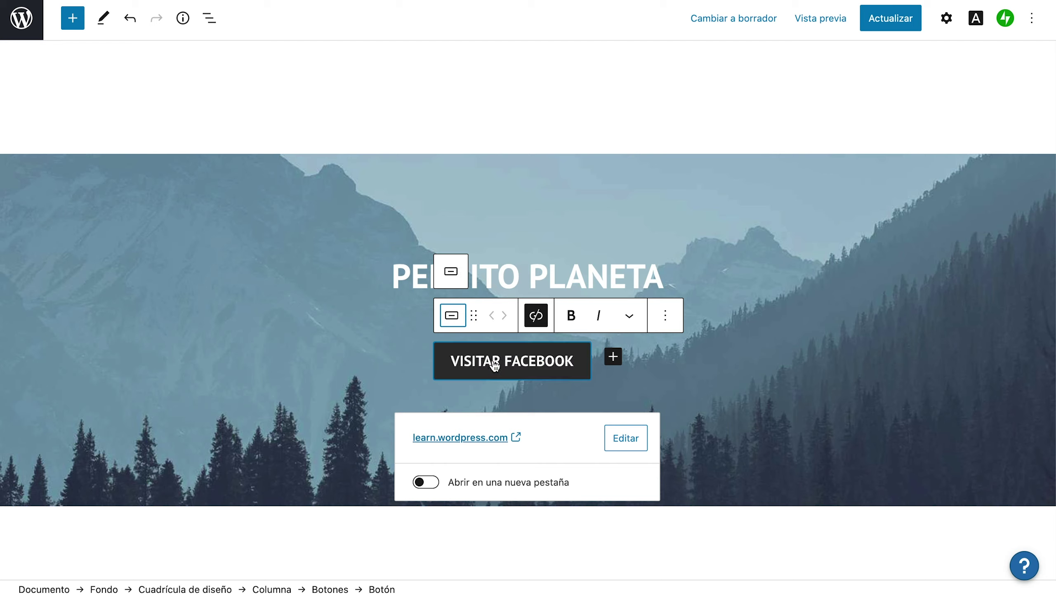
left_click(452, 316)
left_click(590, 422)
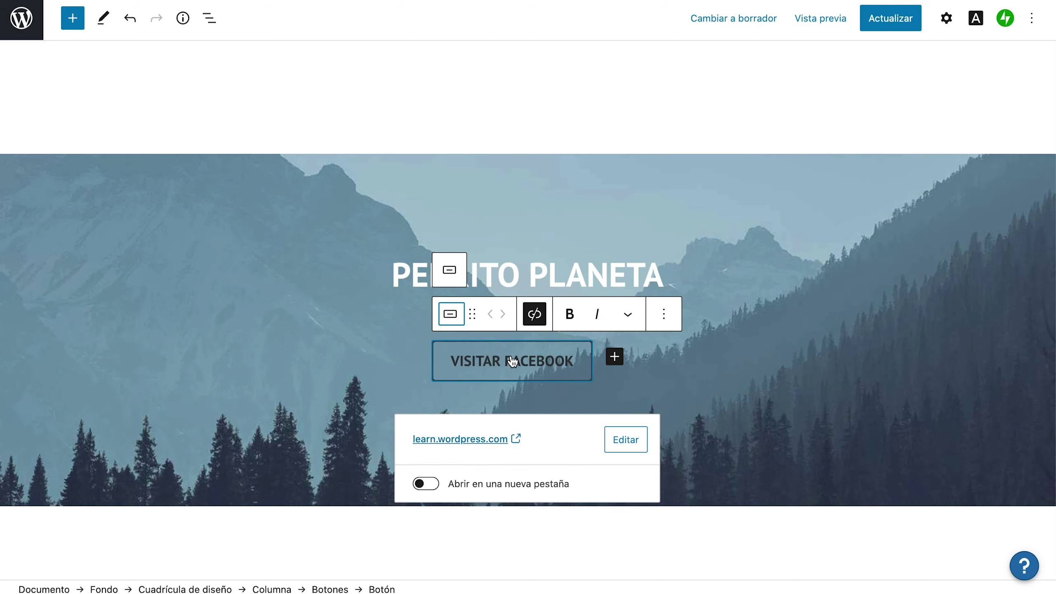
left_click(450, 315)
left_click(510, 414)
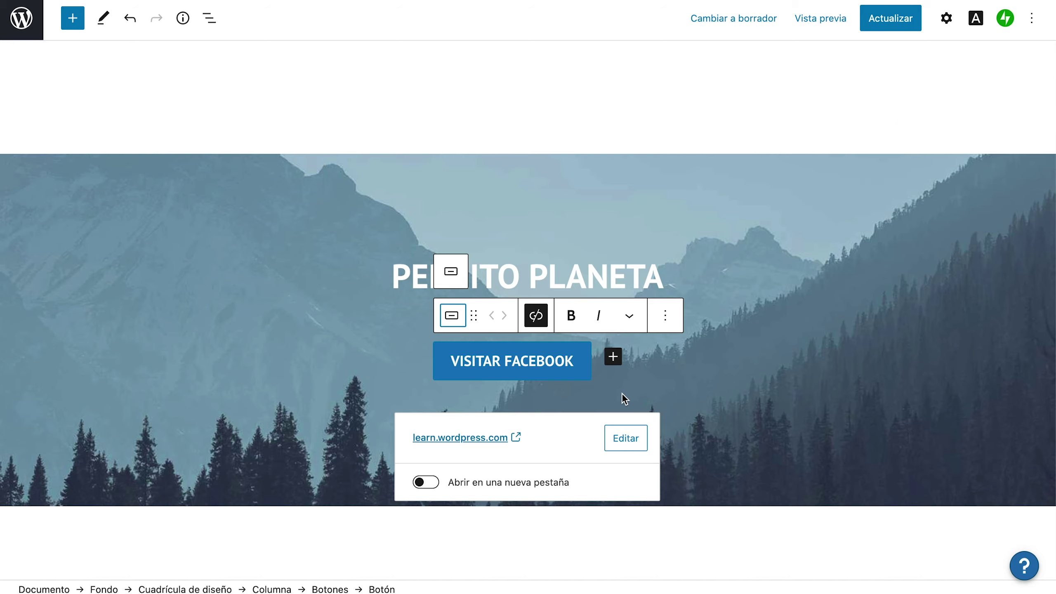
Set the text color of the VISITAR FACEBOOK button to white in its block settings
left_click(947, 27)
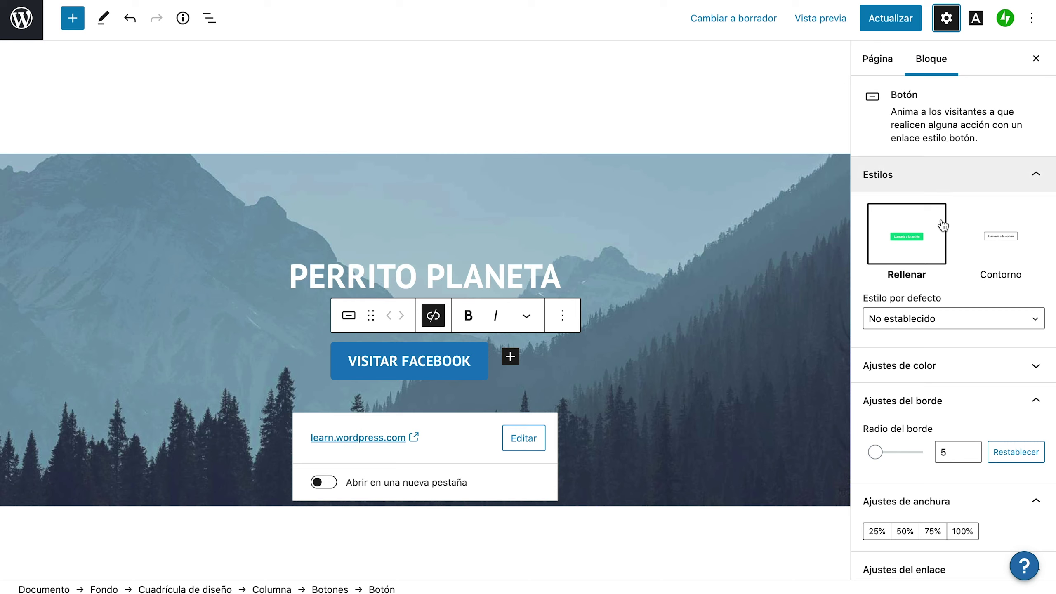
scroll(965, 402, "down", 4)
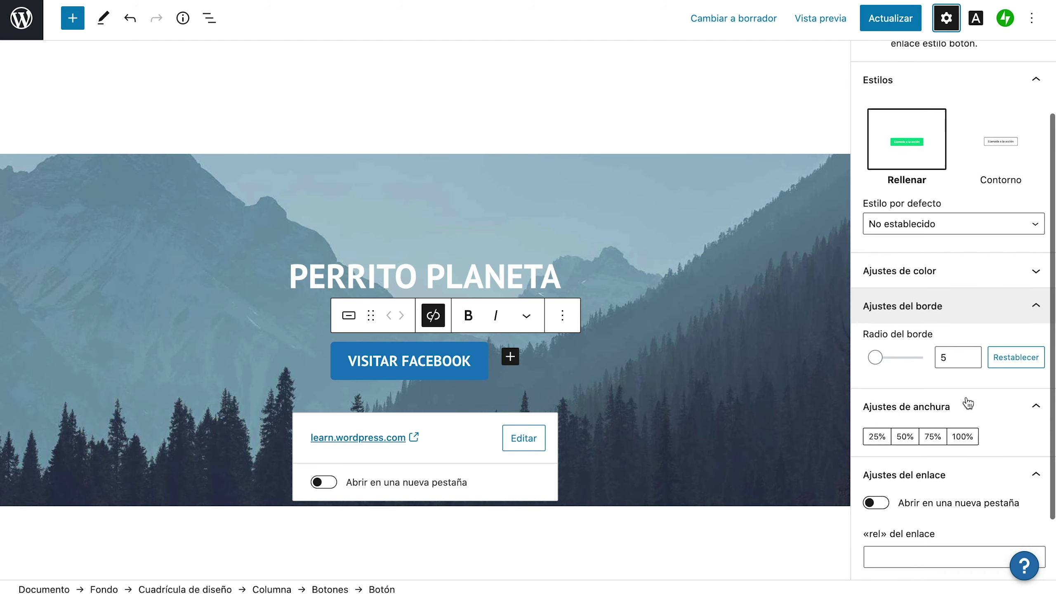
scroll(967, 402, "down", 1)
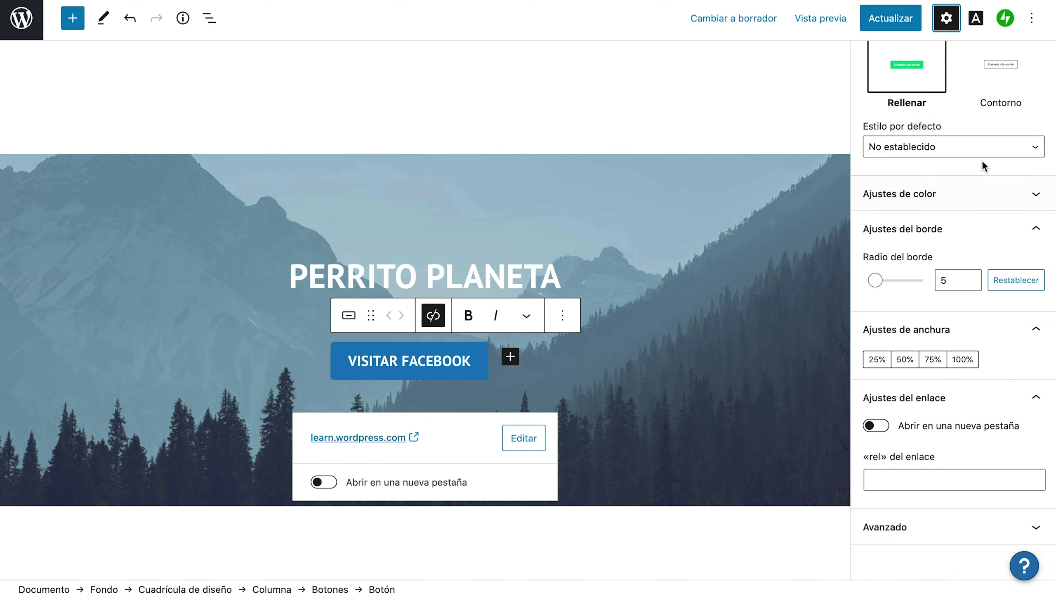
left_click(955, 203)
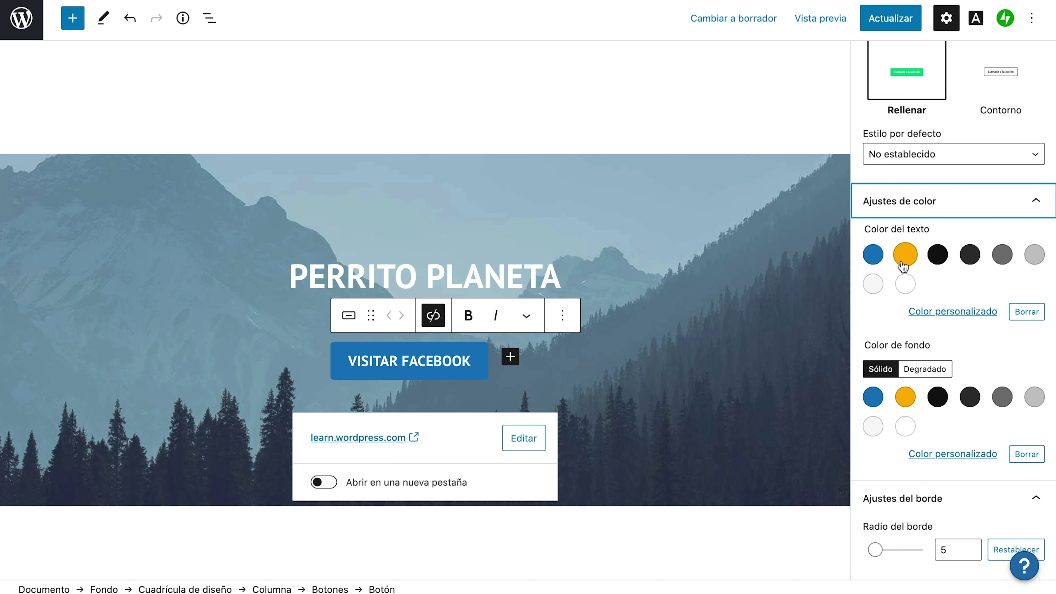
left_click(904, 261)
left_click(970, 256)
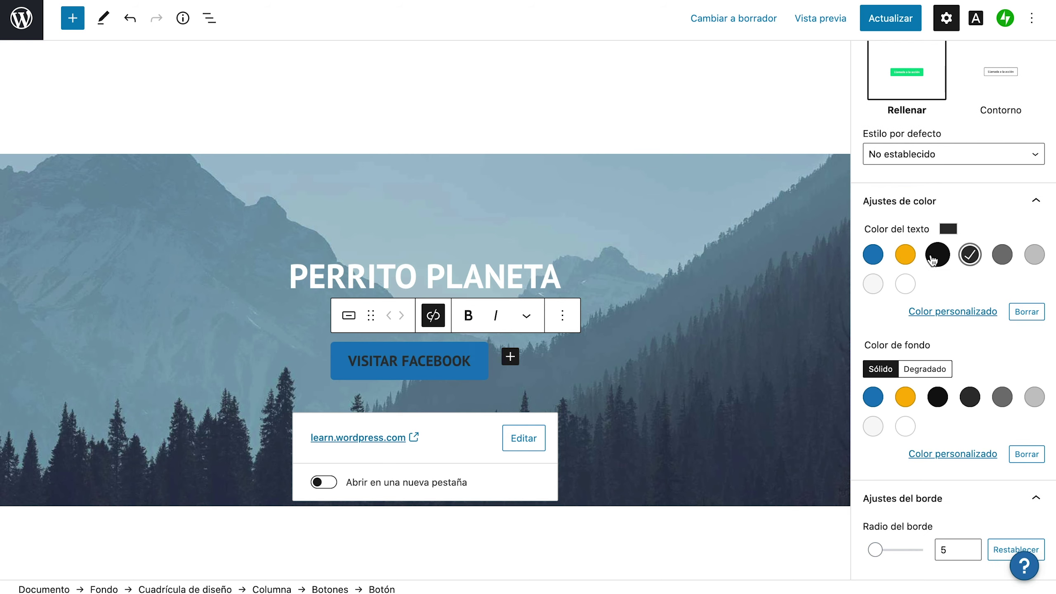
left_click(936, 258)
left_click(905, 284)
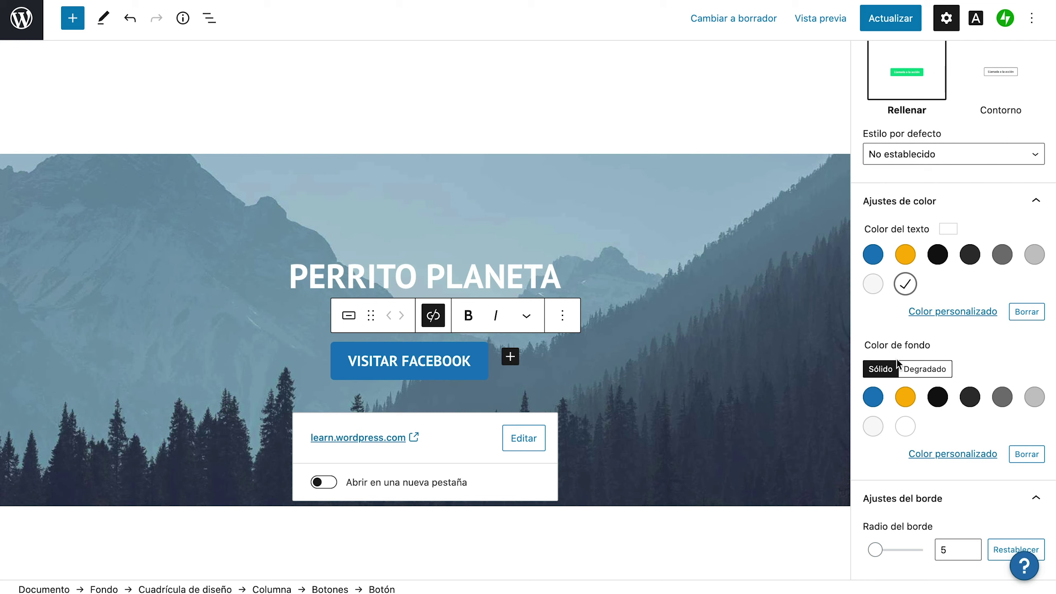
Give the button's background the blue-to-purple preset gradient instead of a solid color
scroll(903, 375, "down", 2)
left_click(905, 324)
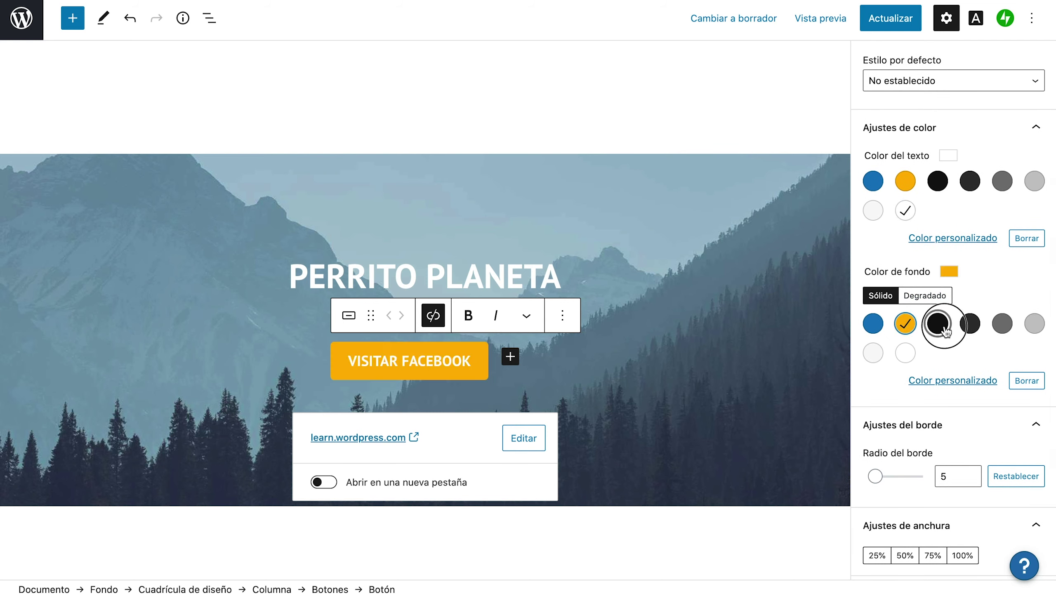
left_click(938, 324)
left_click(994, 330)
left_click(936, 297)
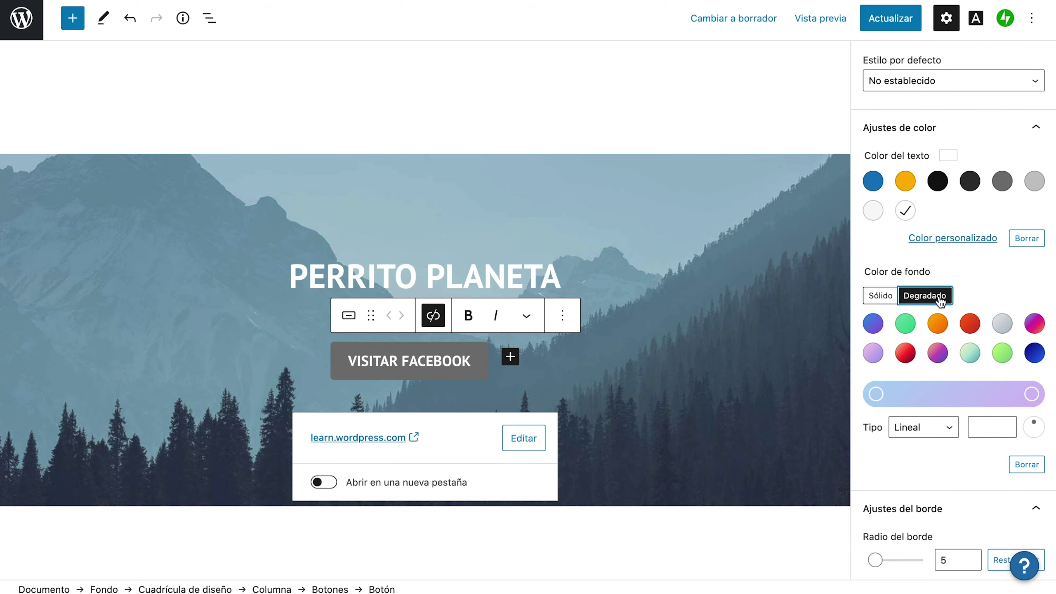
left_click(873, 324)
Set the button's border radius to 50 and collapse its style and color settings
scroll(932, 409, "down", 5)
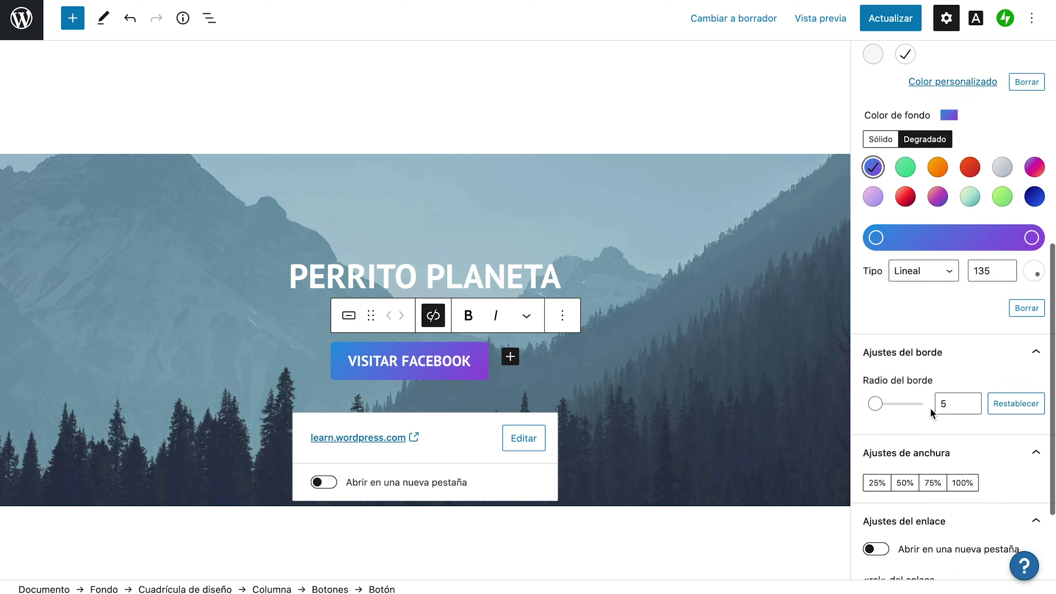
scroll(915, 349, "down", 1)
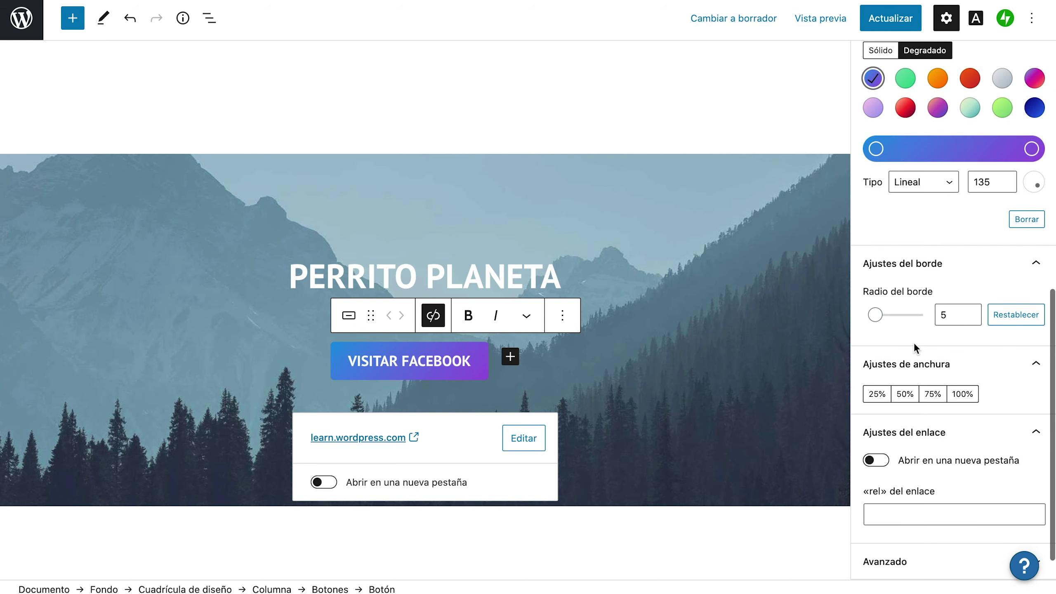
left_click_drag(877, 325, 926, 315)
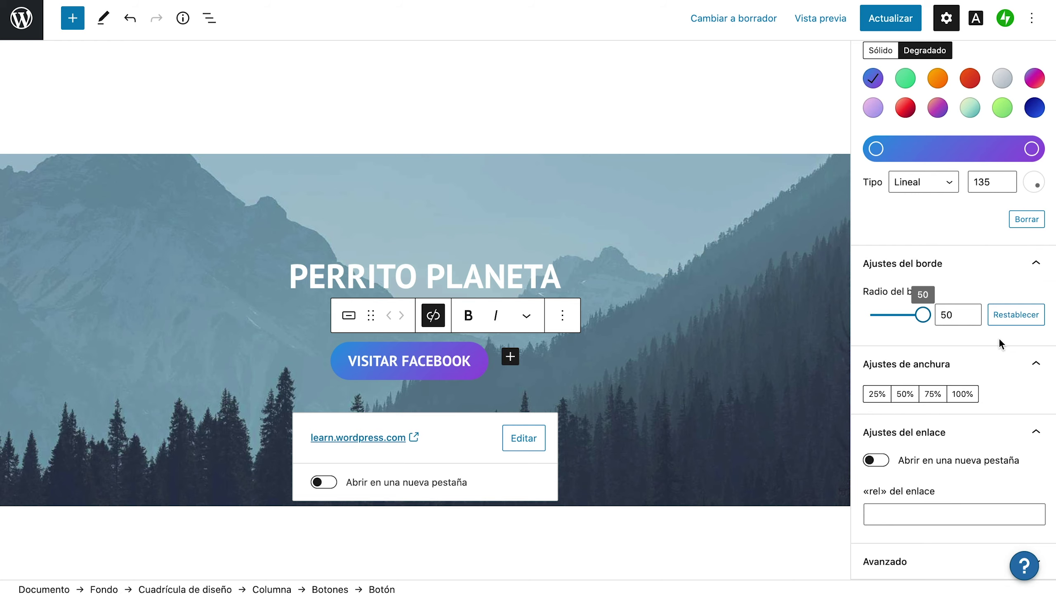
scroll(962, 451, "down", 1)
scroll(1014, 311, "up", 3)
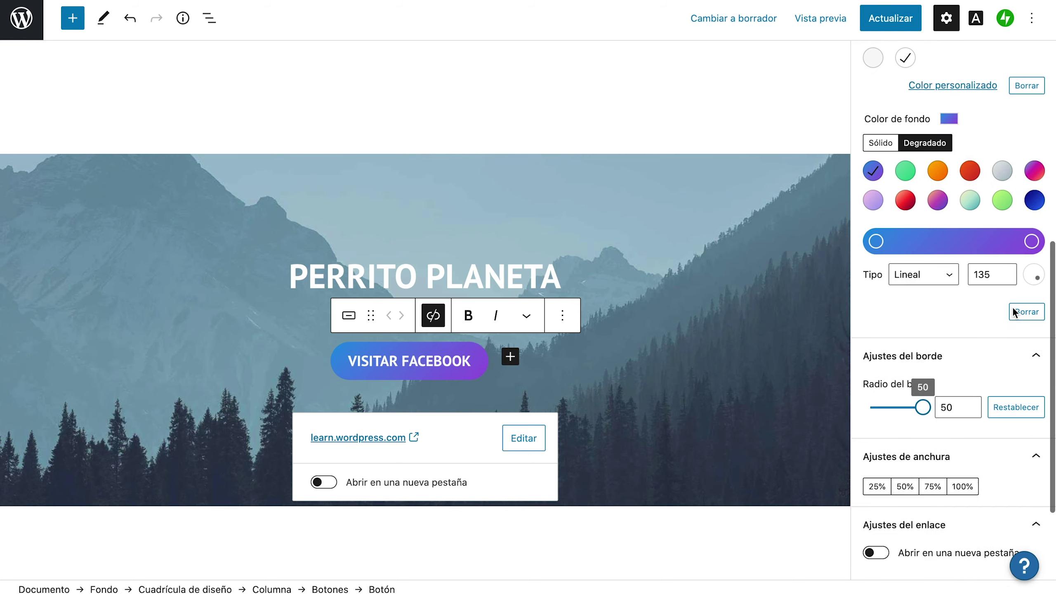
scroll(1014, 311, "up", 8)
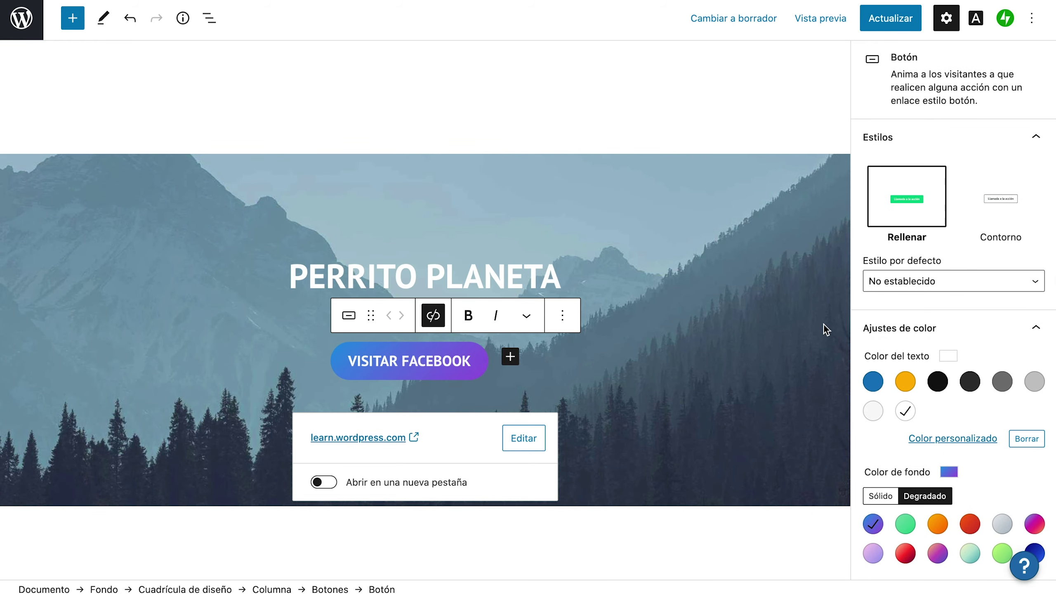
left_click(1035, 331)
left_click(1031, 133)
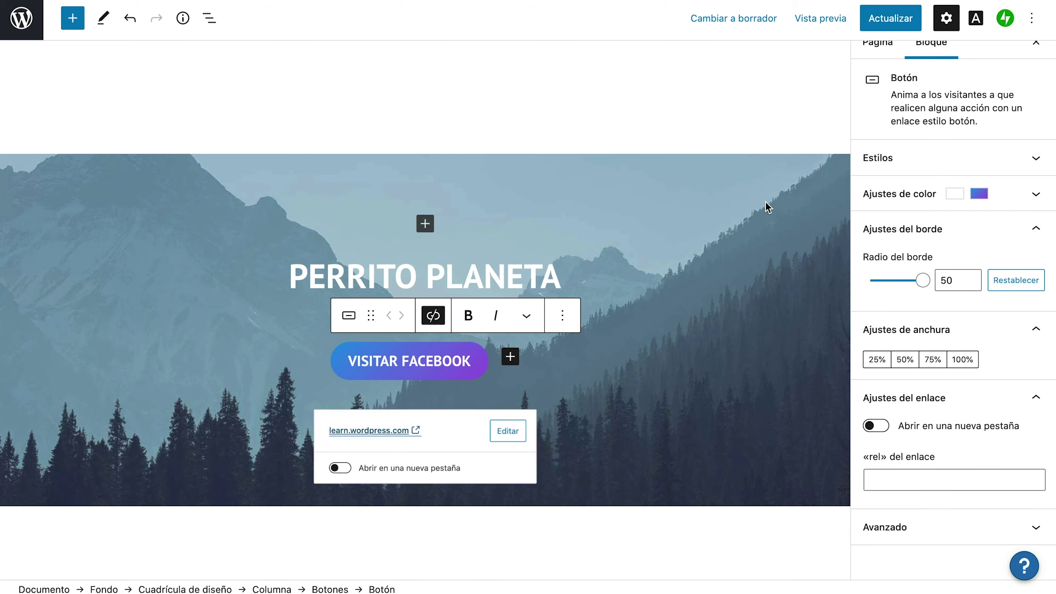
Select the mountain cover block and check the media library's images for a replacement background
left_click(636, 194)
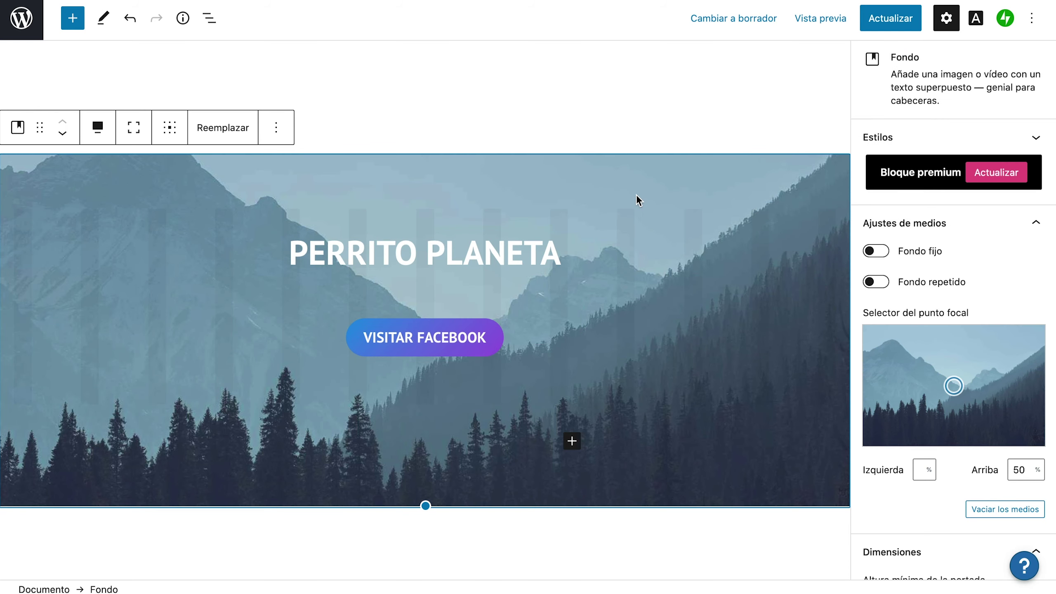
scroll(965, 405, "down", 4)
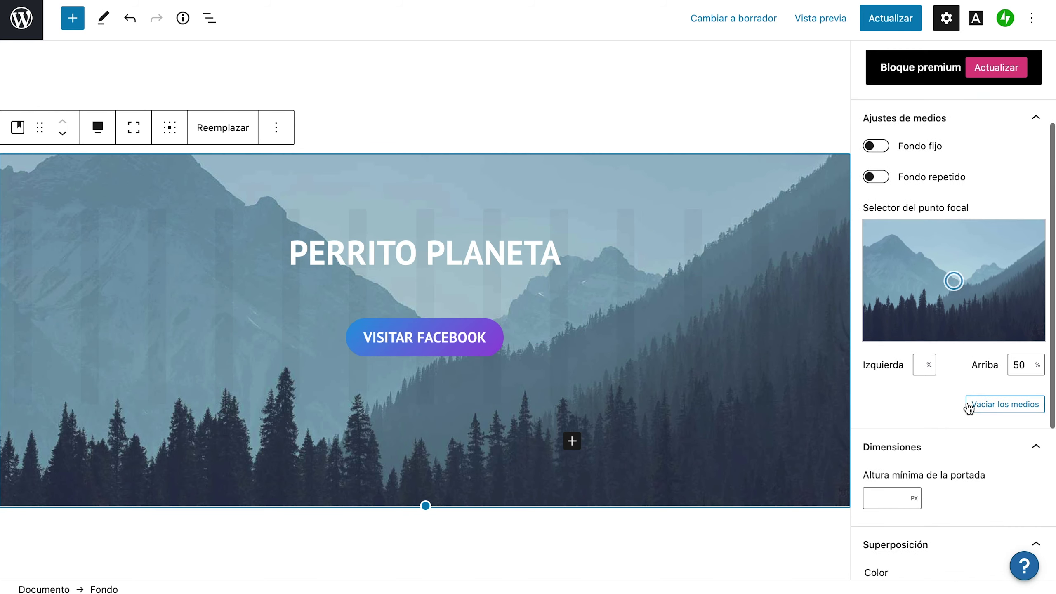
left_click(695, 338)
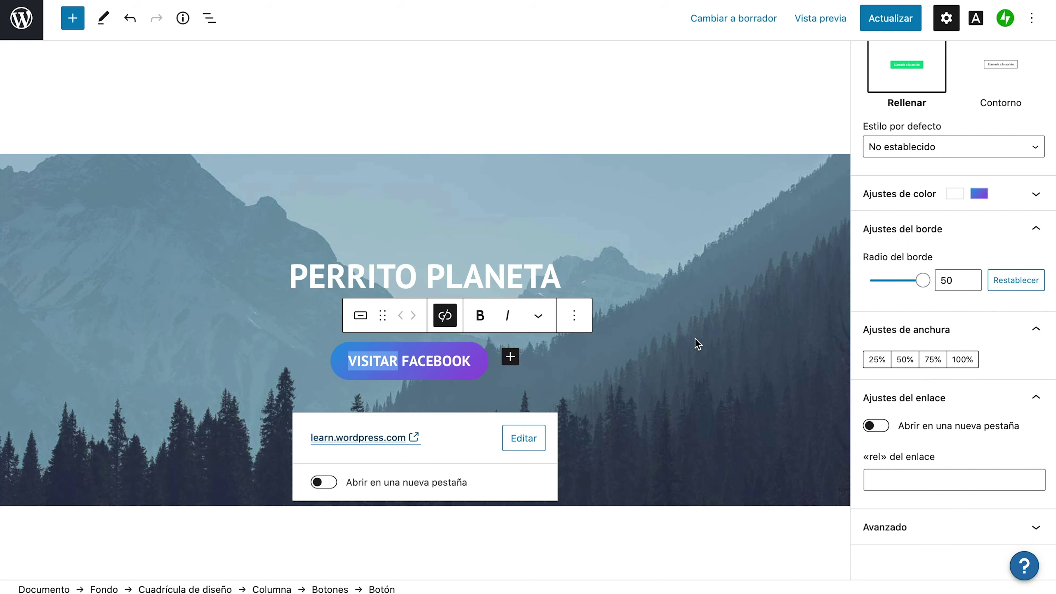
left_click(749, 209)
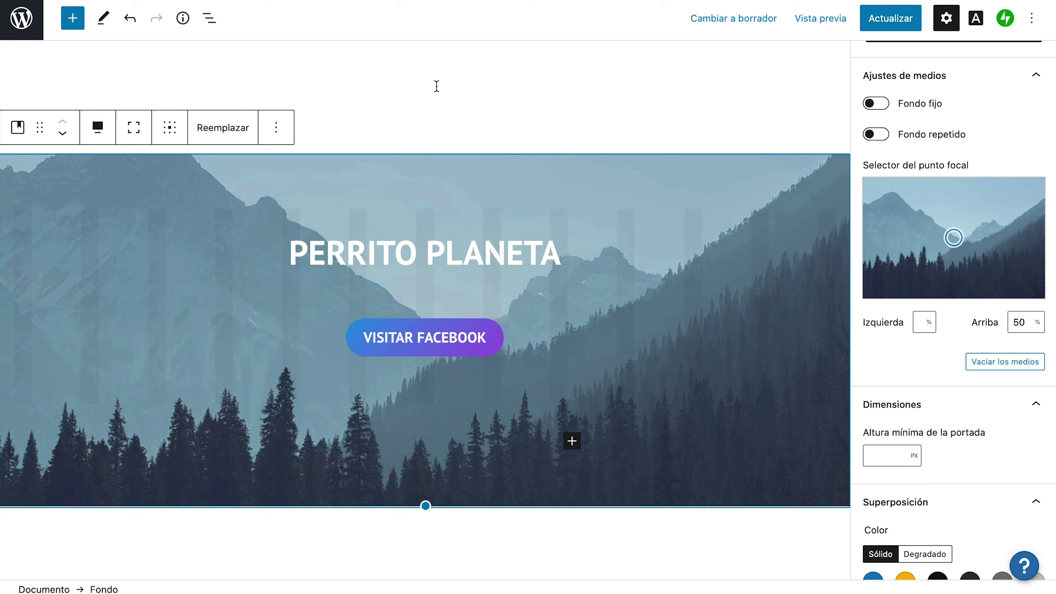
left_click(197, 126)
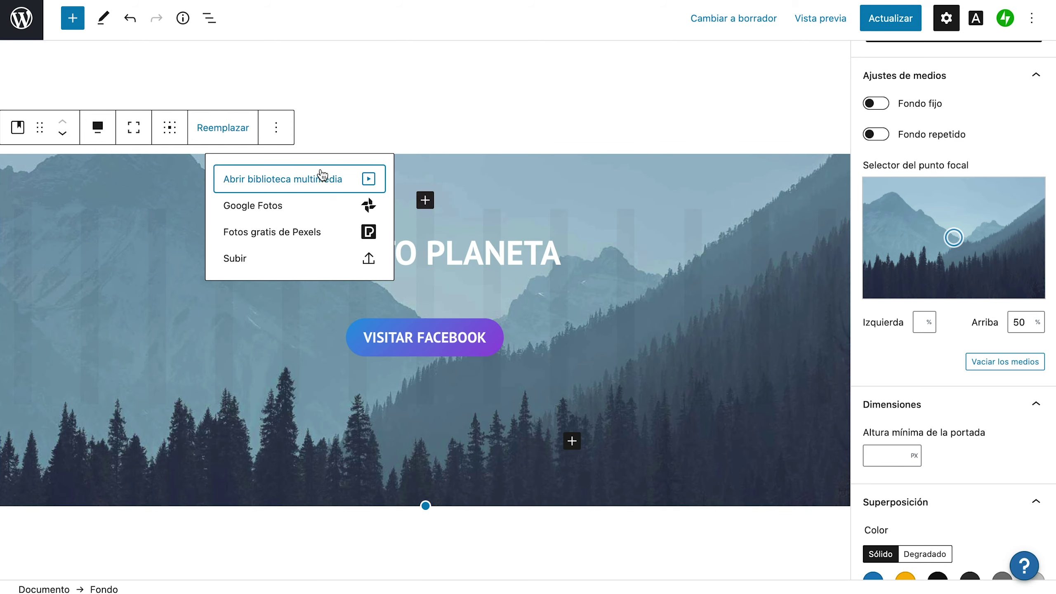
left_click(345, 180)
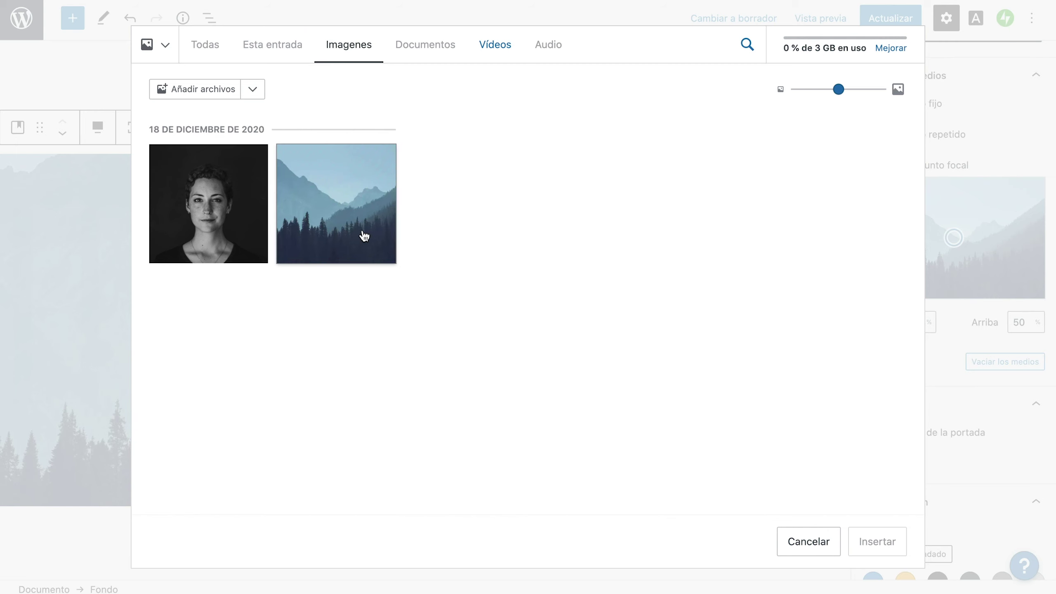
left_click(813, 545)
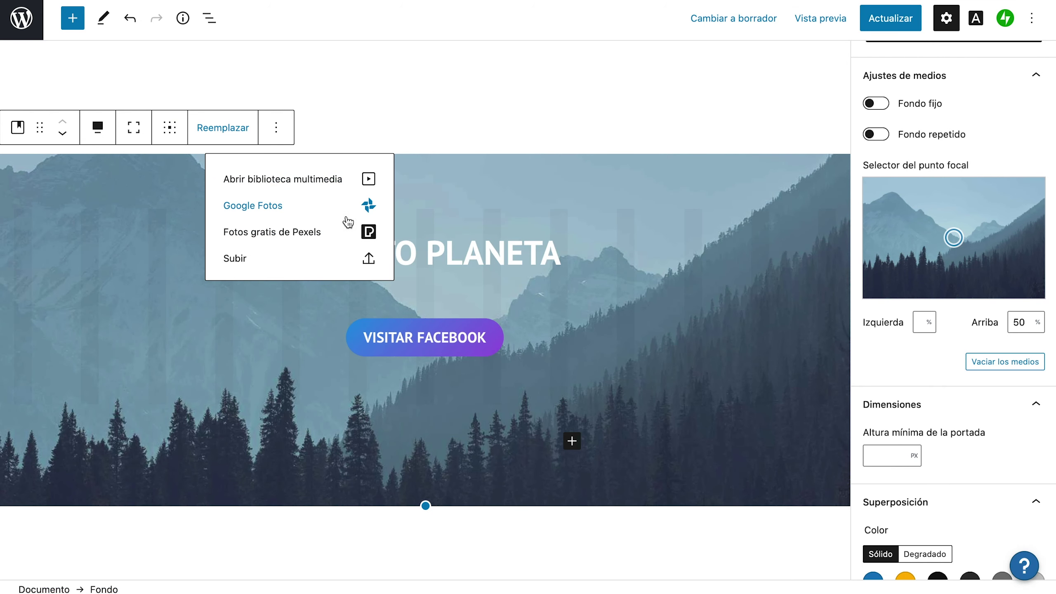
Start uploading a replacement cover image from the computer and browse to the YT folder on the Desktop
left_click(372, 267)
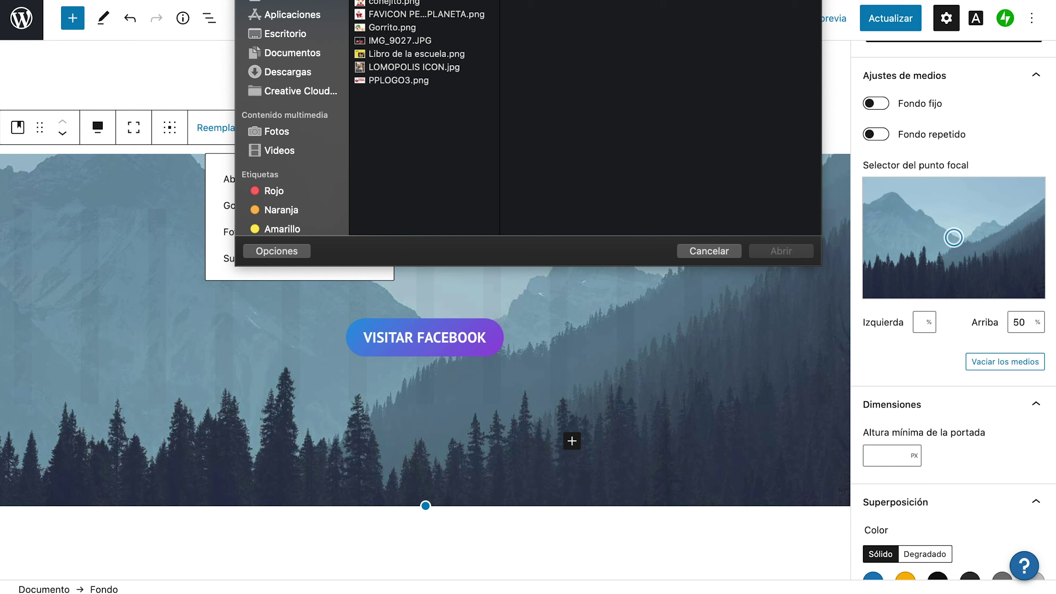
left_click(416, 53)
left_click(392, 27)
left_click(300, 52)
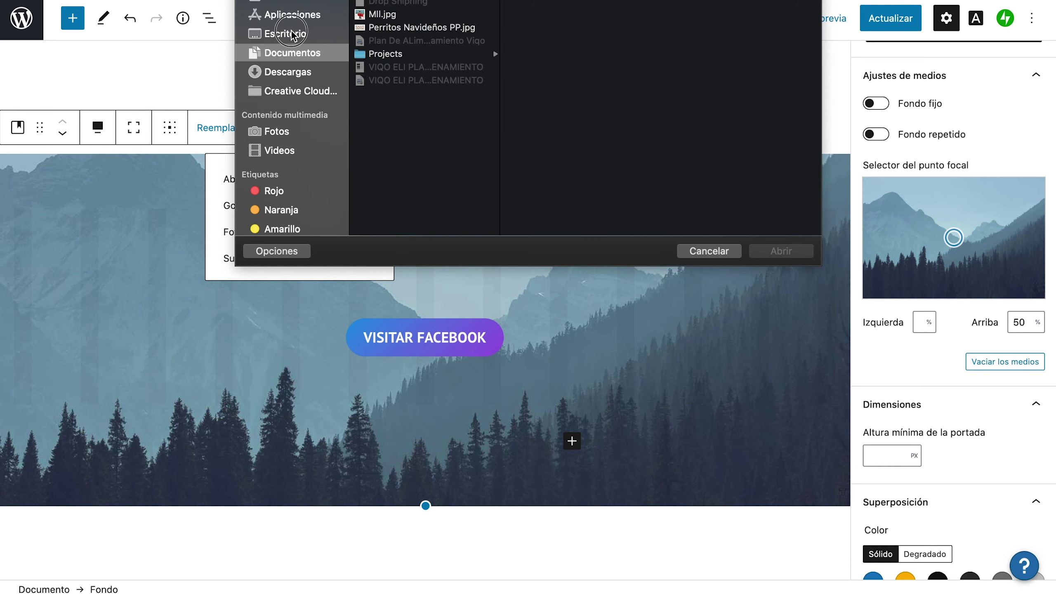
left_click(292, 34)
left_click(425, 41)
left_click(442, 28)
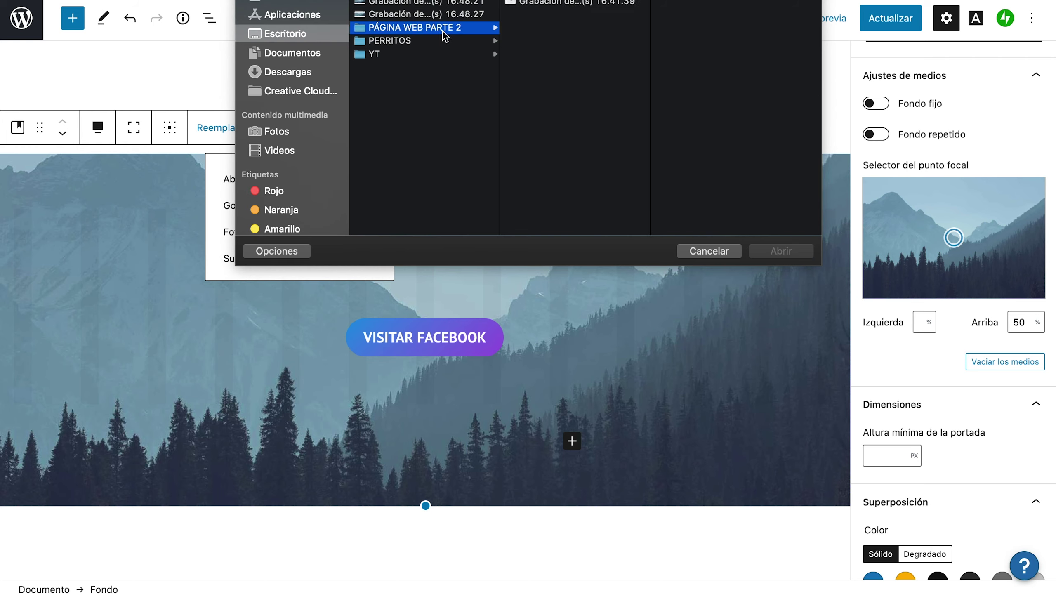
left_click(420, 40)
left_click(426, 54)
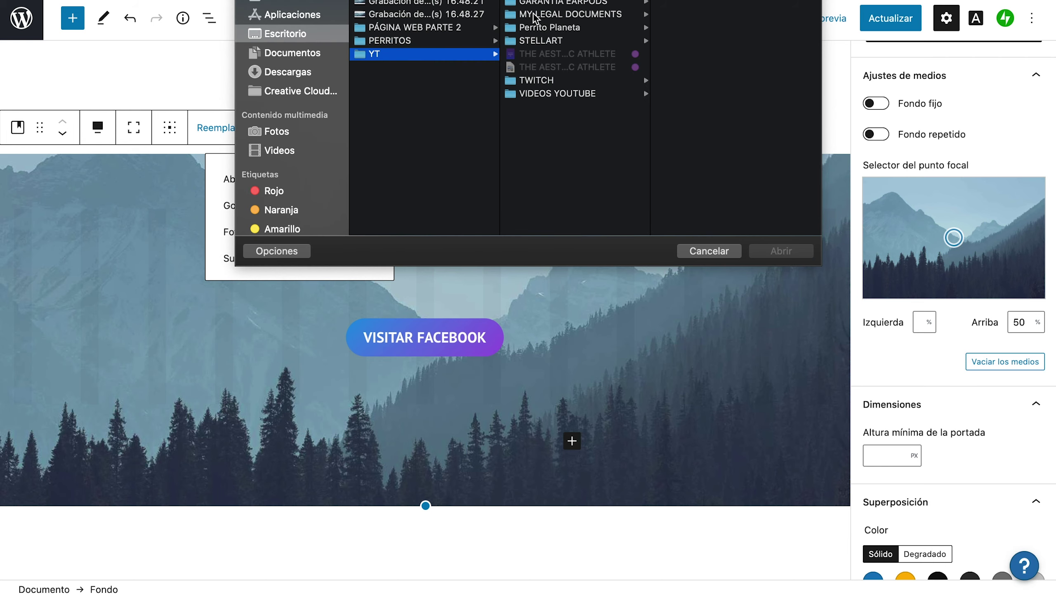
Upload 1876.jpg from the Perrito Planeta folder as the cover block's new background image
left_click(569, 28)
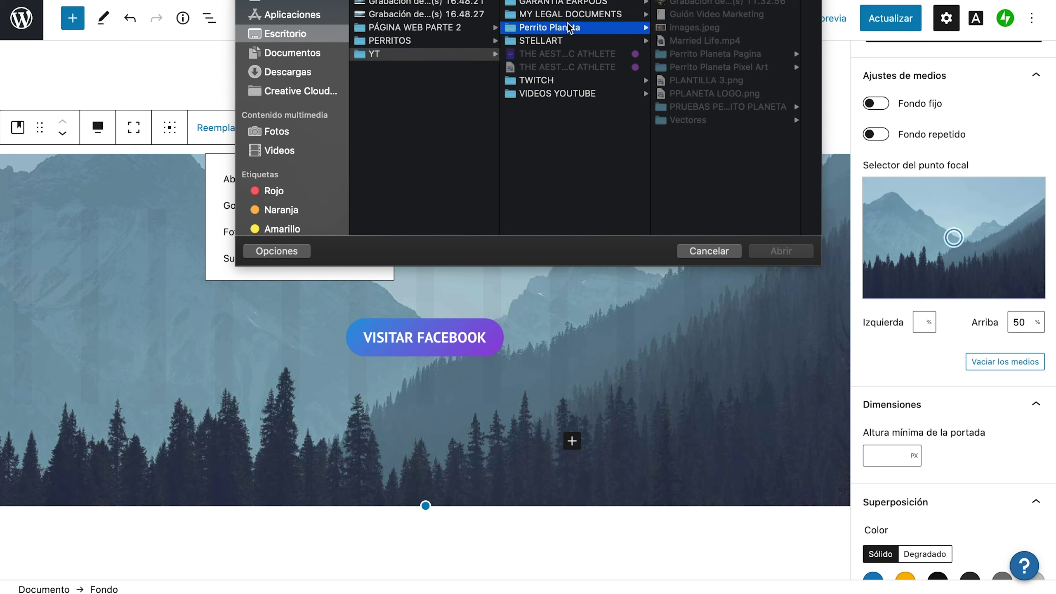
left_click(738, 2)
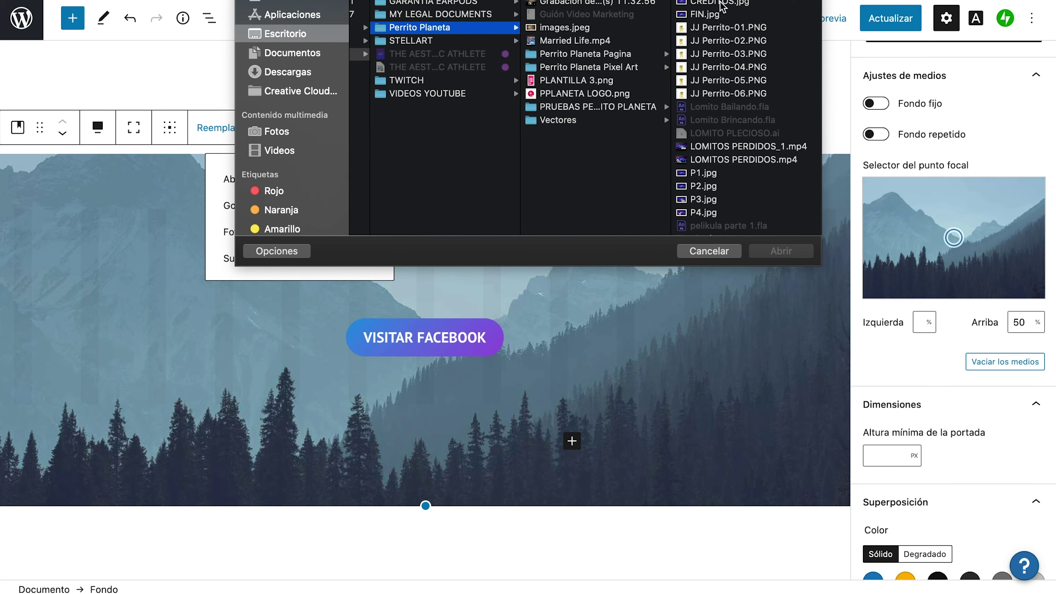
left_click(723, 4)
left_click(603, 1)
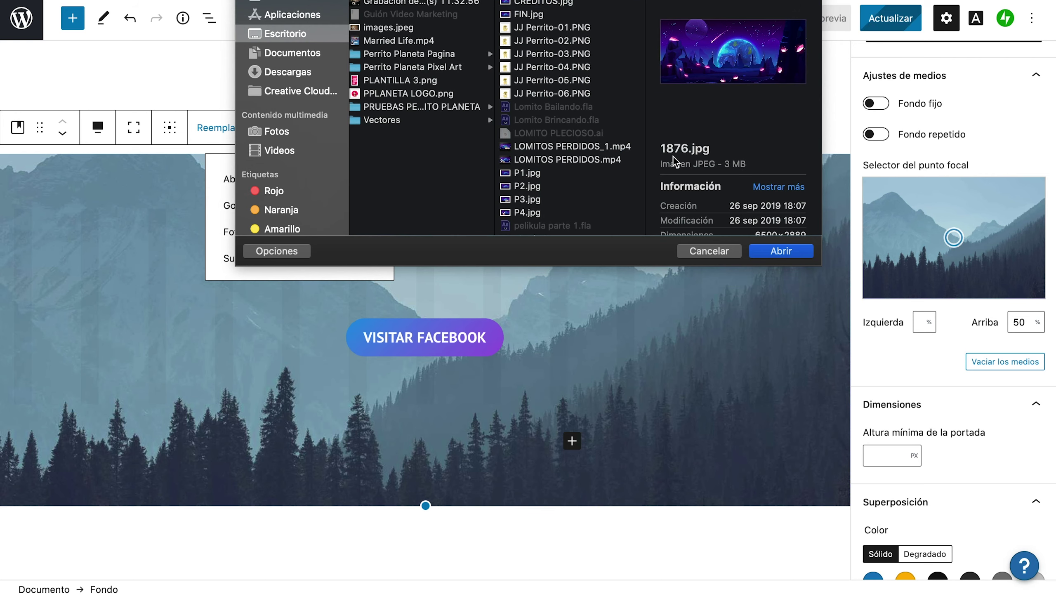
left_click(787, 254)
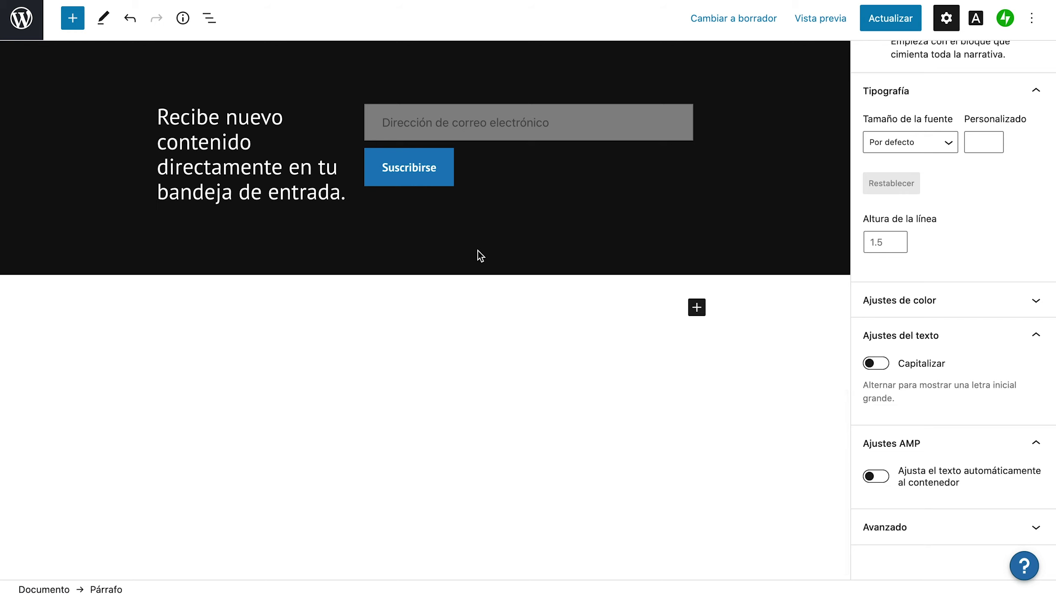
Review the new cover background, the page-level settings and the selected paragraph block's settings
scroll(478, 251, "up", 15)
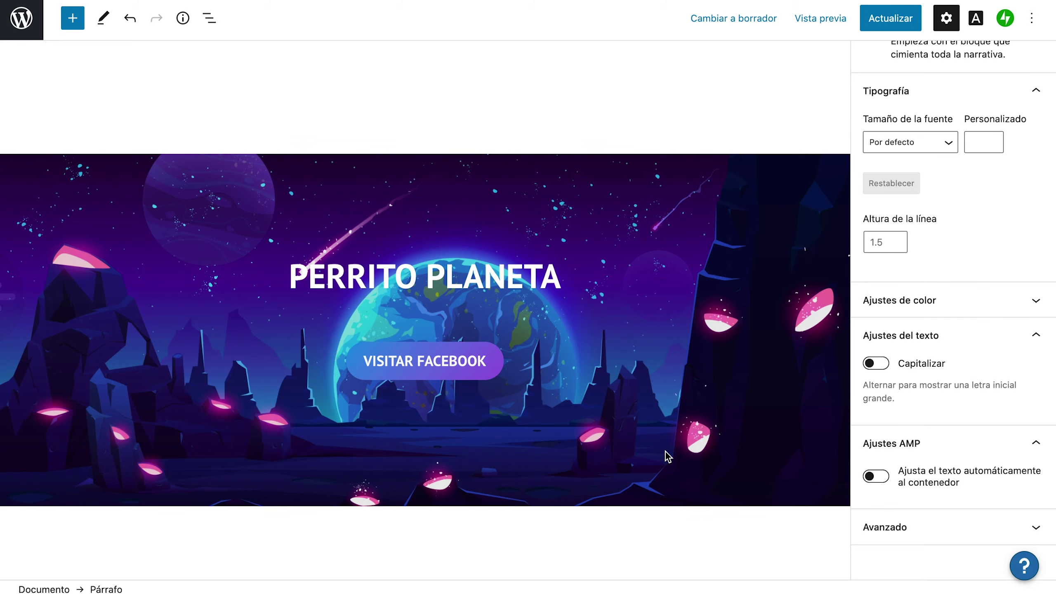
scroll(920, 255, "up", 2)
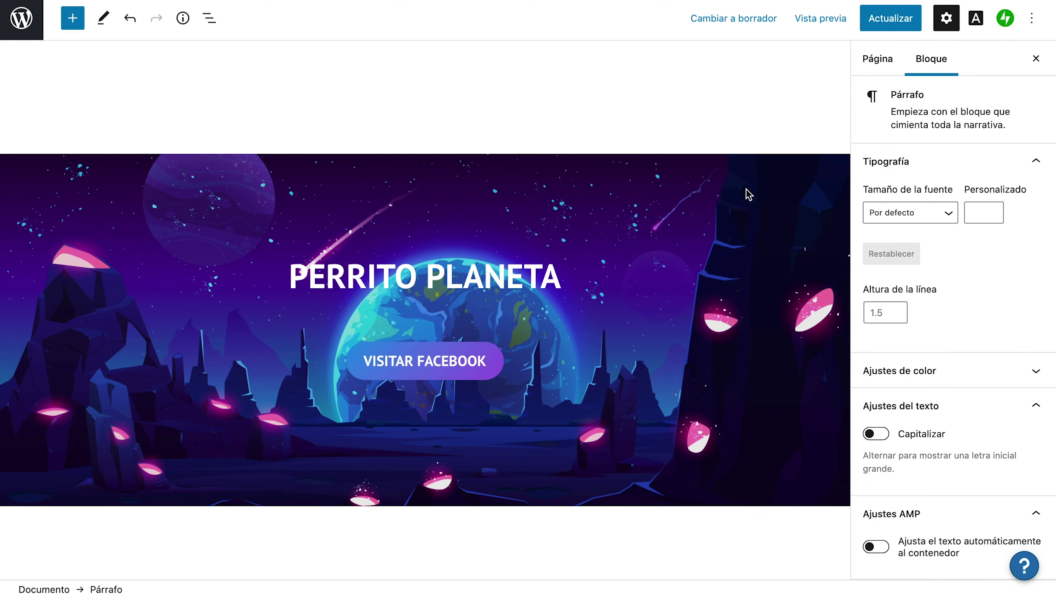
left_click(881, 61)
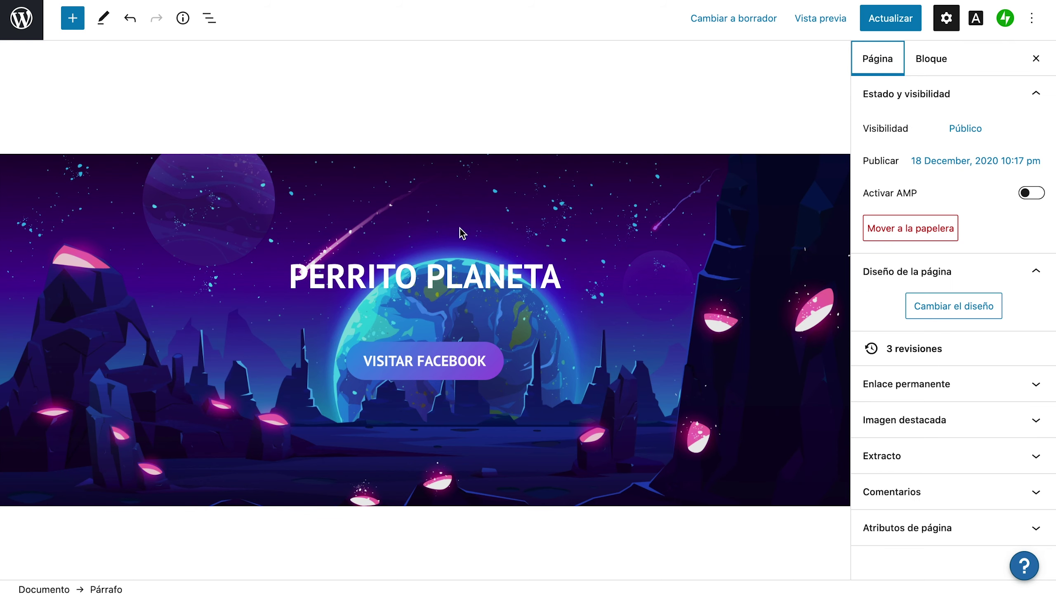
scroll(955, 329, "down", 1)
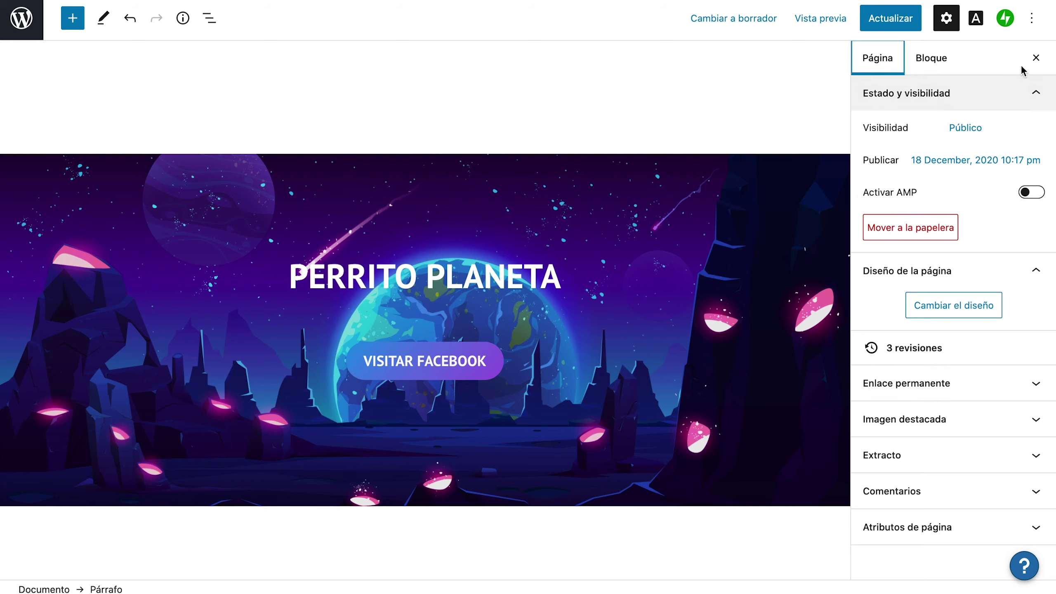
scroll(768, 382, "down", 5)
scroll(769, 383, "up", 5)
left_click(941, 58)
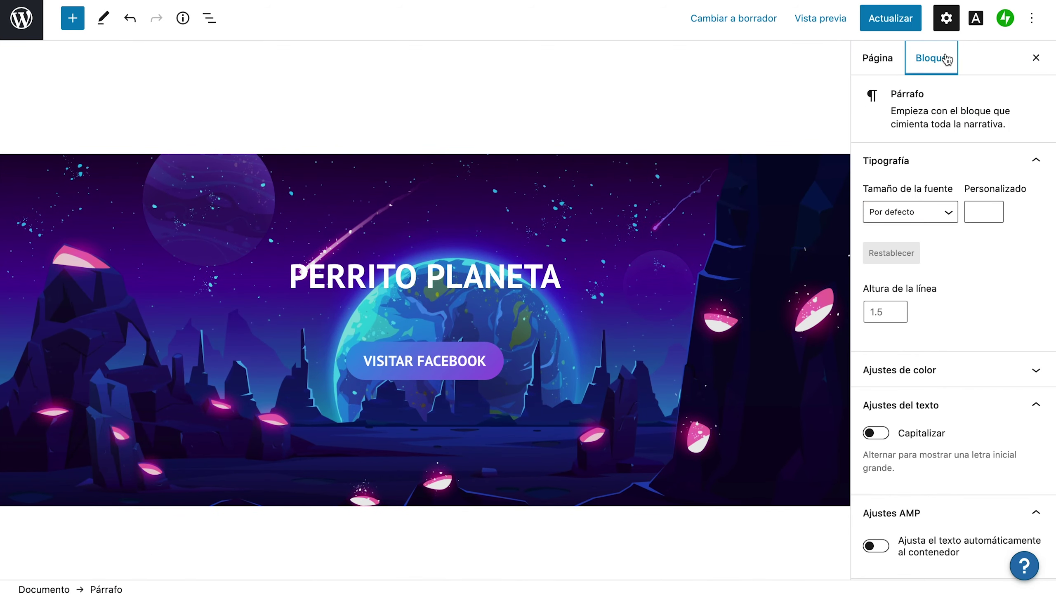
scroll(947, 268, "down", 2)
scroll(915, 166, "up", 2)
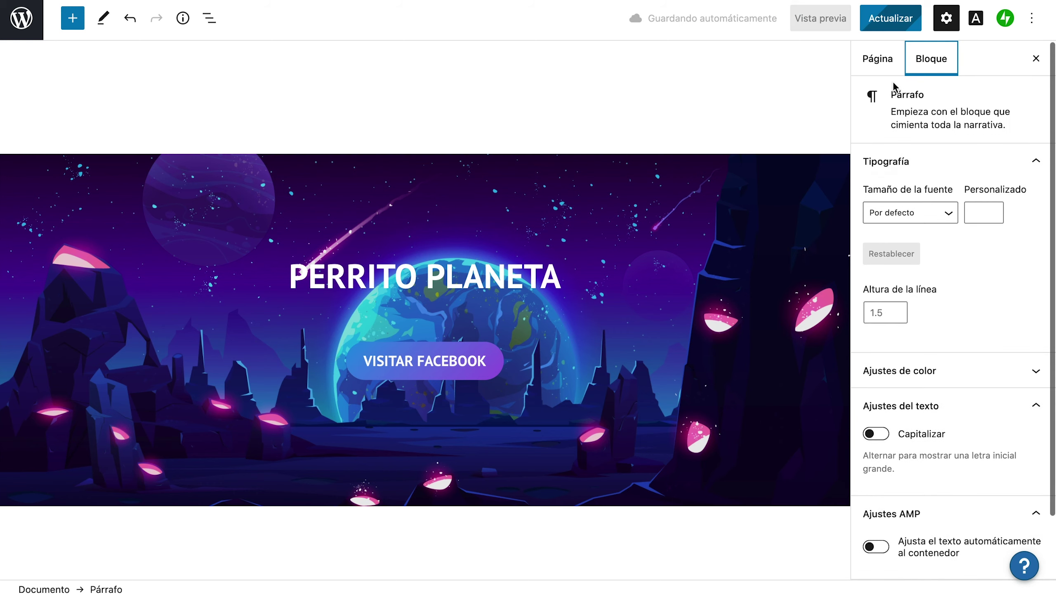
Try the two-, three- and four-column layouts on the cover's layout grid, and return it to one column
left_click(689, 262)
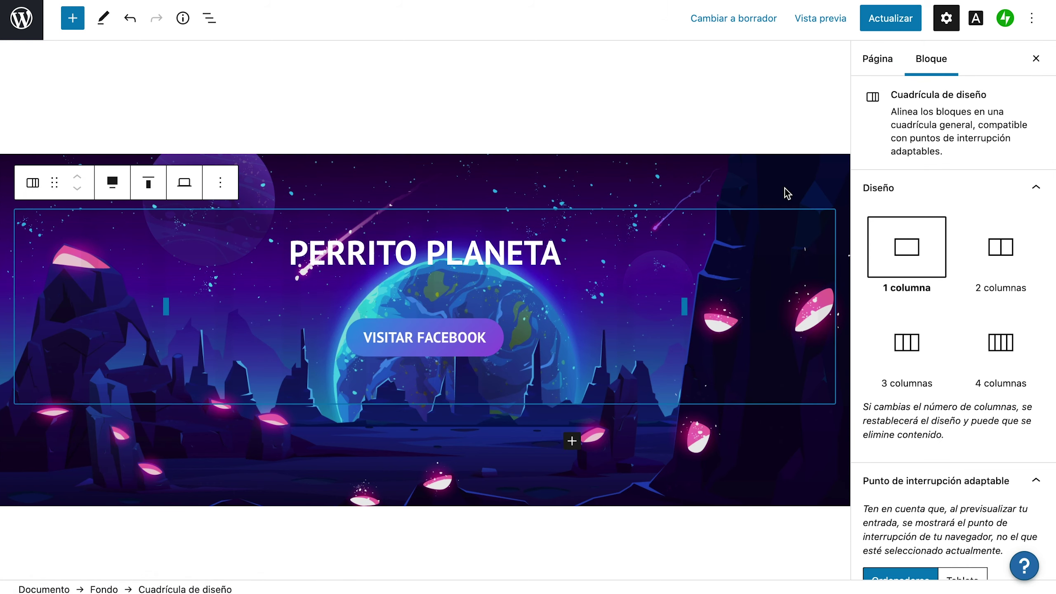
left_click(756, 175)
left_click(757, 269)
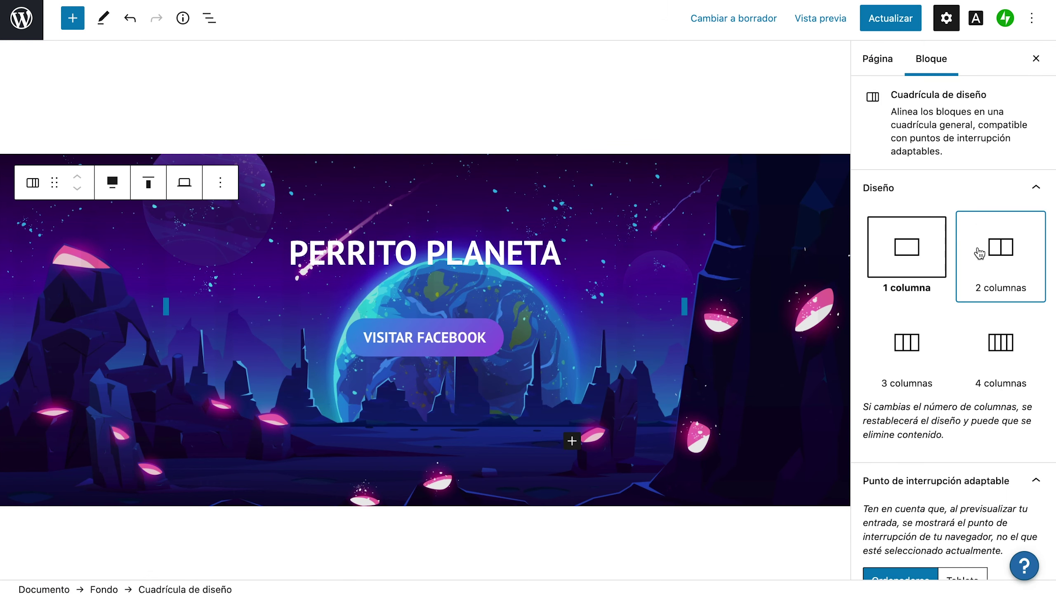
left_click(980, 253)
left_click(911, 332)
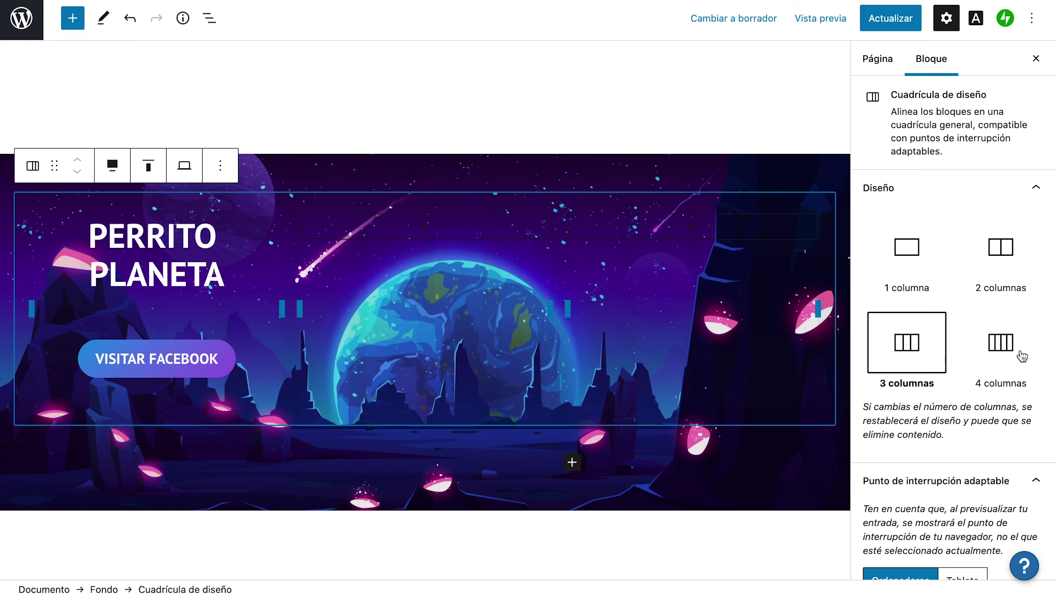
left_click(1023, 355)
left_click(918, 260)
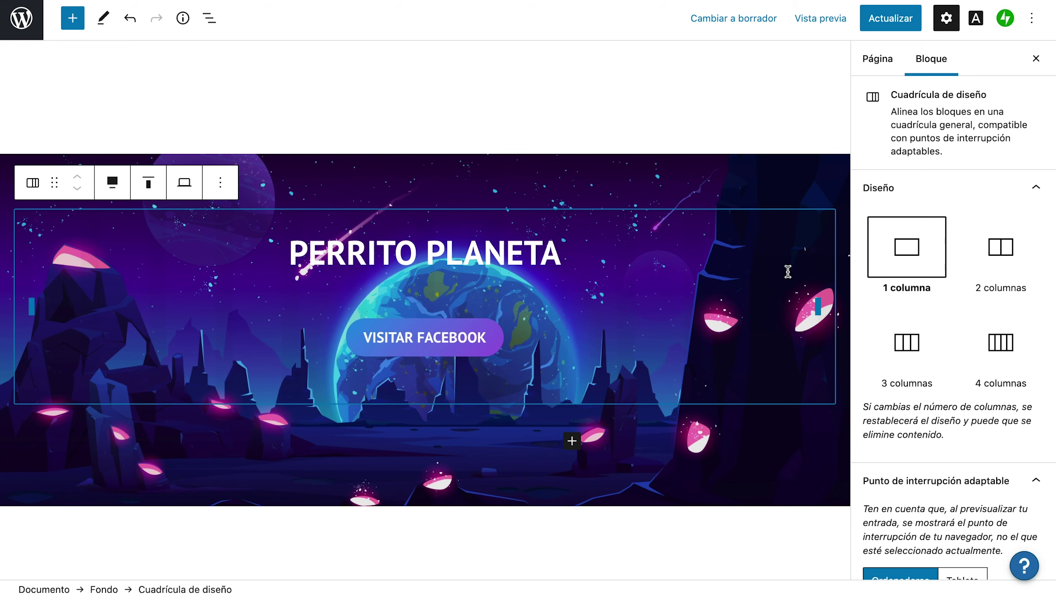
left_click(744, 118)
Look over the cover and the Entradas recientes section, checking how its blocks are arranged
scroll(631, 312, "down", 8)
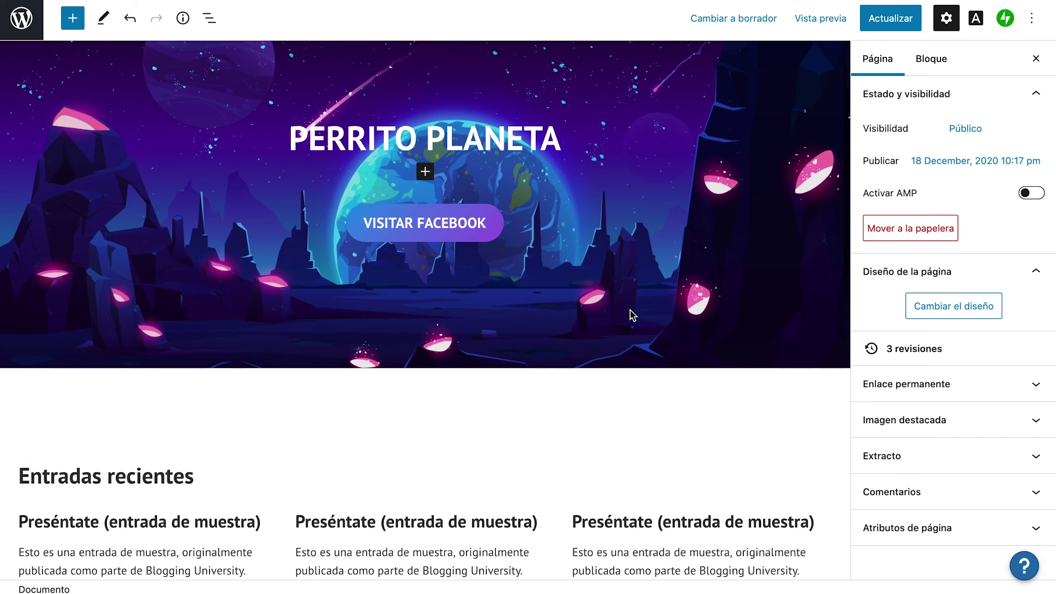
scroll(631, 312, "up", 3)
scroll(512, 309, "down", 2)
left_click(487, 301)
left_click(577, 203)
scroll(487, 259, "down", 5)
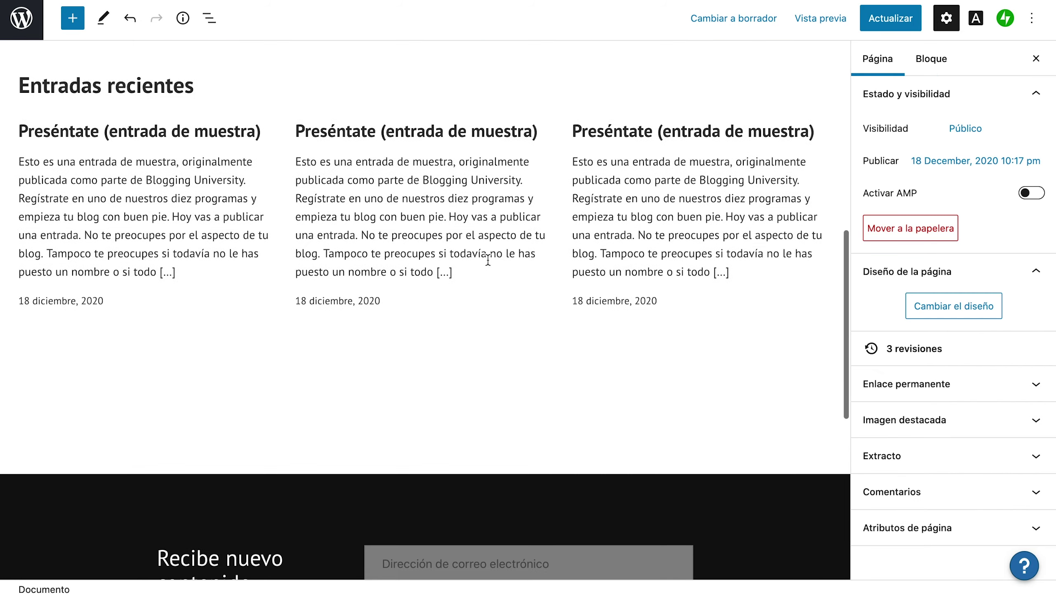
left_click(370, 184)
scroll(370, 183, "up", 4)
left_click(562, 253)
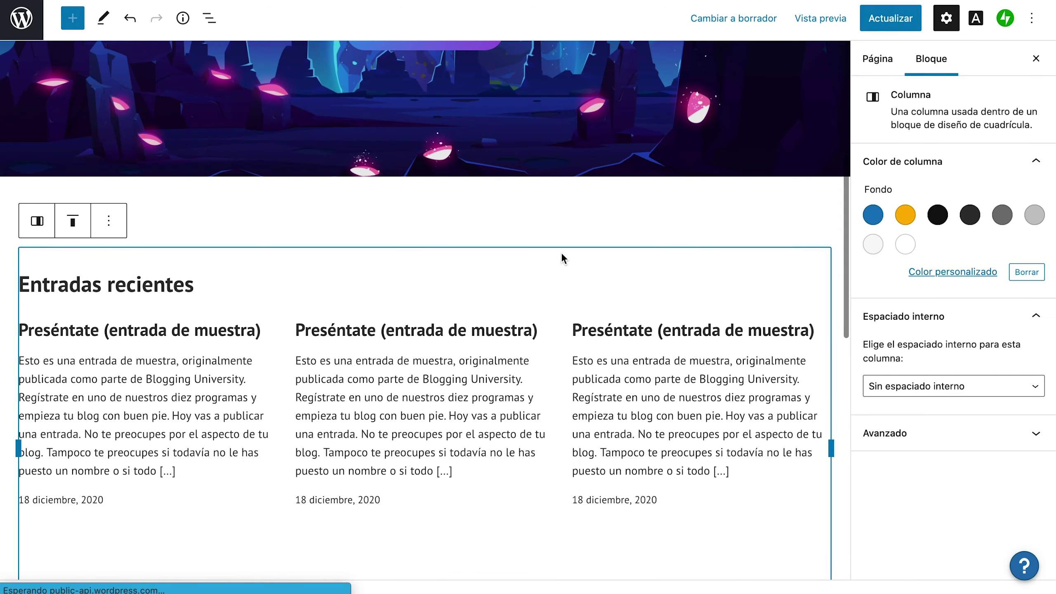
scroll(548, 279, "down", 3)
scroll(547, 280, "up", 9)
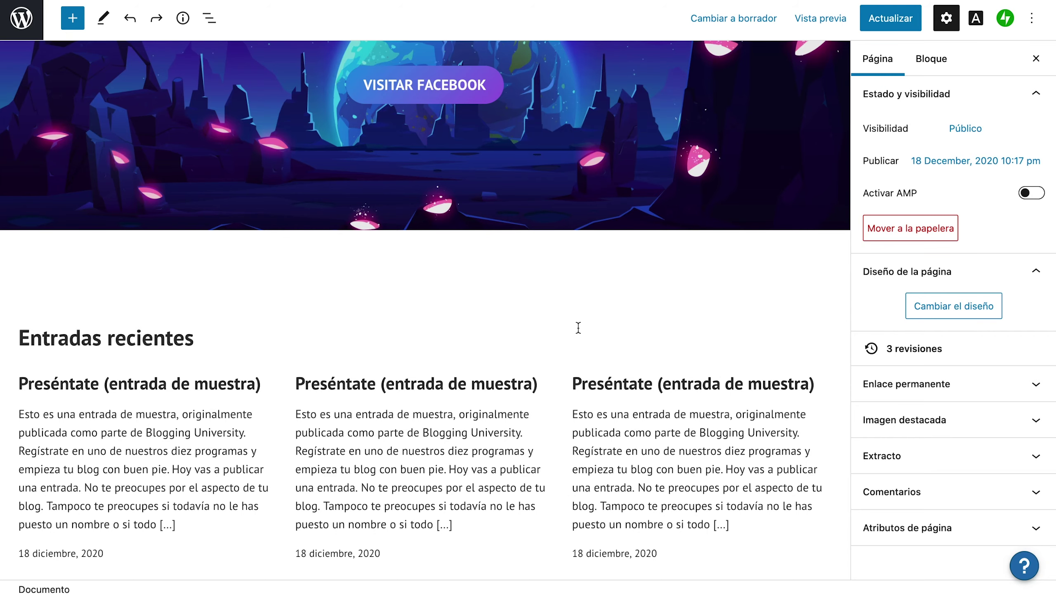
scroll(578, 328, "down", 3)
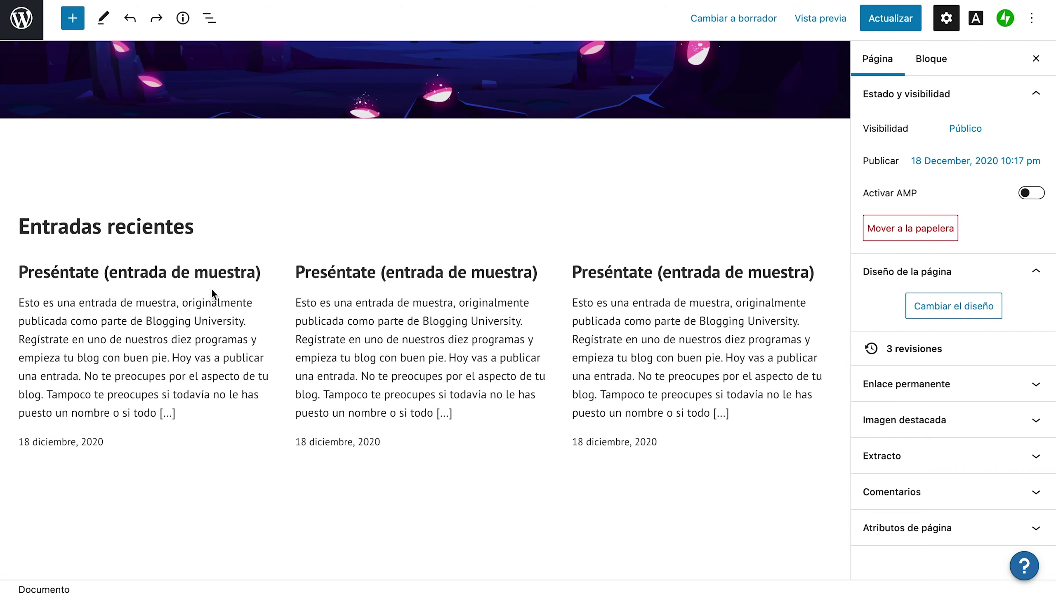
Delete the Entradas recientes heading block below the cover
left_click(317, 276)
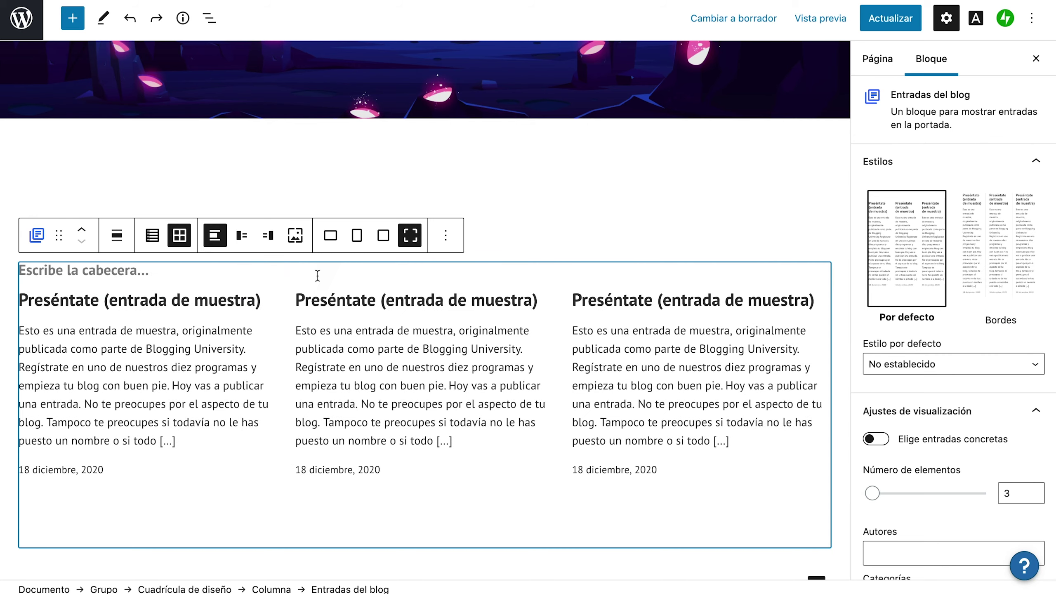
left_click(756, 217)
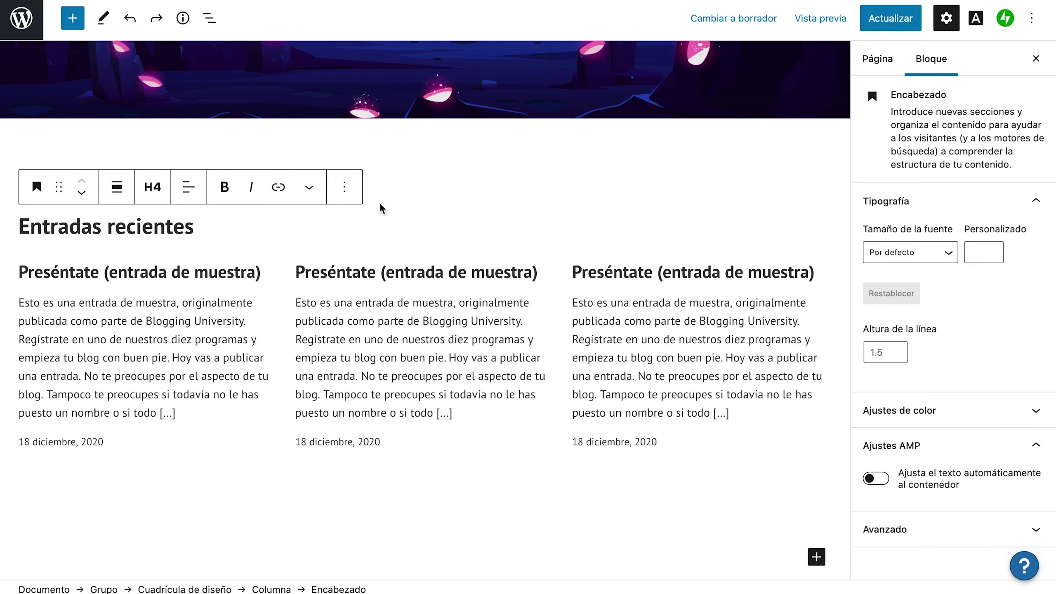
left_click(344, 187)
left_click(400, 515)
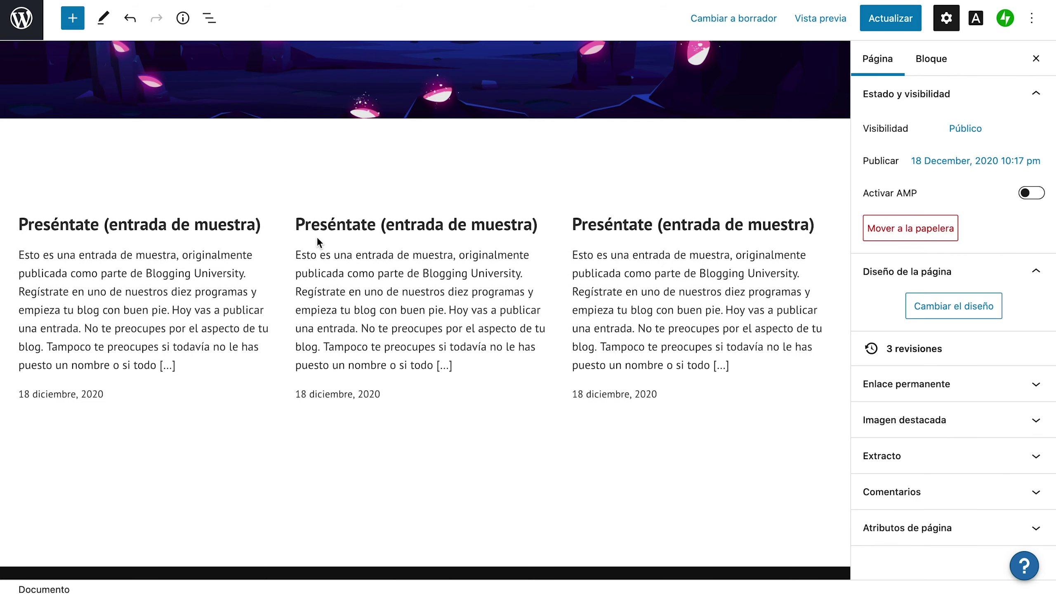
Delete the three-column blog posts block (Entradas del blog) below the cover
left_click(318, 239)
left_click(446, 187)
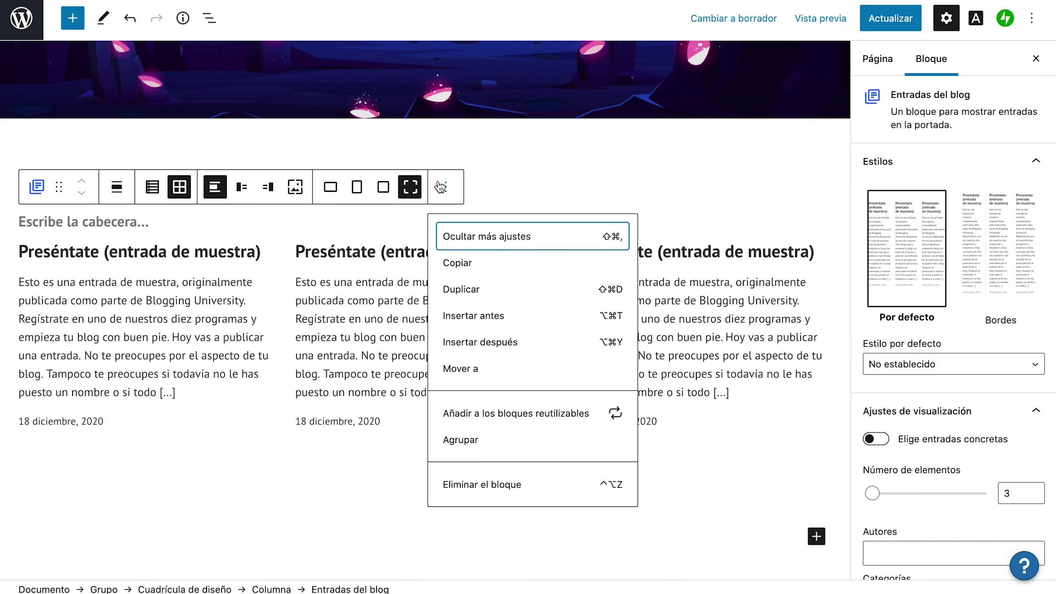
left_click(511, 479)
Browse the full block library and add a Carrusel de entradas block to the empty column below the cover
left_click(440, 224)
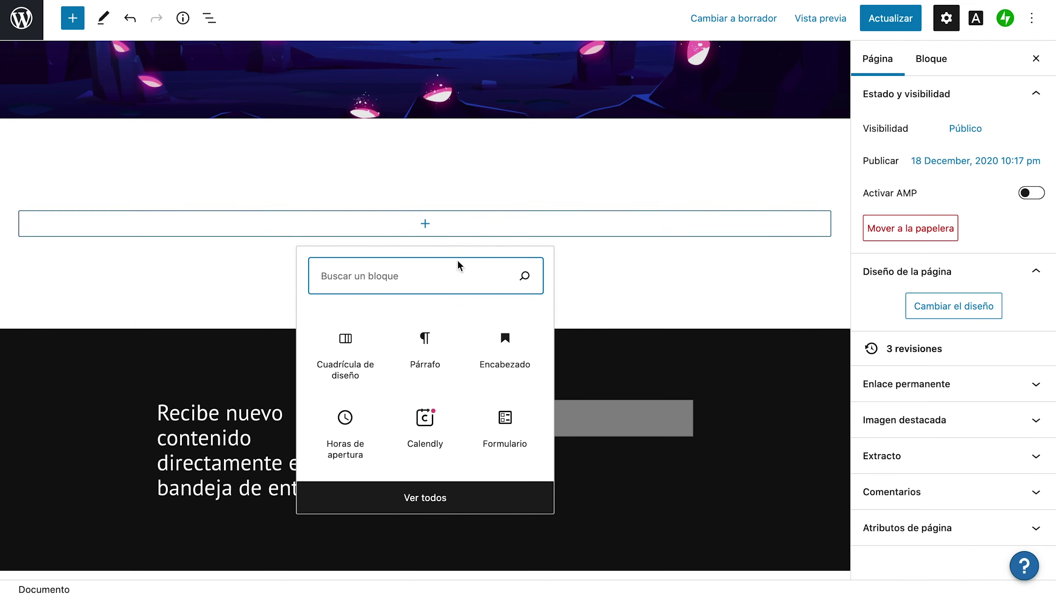
left_click(459, 499)
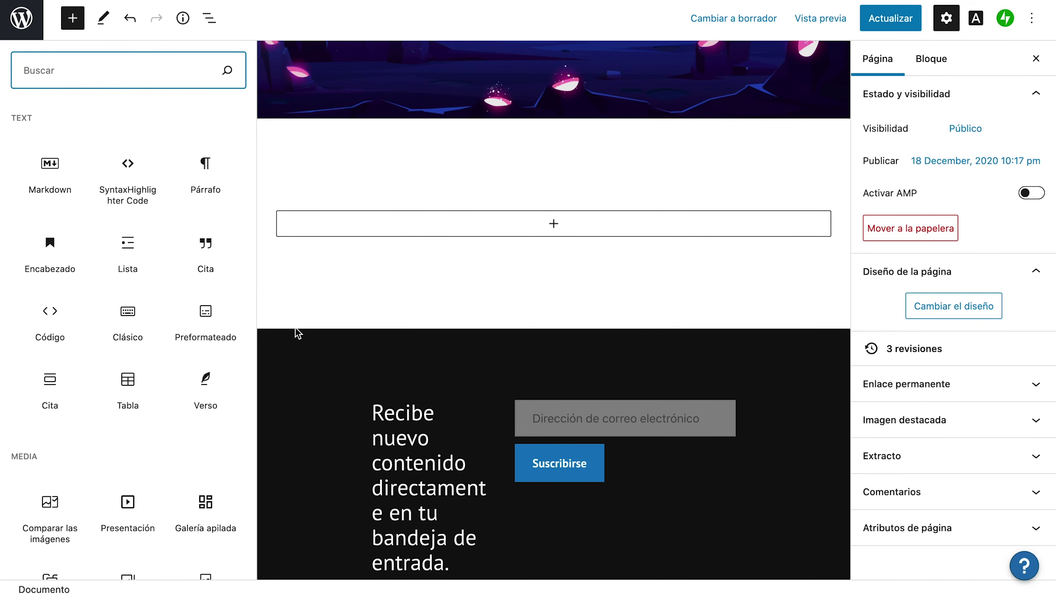
scroll(296, 329, "down", 2)
scroll(191, 368, "down", 5)
scroll(213, 346, "down", 10)
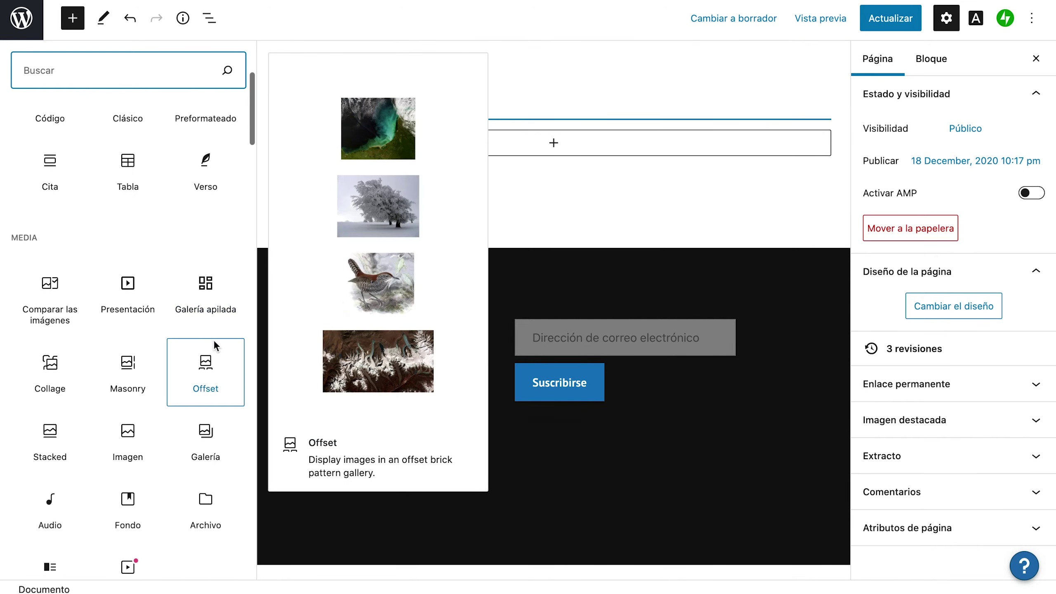
scroll(213, 346, "down", 3)
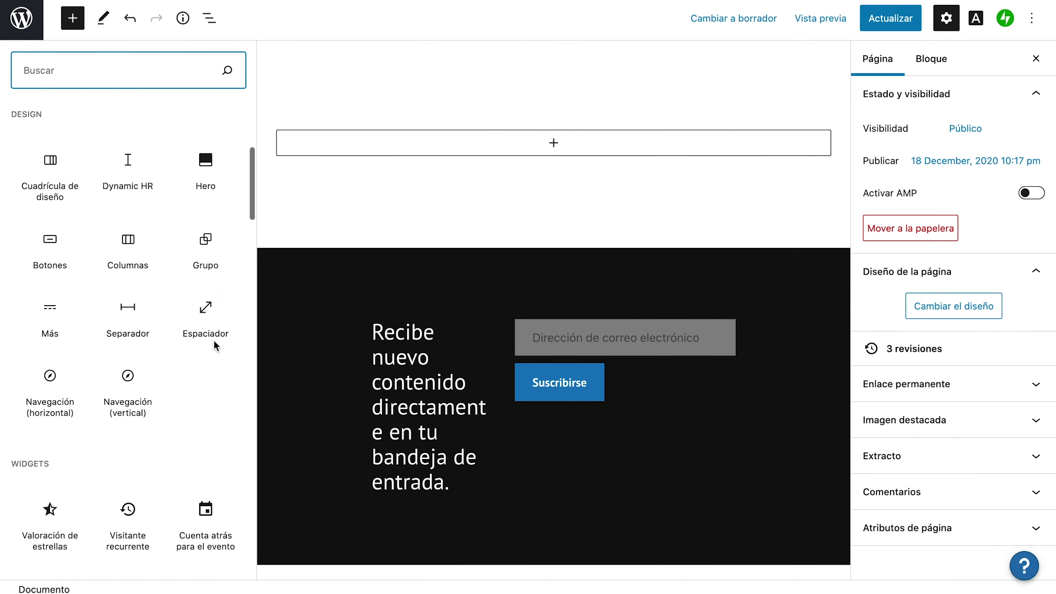
scroll(217, 348, "up", 10)
scroll(215, 347, "down", 10)
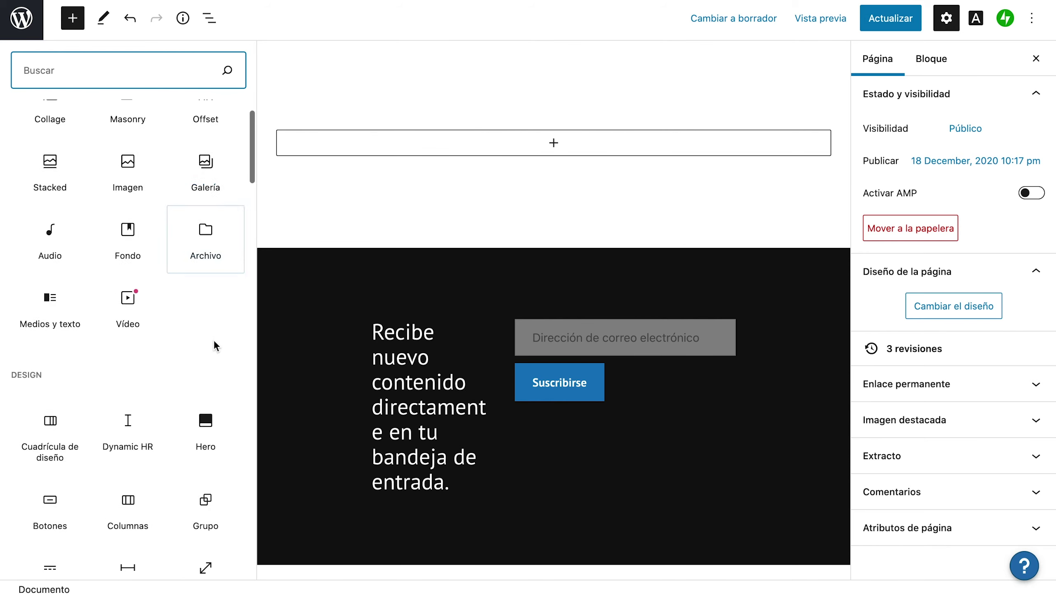
left_click(214, 344)
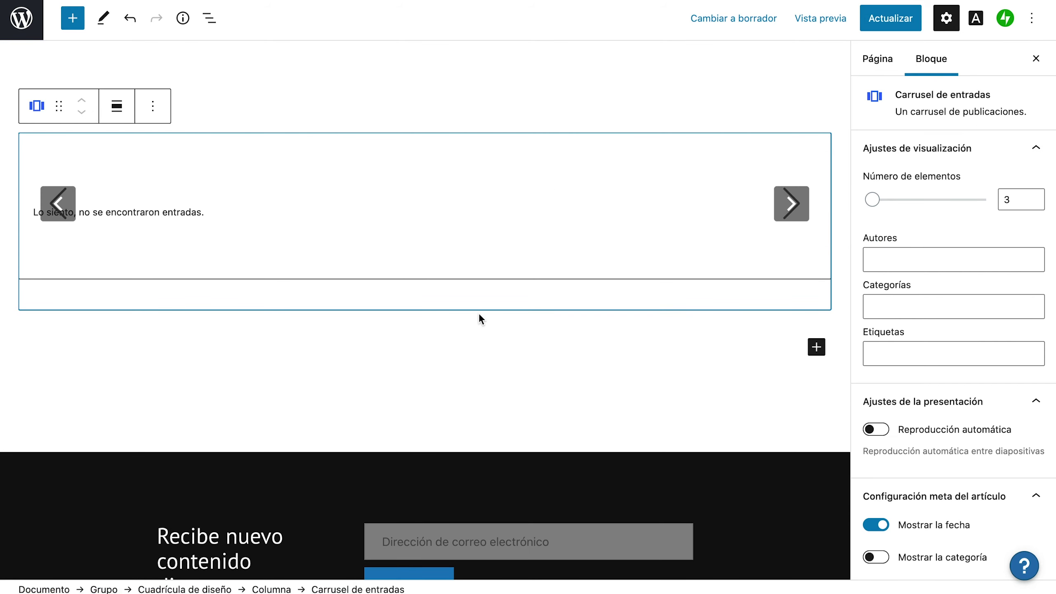
View the post carousel in place below the cover and test its next and previous arrows
scroll(479, 312, "up", 5)
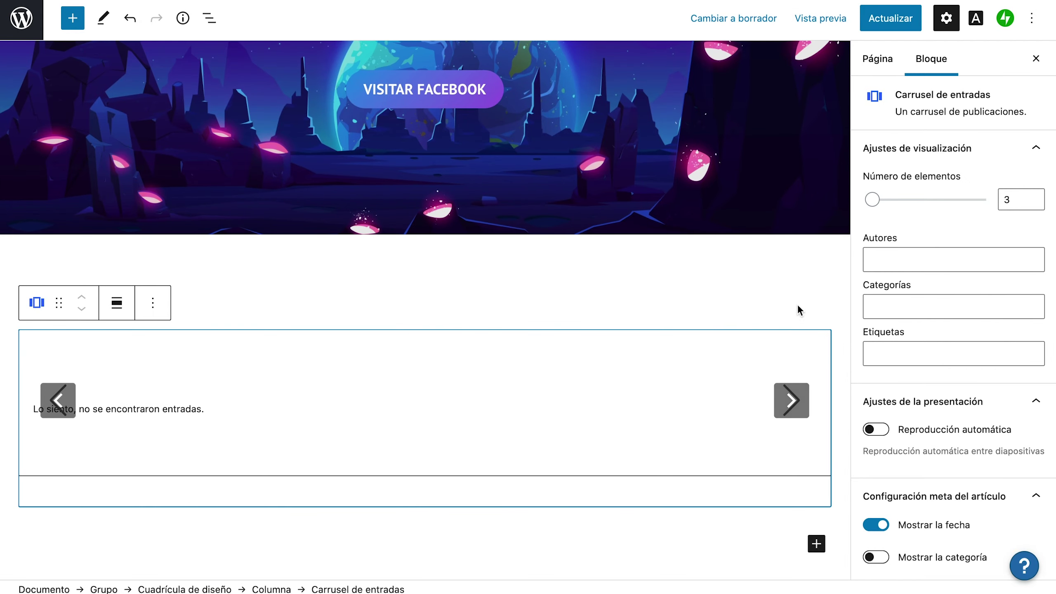
scroll(713, 487, "down", 3)
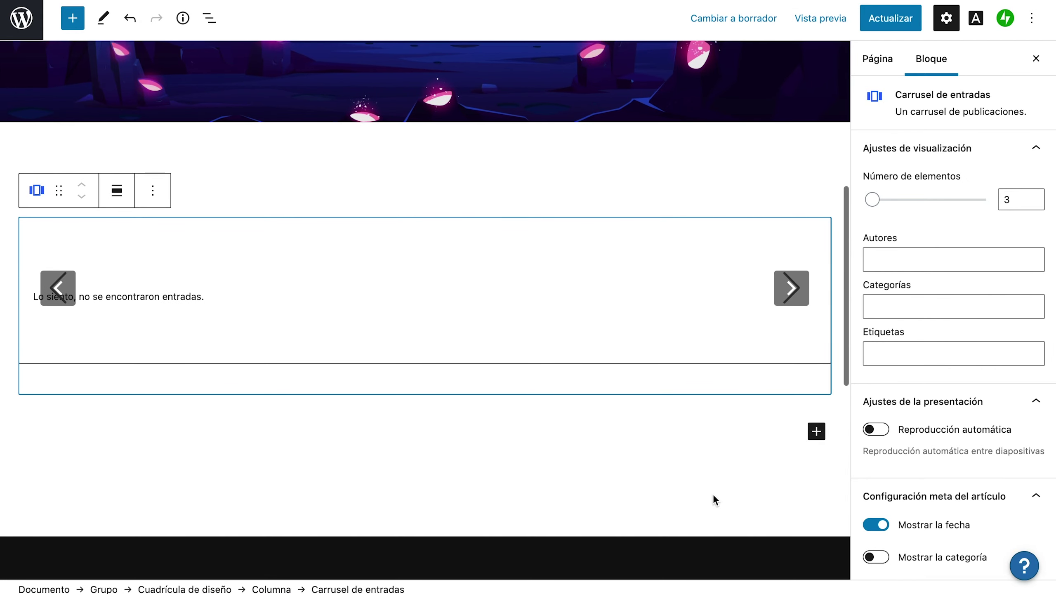
left_click(790, 292)
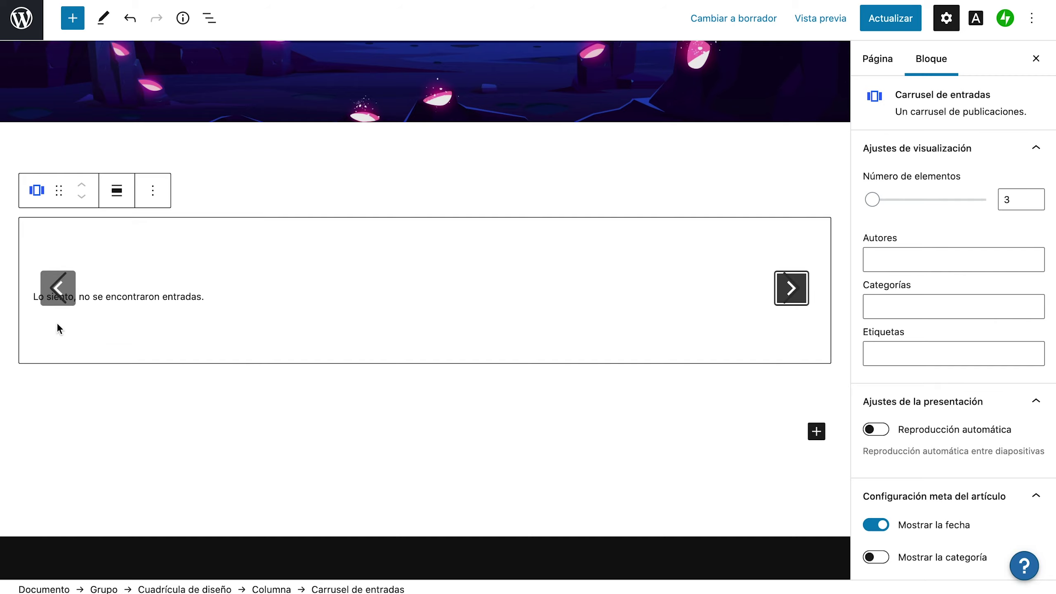
left_click(58, 288)
Examine the email subscription section below the carousel and select its "Recibe nuevo contenido" paragraph
scroll(734, 441, "down", 3)
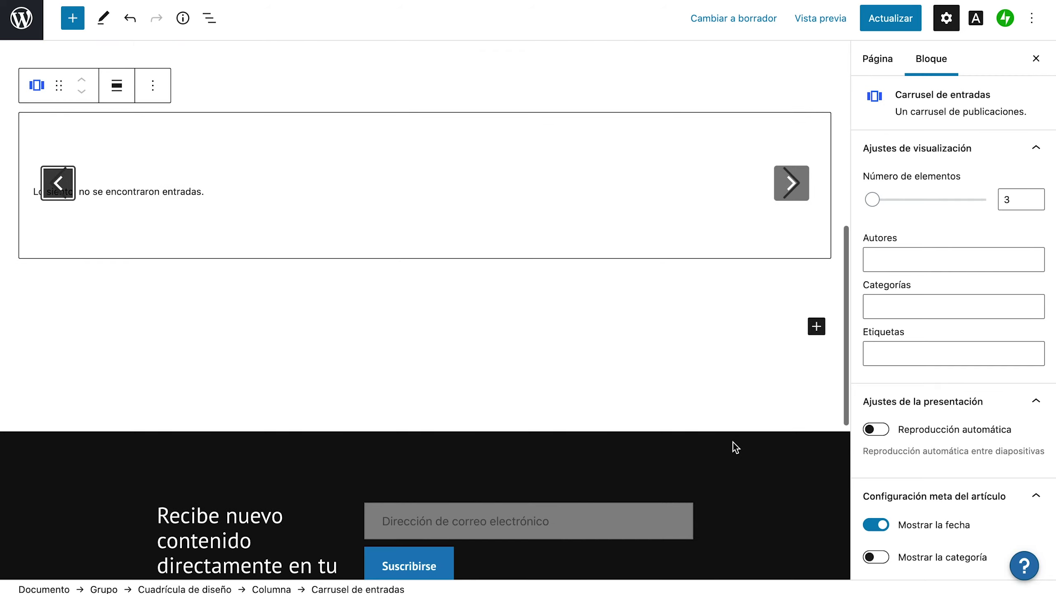
scroll(733, 443, "up", 3)
scroll(733, 443, "down", 8)
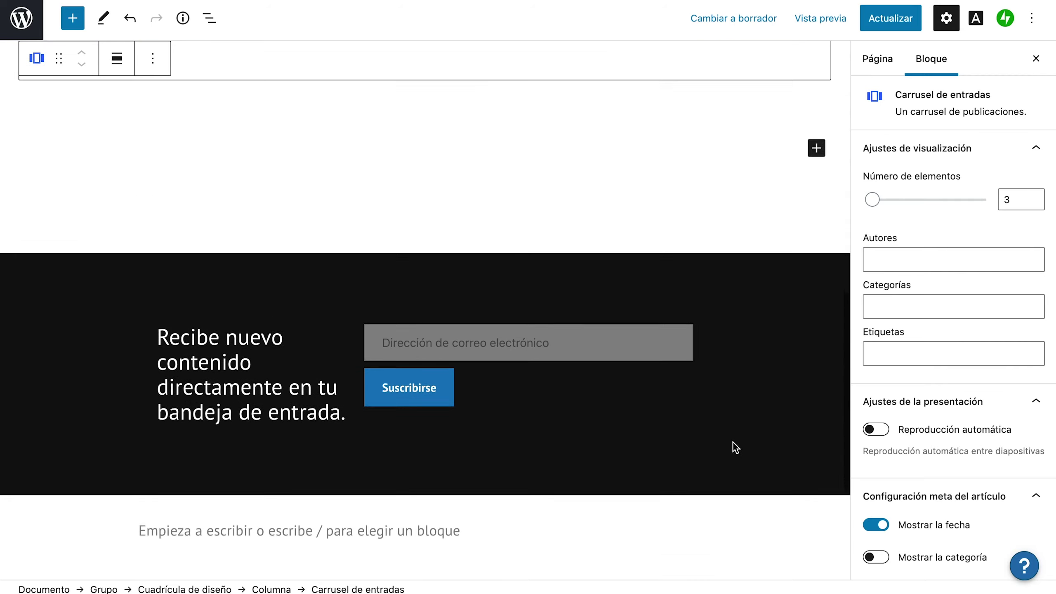
scroll(733, 443, "down", 2)
scroll(732, 443, "up", 3)
scroll(732, 442, "down", 4)
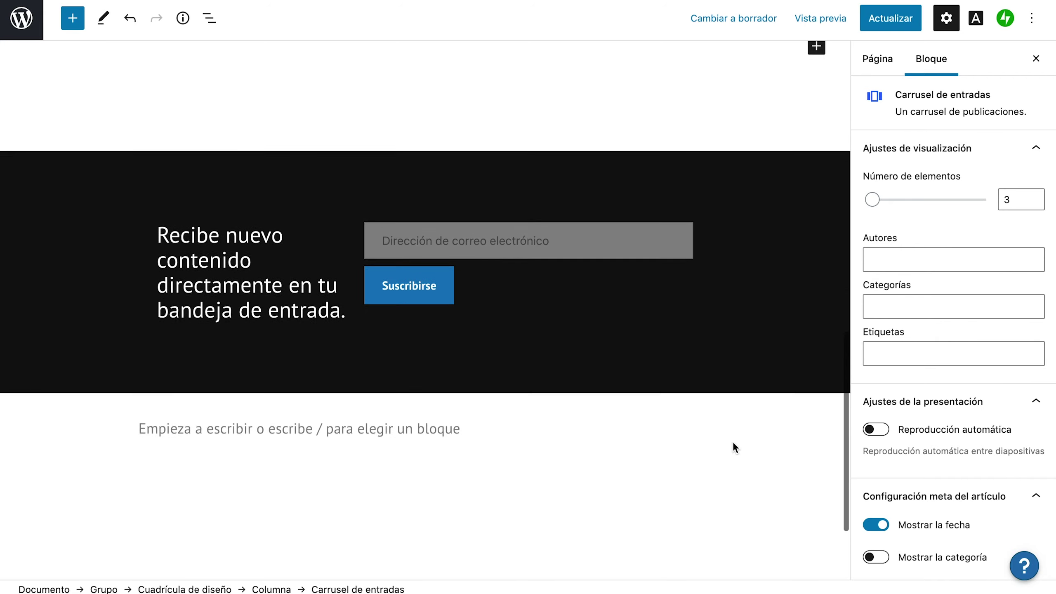
scroll(520, 354, "up", 9)
scroll(520, 355, "down", 4)
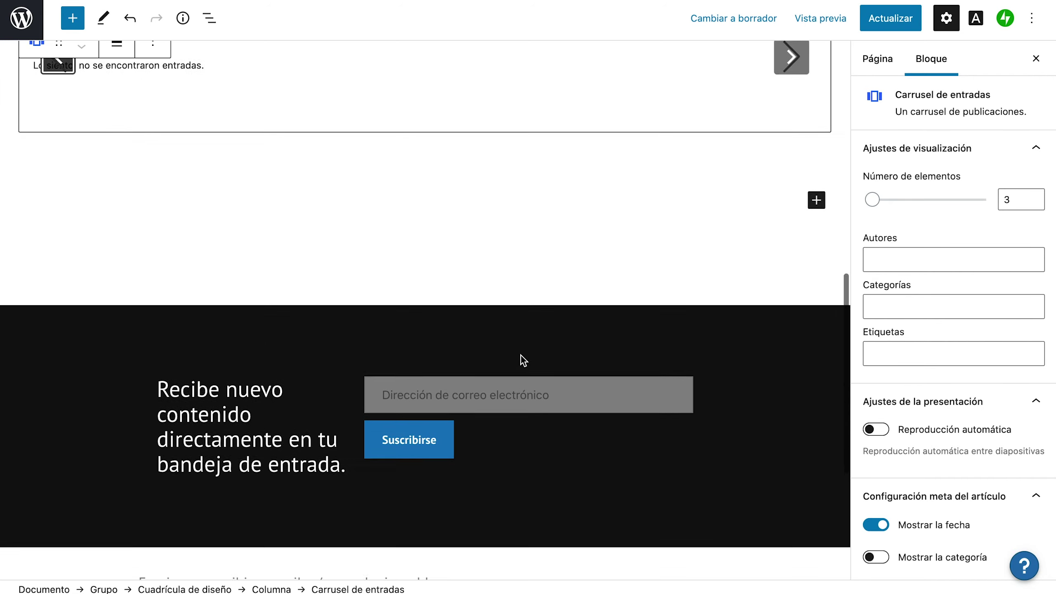
scroll(521, 355, "down", 7)
scroll(521, 355, "up", 4)
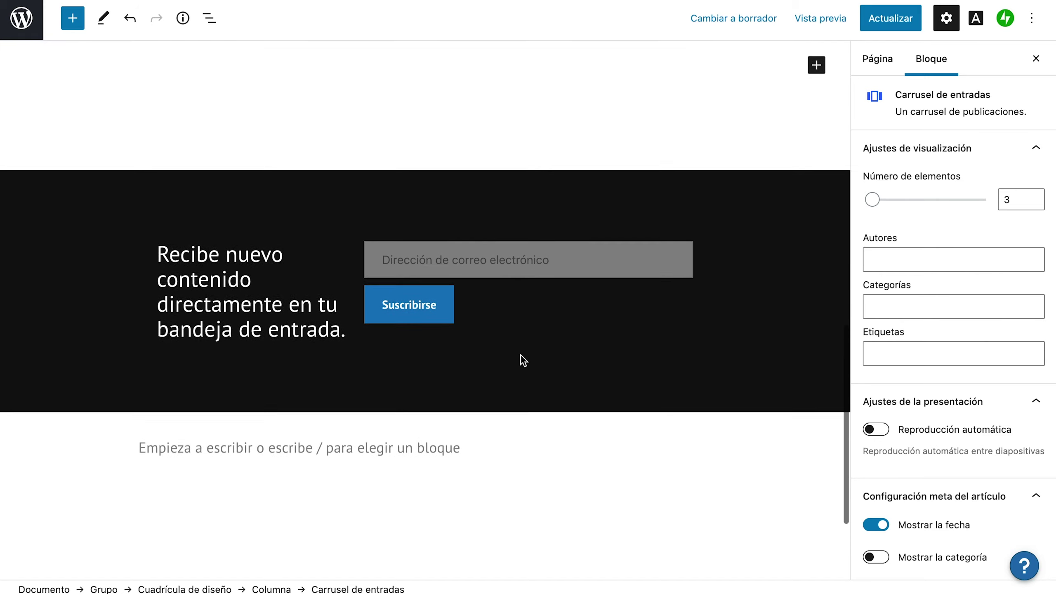
scroll(521, 354, "up", 1)
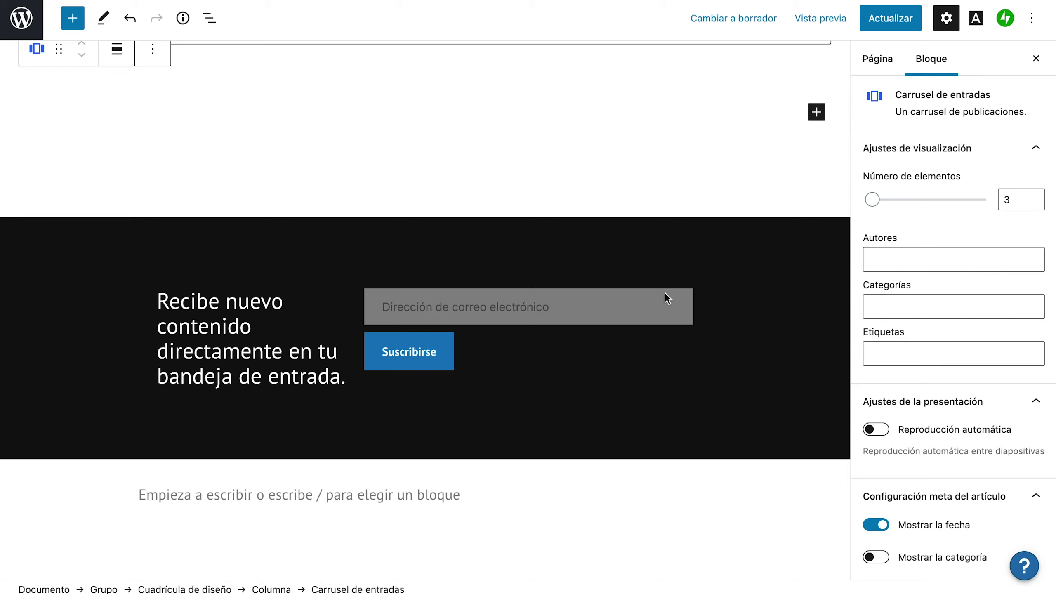
left_click(271, 350)
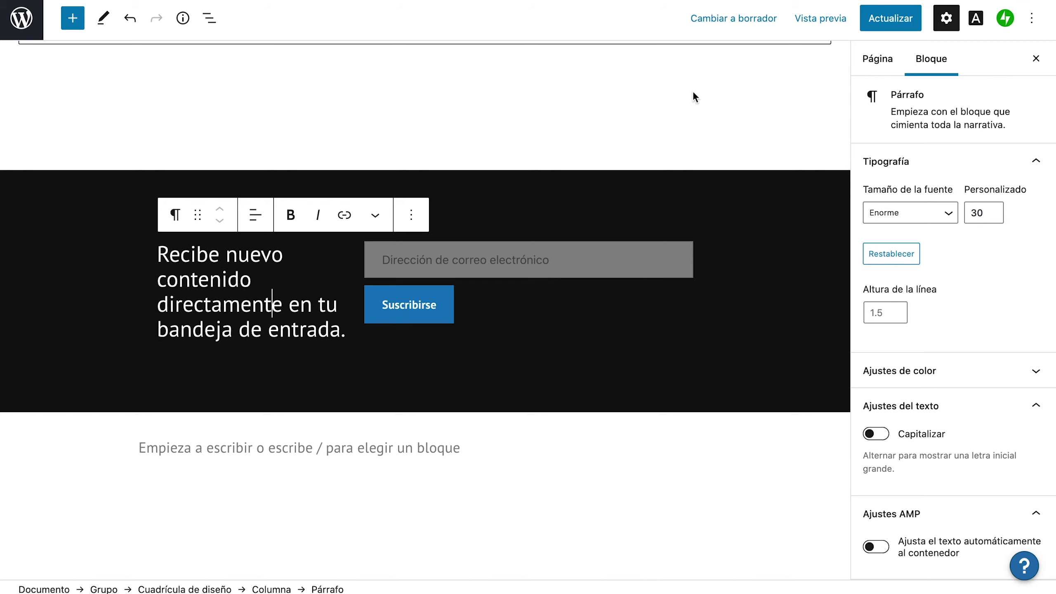
Inspect the block settings of the subscription form and of the "Recibe nuevo contenido" paragraph beside it
left_click(618, 214)
left_click(616, 282)
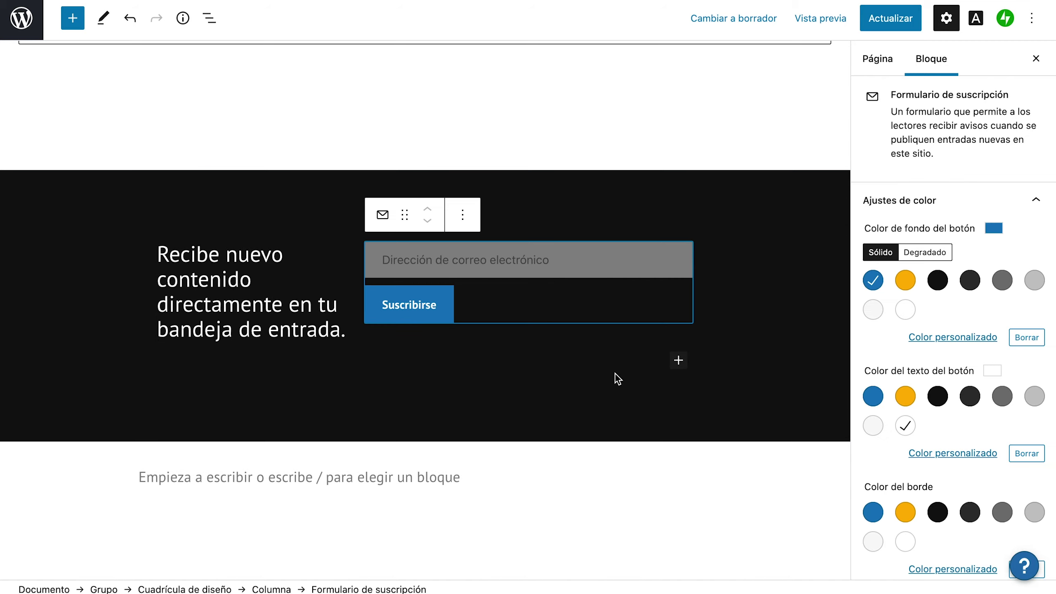
left_click(717, 490)
left_click(242, 302)
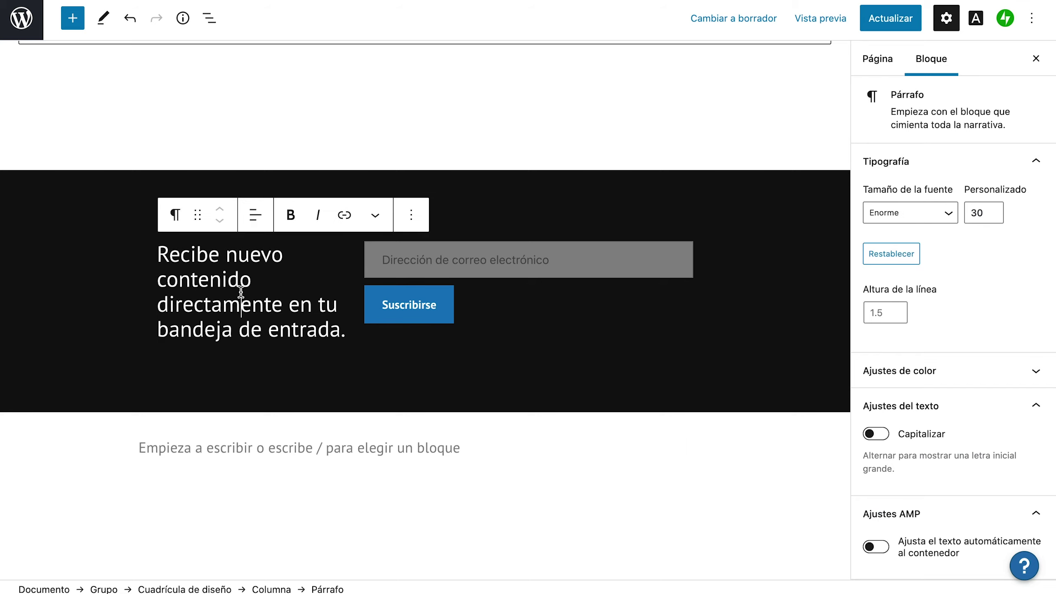
mouse_move(345, 330)
left_mouse_down()
mouse_move(191, 302)
mouse_move(156, 264)
mouse_move(335, 329)
left_mouse_up()
Give the Suscribirse button in the subscription form a blue-to-purple gradient (Degradado) background
left_click(546, 292)
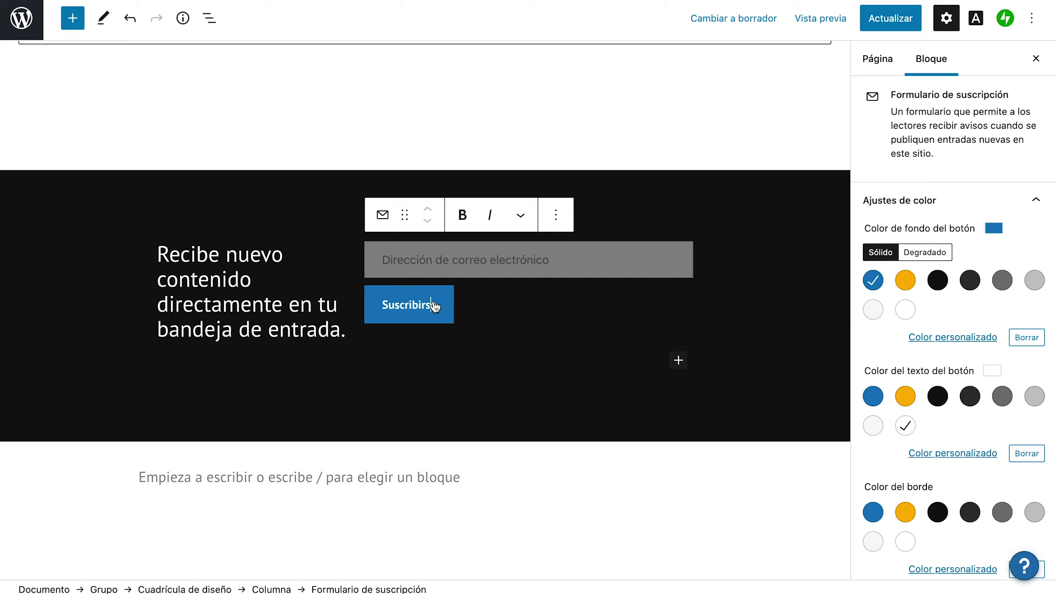
key("Home")
left_click(939, 255)
left_click(873, 280)
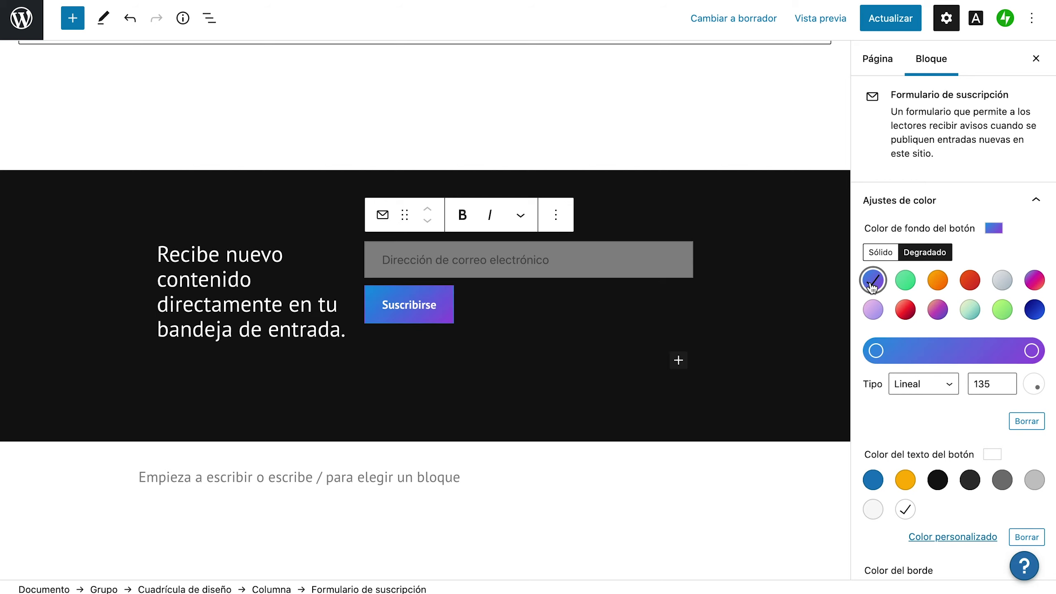
Set the border radius of the subscription form to 50
scroll(955, 413, "down", 7)
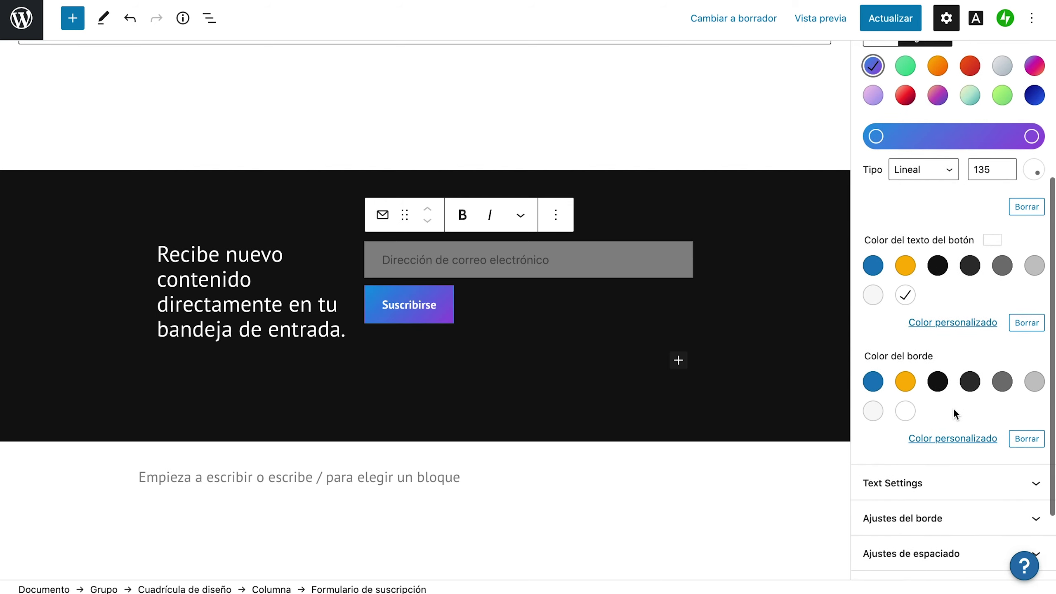
scroll(932, 249, "up", 6)
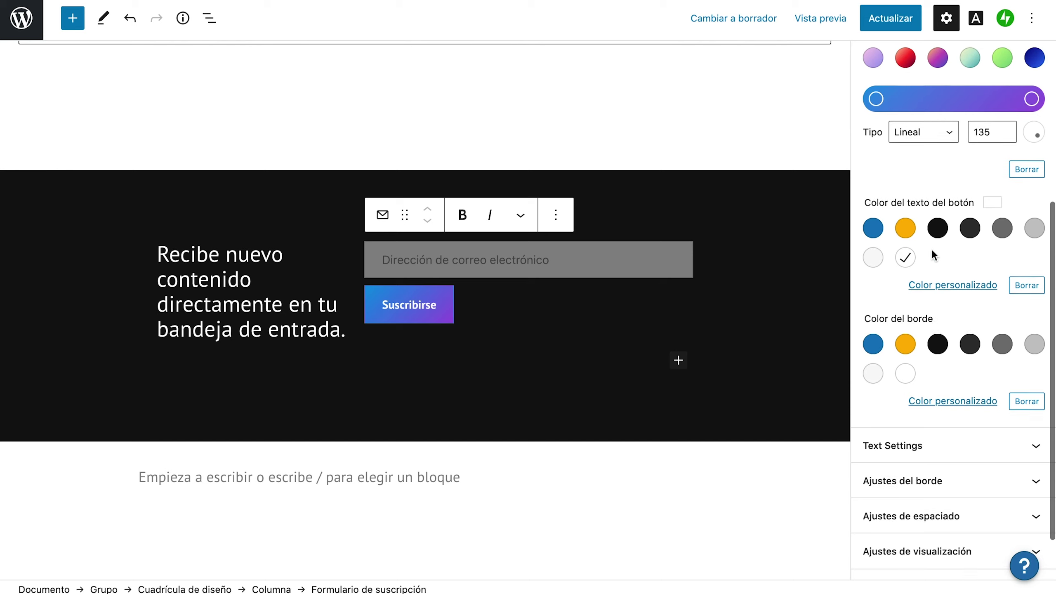
scroll(932, 249, "down", 6)
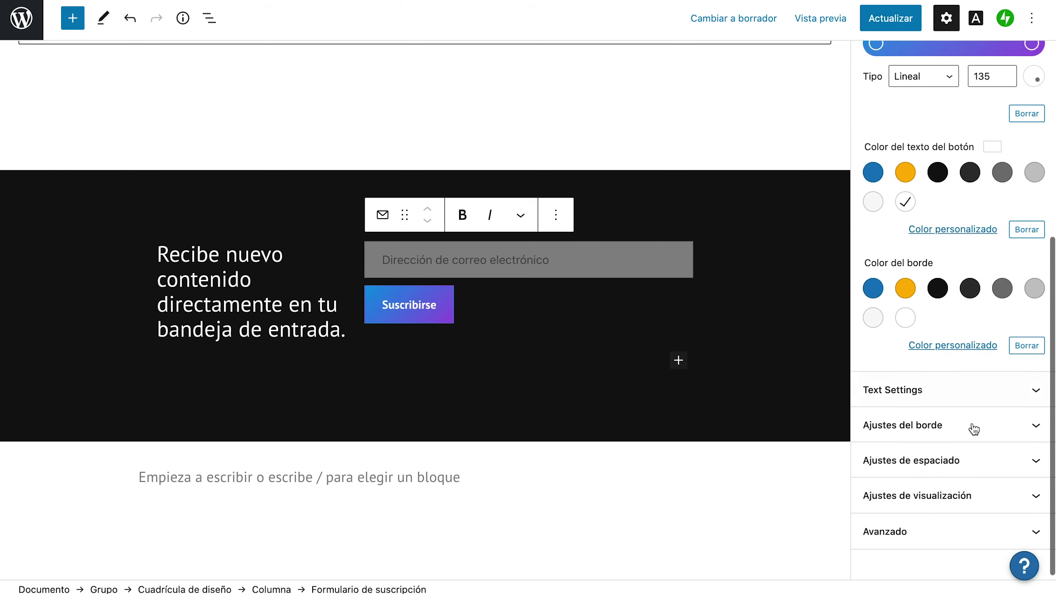
left_click(964, 429)
left_click_drag(870, 476, 944, 474)
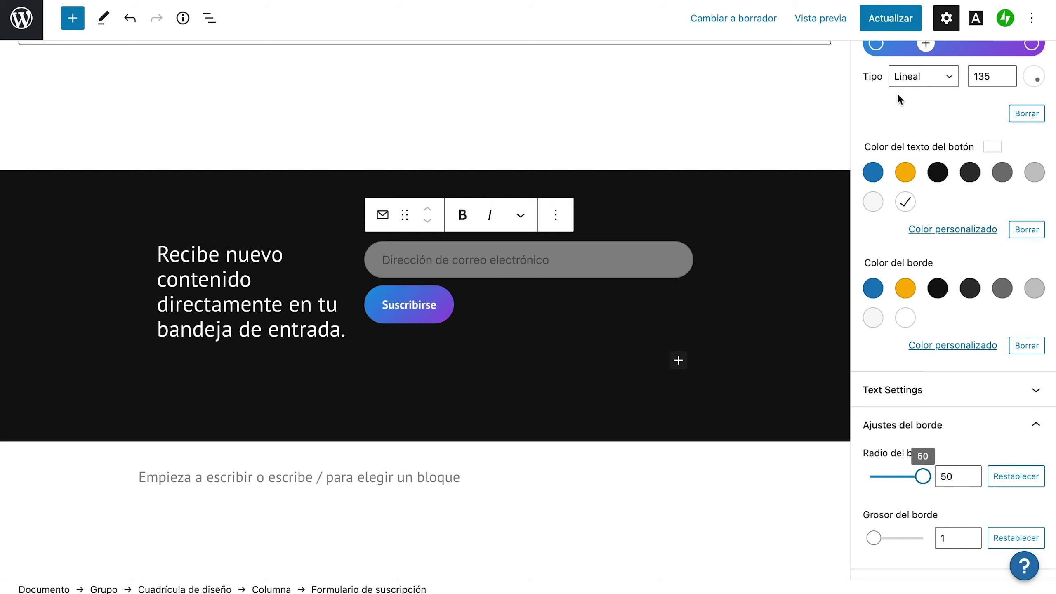
Review the whole page, comparing the cover's button style with the subscription form and checking the carousel area
scroll(764, 226, "up", 10)
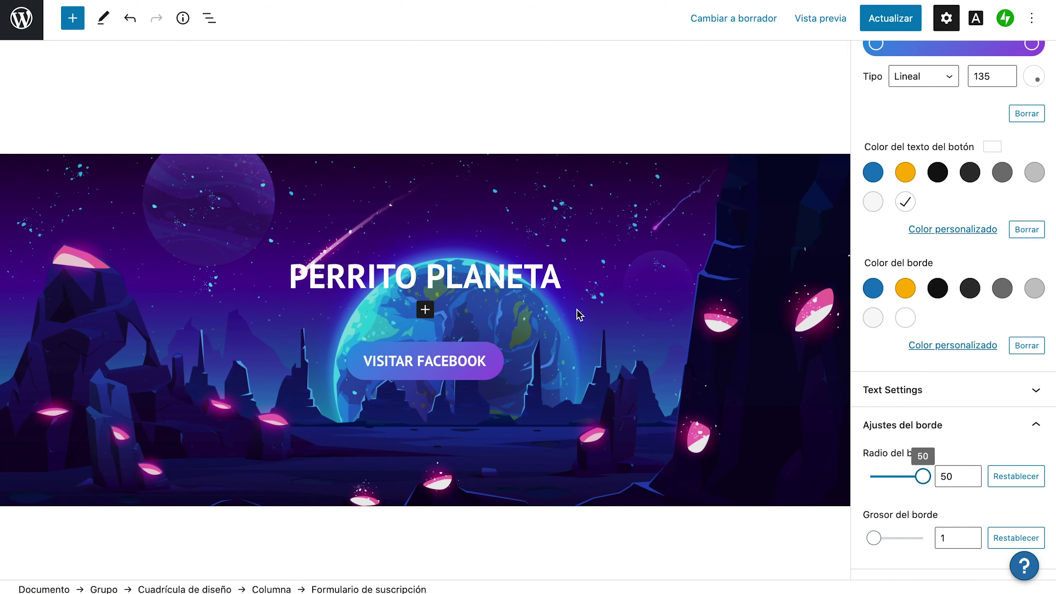
scroll(578, 311, "down", 10)
scroll(578, 310, "down", 5)
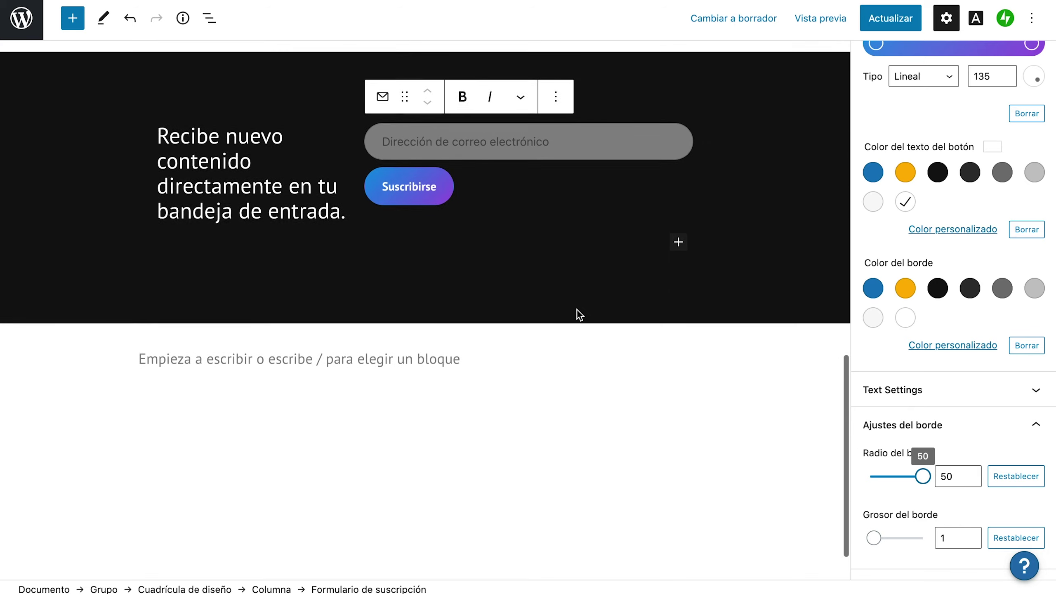
scroll(578, 310, "up", 6)
scroll(578, 315, "up", 10)
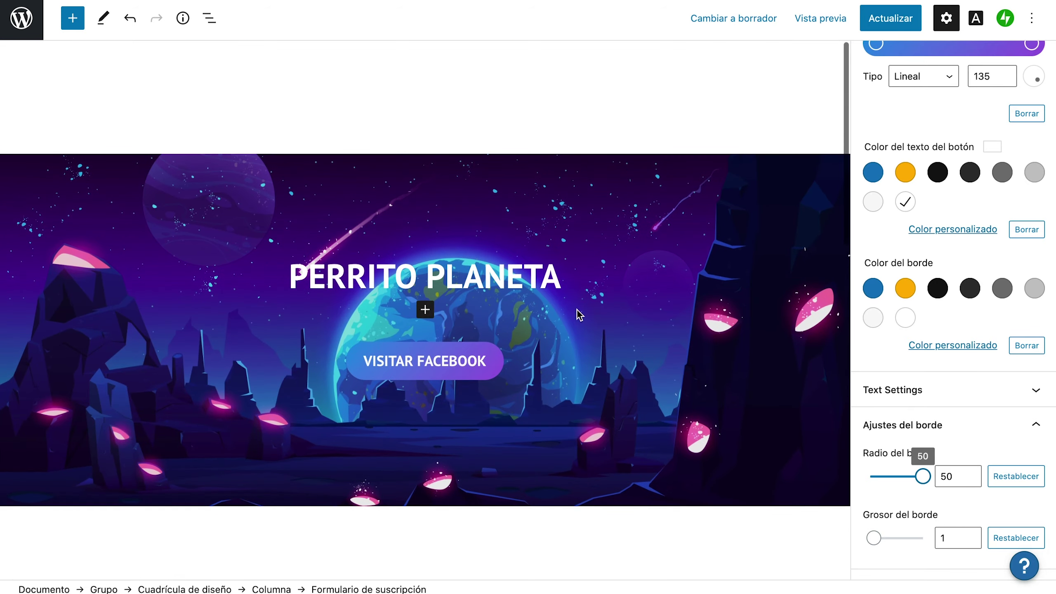
scroll(578, 310, "down", 20)
scroll(577, 310, "up", 5)
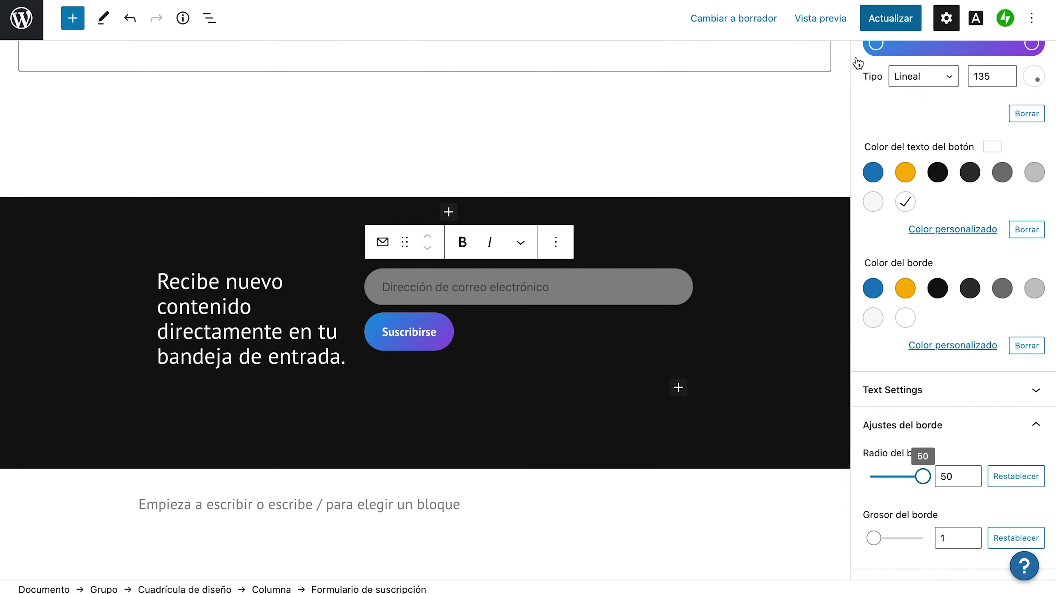
scroll(618, 519, "down", 5)
scroll(617, 519, "up", 8)
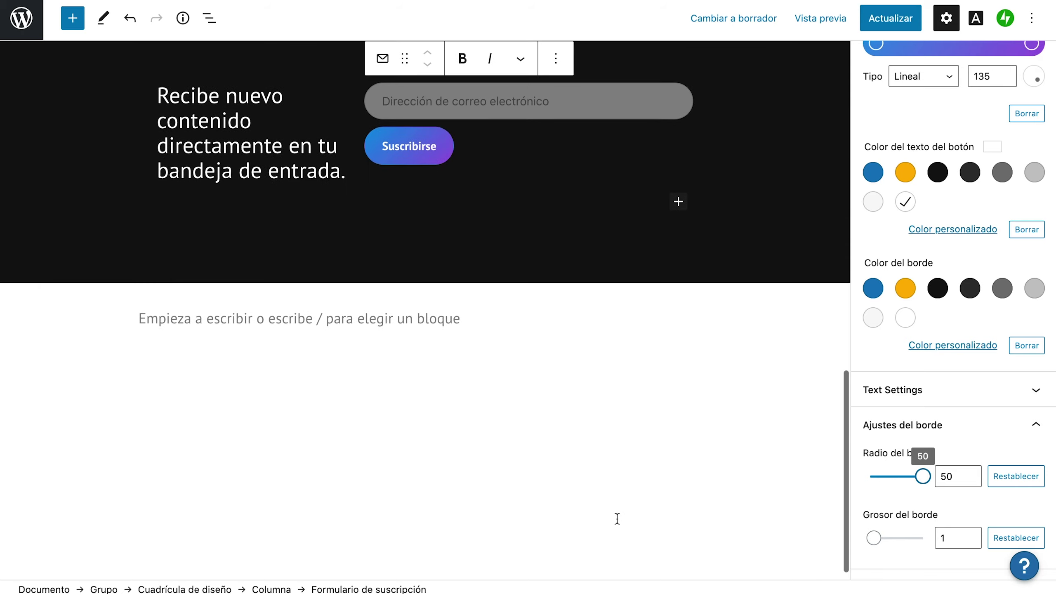
scroll(617, 519, "up", 4)
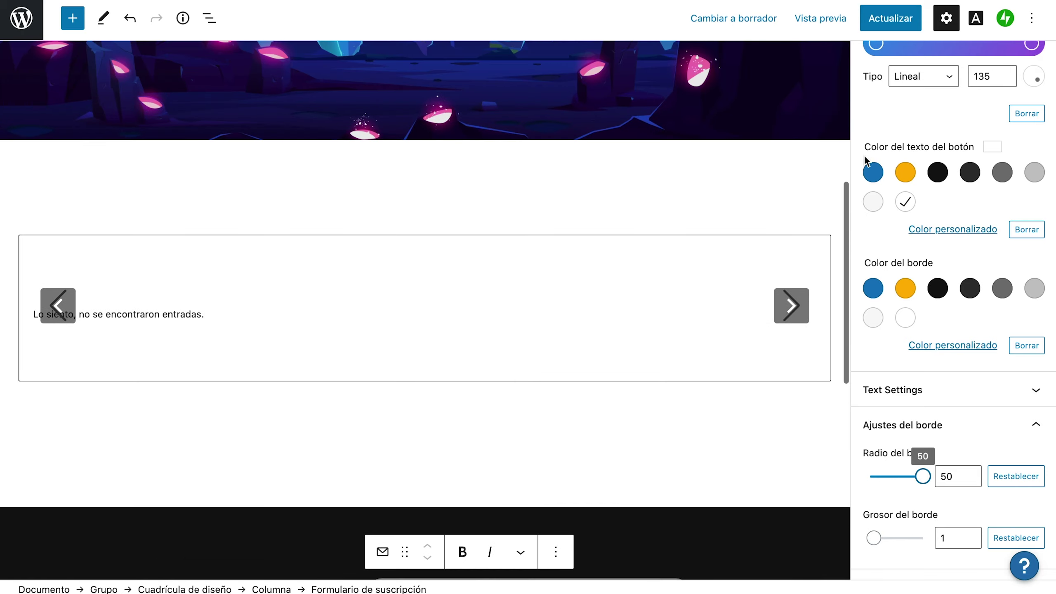
Update the page with the restyled subscription form and undo the last edit
left_click(890, 18)
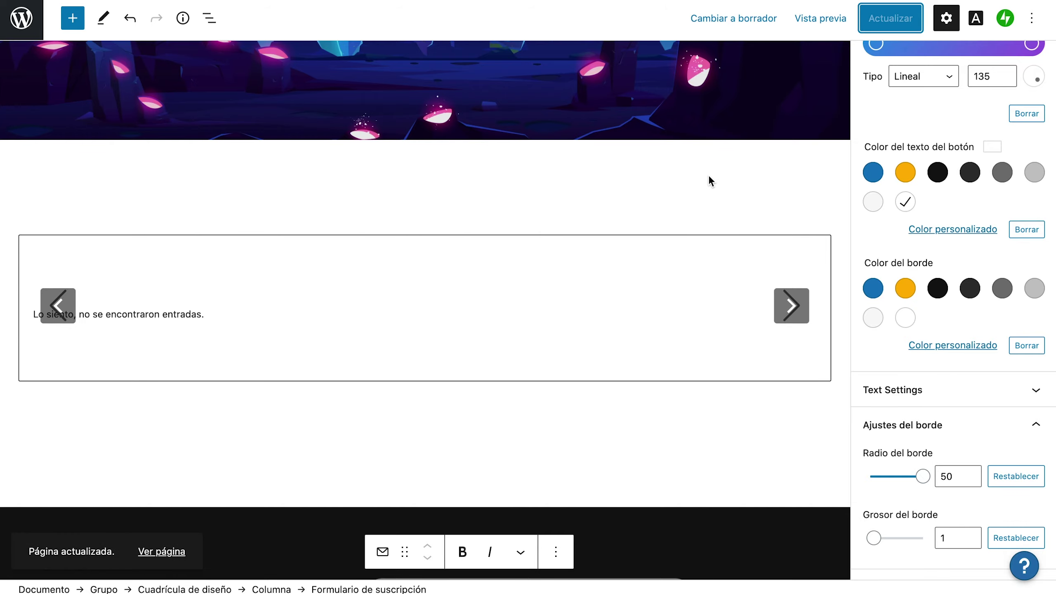
scroll(709, 179, "up", 4)
key("ctrl+z")
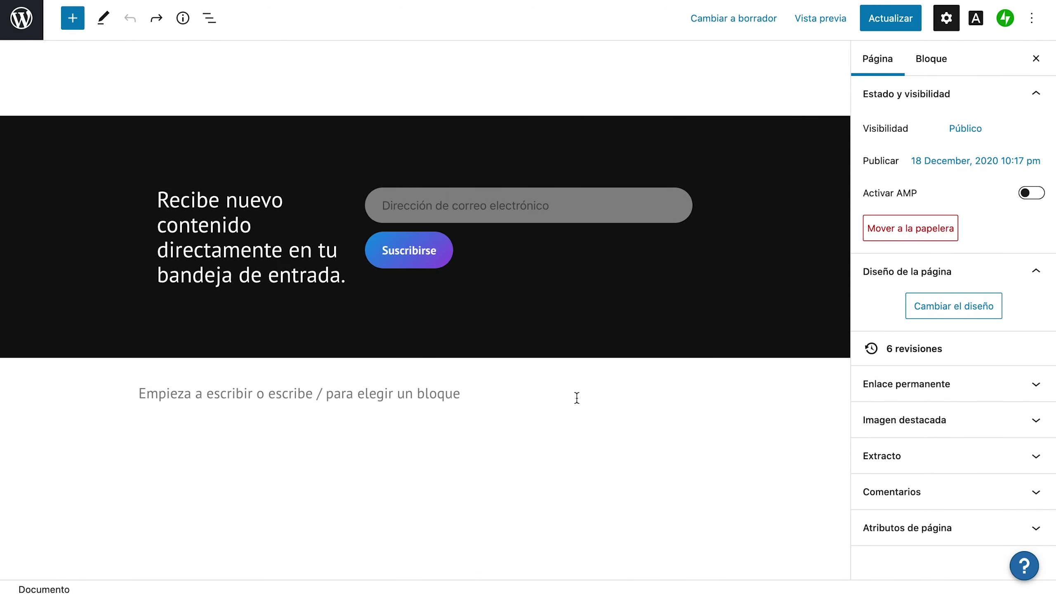
scroll(577, 398, "up", 10)
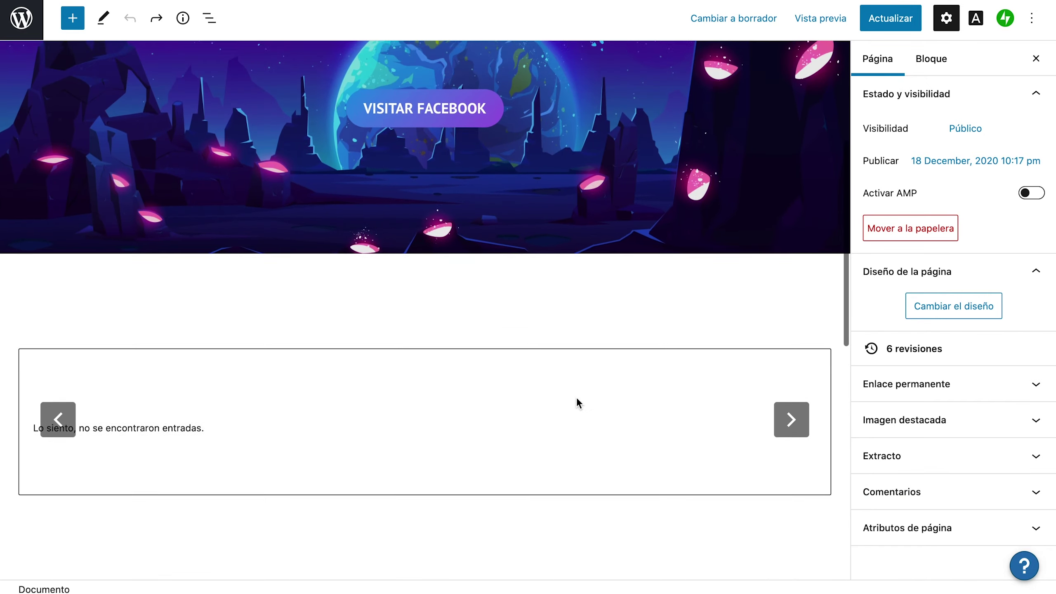
scroll(576, 397, "down", 7)
scroll(621, 264, "up", 2)
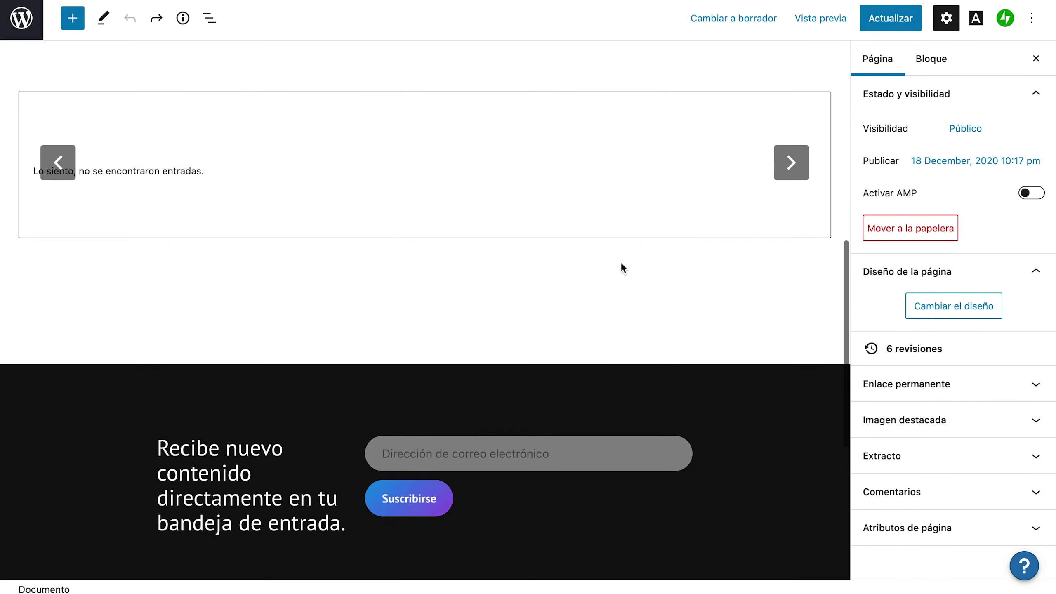
scroll(521, 409, "up", 7)
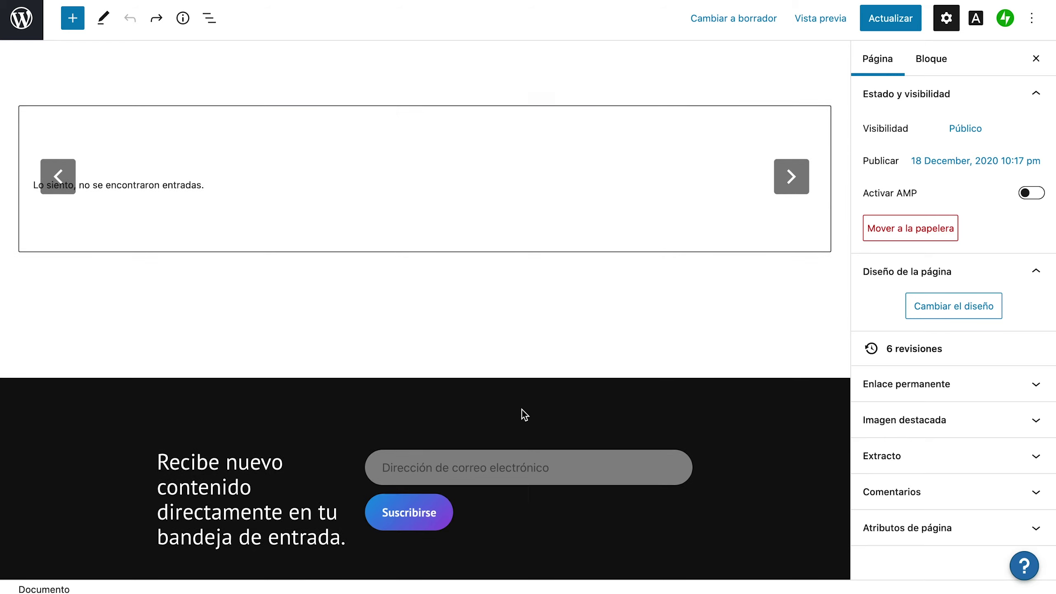
scroll(522, 410, "up", 4)
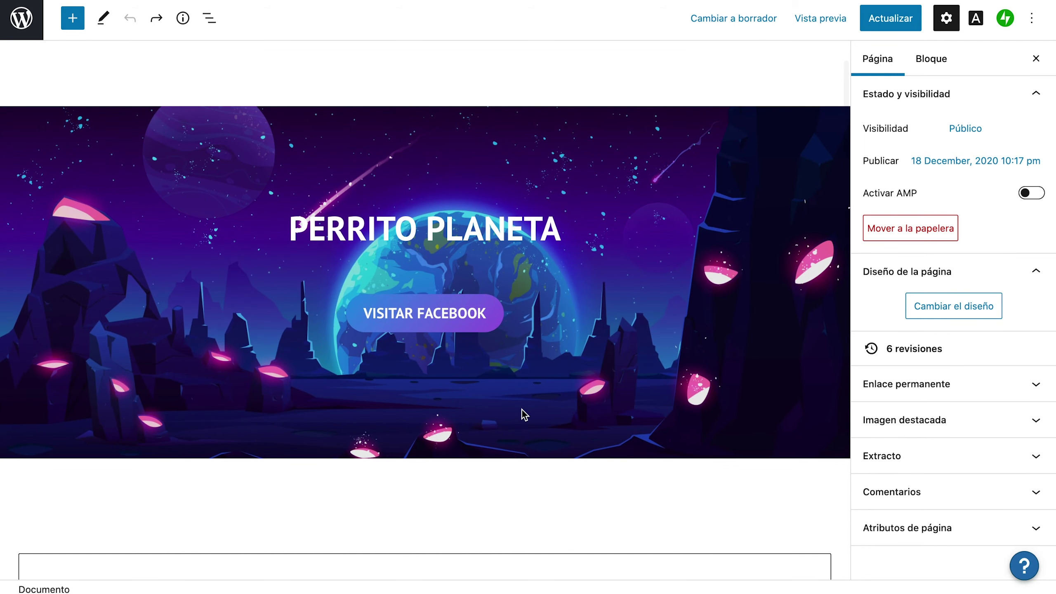
scroll(523, 414, "up", 1)
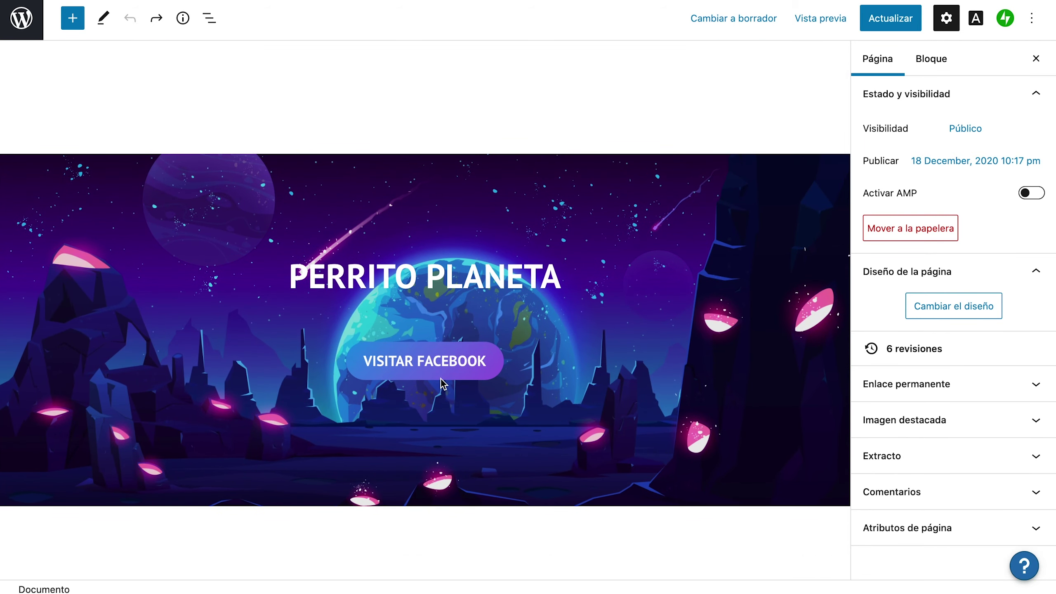
left_click(472, 361)
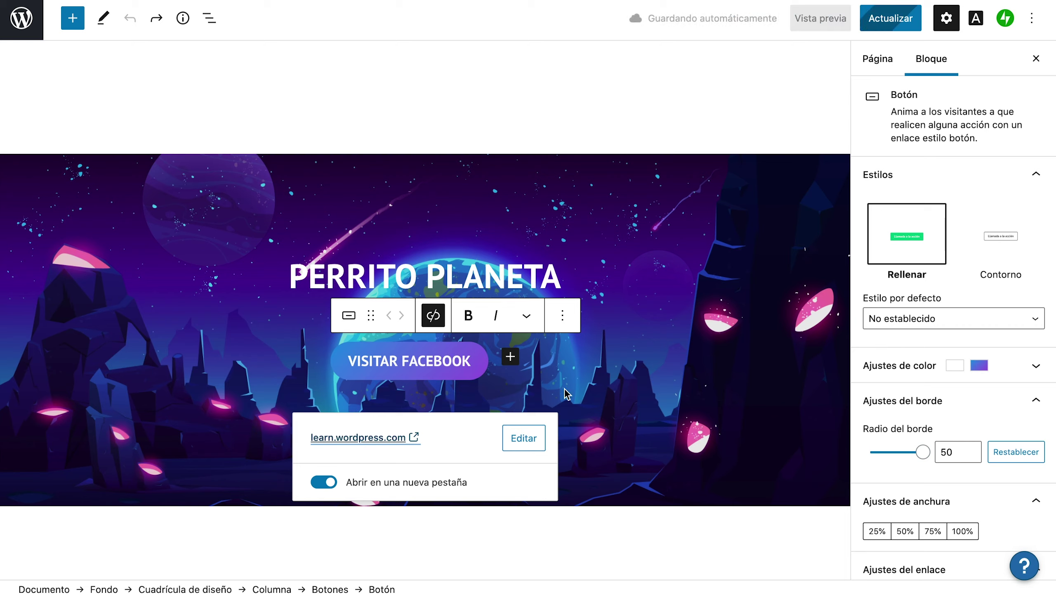
left_click(522, 438)
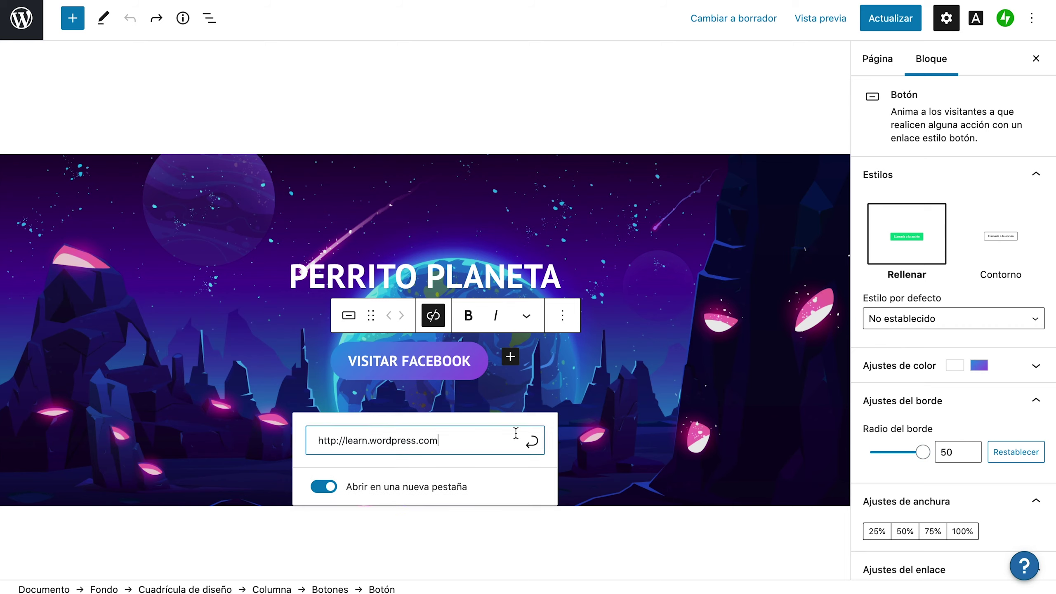
left_click_drag(455, 439, 297, 441)
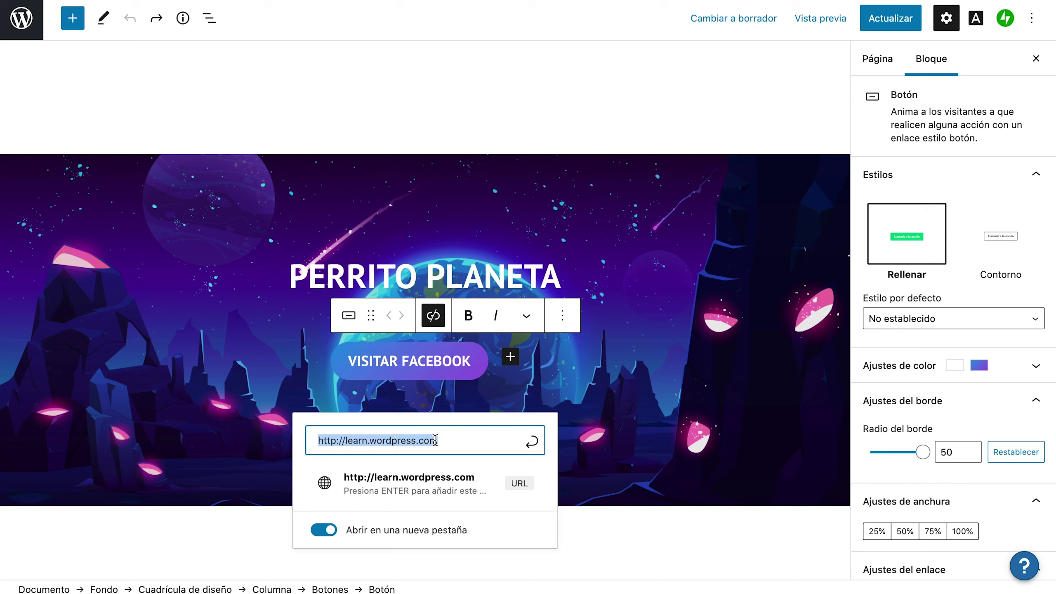
type("https://www.facebook.com/PerritoPlaneta")
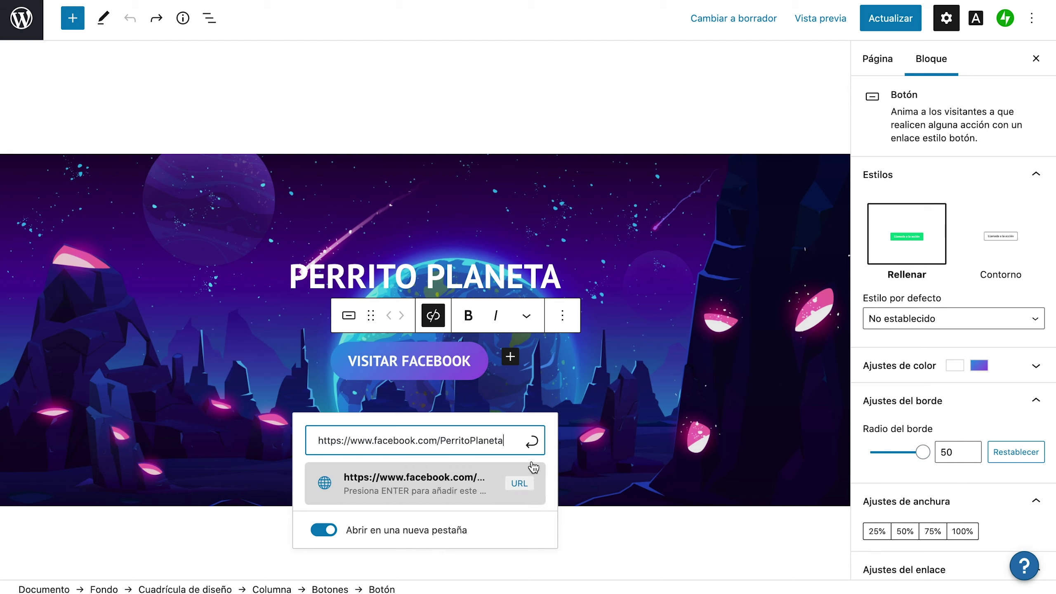
left_click(537, 445)
Try switching the button link's "Abrir en una nueva pestaña" option off and back on
left_click(325, 483)
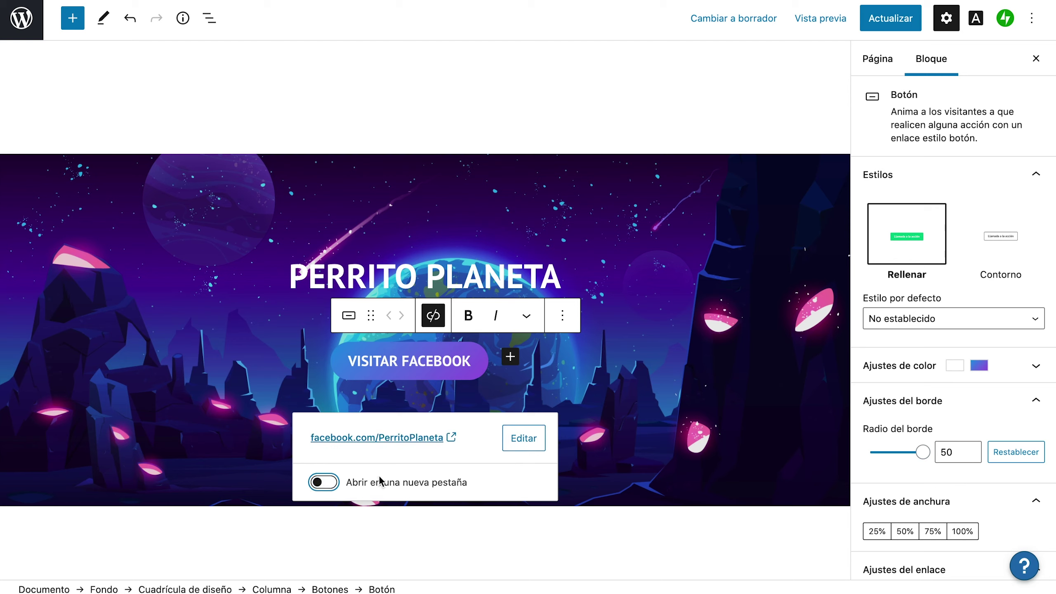
left_click(326, 484)
left_click(326, 483)
left_click(326, 484)
Select the empty paragraph between the post carousel and the subscription section
scroll(582, 416, "down", 5)
left_click(464, 340)
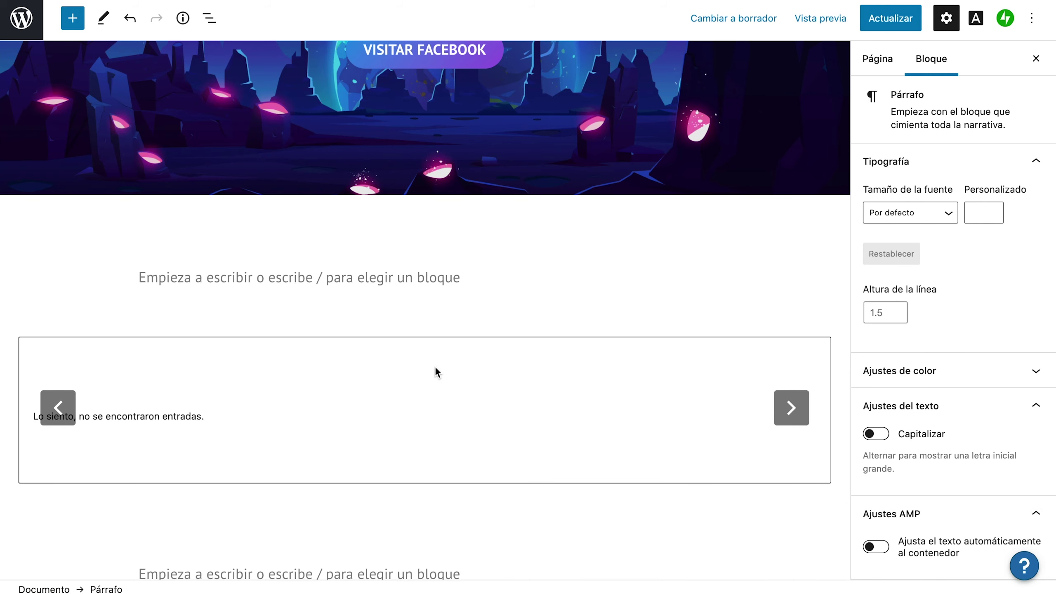
scroll(436, 372, "down", 4)
scroll(436, 369, "up", 3)
scroll(436, 369, "down", 2)
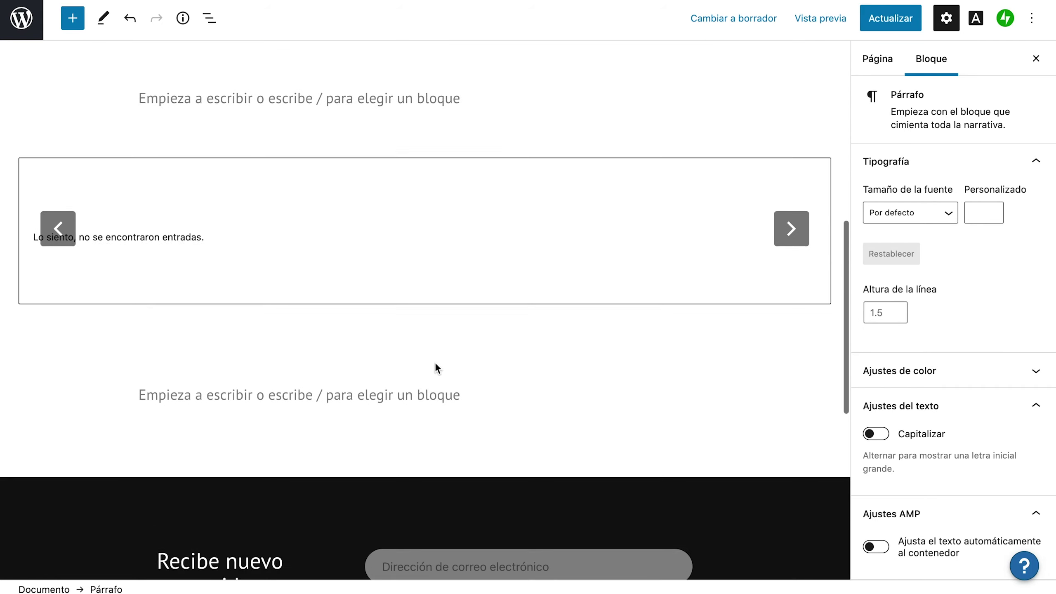
scroll(435, 369, "down", 4)
scroll(436, 368, "up", 1)
left_click(515, 259)
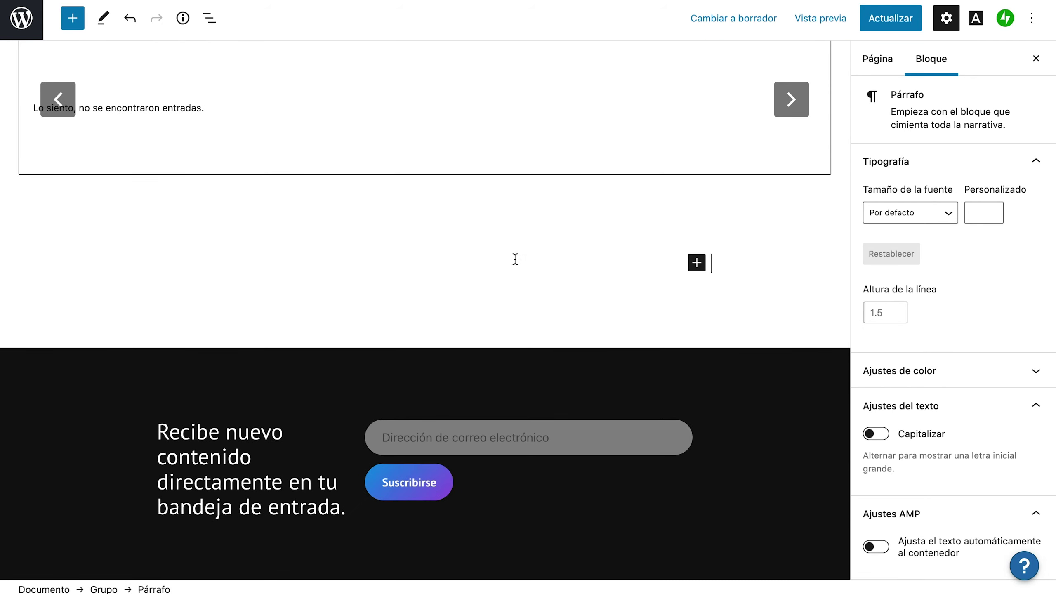
Browse the full block library and add an Últimas publicaciones de Instagram block at the empty paragraph below the carousel
left_click(697, 263)
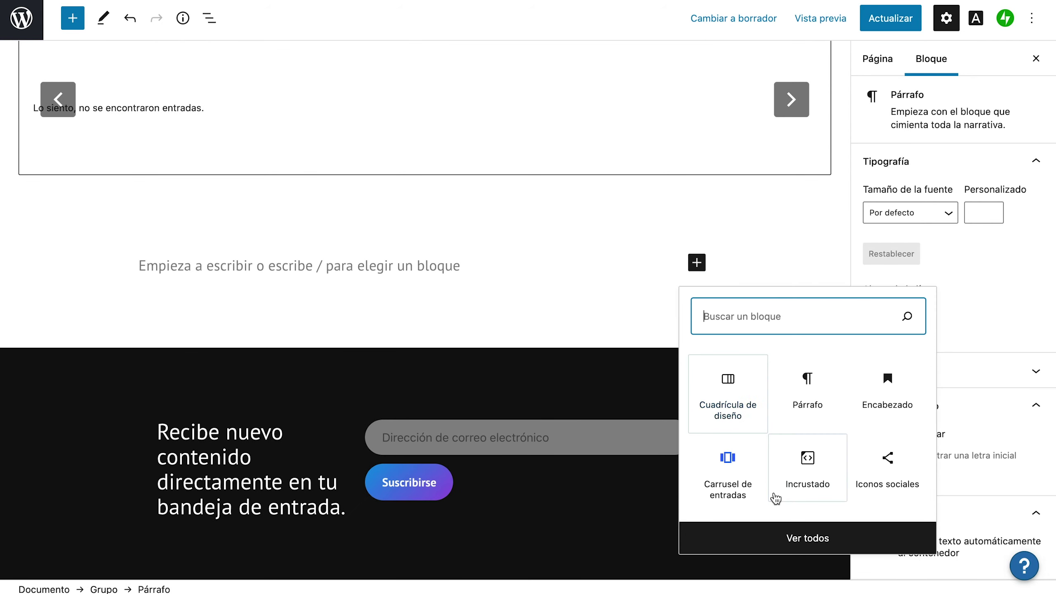
left_click(716, 537)
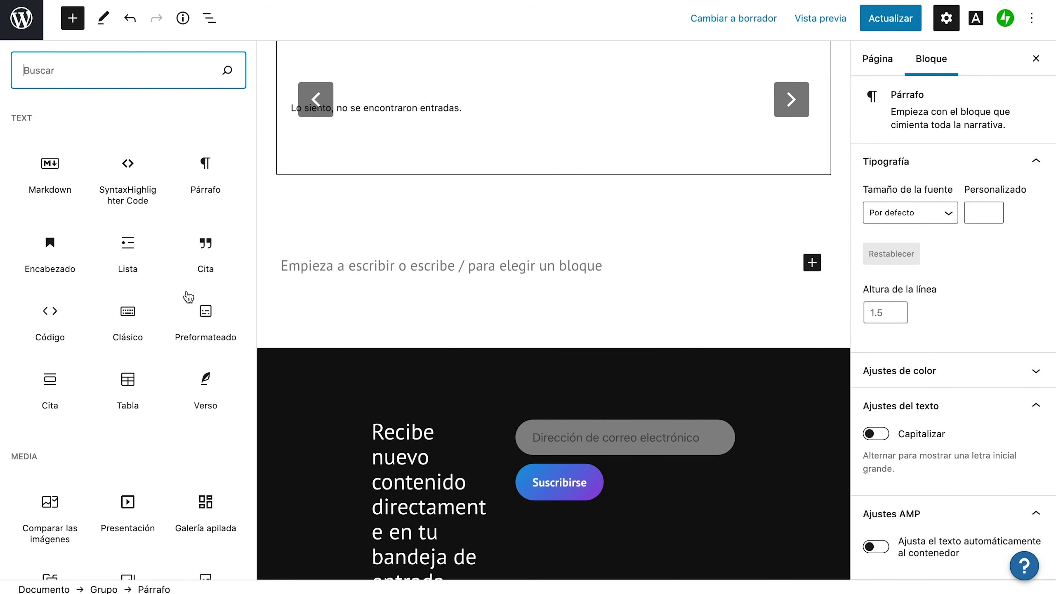
scroll(165, 403, "down", 10)
scroll(165, 400, "down", 2)
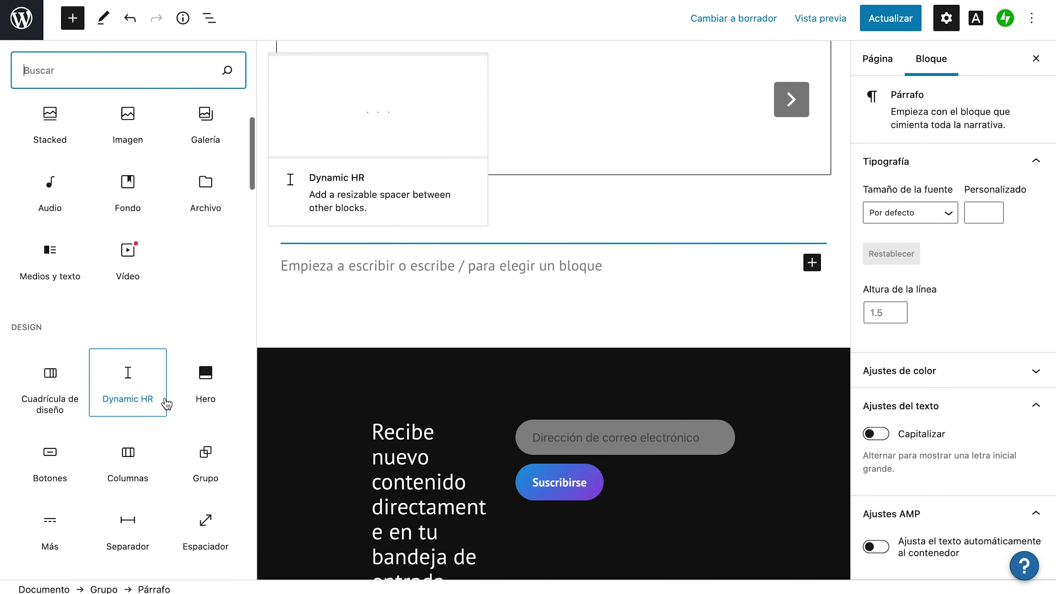
scroll(166, 400, "up", 2)
scroll(166, 399, "down", 2)
scroll(165, 403, "down", 10)
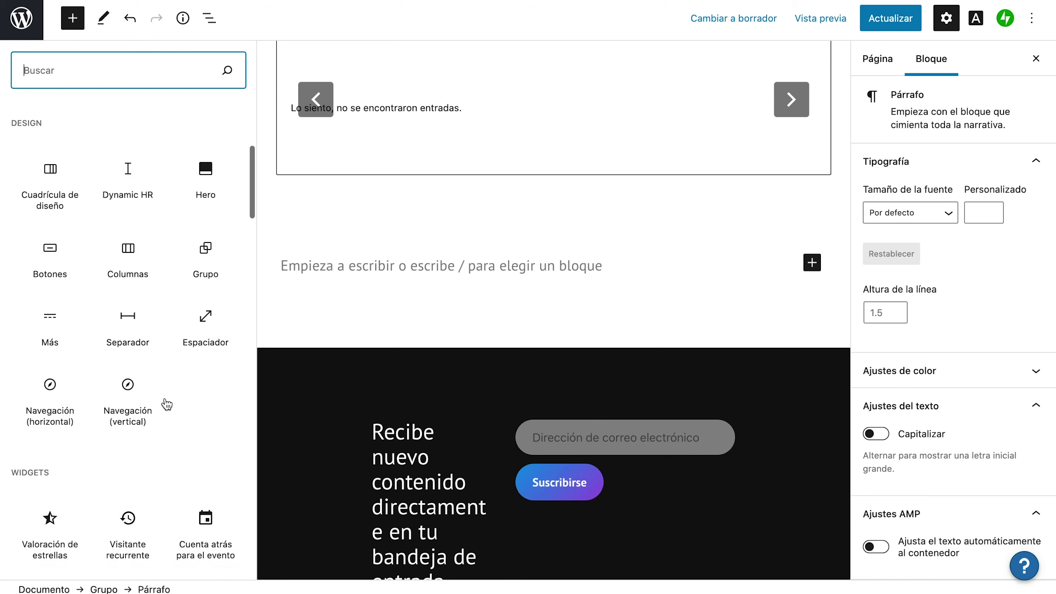
scroll(167, 404, "down", 10)
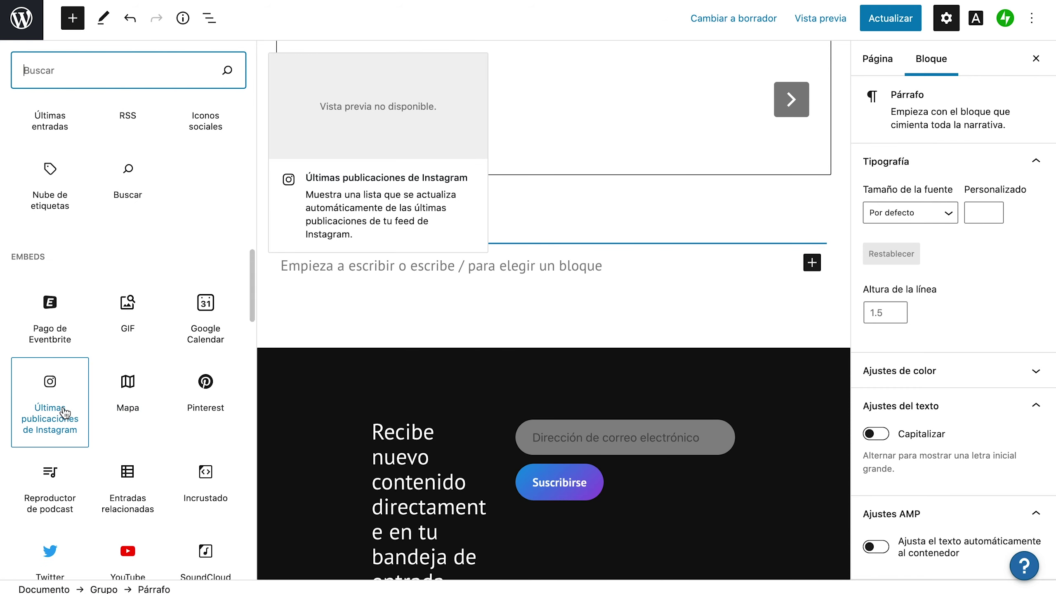
left_click(52, 401)
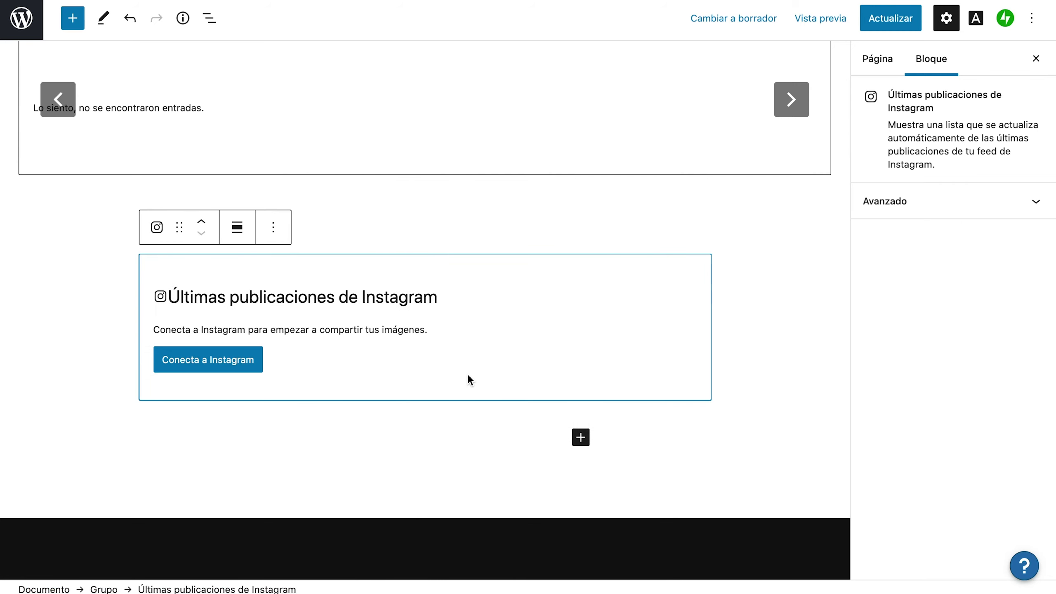
left_click(235, 361)
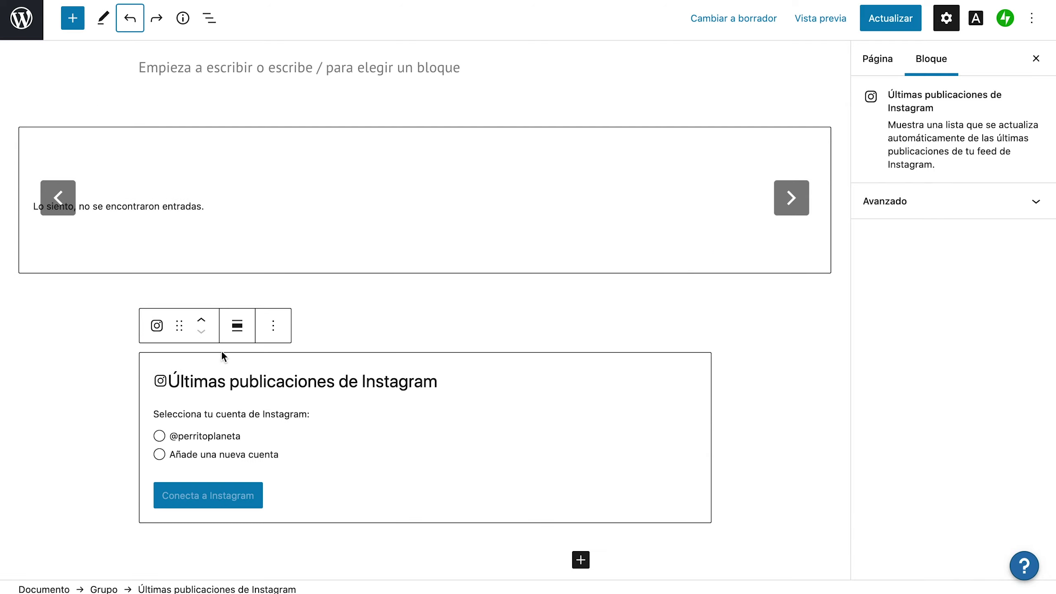
scroll(290, 354, "down", 2)
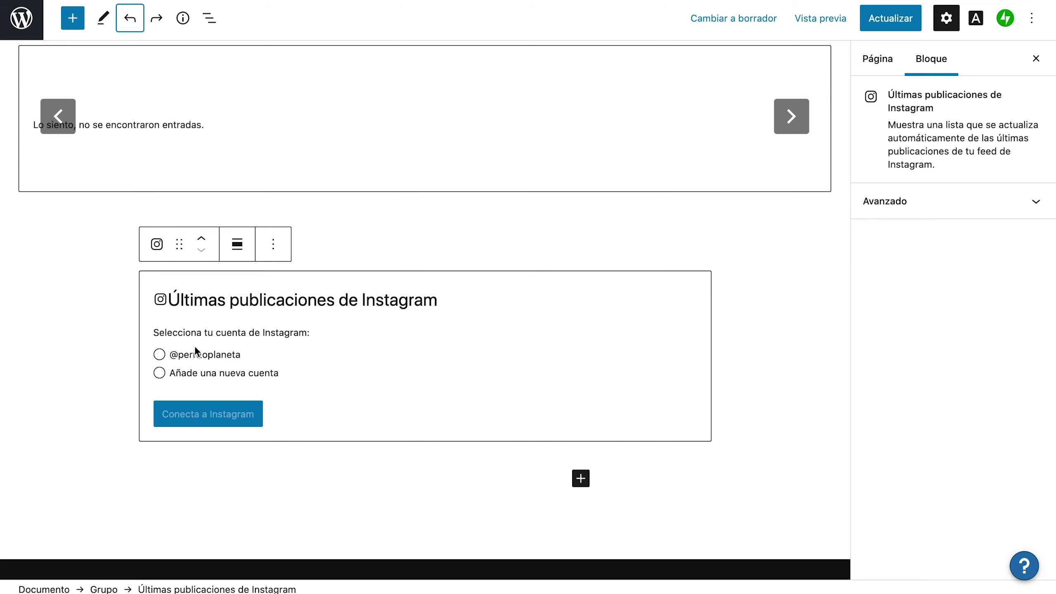
left_click(159, 356)
left_click(219, 411)
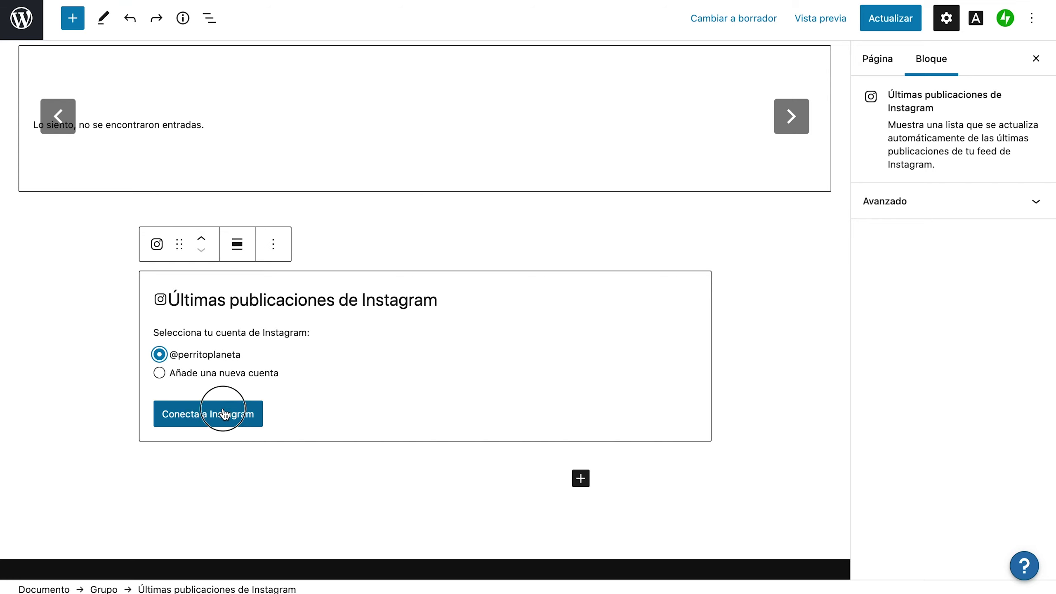
Examine the Instagram photo grid in relation to the cover, the post carousel and the subscription section
scroll(803, 339, "down", 10)
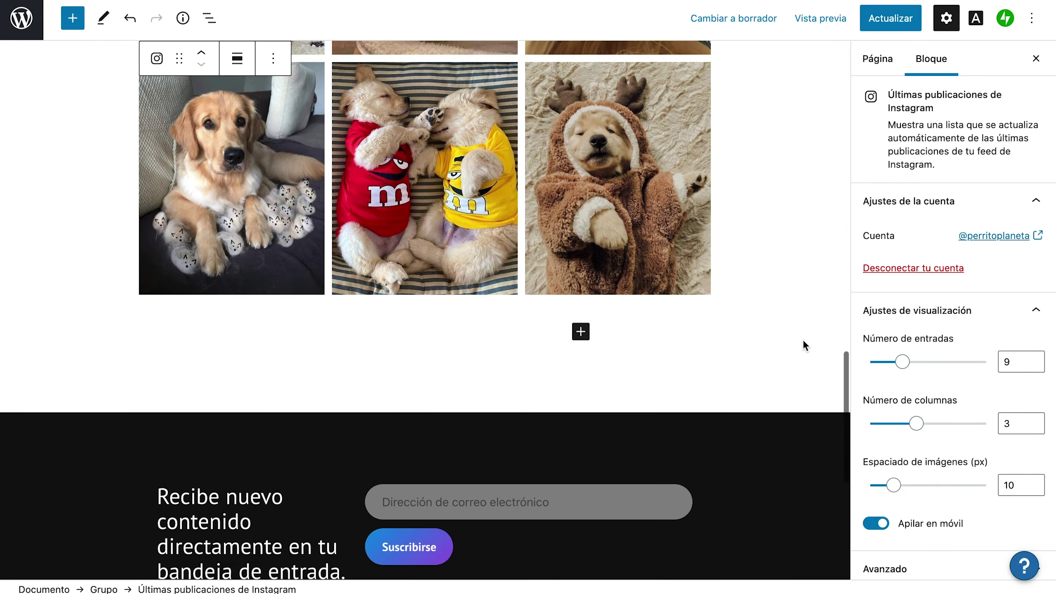
scroll(803, 339, "down", 15)
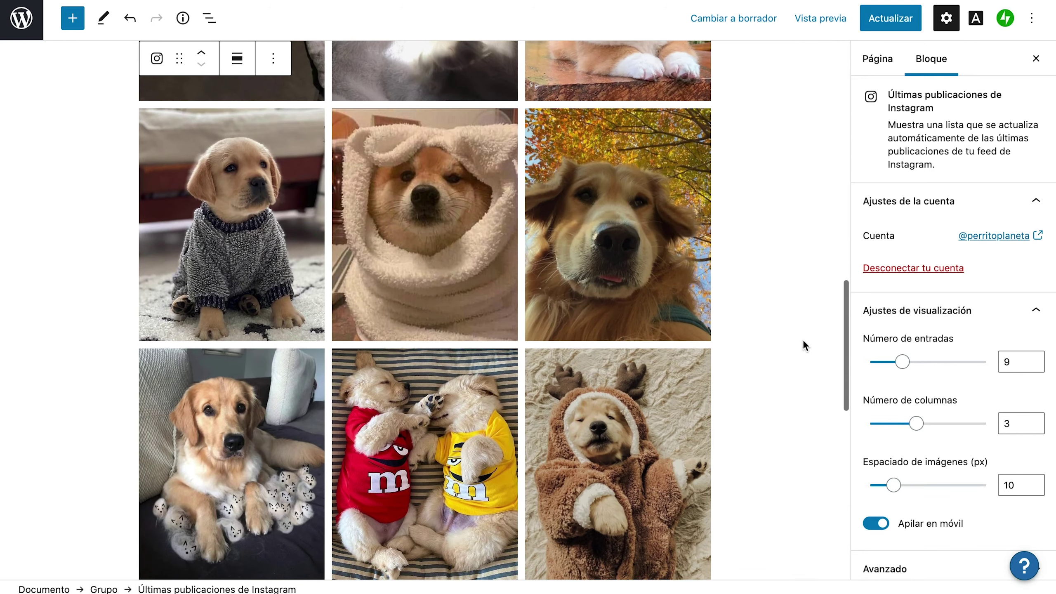
scroll(804, 342, "down", 5)
scroll(803, 339, "up", 10)
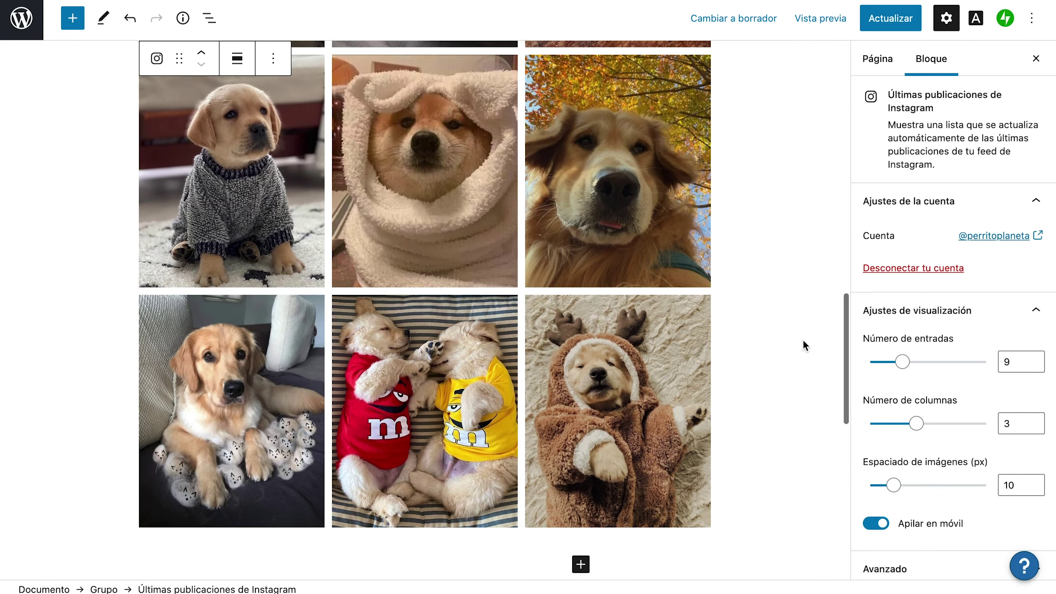
scroll(803, 340, "down", 20)
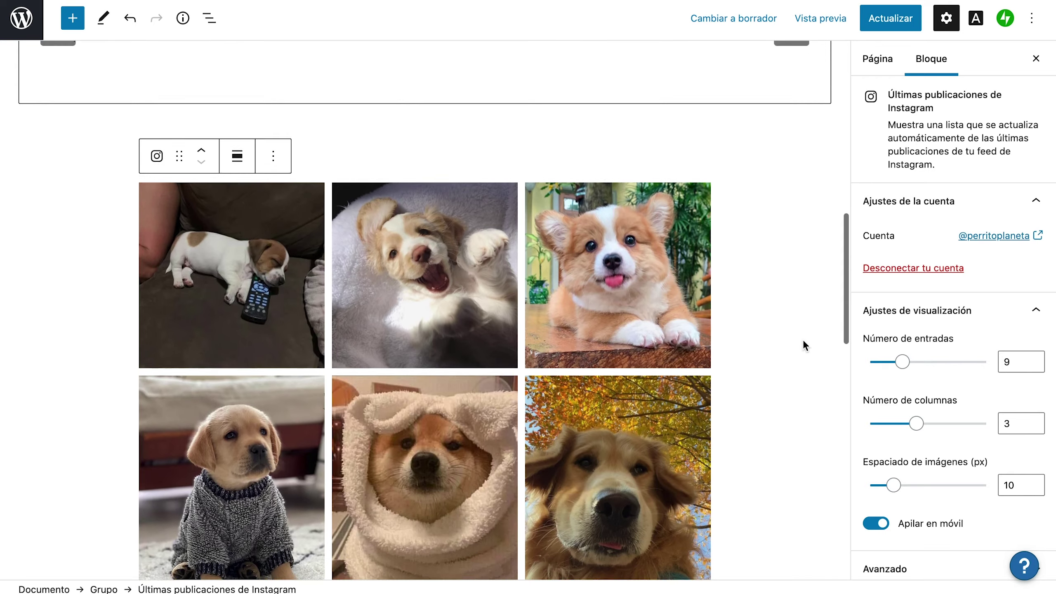
scroll(803, 340, "up", 20)
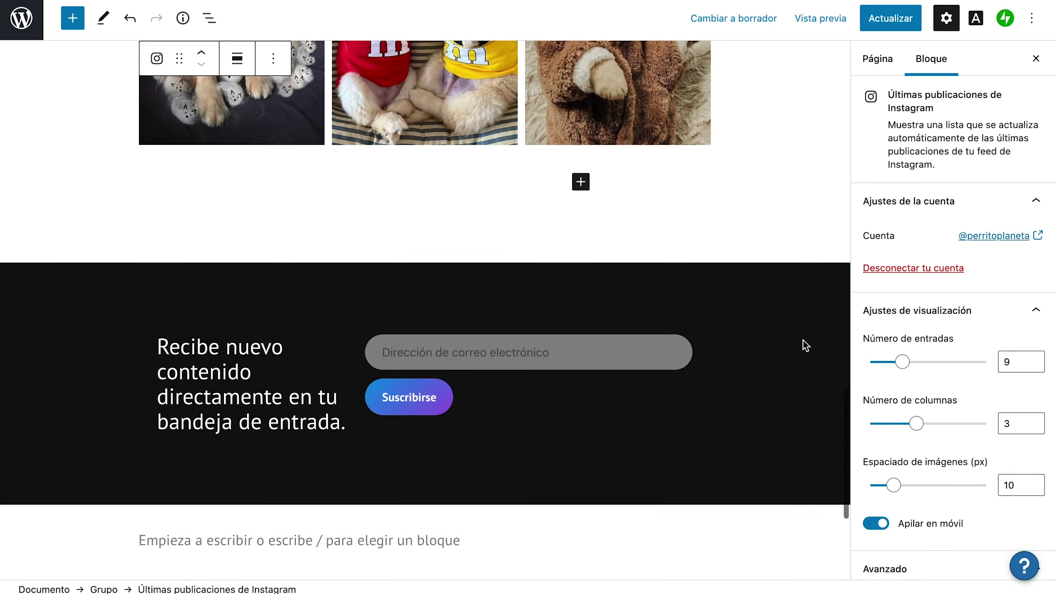
scroll(803, 341, "up", 7)
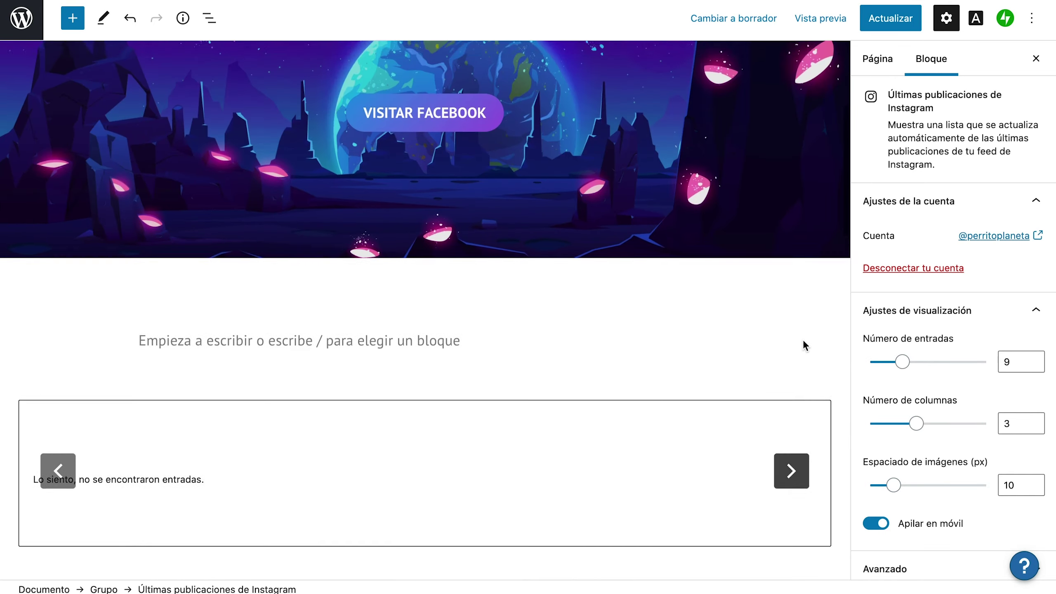
scroll(803, 341, "down", 20)
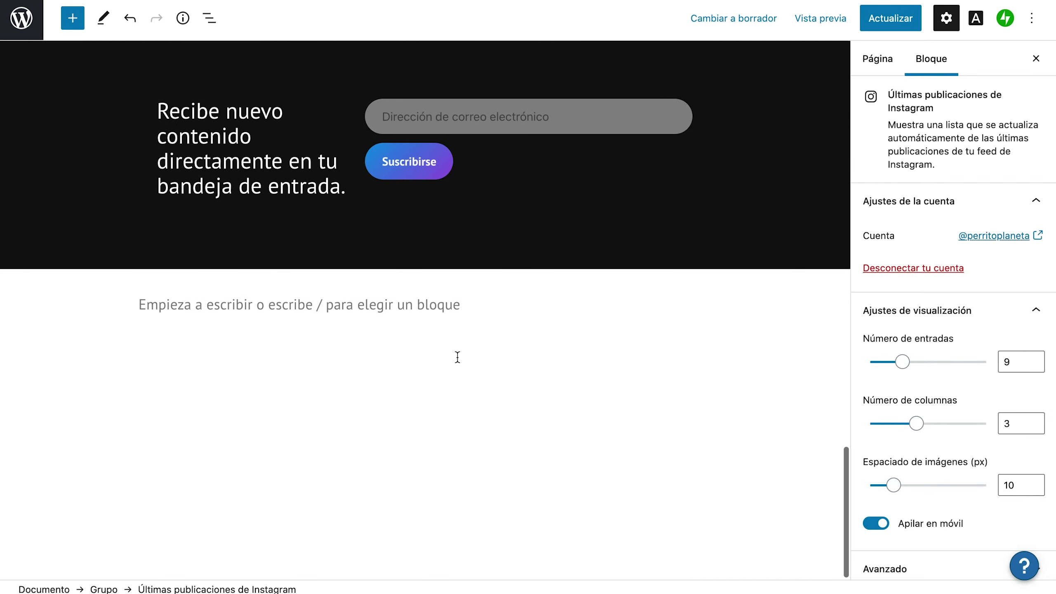
Add an Iconos sociales block from the full block library at the empty paragraph below the subscription section
left_click(412, 299)
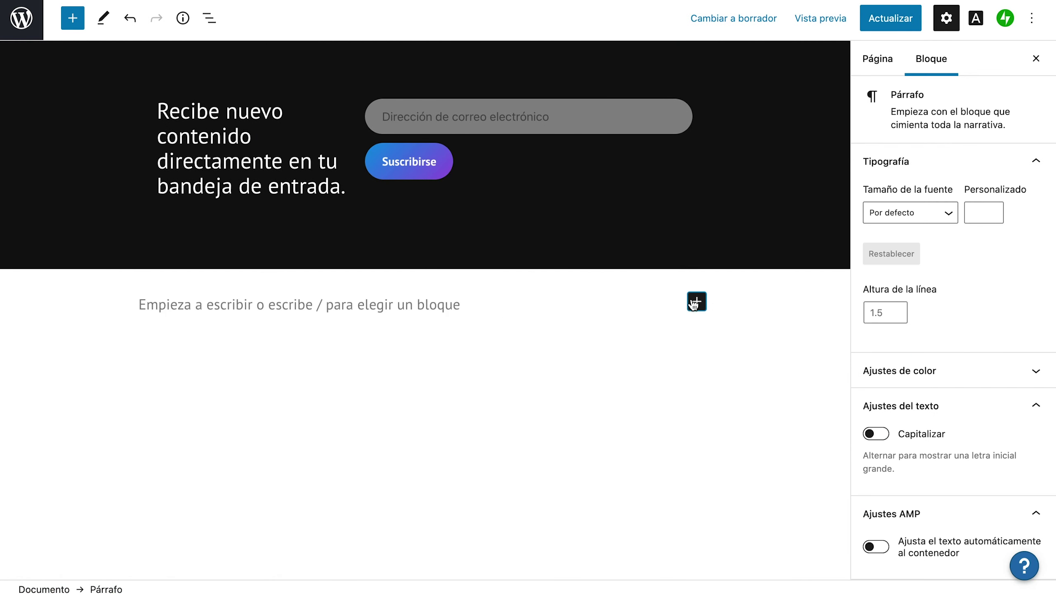
left_click(697, 302)
left_click(771, 267)
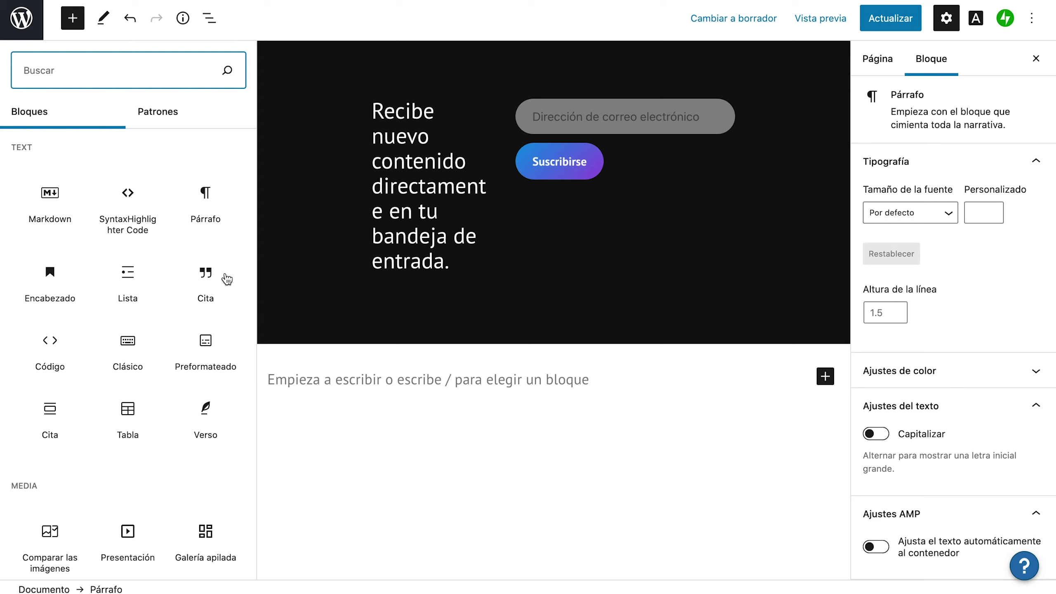
scroll(146, 316, "down", 10)
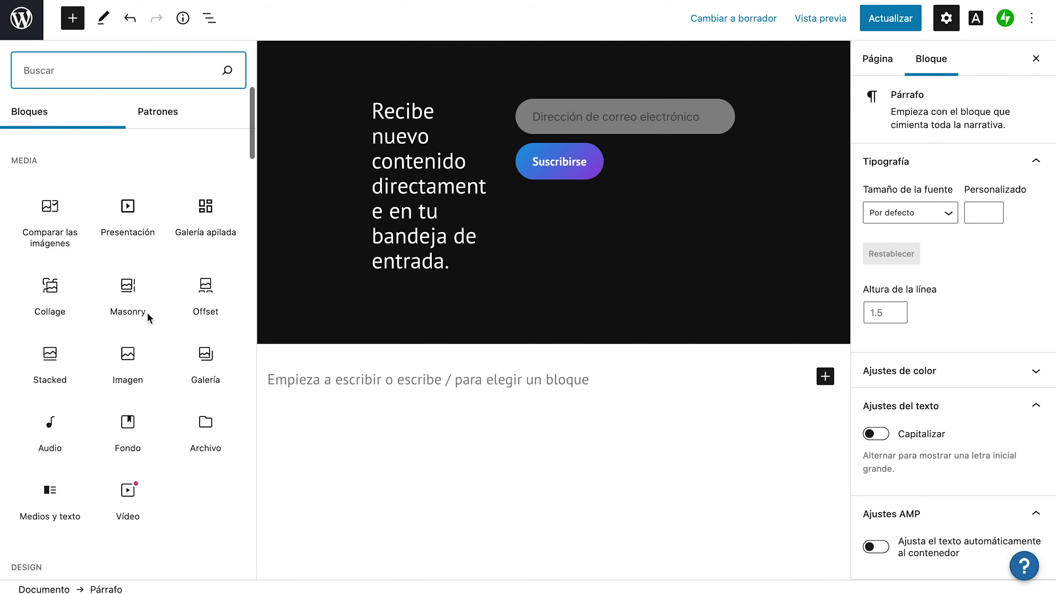
scroll(147, 312, "down", 10)
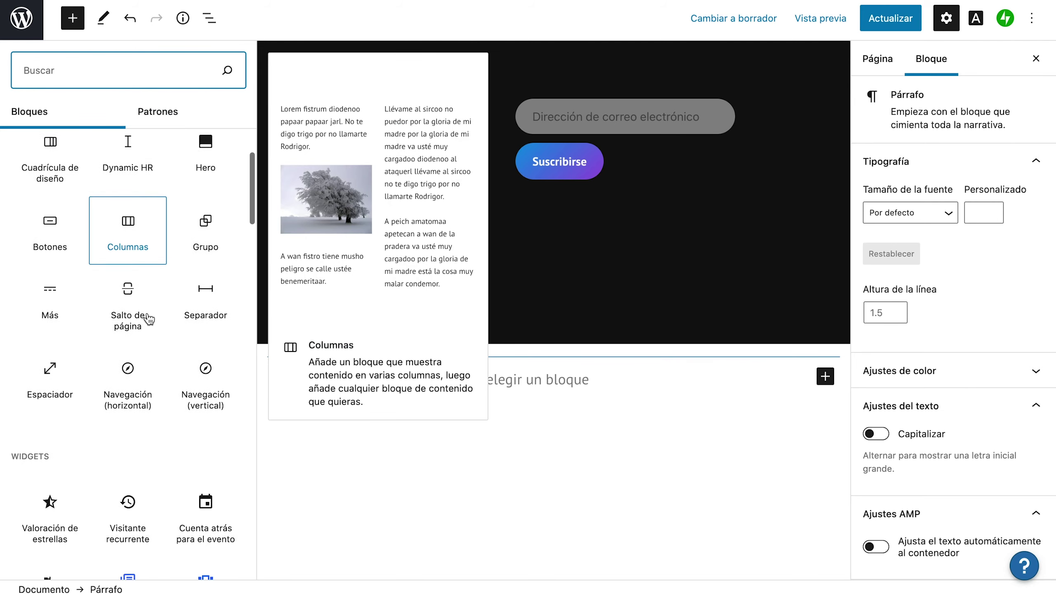
scroll(147, 312, "down", 3)
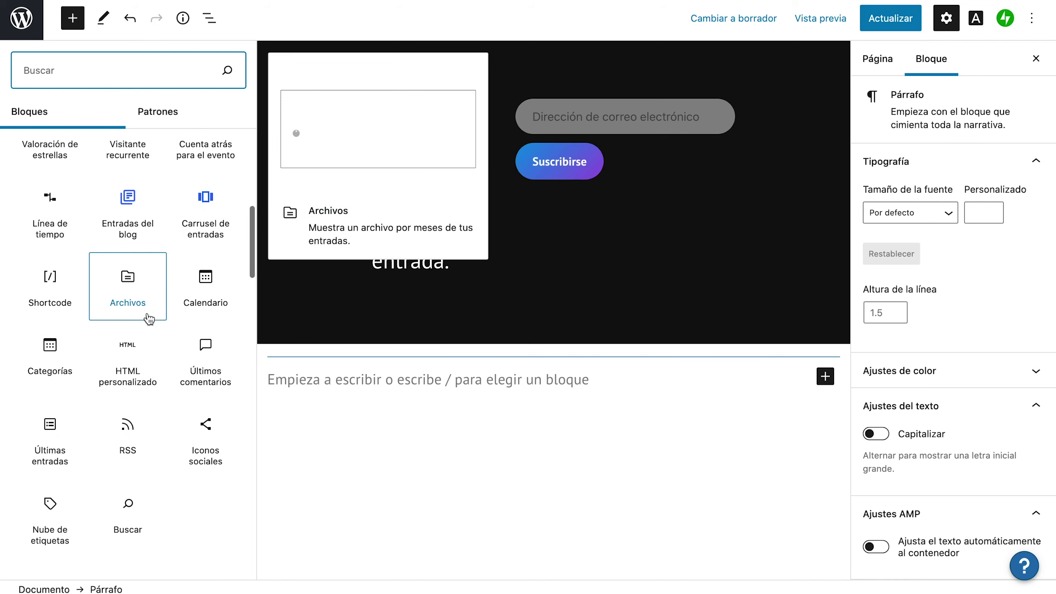
left_click(208, 426)
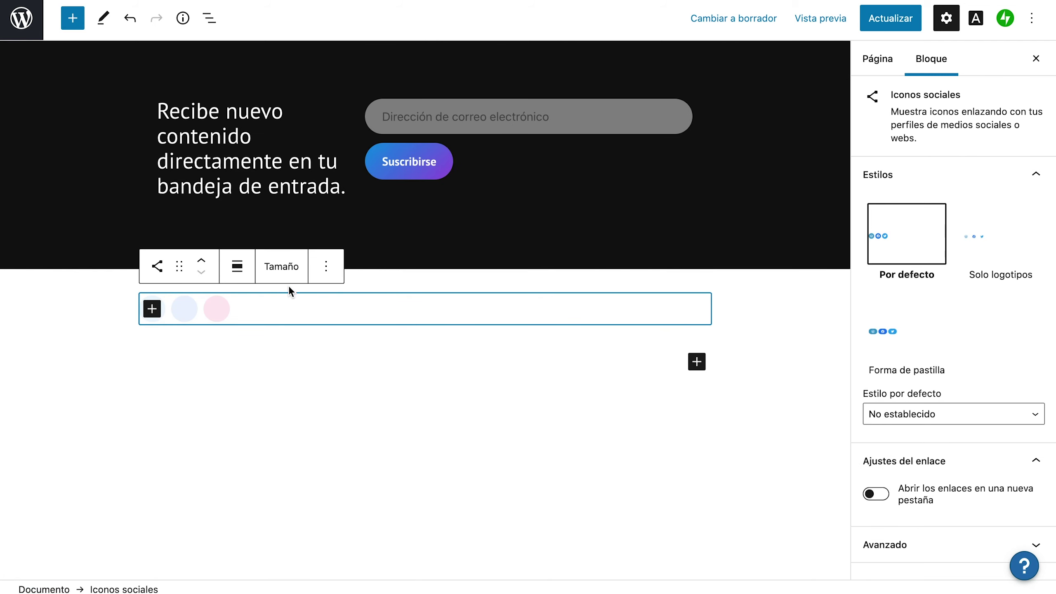
left_click(768, 330)
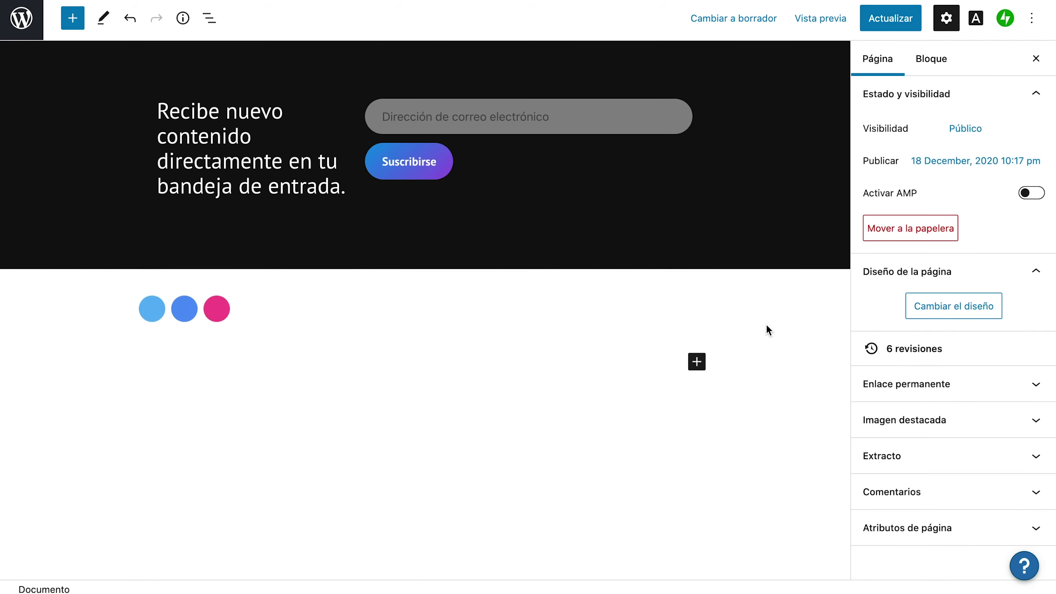
Try the Solo logotipos, Forma de pastilla and Por defecto styles on the social icons block, ending on Solo logotipos
left_click(195, 300)
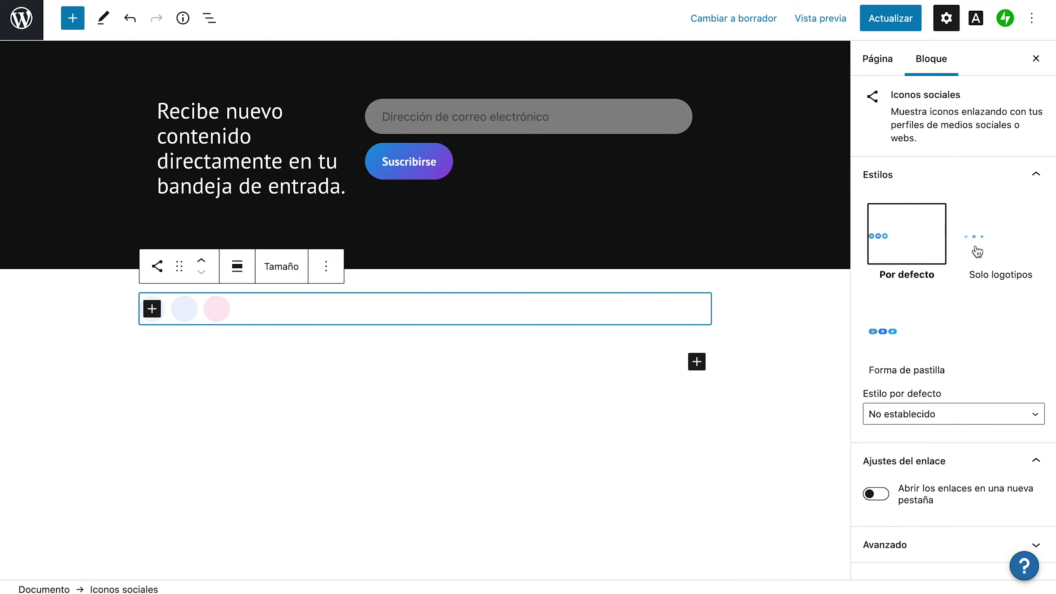
left_click(982, 224)
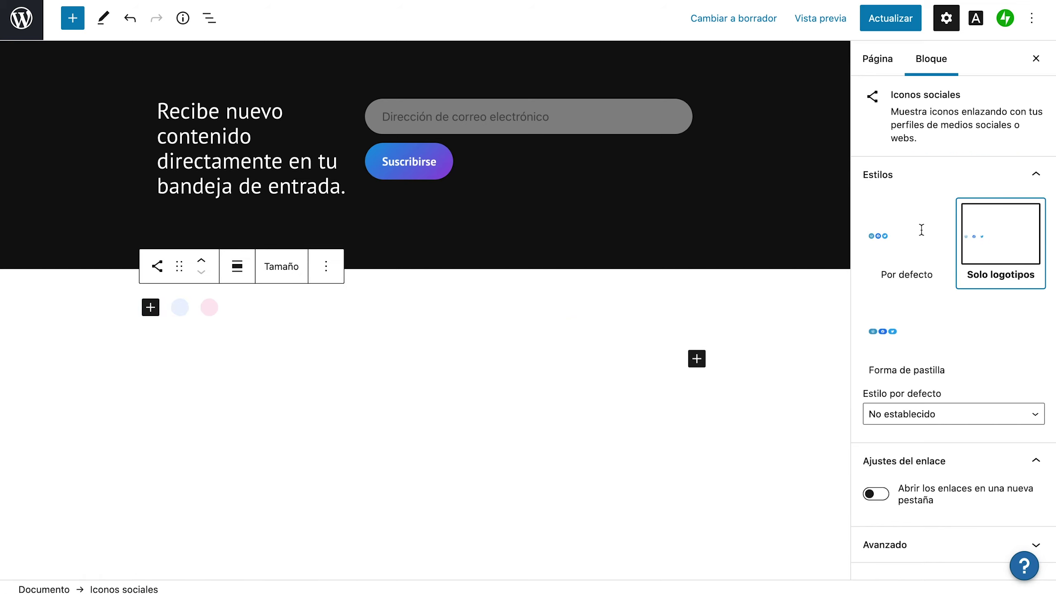
left_click(892, 335)
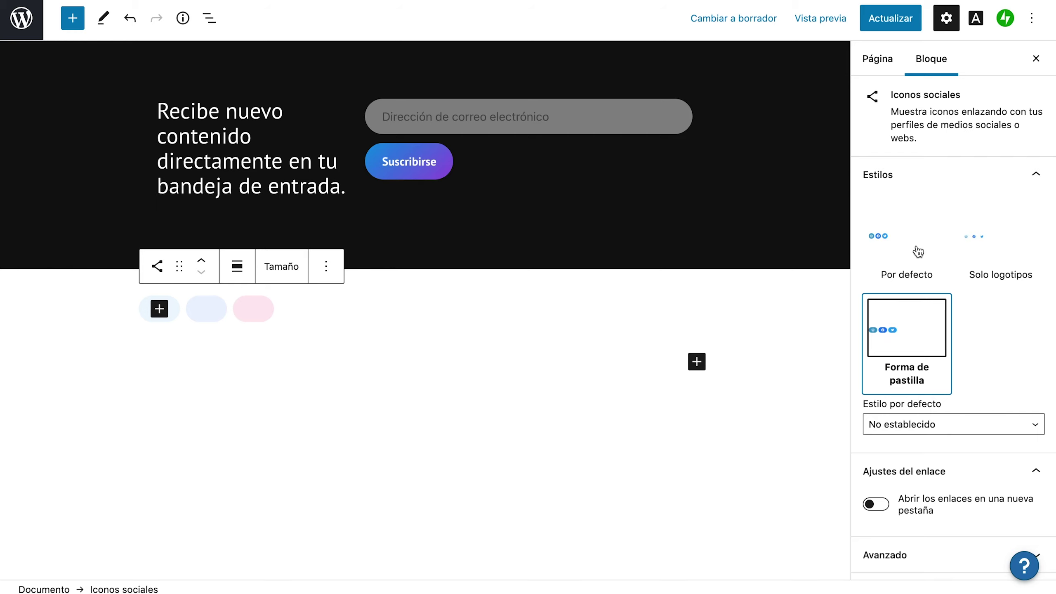
left_click(907, 226)
left_click(973, 228)
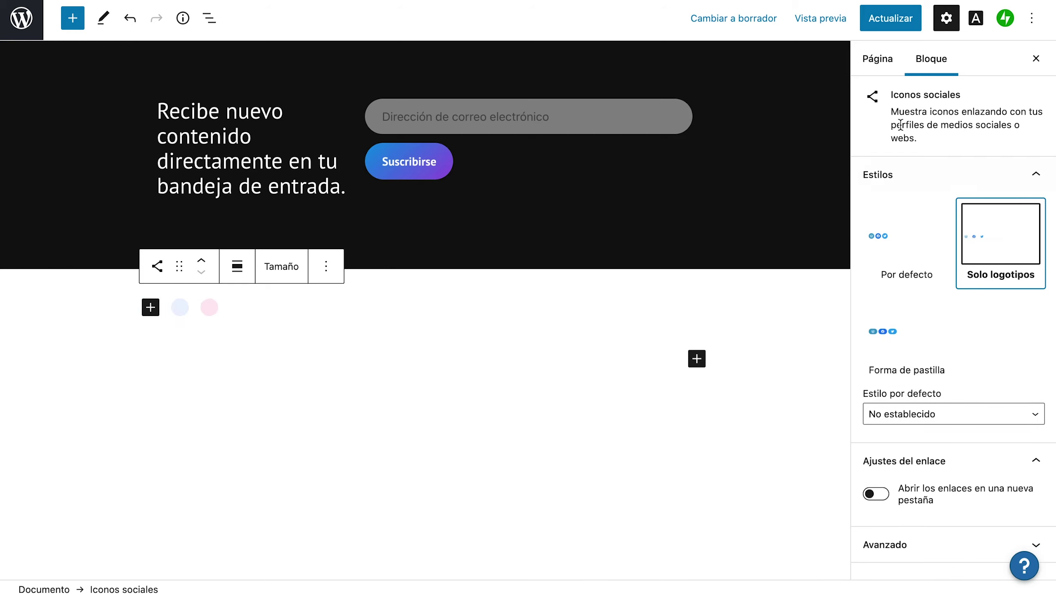
left_click(892, 64)
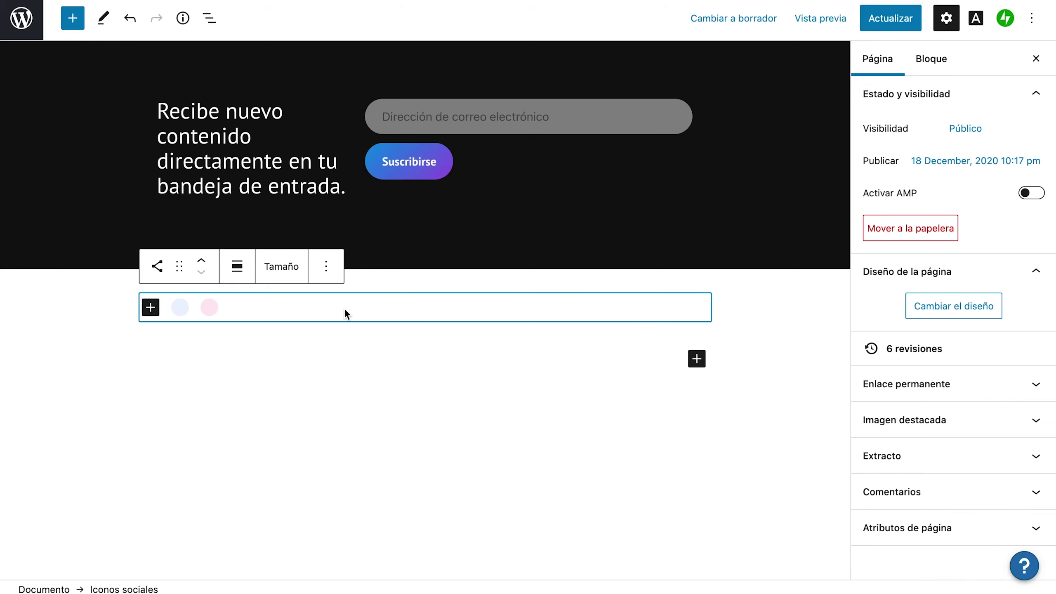
Delete the social icons block below the subscription section
left_click(326, 266)
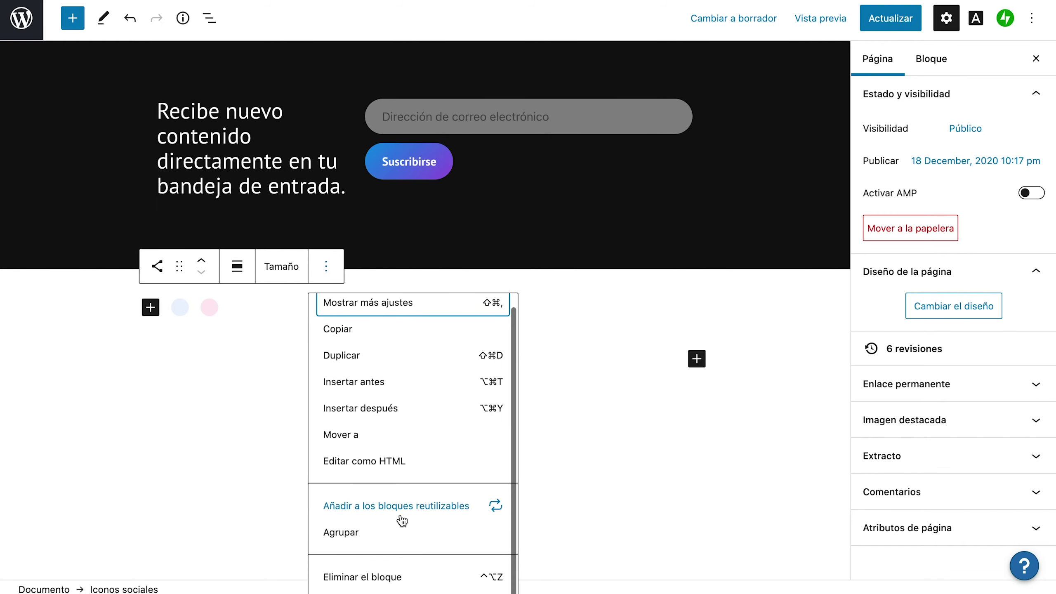
left_click(370, 577)
Update the published home page with the current changes
scroll(557, 349, "up", 20)
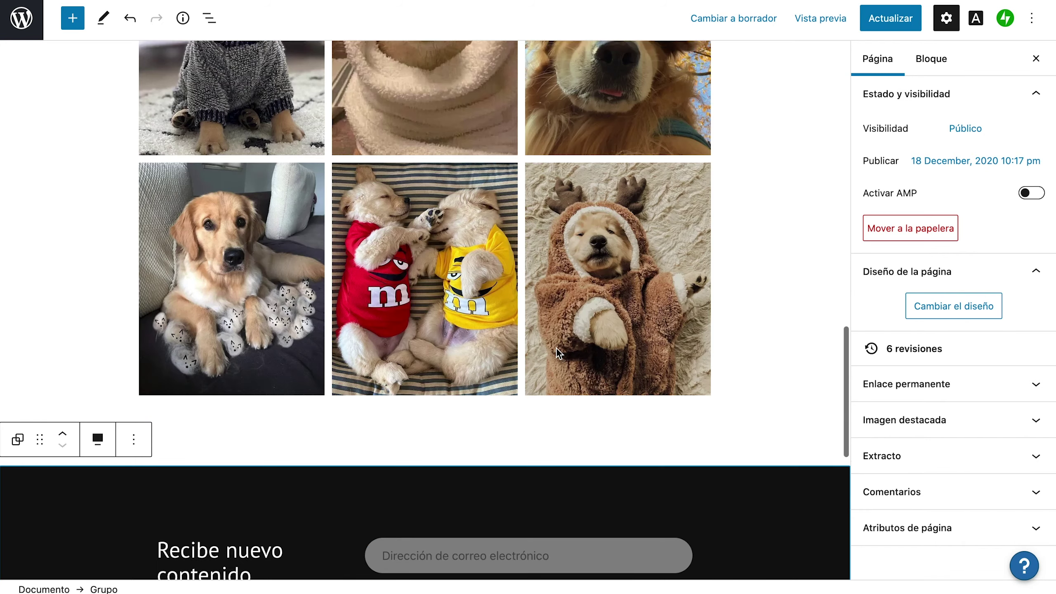
scroll(557, 348, "up", 1)
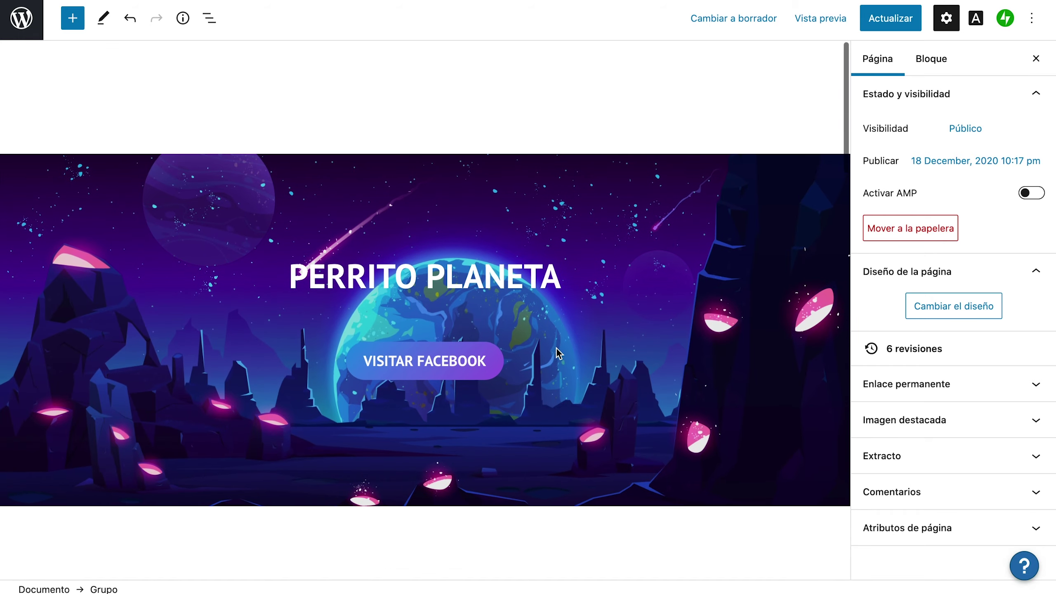
left_click(891, 18)
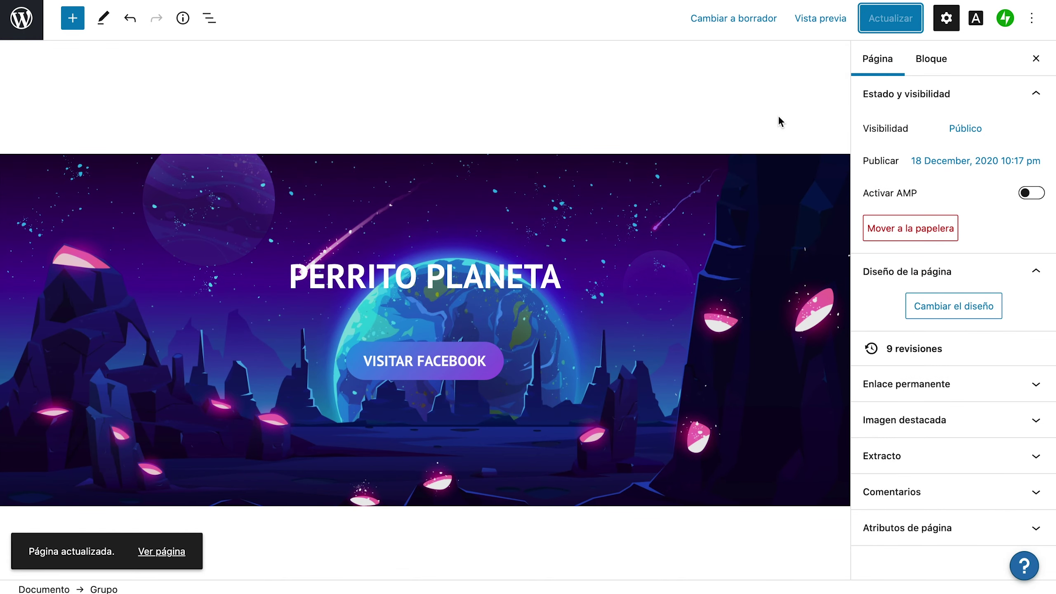
Preview the home page in the desktop view, checking the cover, Facebook button, Instagram grid and subscription section, and return to the editor
left_click(828, 20)
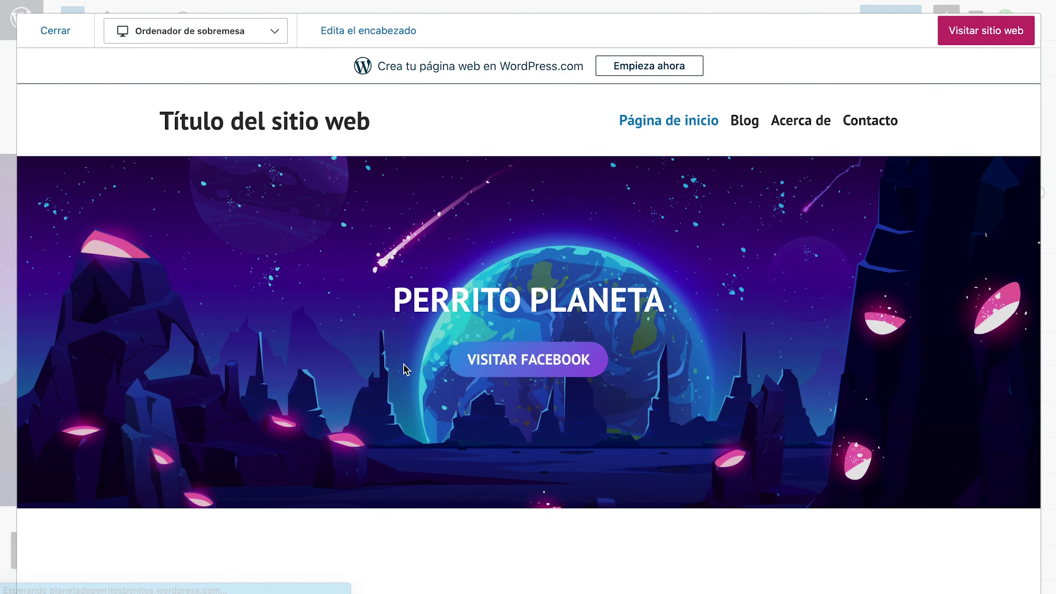
scroll(403, 365, "down", 6)
scroll(405, 366, "down", 15)
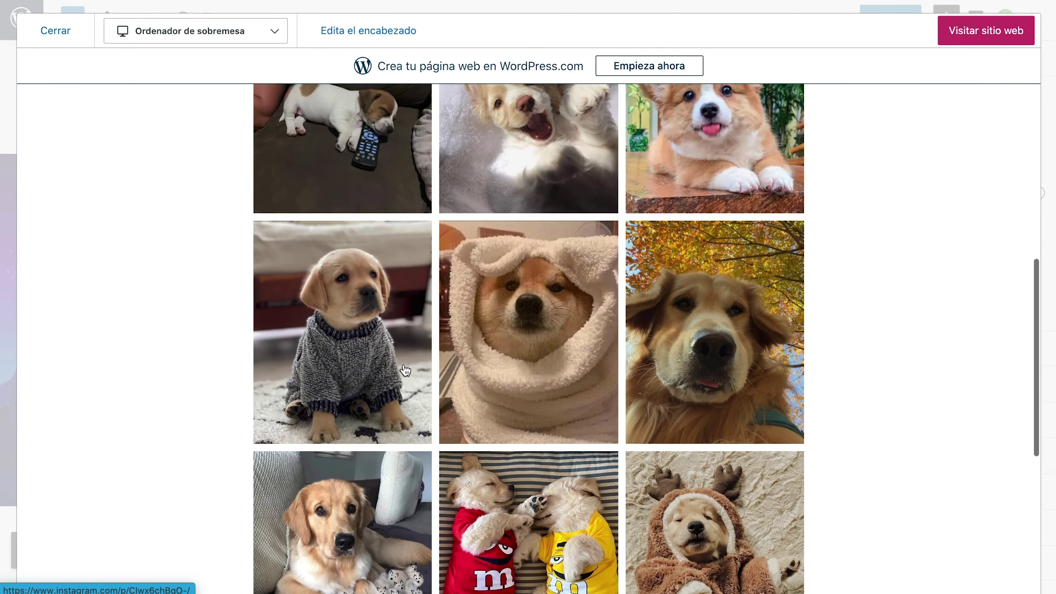
scroll(407, 369, "up", 10)
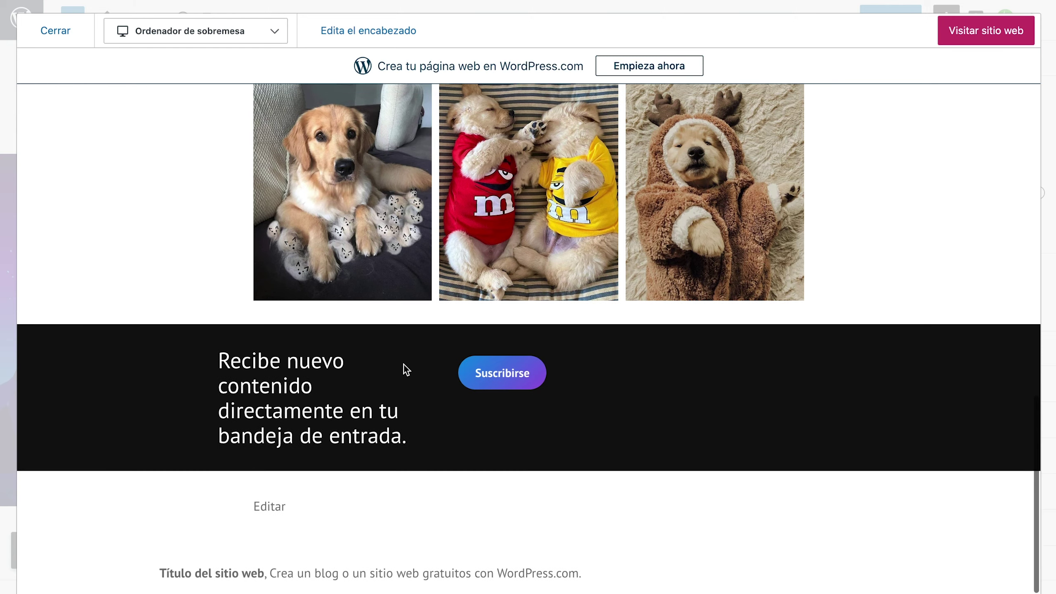
scroll(405, 370, "up", 10)
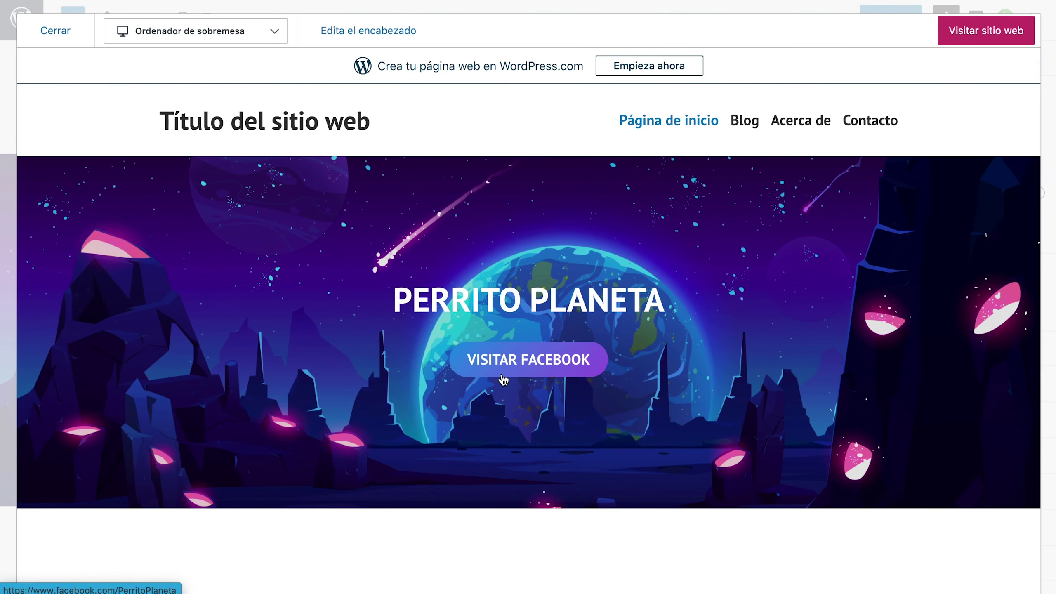
scroll(501, 373, "down", 5)
scroll(501, 374, "up", 5)
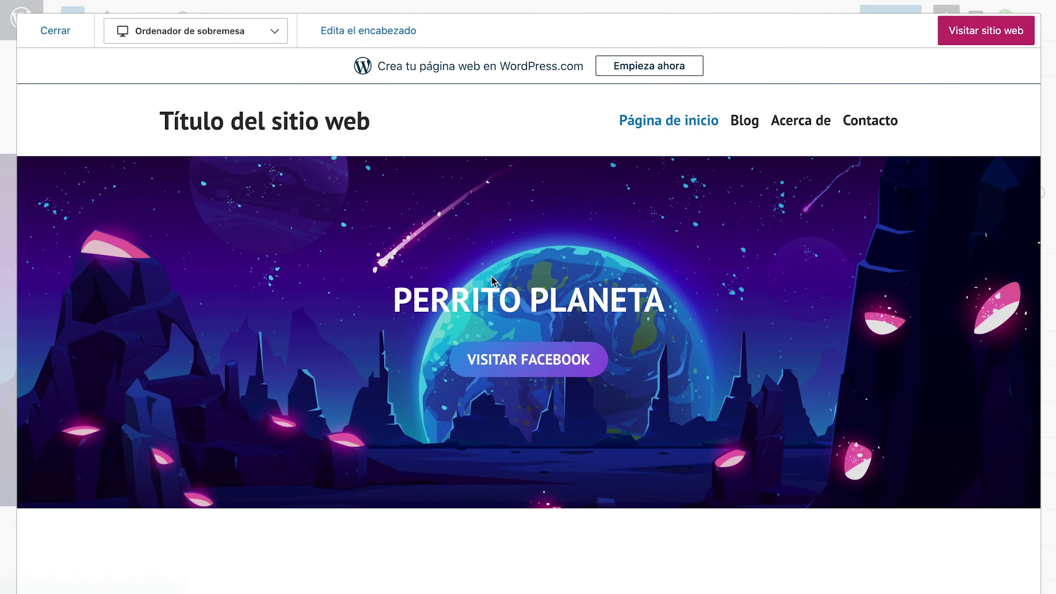
key("Escape")
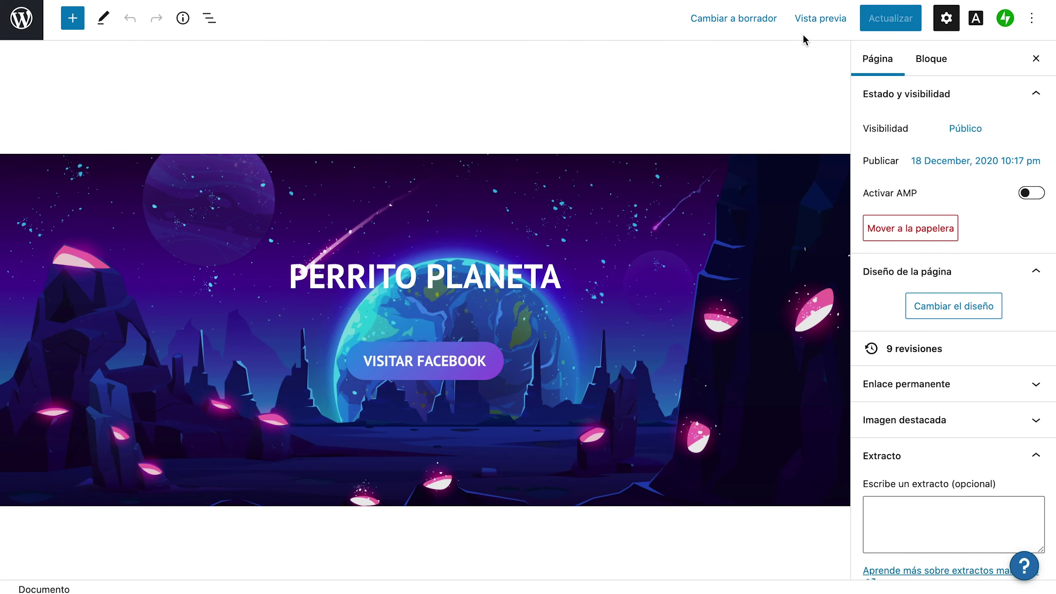
left_click(816, 21)
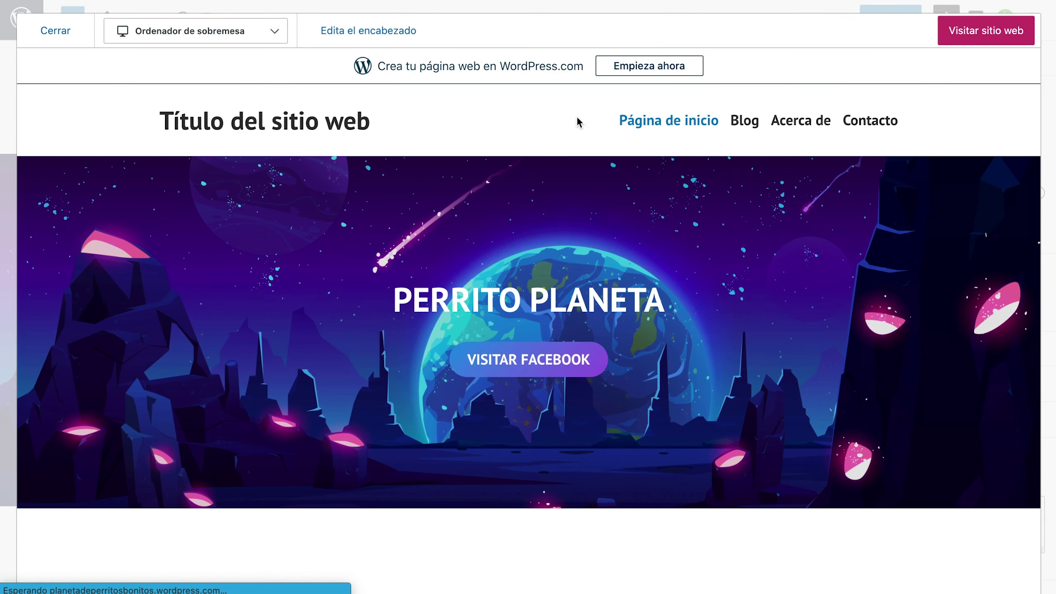
left_click(76, 45)
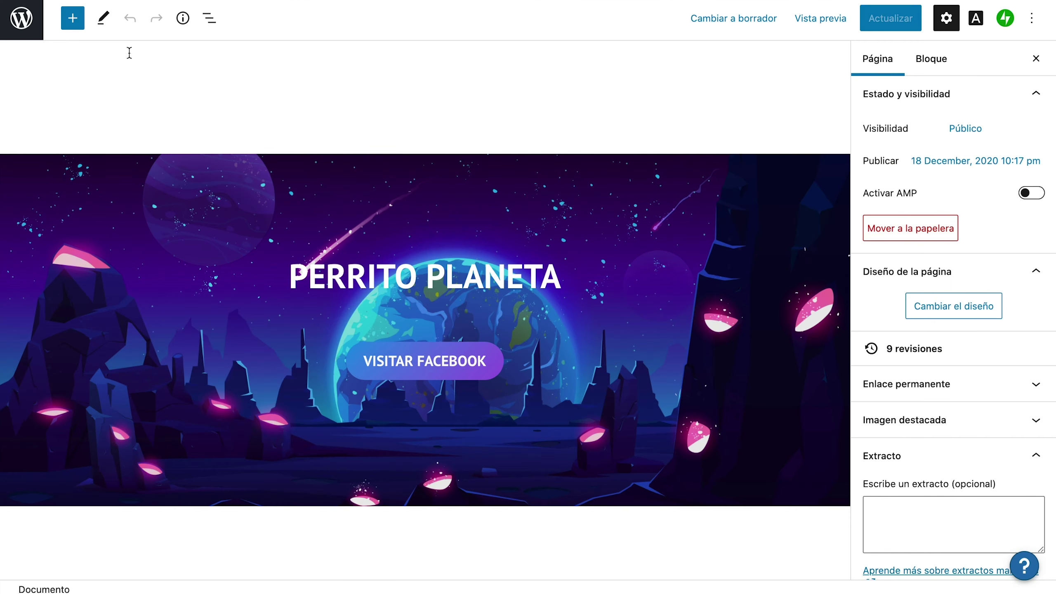
Leave the home page editor for the pages list and open the Blog page for editing
left_click(15, 21)
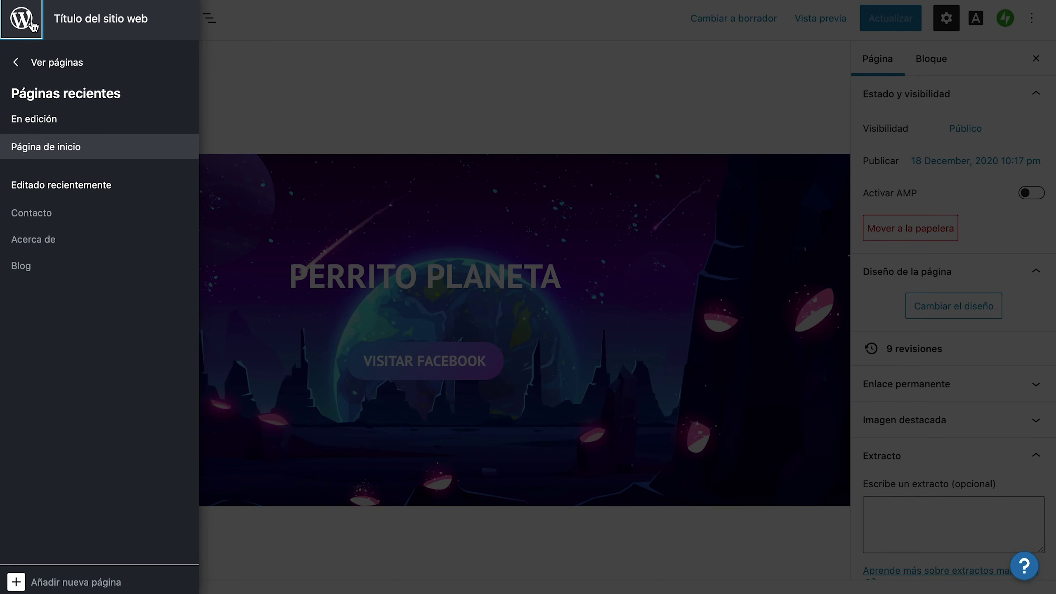
left_click(21, 18)
left_click(23, 21)
left_click(68, 66)
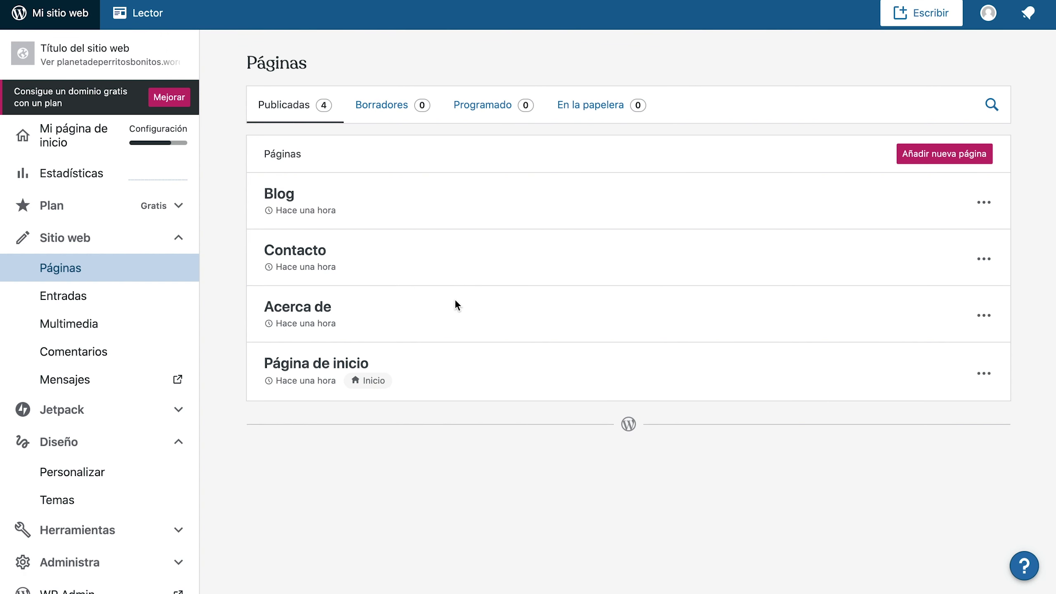
left_click(985, 205)
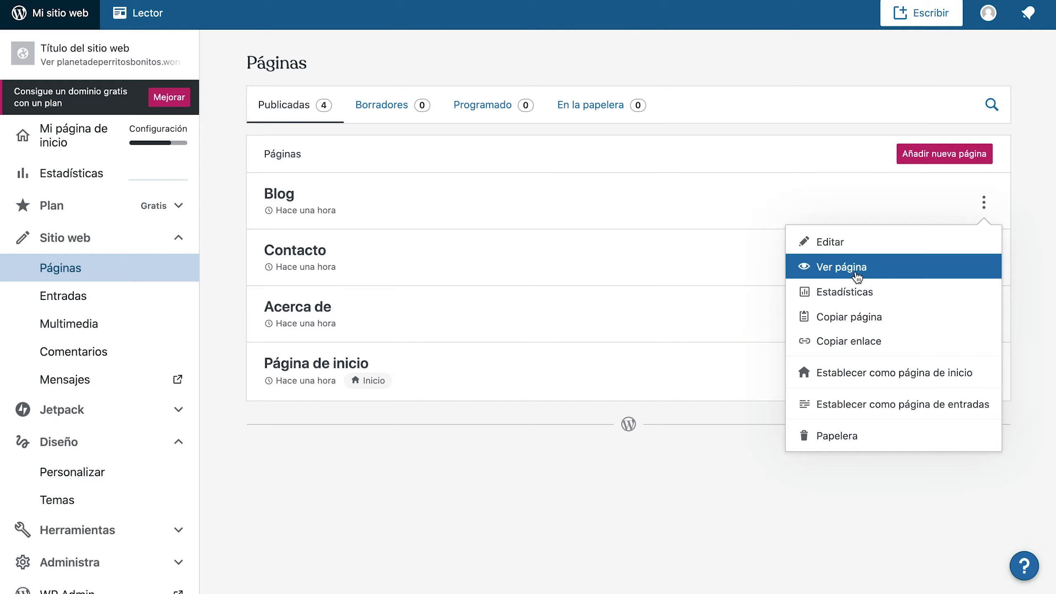
left_click(863, 243)
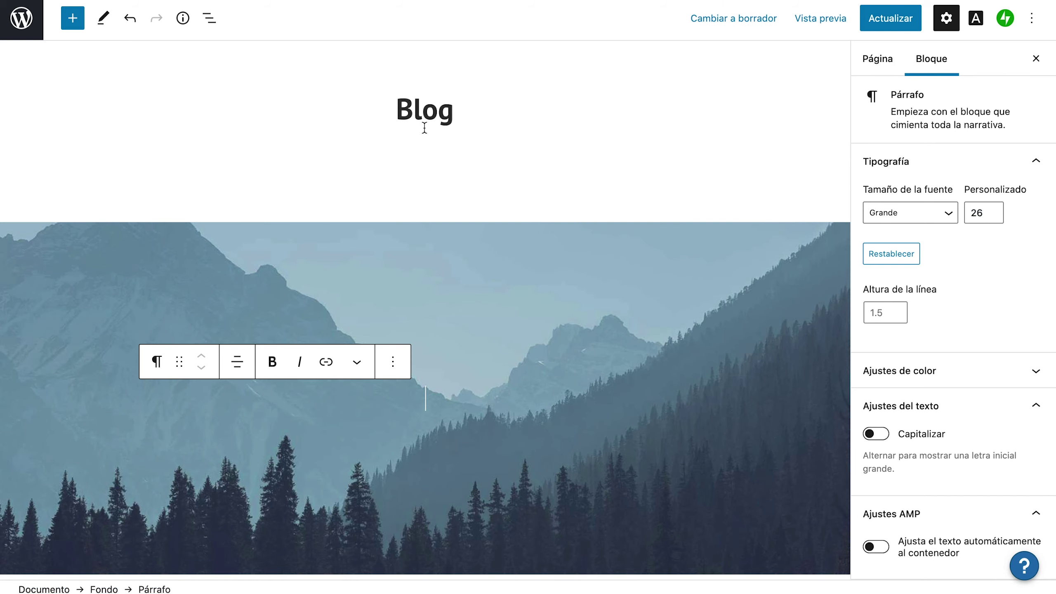
Check the image replacement options of the mountain cover block under the Blog title and delete the block
scroll(590, 198, "down", 4)
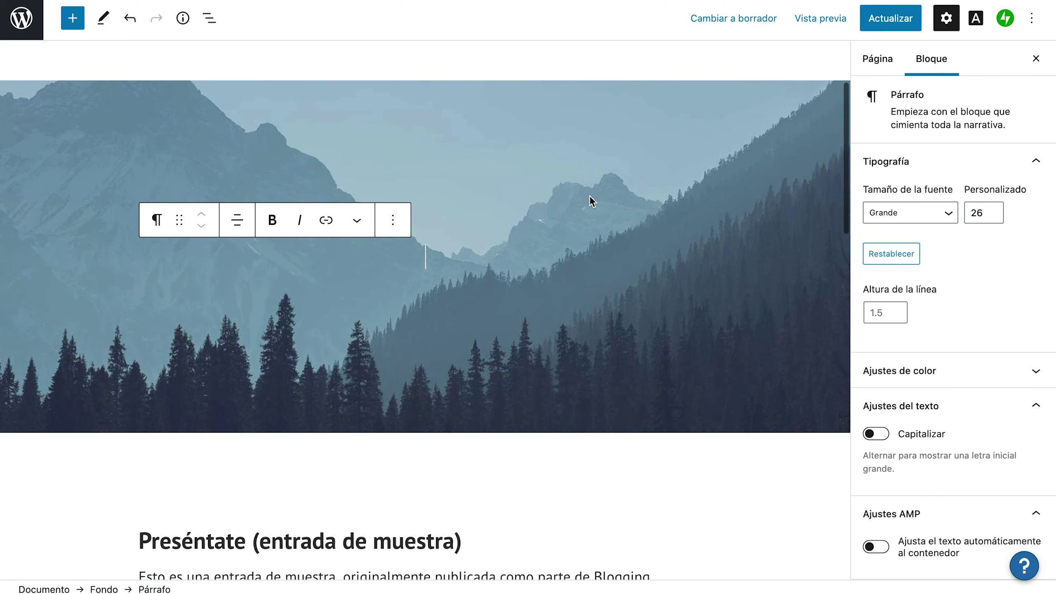
scroll(799, 184, "up", 2)
left_click(831, 184)
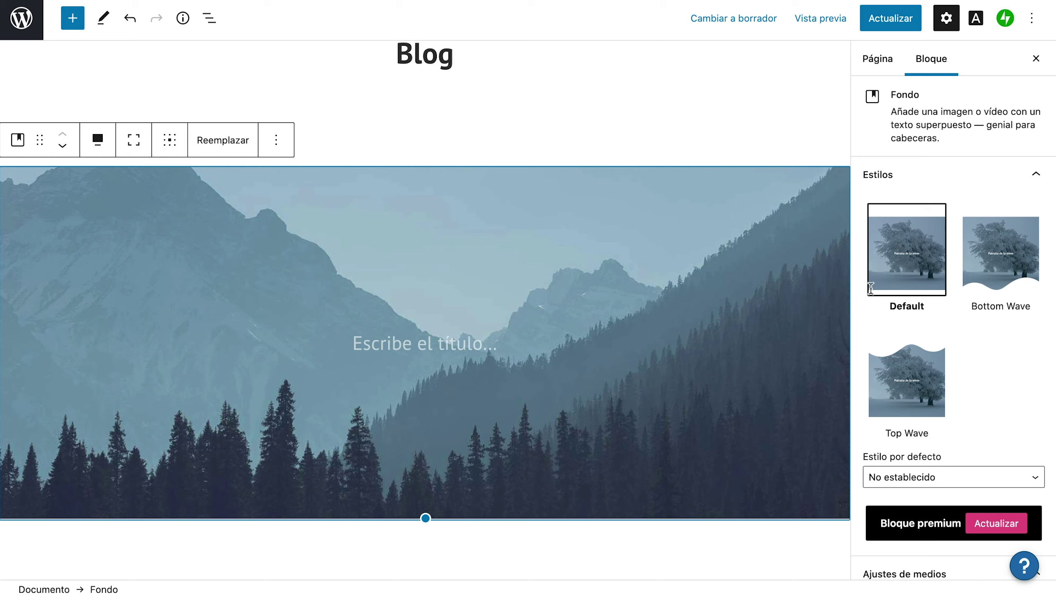
left_click(236, 140)
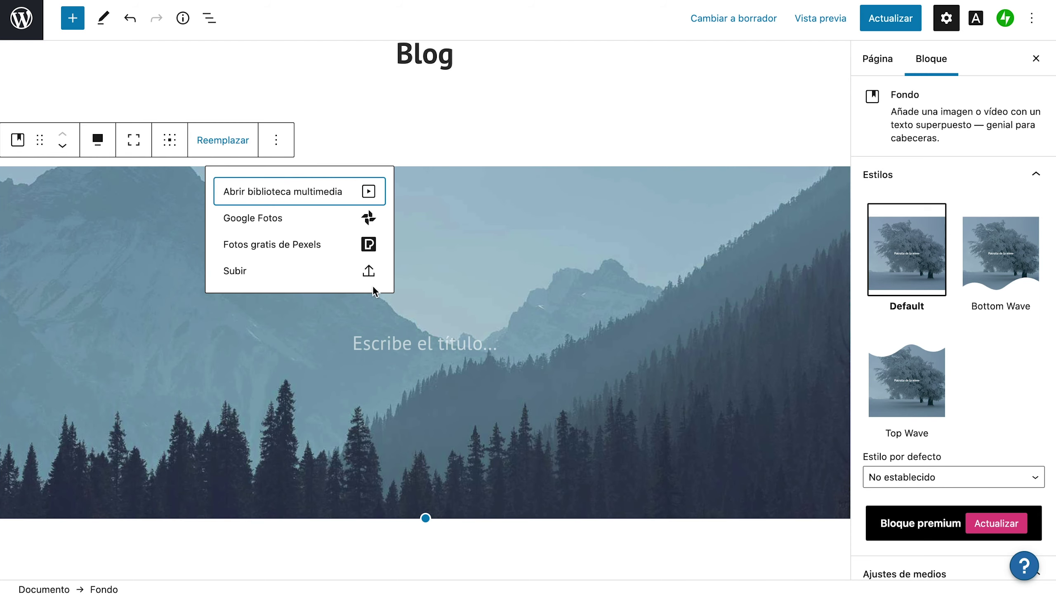
left_click(472, 134)
left_click(554, 281)
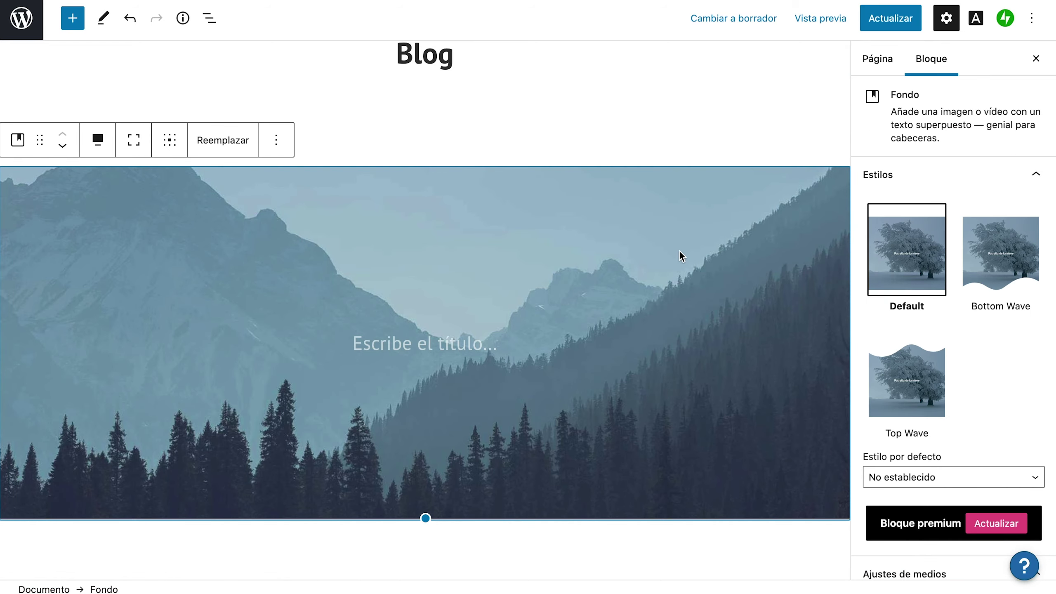
key("Delete")
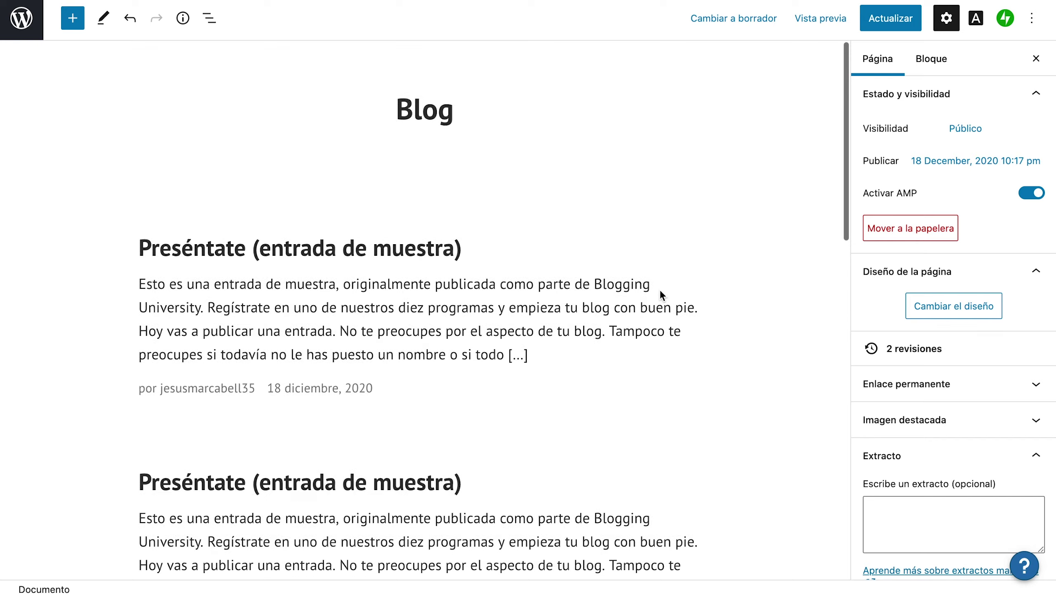
Examine the Blog page's sample entries, the blog posts block and the subscription section below it
scroll(661, 292, "down", 12)
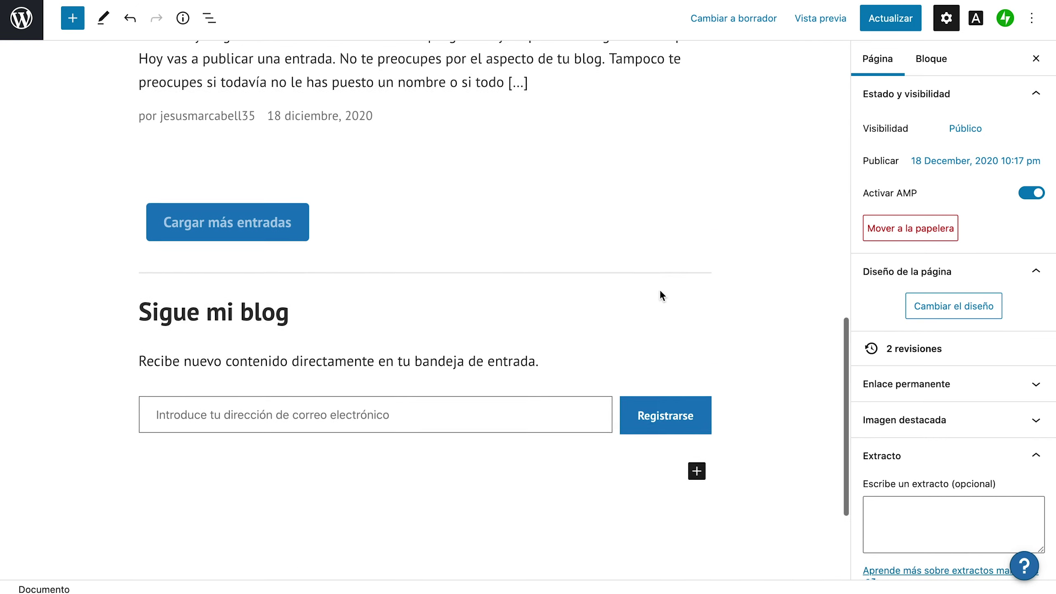
scroll(661, 291, "up", 12)
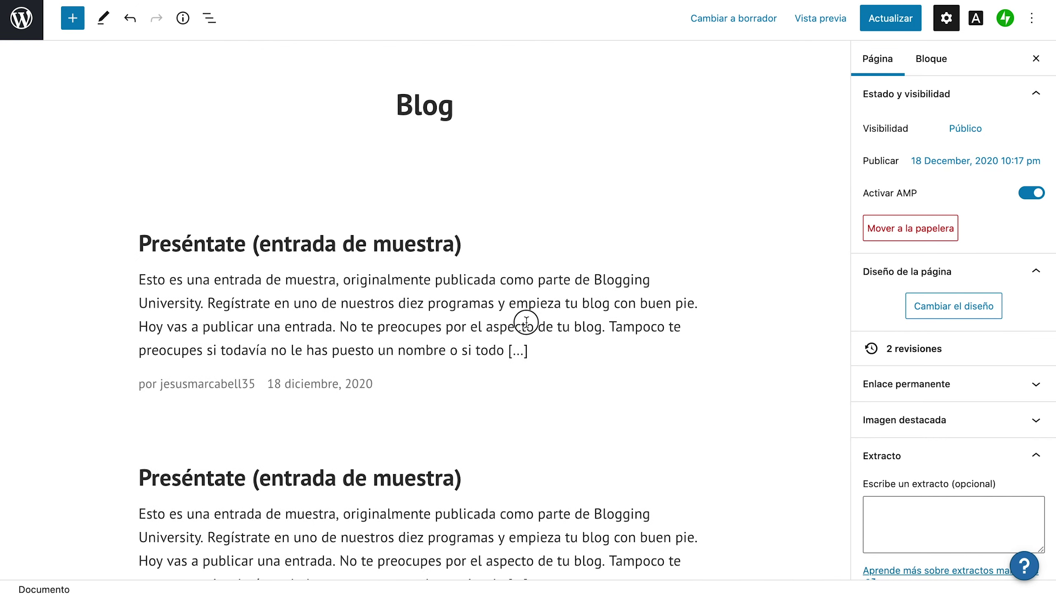
left_click(526, 322)
left_click(758, 293)
left_click(728, 302)
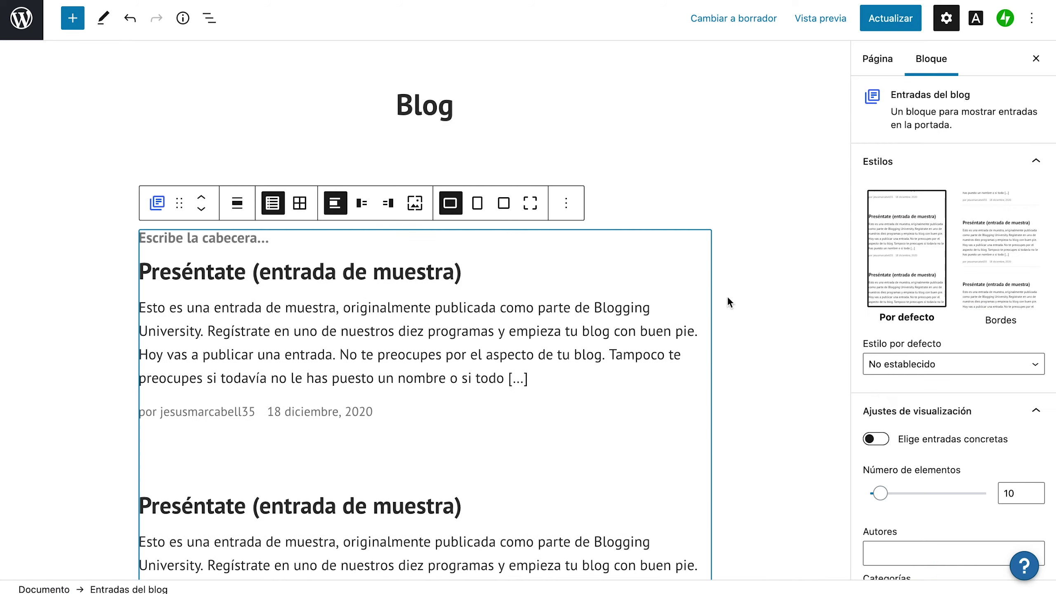
scroll(764, 294, "down", 4)
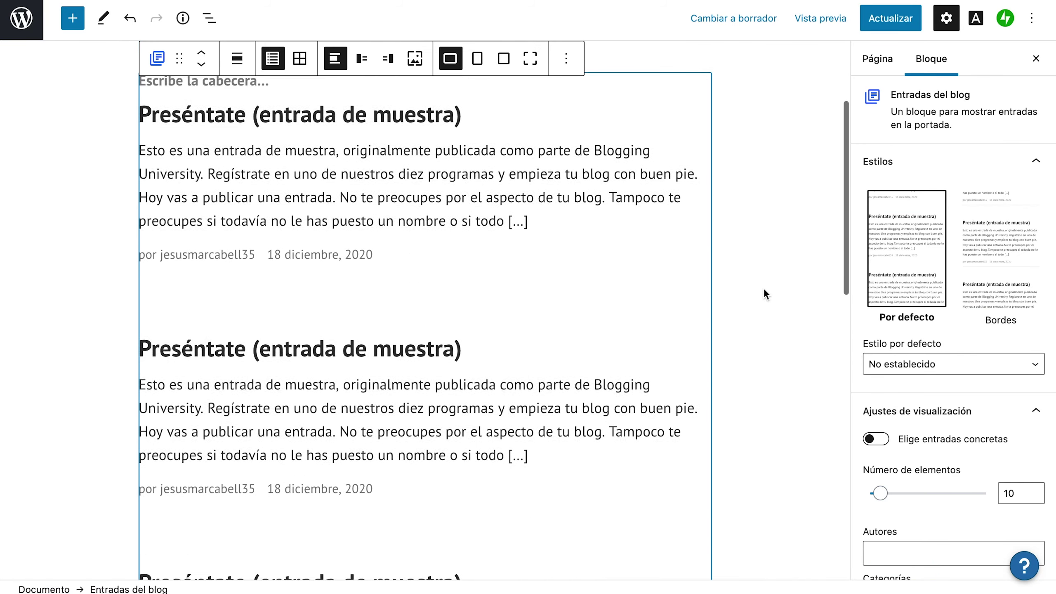
scroll(773, 250, "up", 4)
left_click(784, 217)
scroll(572, 317, "down", 4)
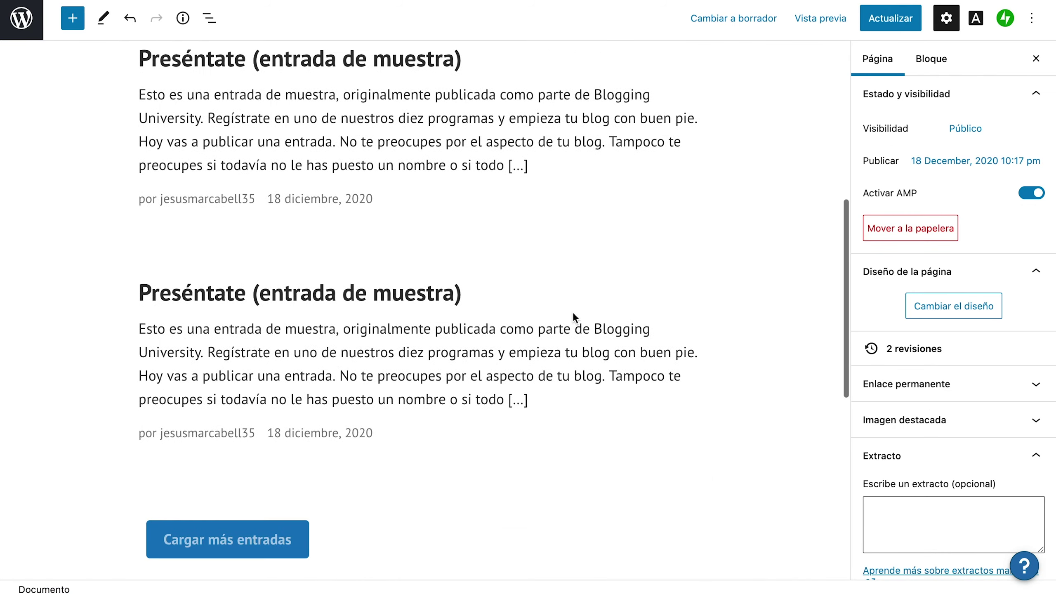
scroll(573, 317, "down", 5)
Examine the blog posts block's excerpt, text colour and entry meta settings, starting from its Cargar más entradas button
left_click(167, 238)
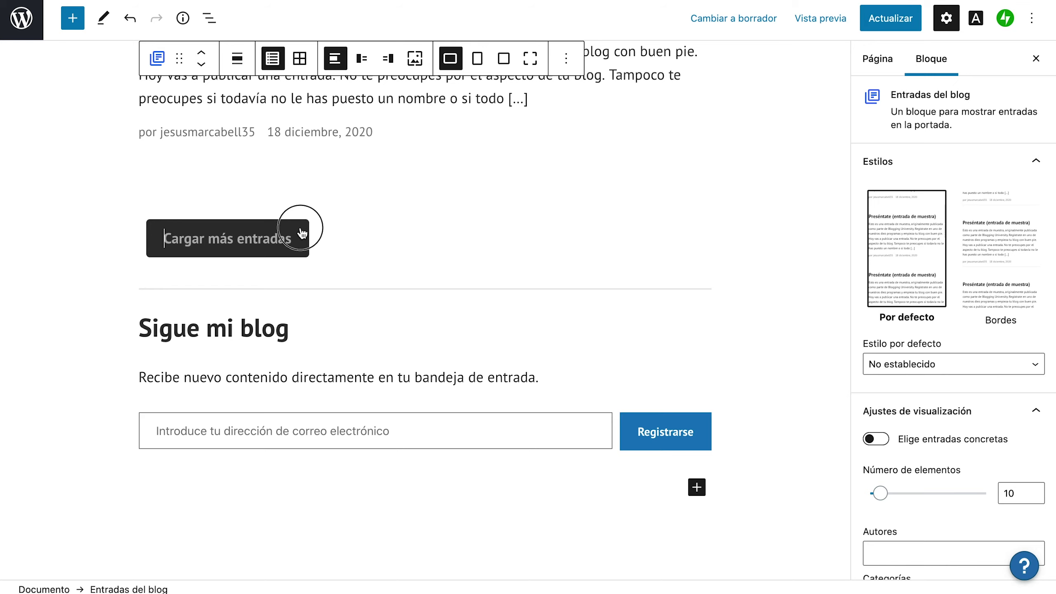
scroll(942, 333, "down", 15)
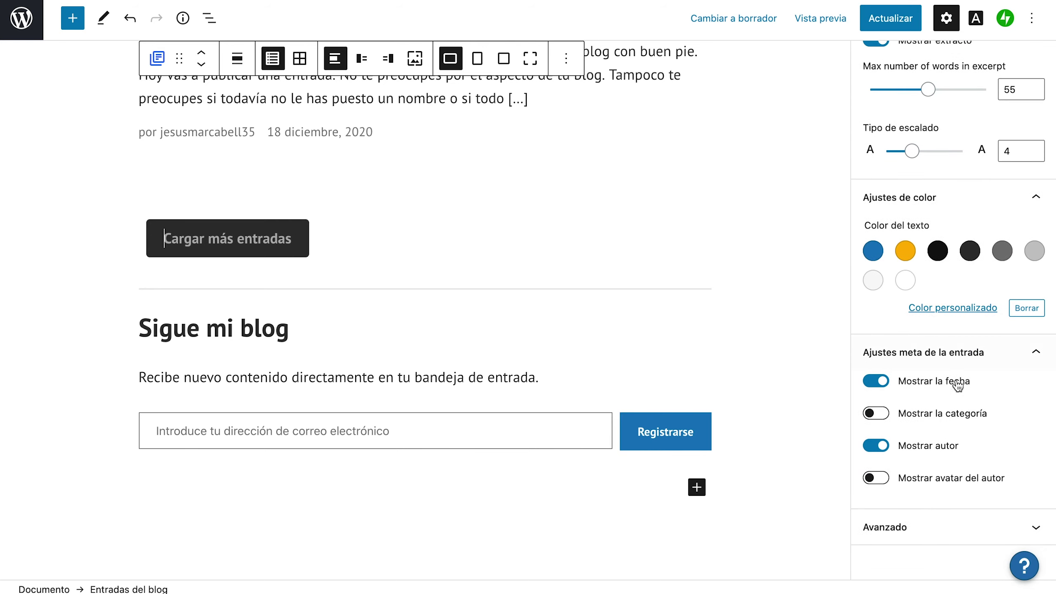
left_click(1035, 195)
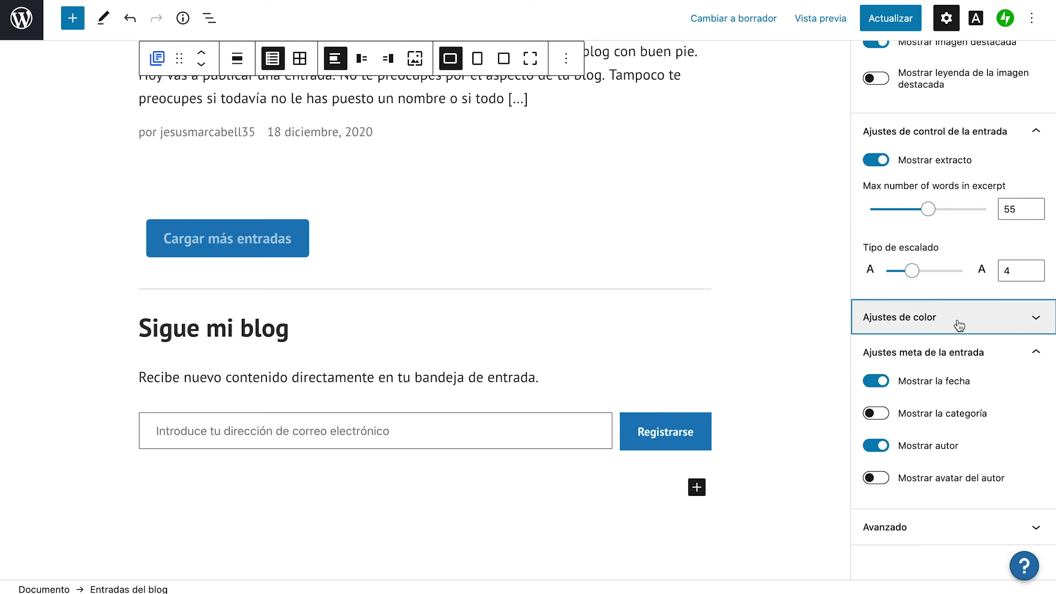
left_click(989, 326)
scroll(760, 296, "down", 3)
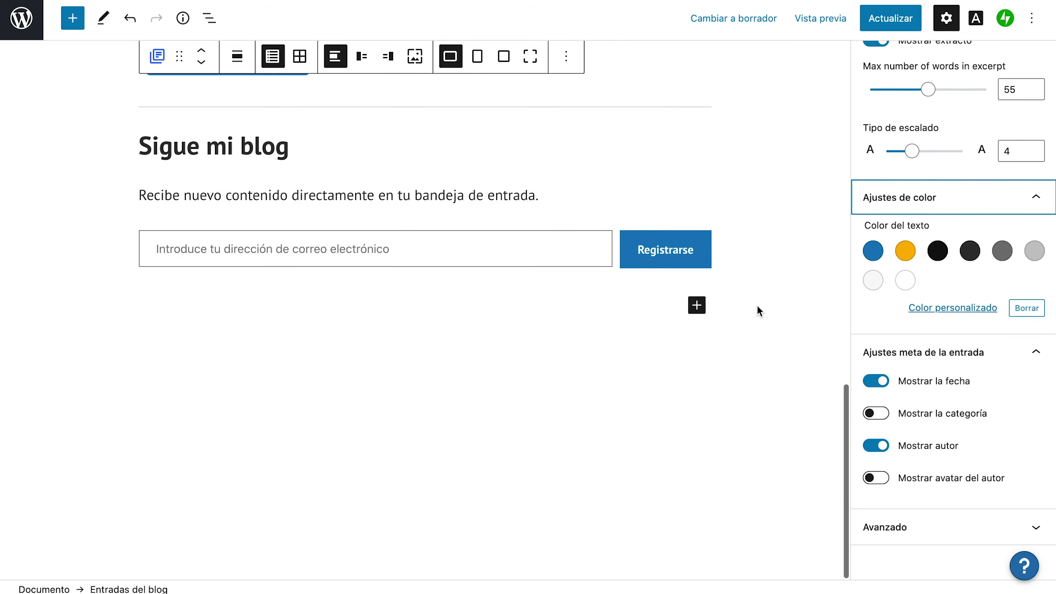
scroll(677, 317, "down", 5)
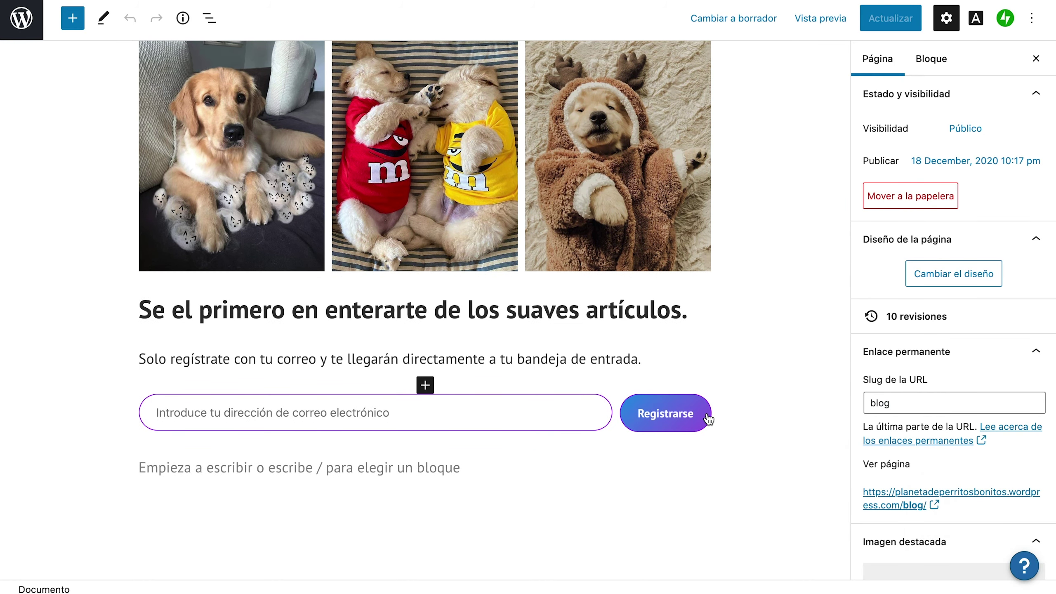
Review the customized Blog page, checking the Perritos post, the Ver más button, the Instagram grid and the subscription form
scroll(709, 419, "up", 3)
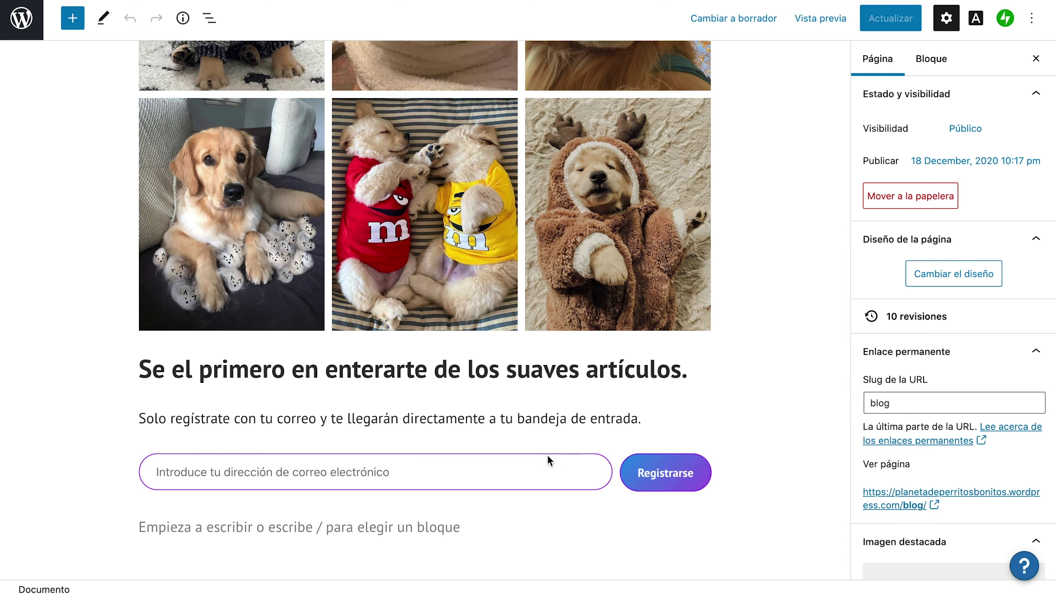
scroll(771, 338, "up", 5)
scroll(594, 242, "up", 10)
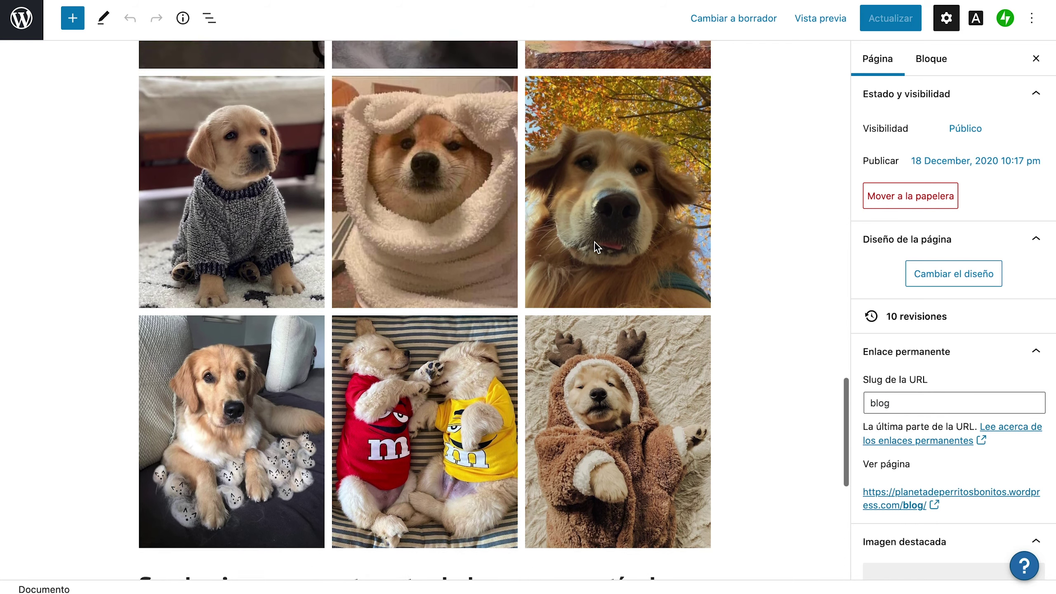
scroll(594, 242, "up", 15)
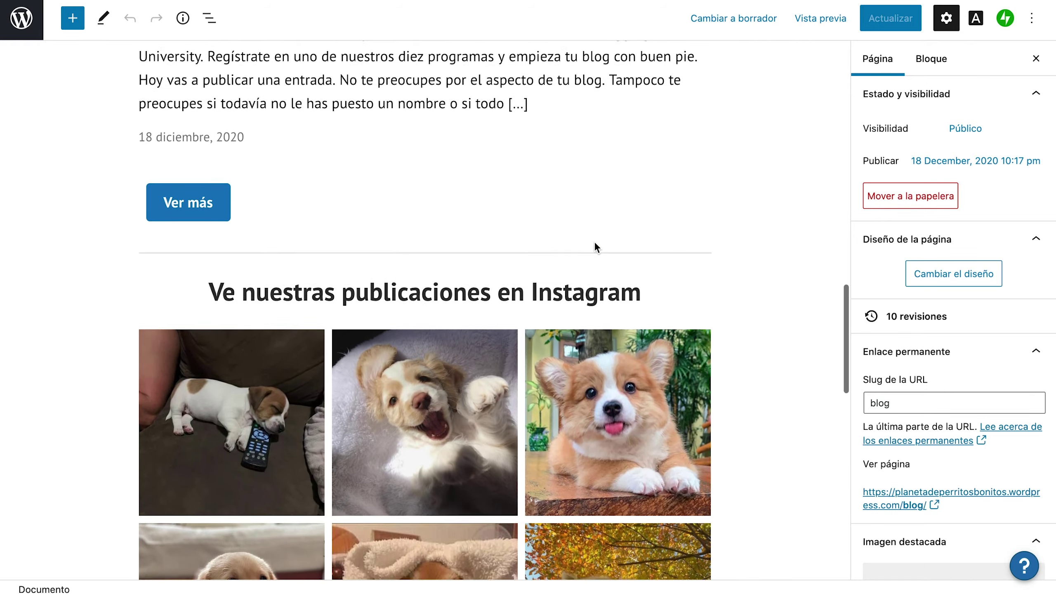
scroll(595, 248, "up", 4)
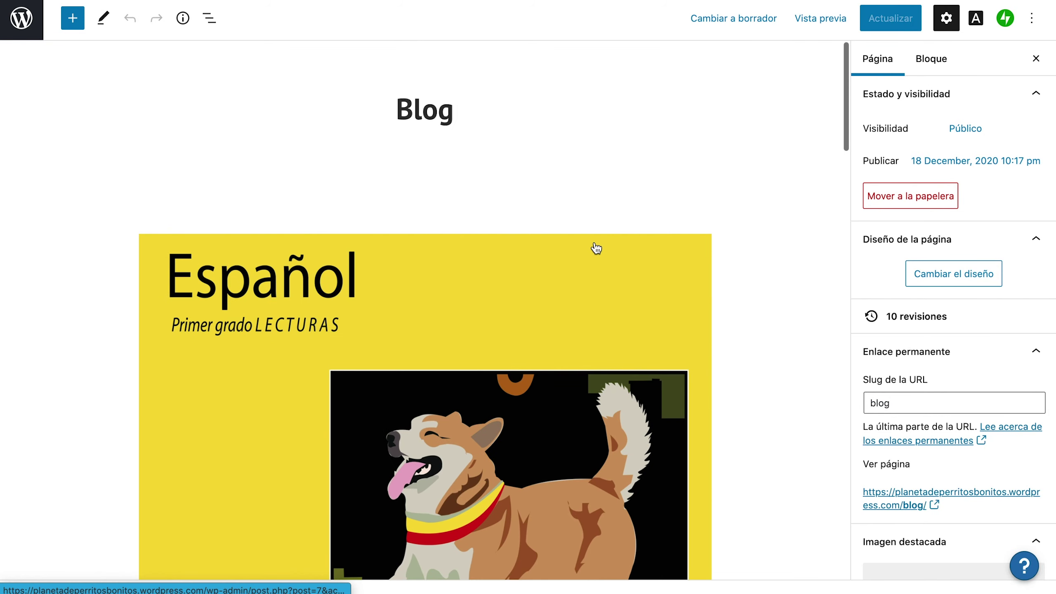
scroll(542, 420, "down", 17)
scroll(542, 420, "up", 17)
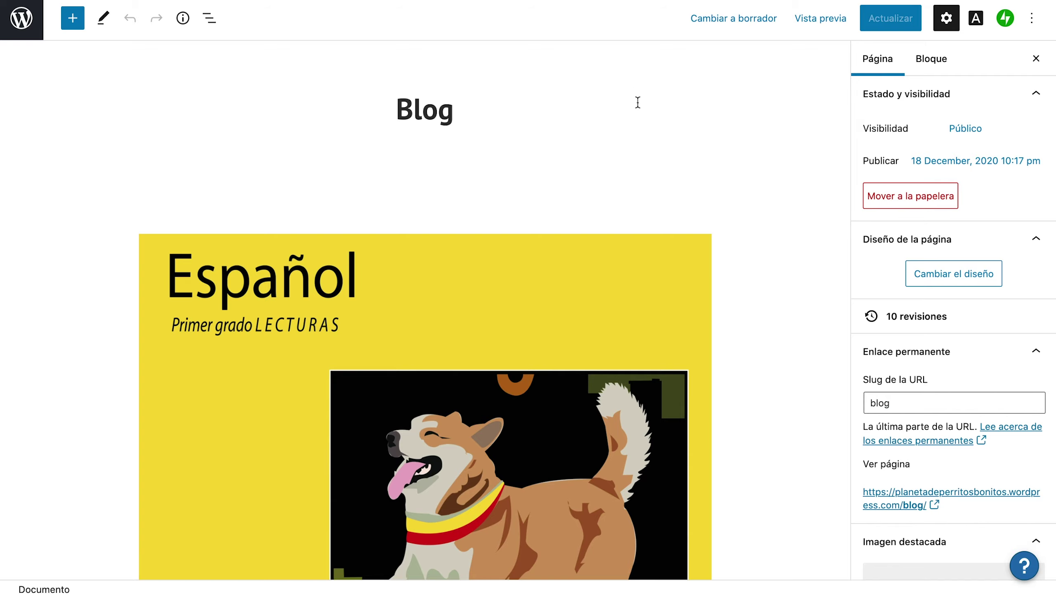
scroll(736, 355, "down", 20)
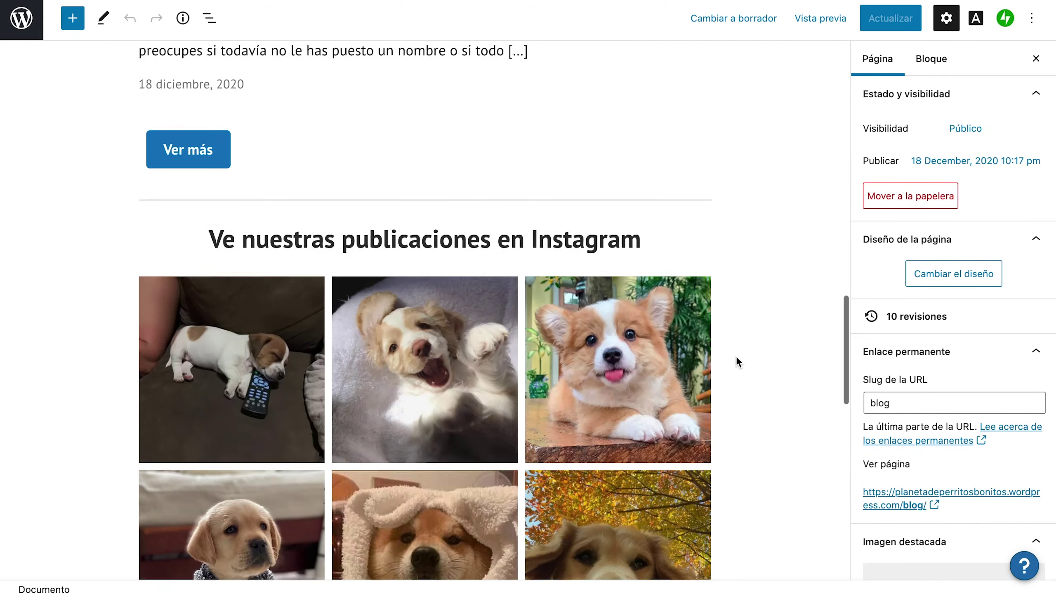
scroll(684, 334, "down", 10)
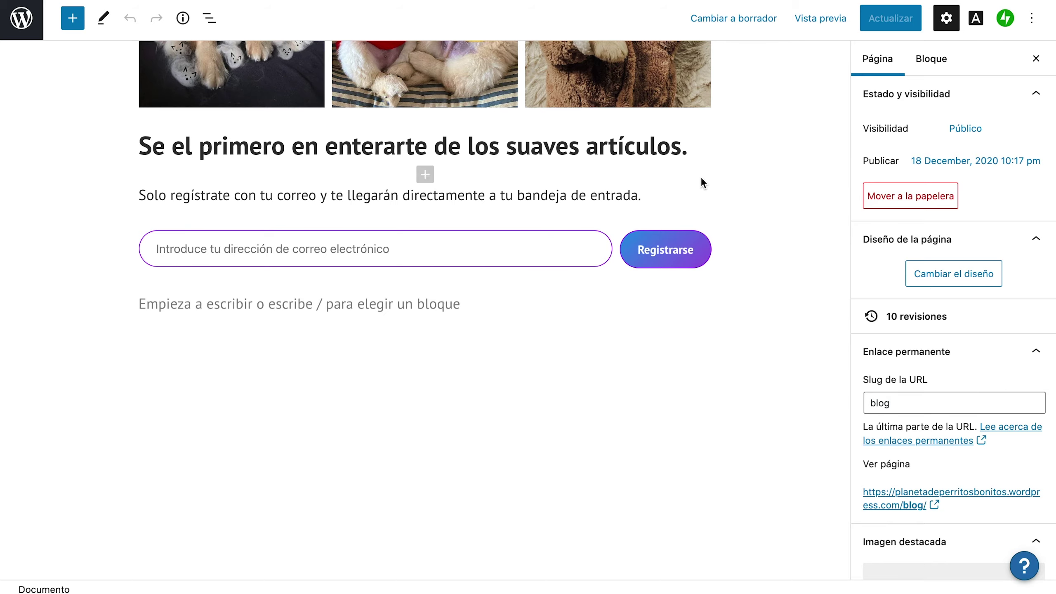
scroll(701, 182, "up", 15)
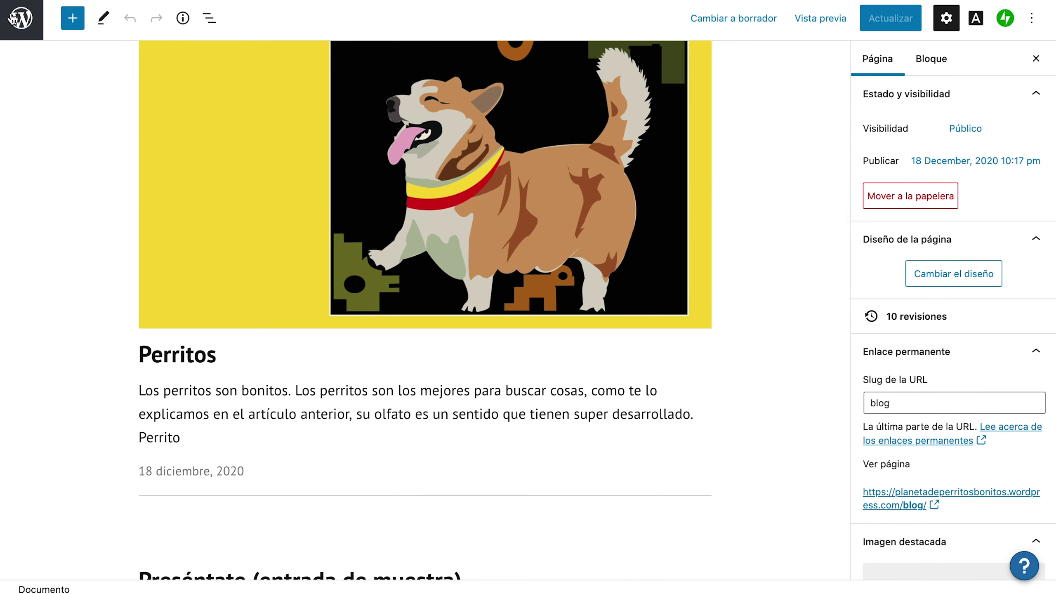
Return to the pages list and open the Tienda page for editing
left_click(12, 17)
left_click(67, 65)
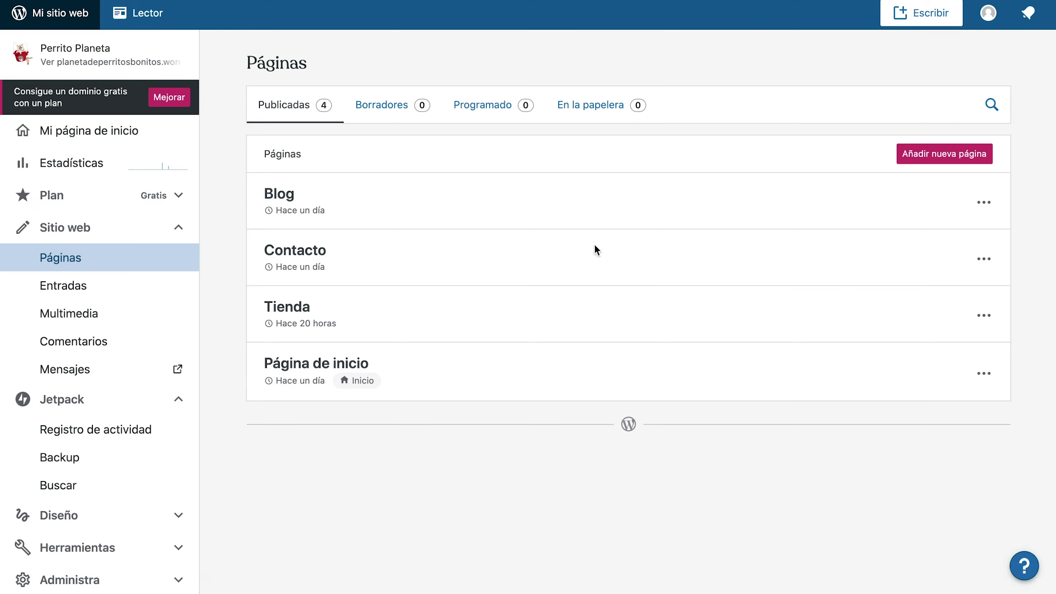
left_click(983, 316)
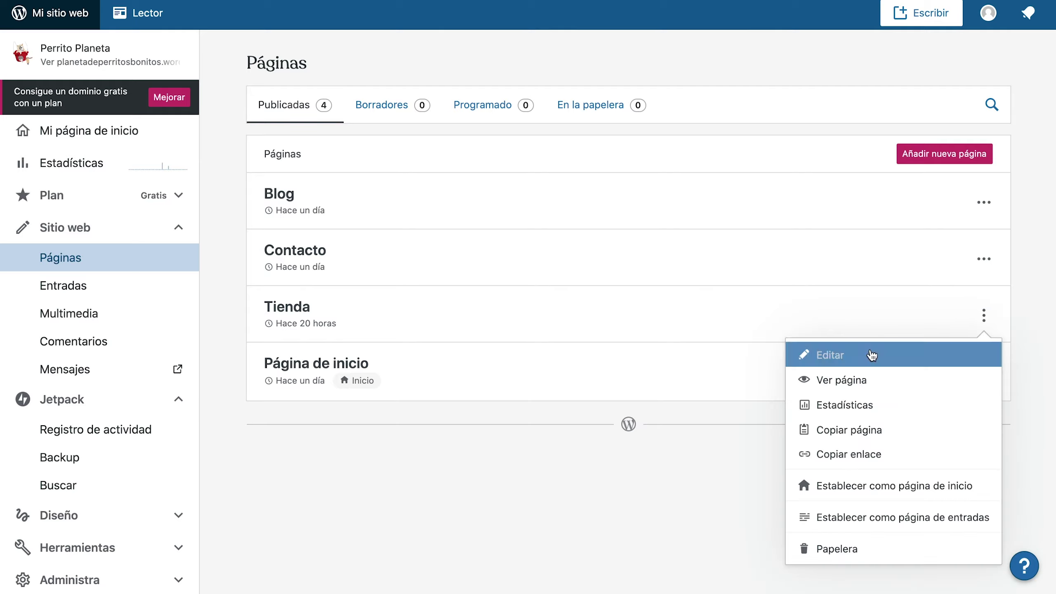
left_click(851, 356)
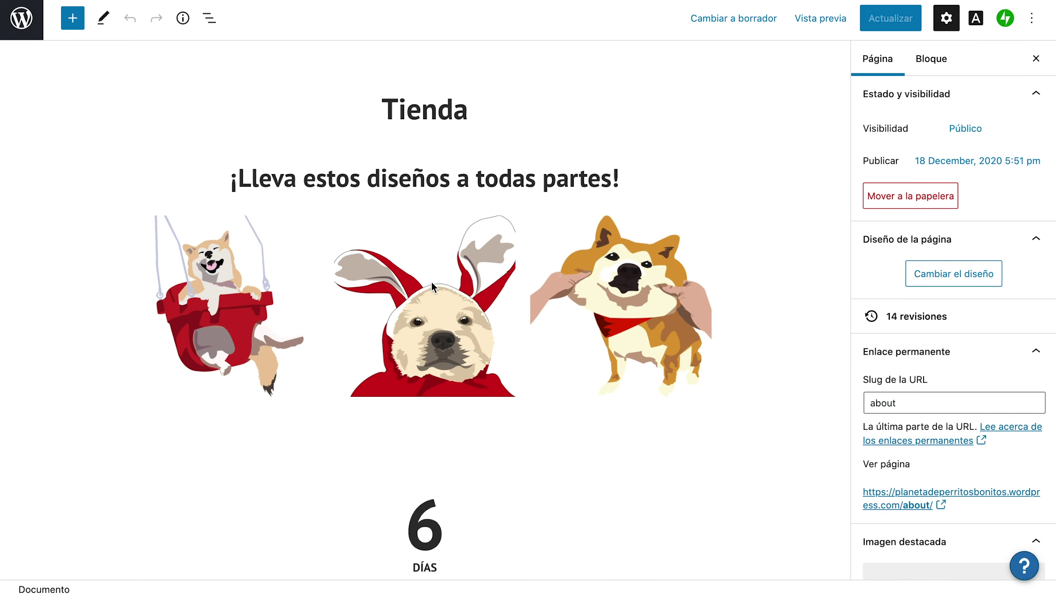
Look over the Tienda page from the dog designs and slideshow through the countdown and pricing packages to the posts carousel
scroll(794, 269, "down", 2)
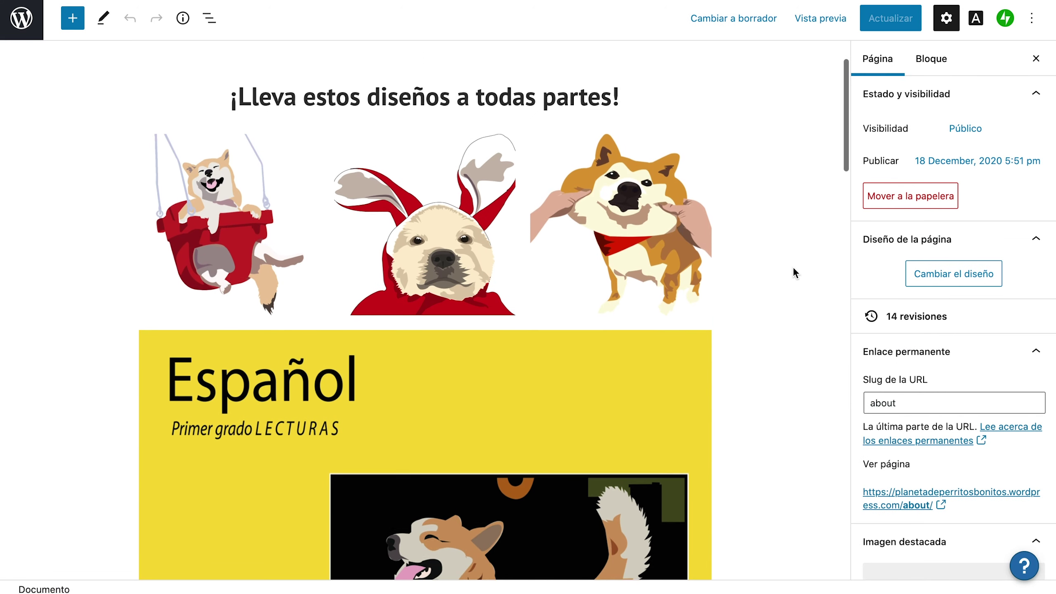
scroll(794, 269, "up", 2)
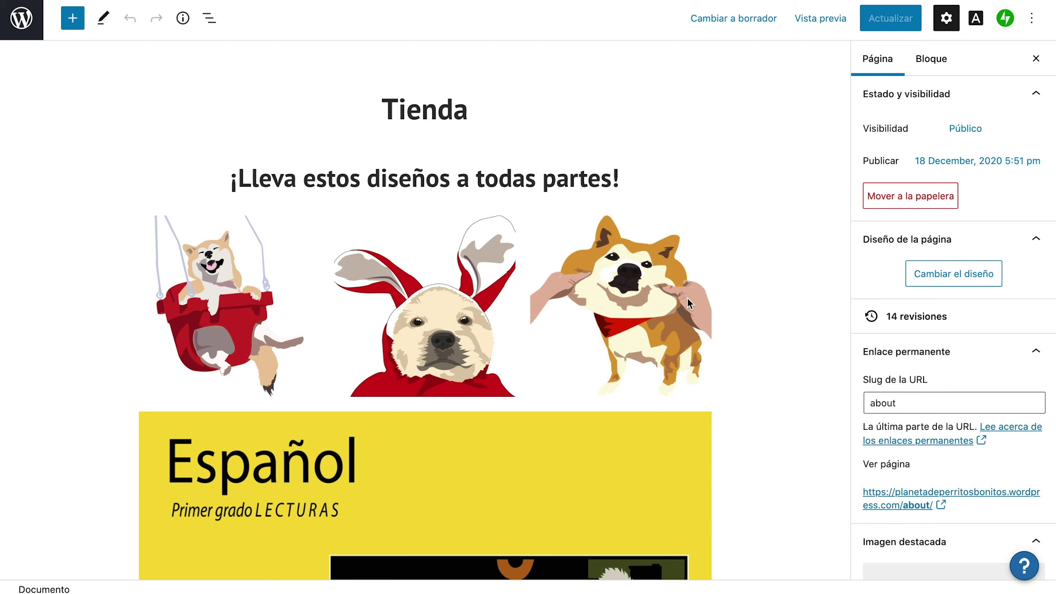
scroll(688, 304, "down", 10)
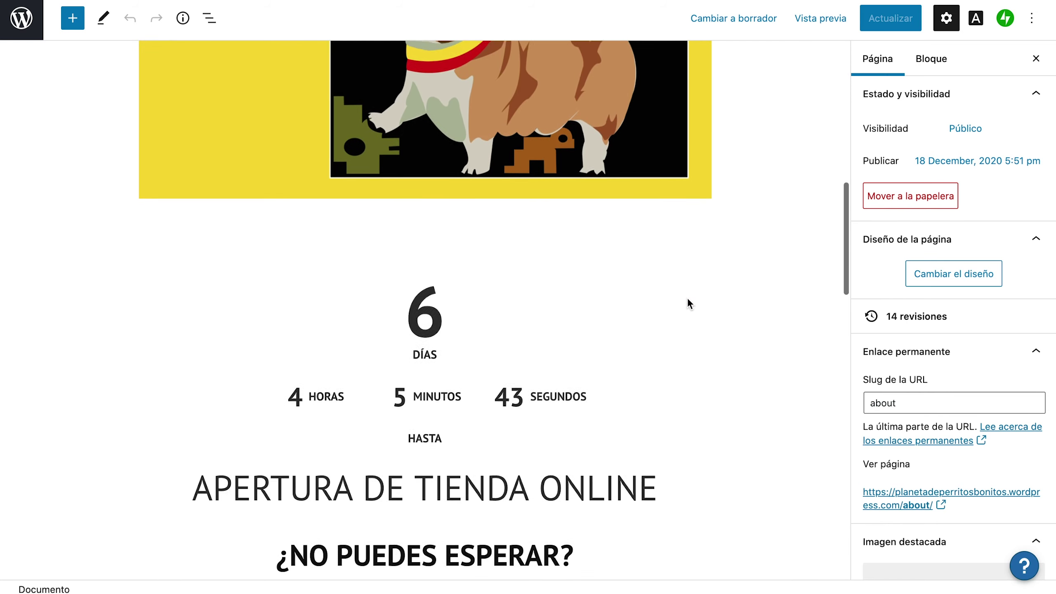
scroll(688, 304, "down", 2)
scroll(688, 304, "up", 15)
scroll(688, 304, "down", 3)
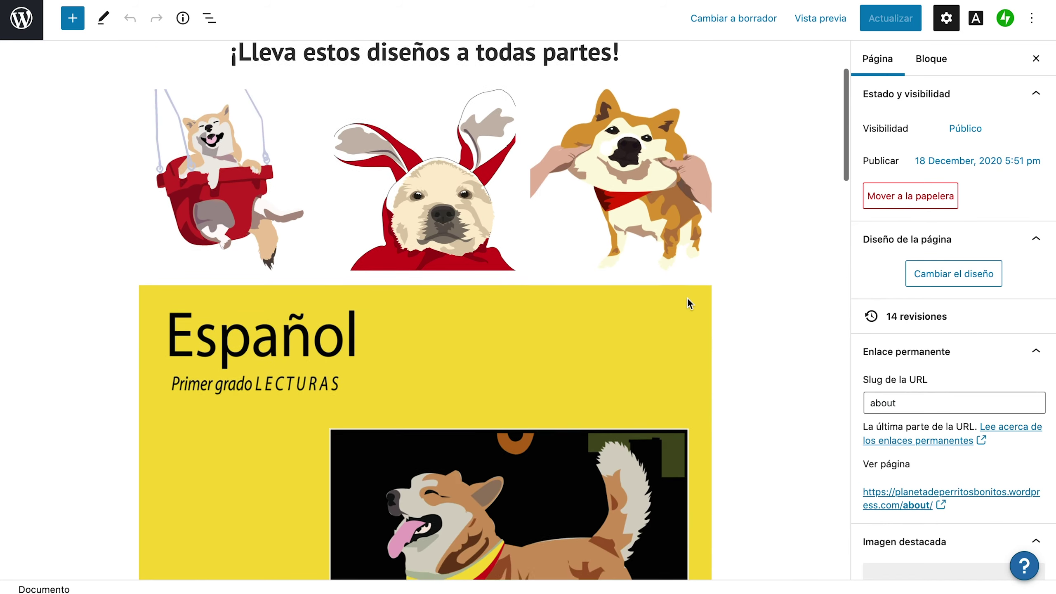
scroll(689, 300, "down", 15)
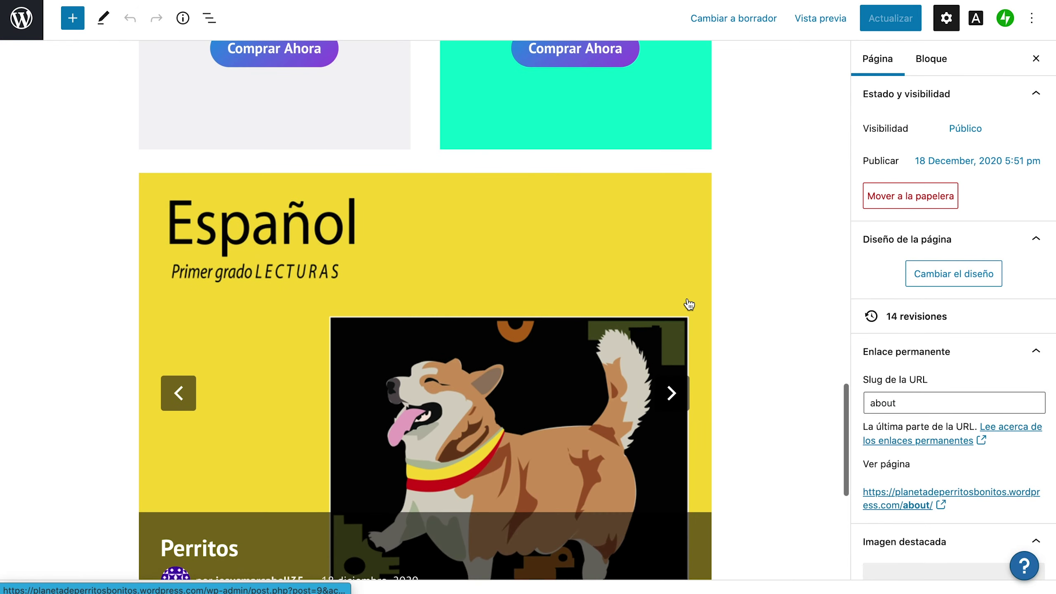
scroll(688, 304, "up", 15)
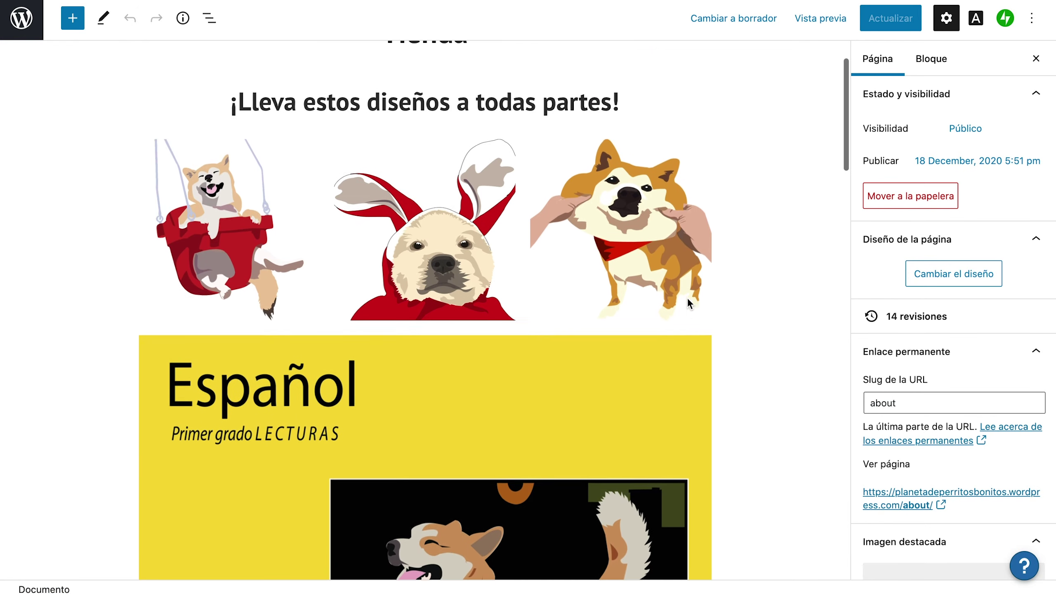
scroll(686, 297, "down", 10)
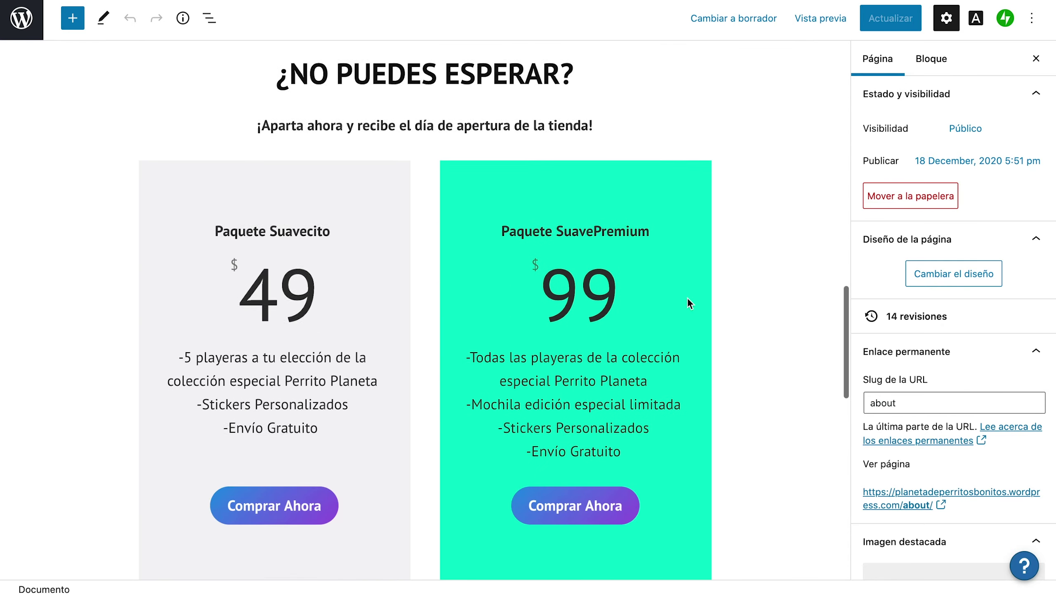
scroll(687, 297, "down", 15)
scroll(692, 303, "up", 17)
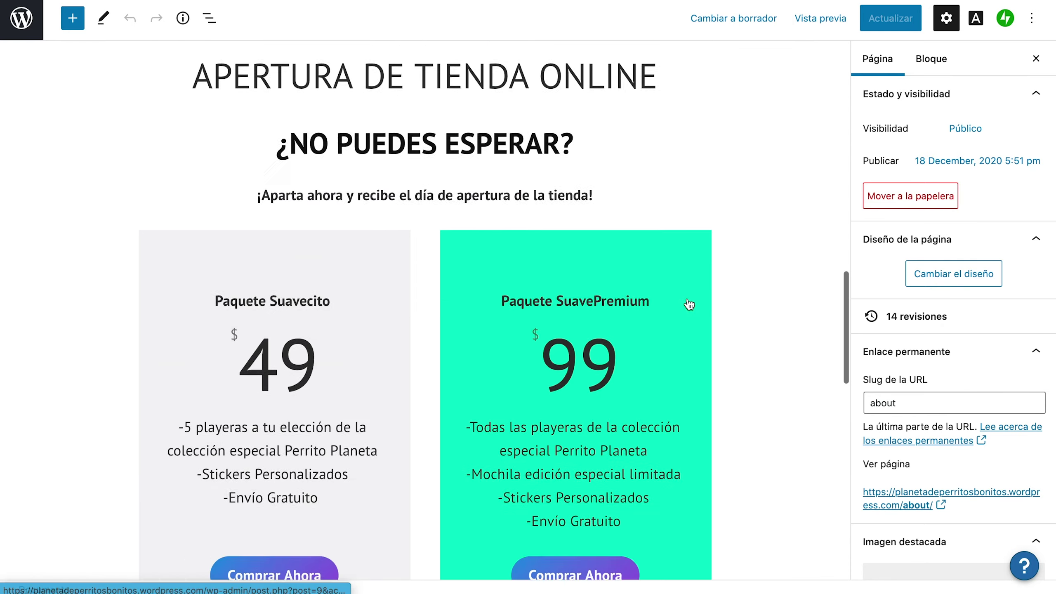
scroll(689, 303, "up", 15)
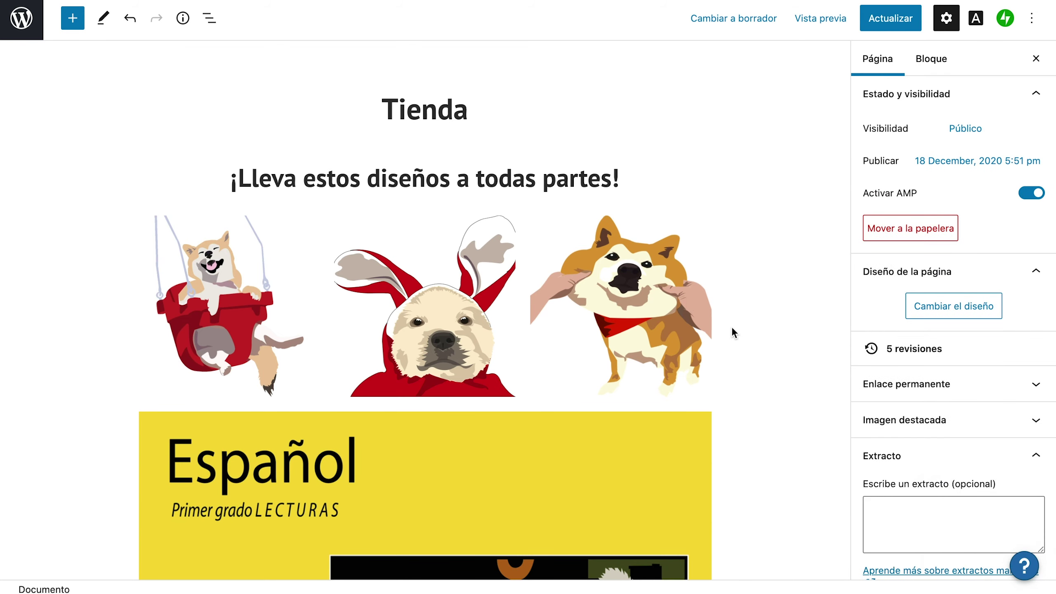
Examine the online store opening countdown and the Paquete Suavecito and Paquete SuavePremium offers on the Tienda page
scroll(733, 330, "down", 6)
scroll(733, 330, "down", 15)
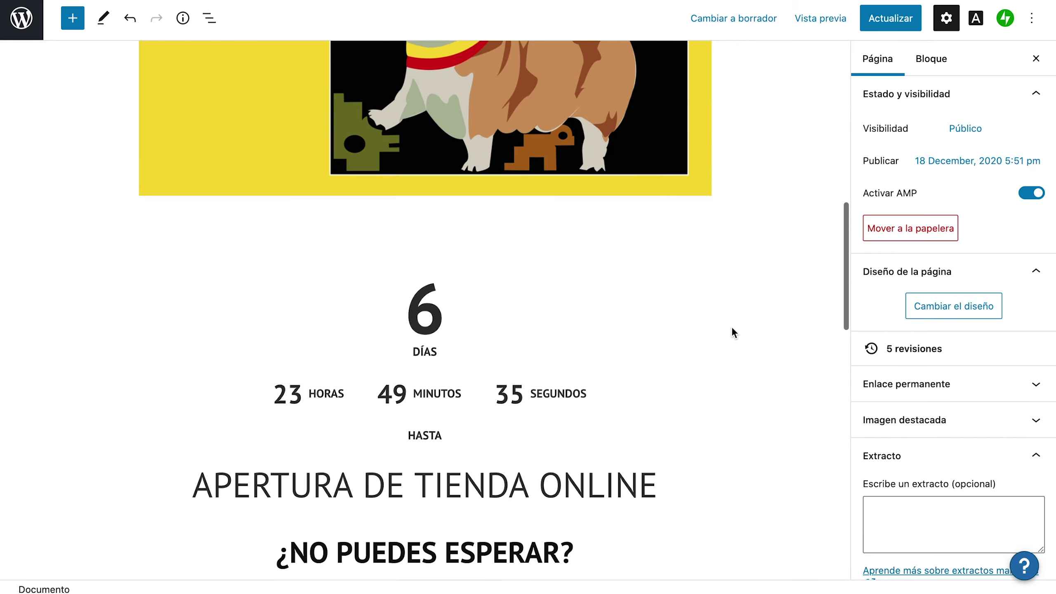
scroll(732, 333, "down", 2)
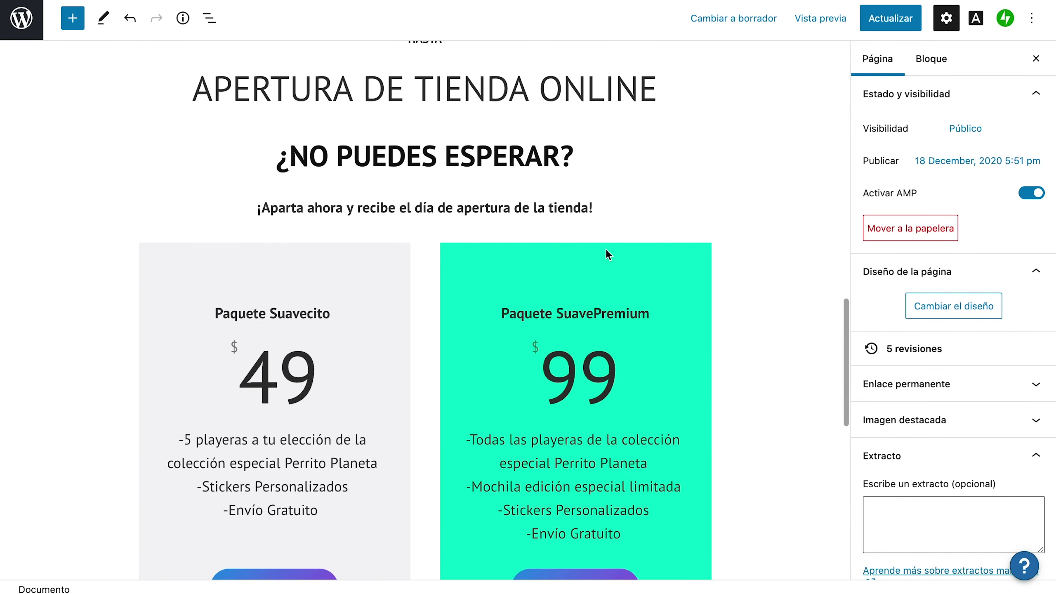
scroll(599, 291, "down", 10)
scroll(584, 365, "up", 7)
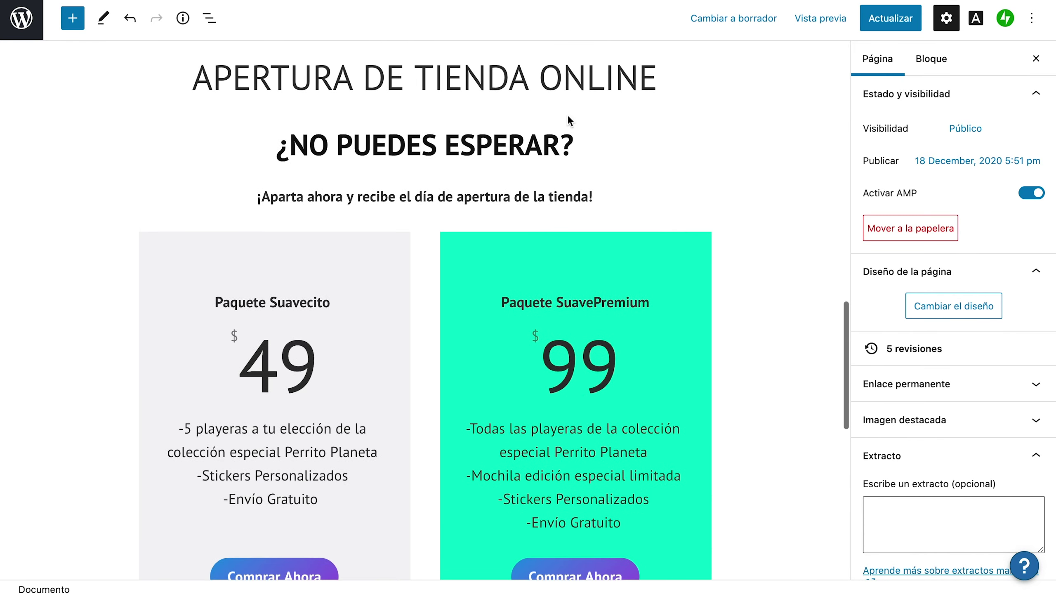
scroll(662, 232, "up", 12)
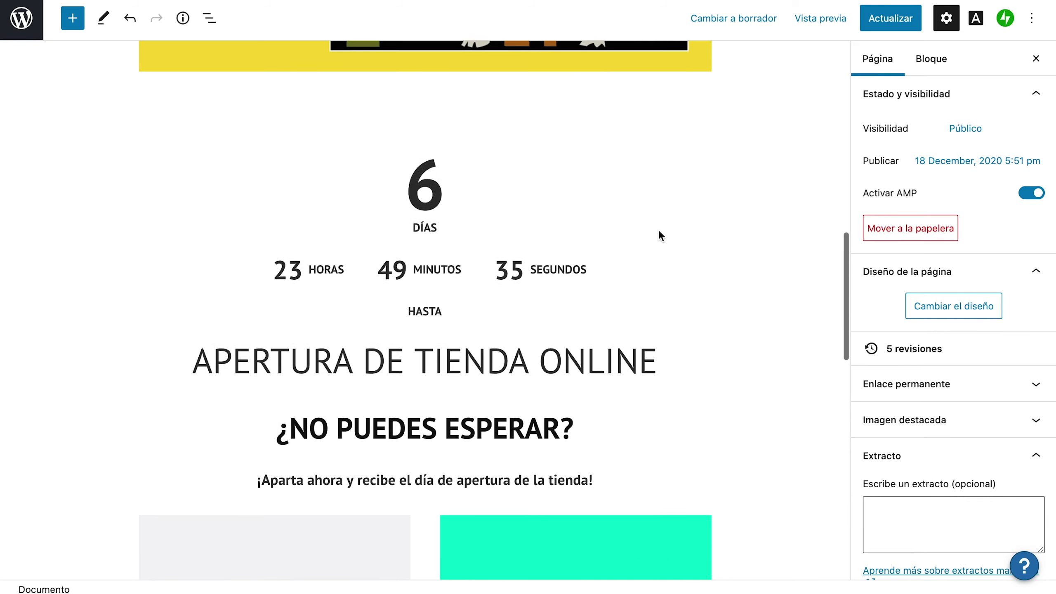
scroll(658, 232, "up", 8)
Check the posts carousel below the pricing packages, trying its previous and next arrows
scroll(659, 231, "down", 7)
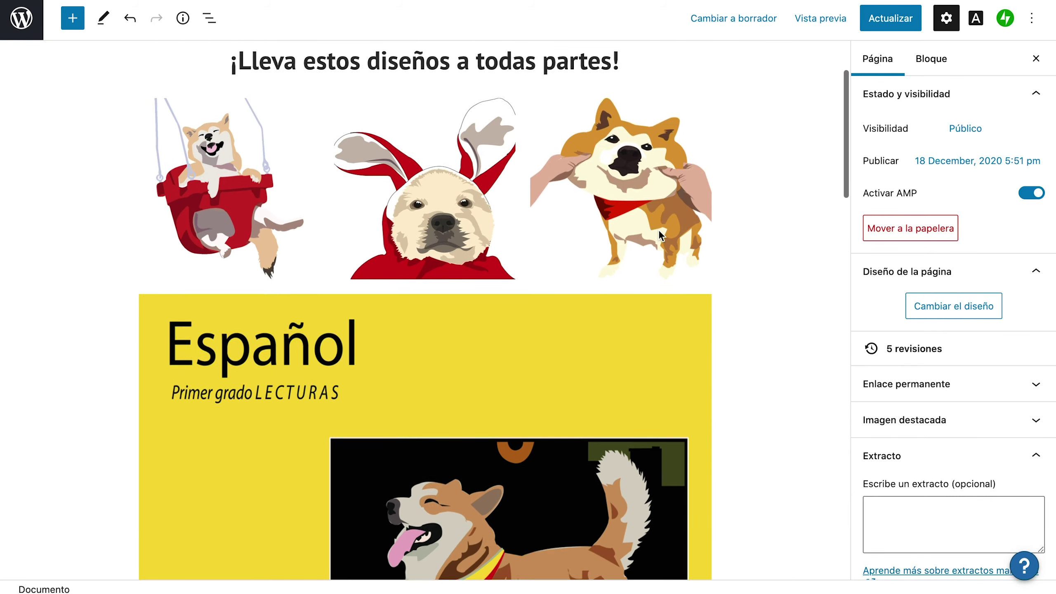
scroll(658, 231, "down", 15)
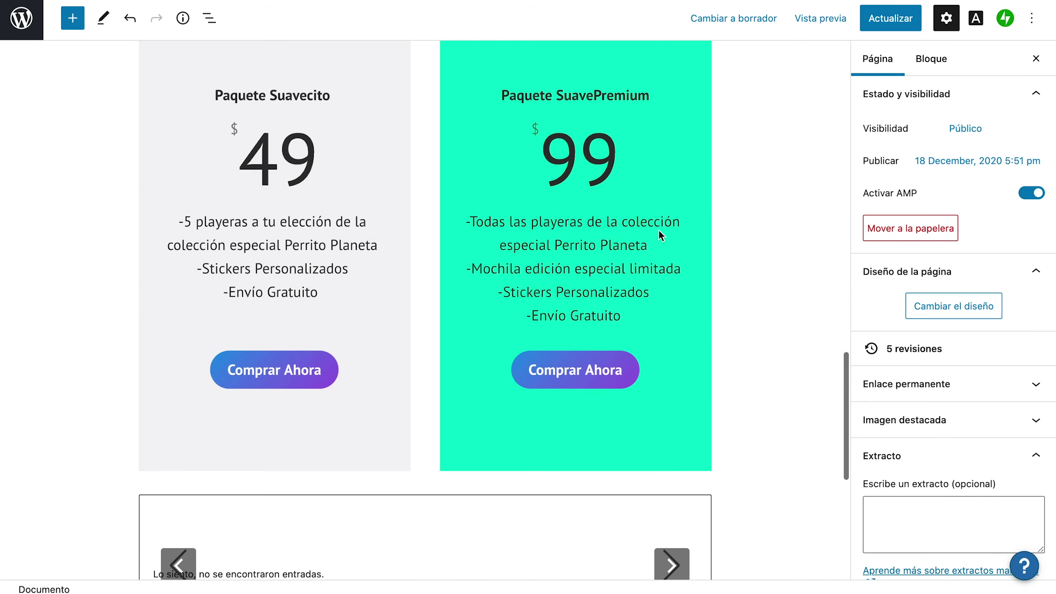
scroll(658, 230, "down", 5)
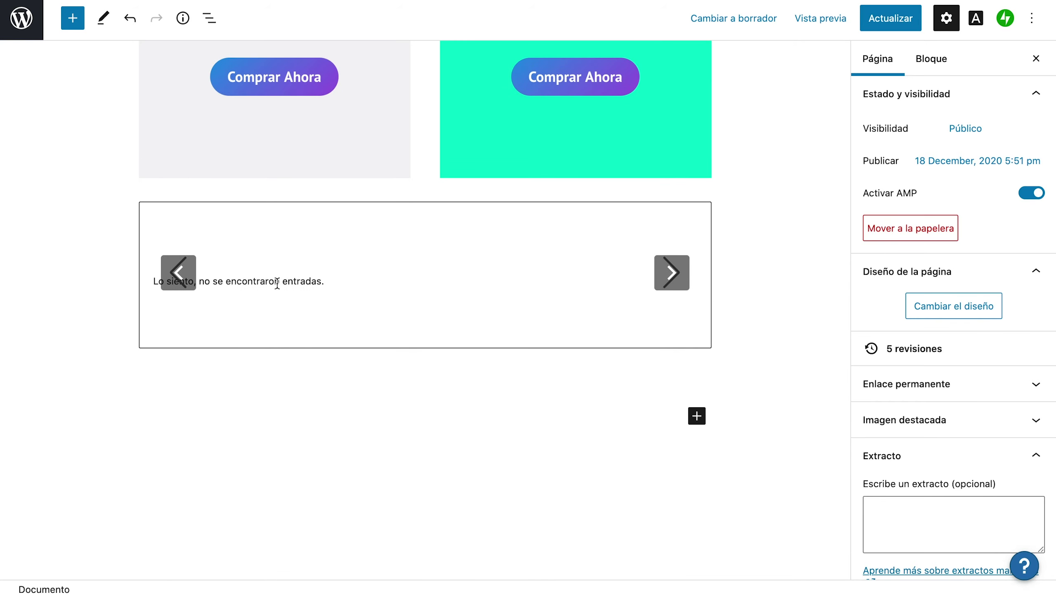
left_click(178, 274)
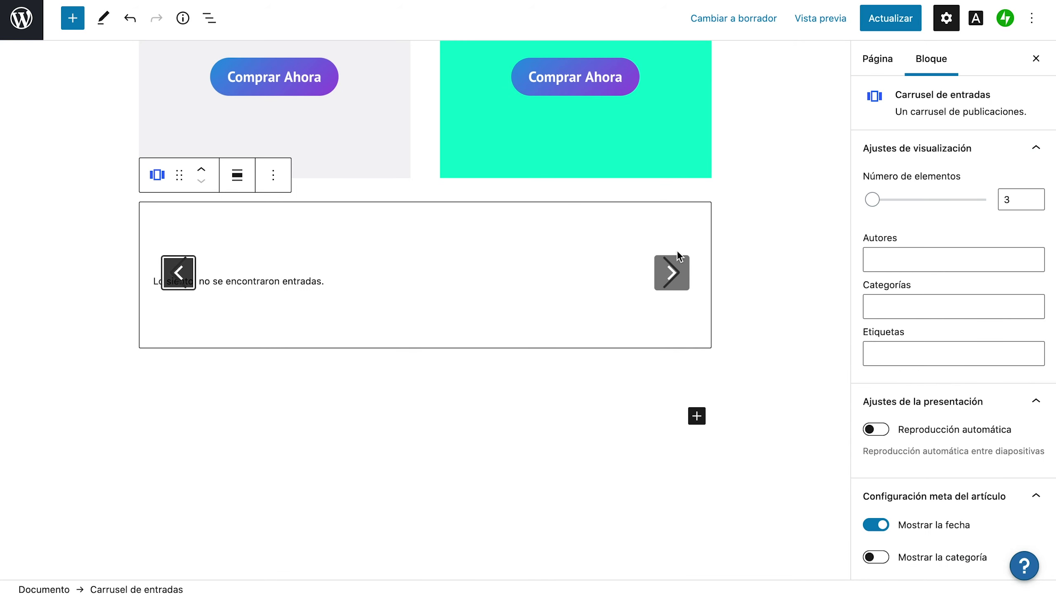
left_click(676, 270)
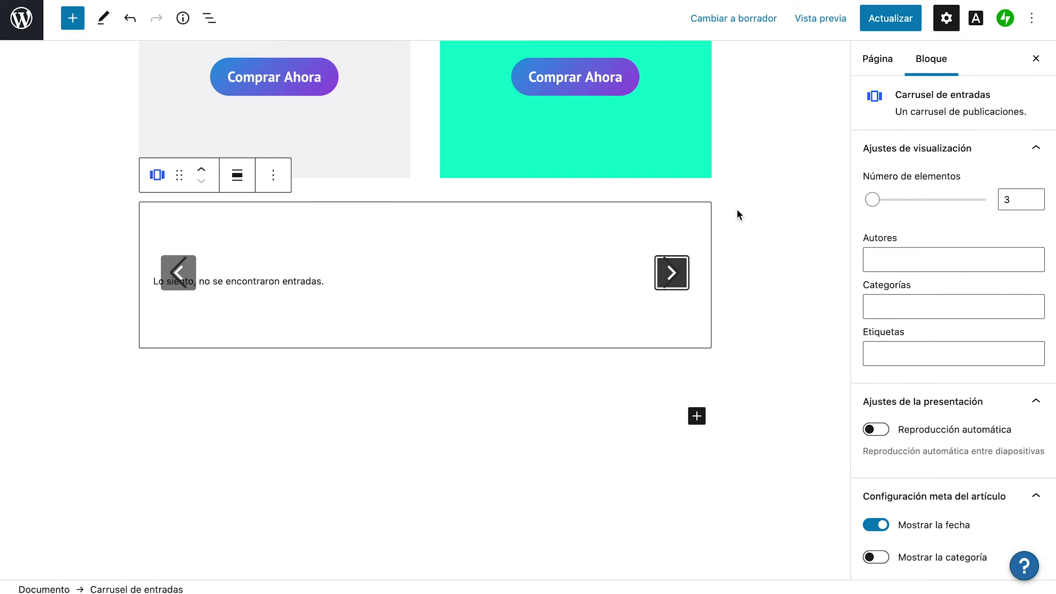
scroll(737, 213, "up", 5)
scroll(737, 212, "down", 5)
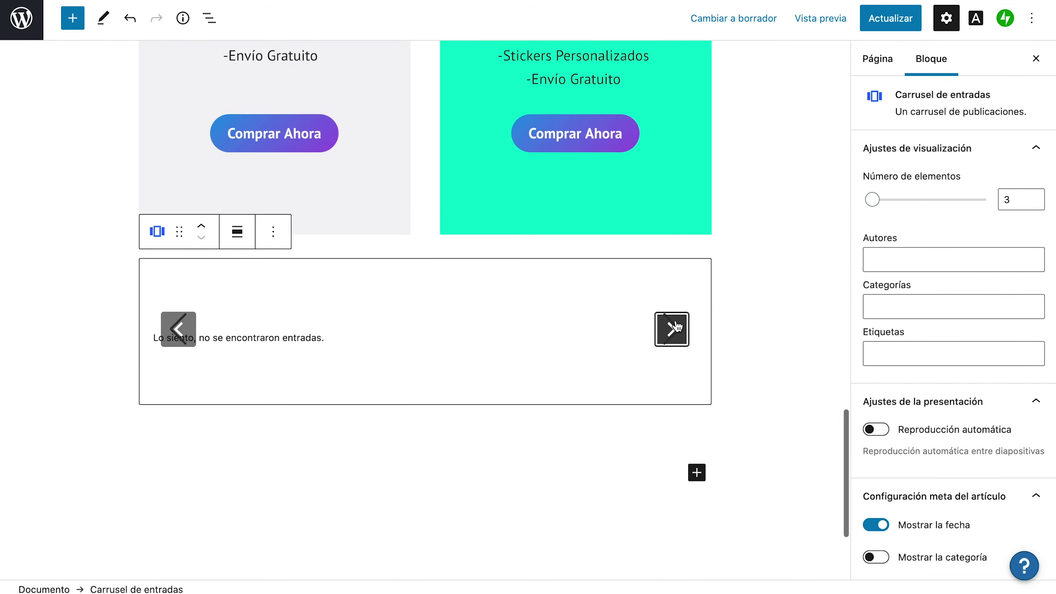
Review the Tienda page again from the pricing packages and countdown up to the design images and title
scroll(811, 166, "up", 10)
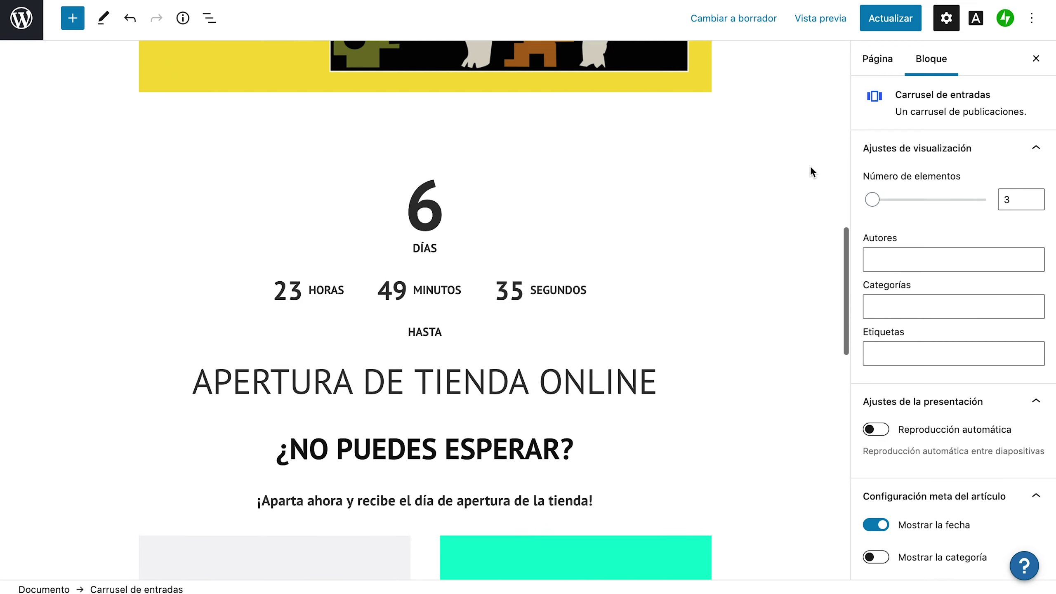
scroll(810, 165, "up", 10)
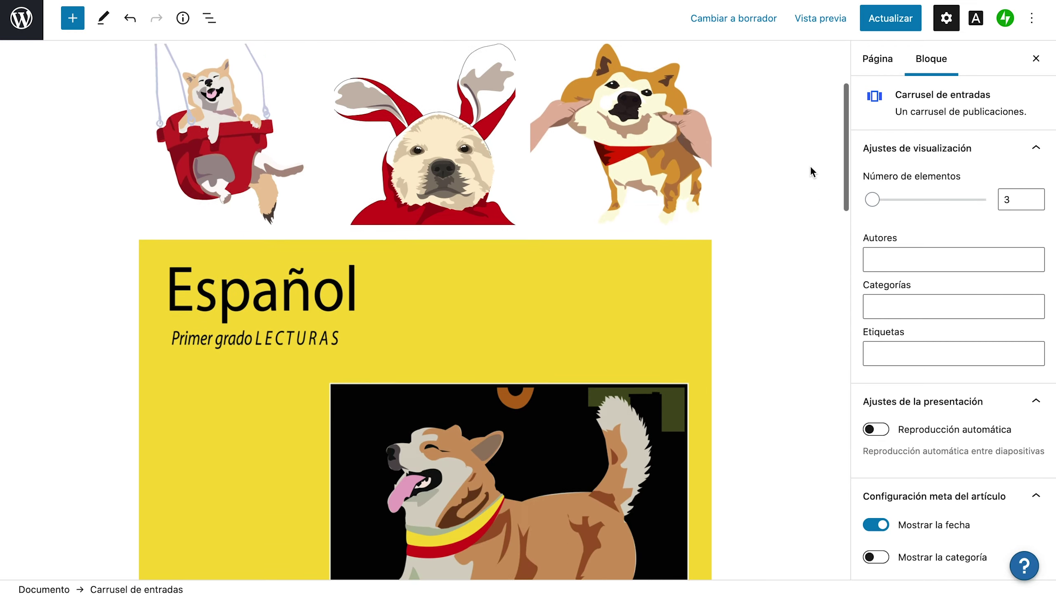
scroll(810, 165, "down", 12)
scroll(810, 165, "up", 4)
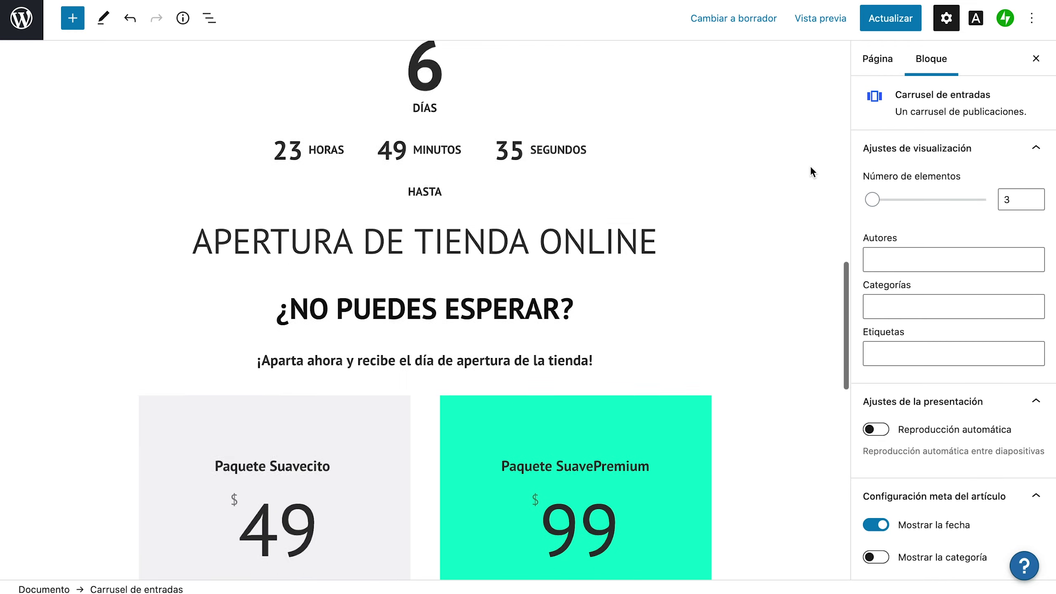
scroll(812, 167, "up", 10)
scroll(811, 167, "down", 9)
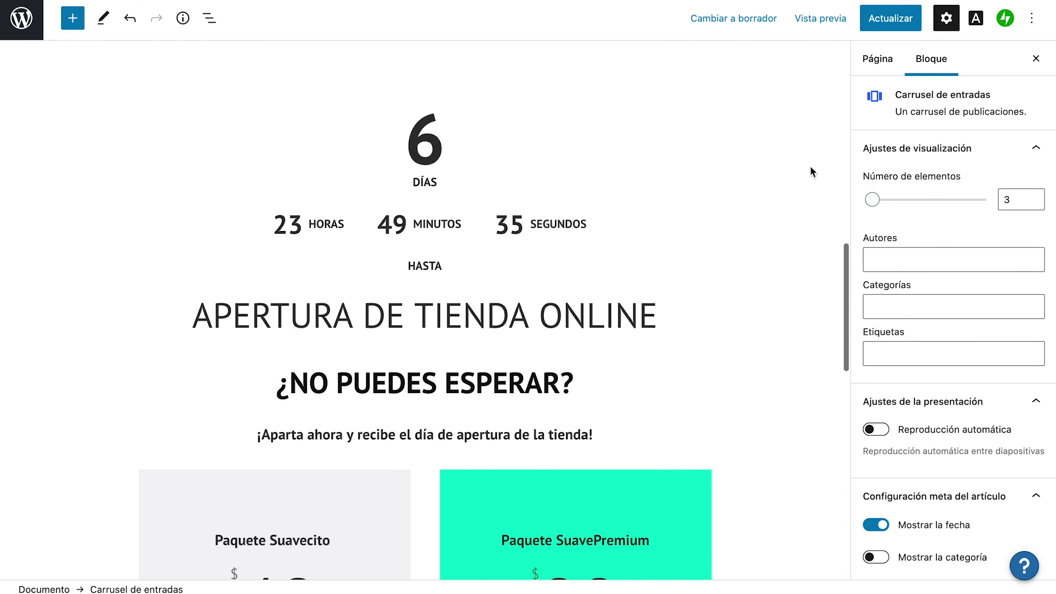
scroll(811, 168, "down", 5)
scroll(811, 167, "up", 15)
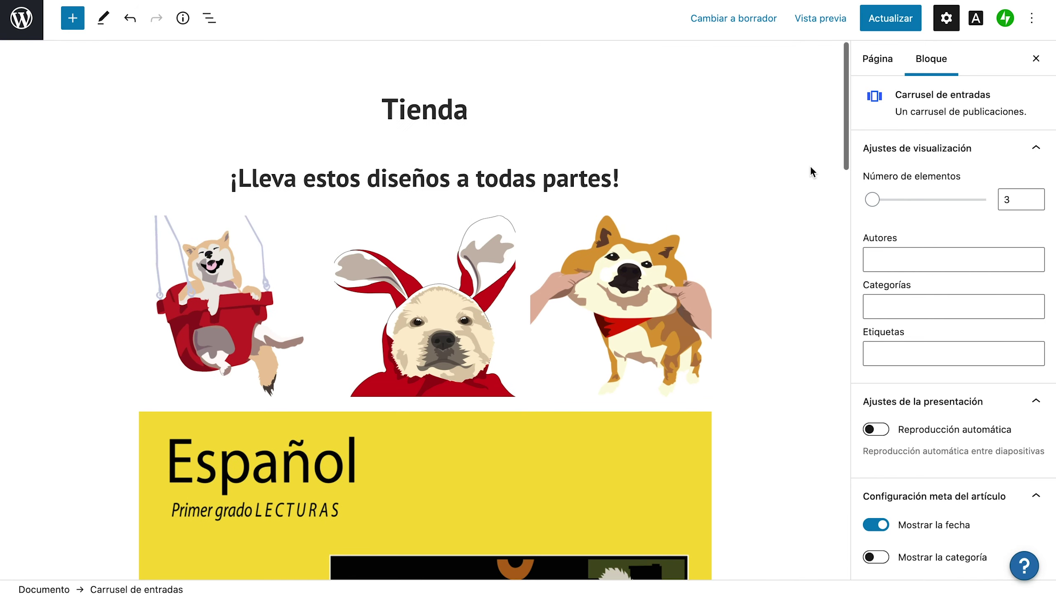
scroll(810, 165, "down", 1)
scroll(811, 166, "up", 1)
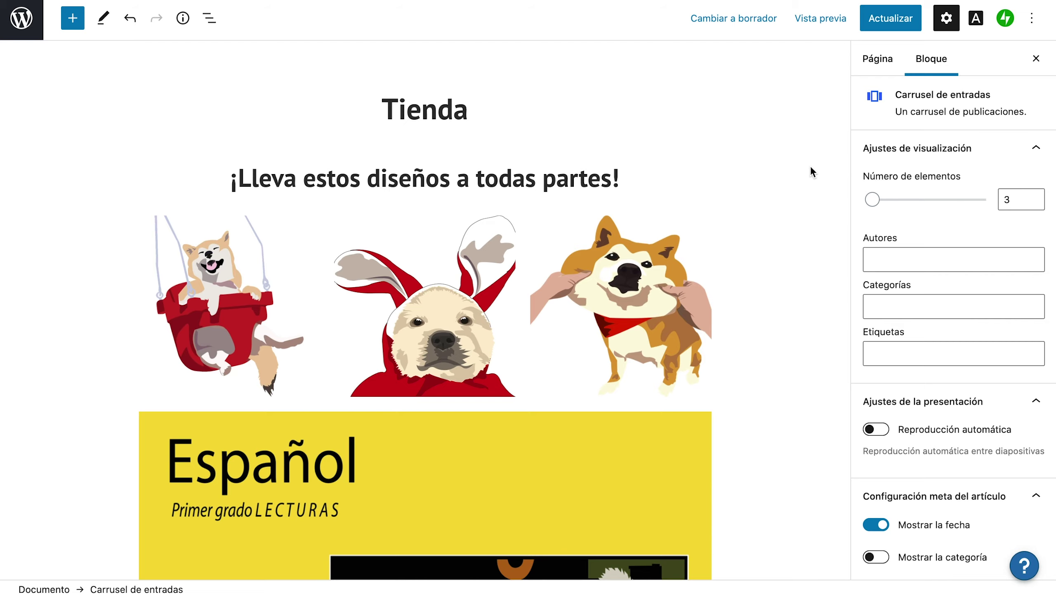
Inspect the link options of the Paquete SuavePremium's Comprar Ahora button and close them without entering a URL
scroll(810, 165, "down", 15)
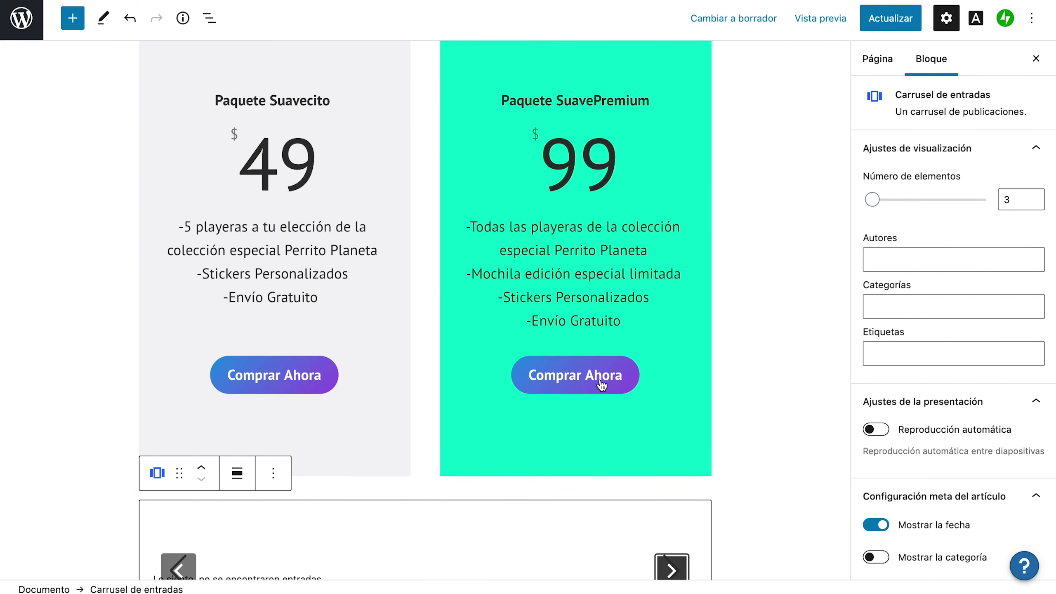
left_click(624, 378)
left_click(651, 341)
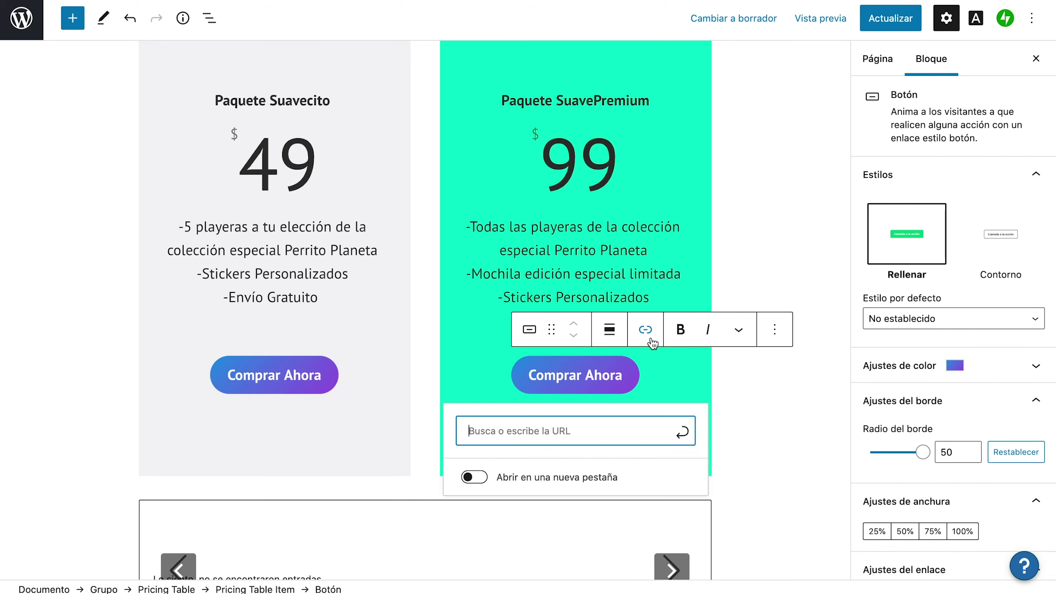
left_click(771, 410)
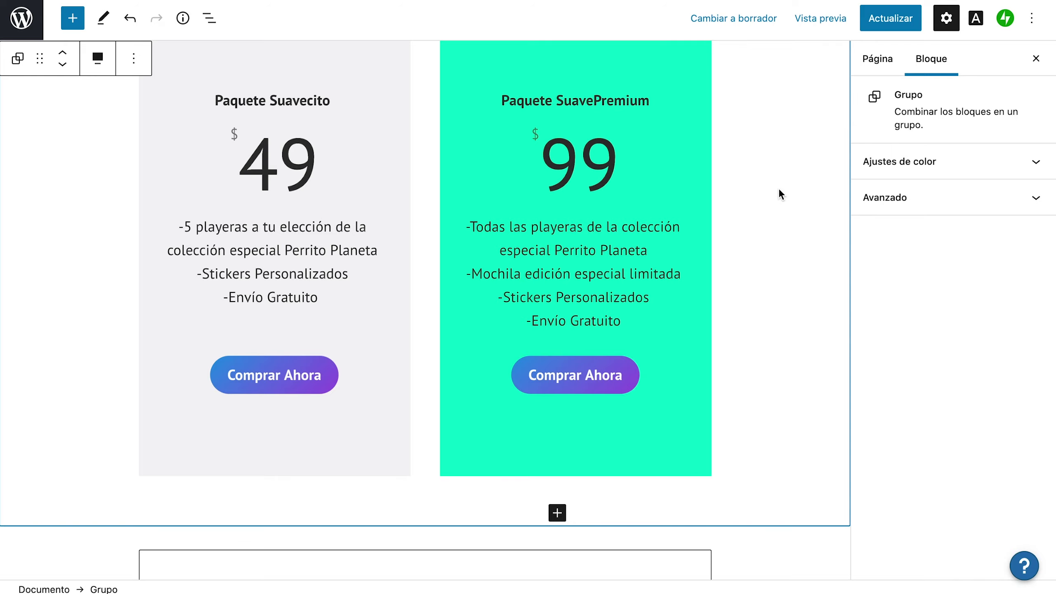
scroll(780, 190, "up", 15)
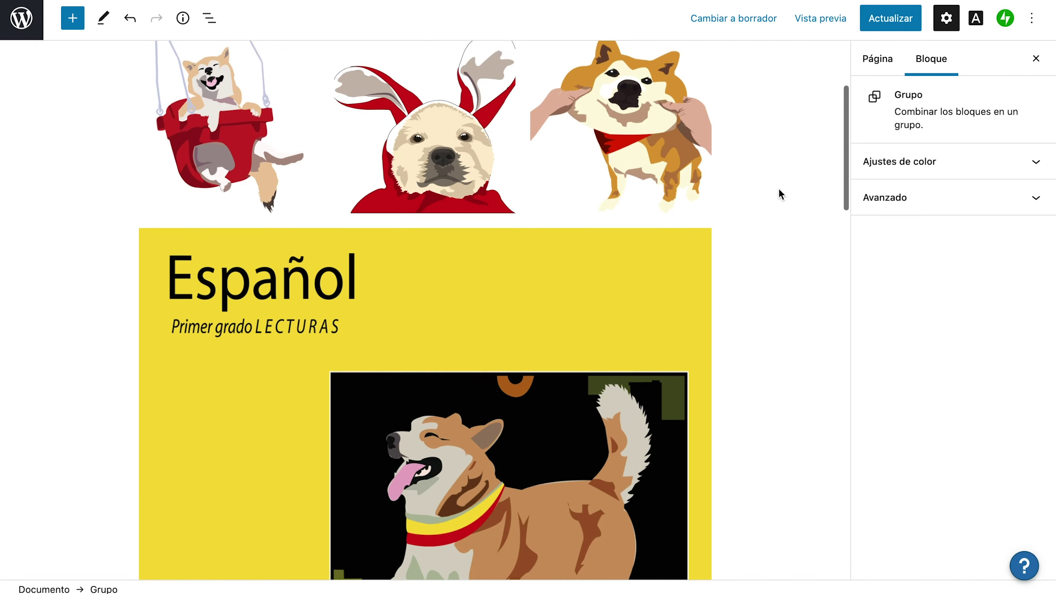
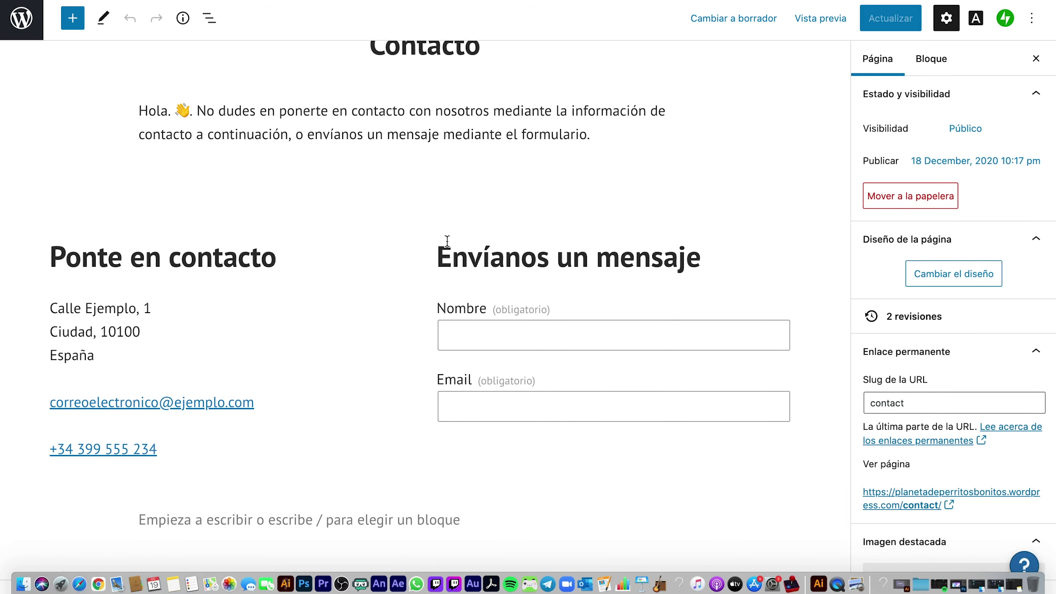
Examine the Contacto page's Nombre and Email form fields and its physical address block
scroll(447, 242, "up", 2)
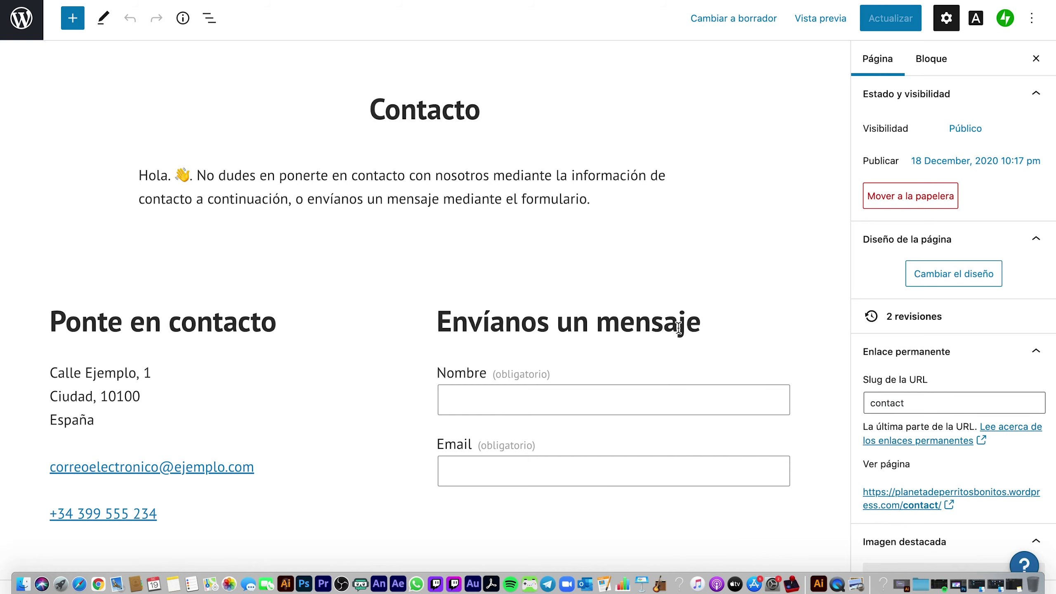
scroll(717, 377, "down", 3)
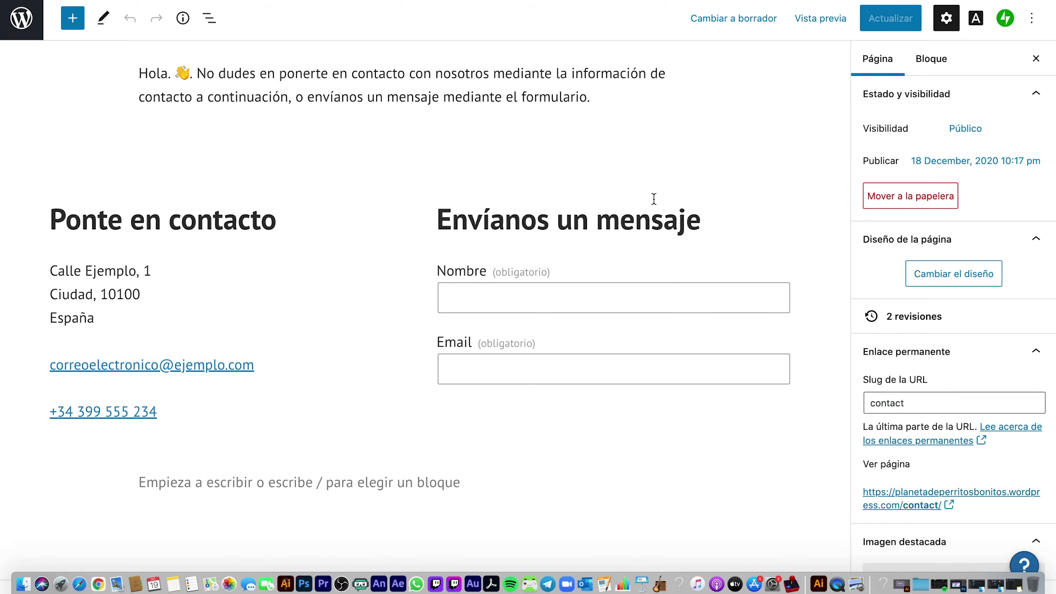
scroll(652, 201, "down", 2)
left_click(537, 252)
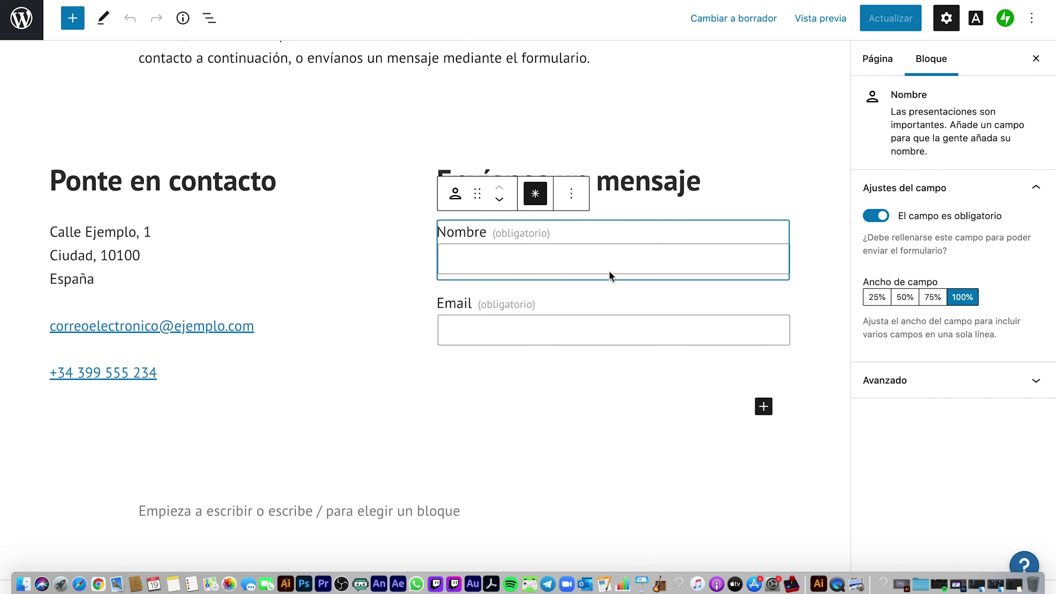
left_click(569, 330)
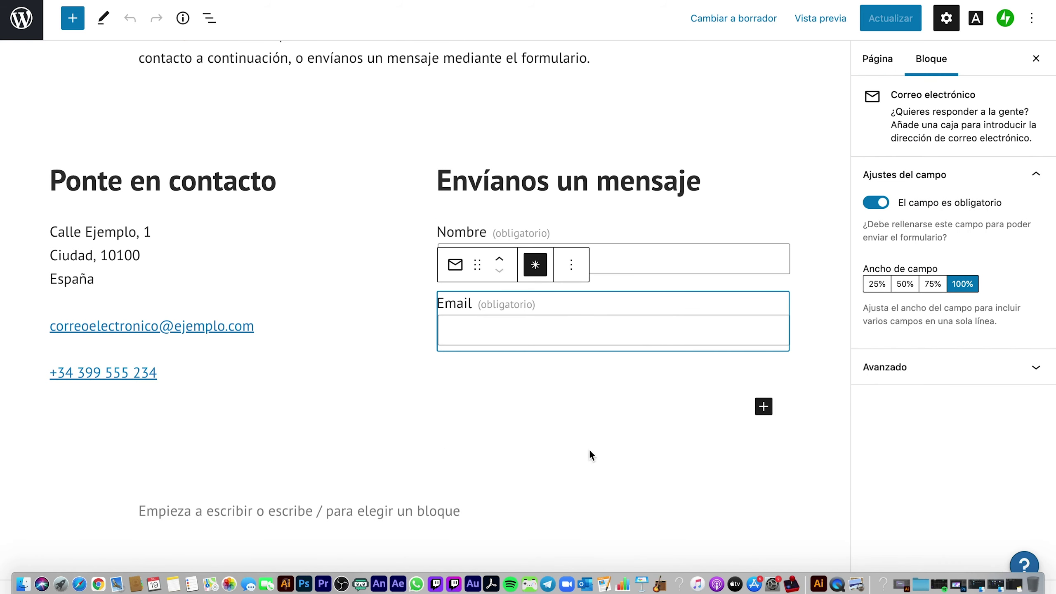
left_click(410, 280)
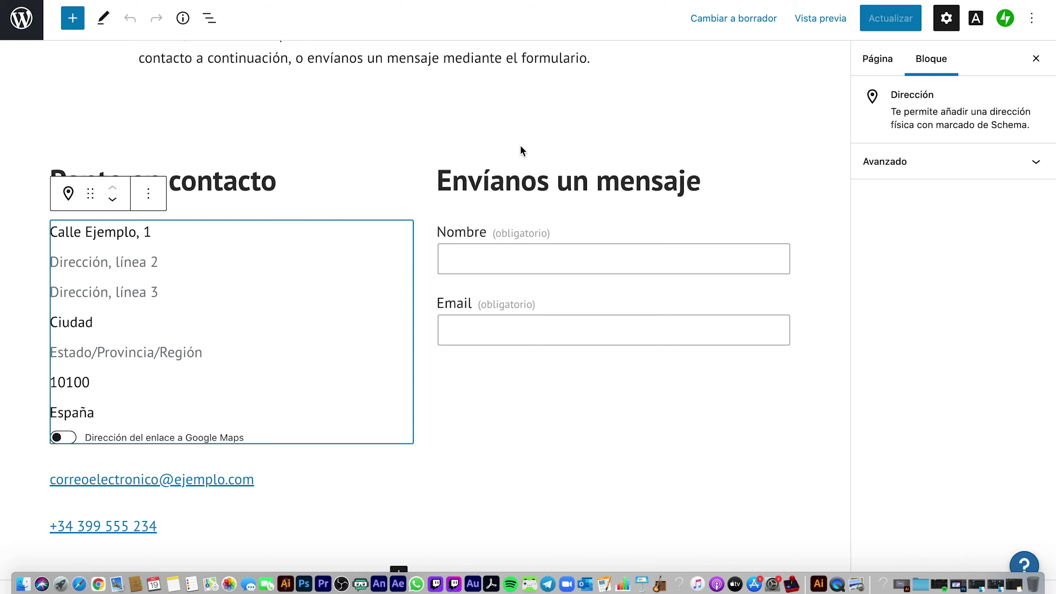
Examine the Contacto page's Nombre and Email fields, the spacer below the intro and the Envíanos un mensaje heading
key("super+z")
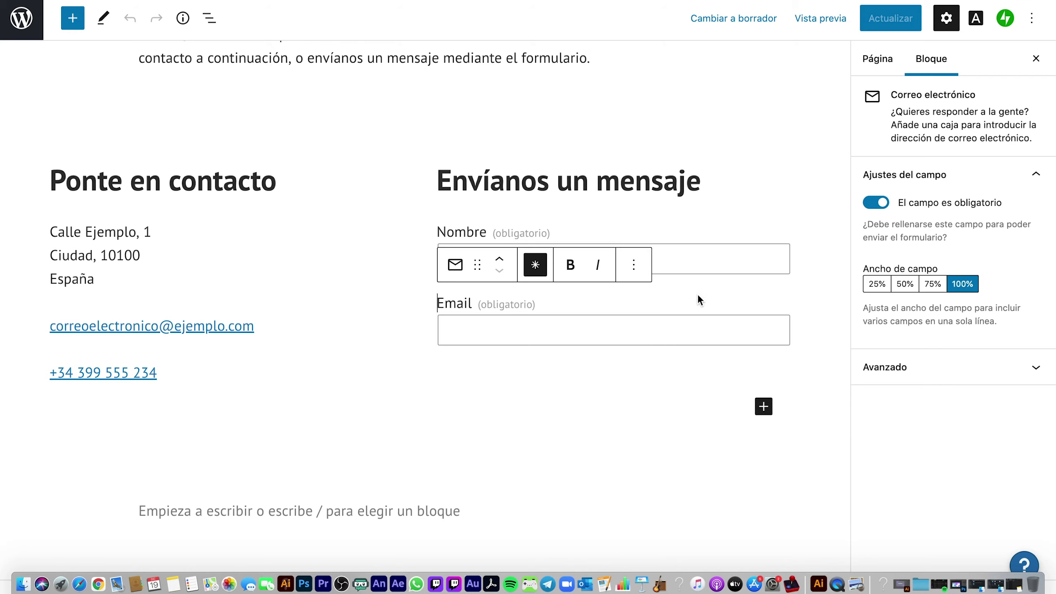
left_click(713, 260)
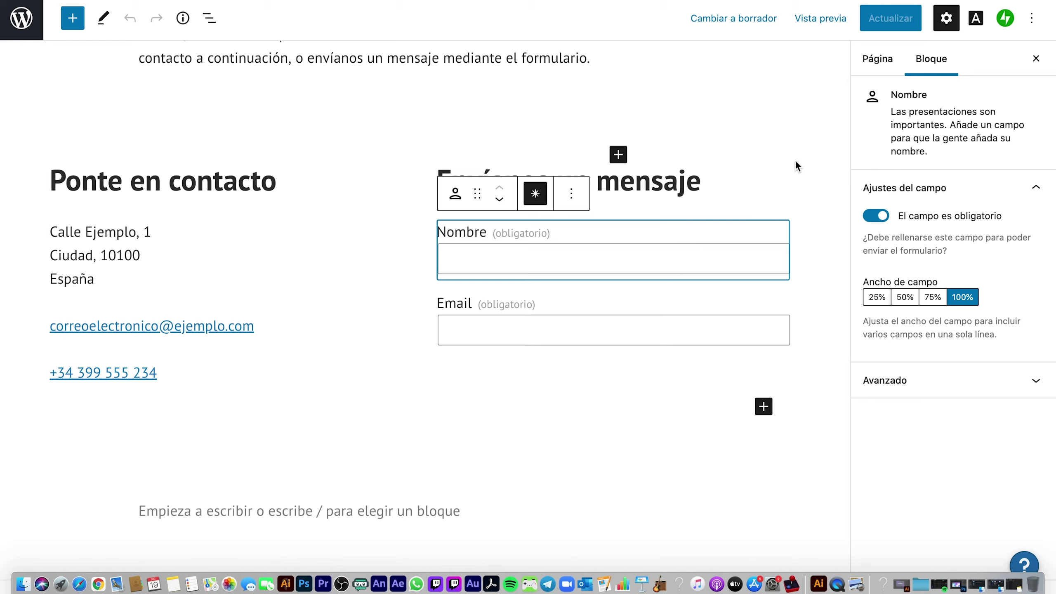
left_click(756, 133)
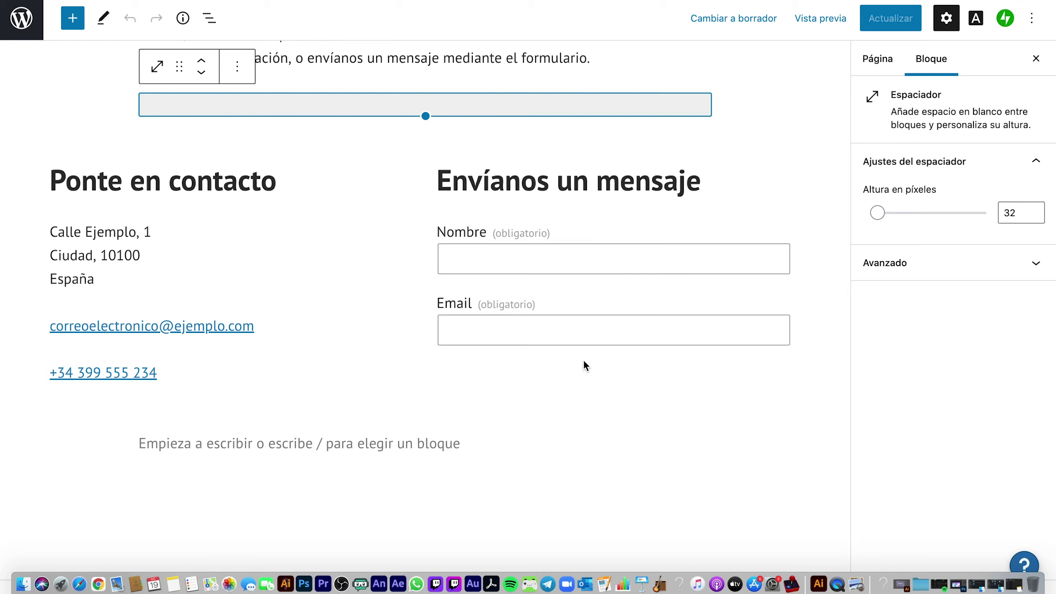
scroll(809, 184, "down", 5)
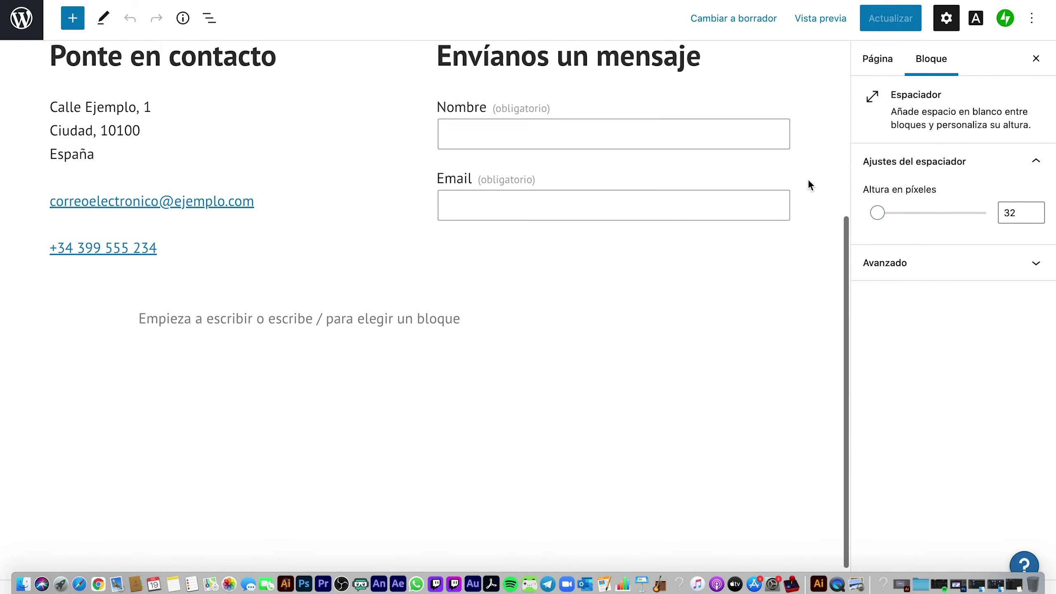
scroll(799, 133, "up", 5)
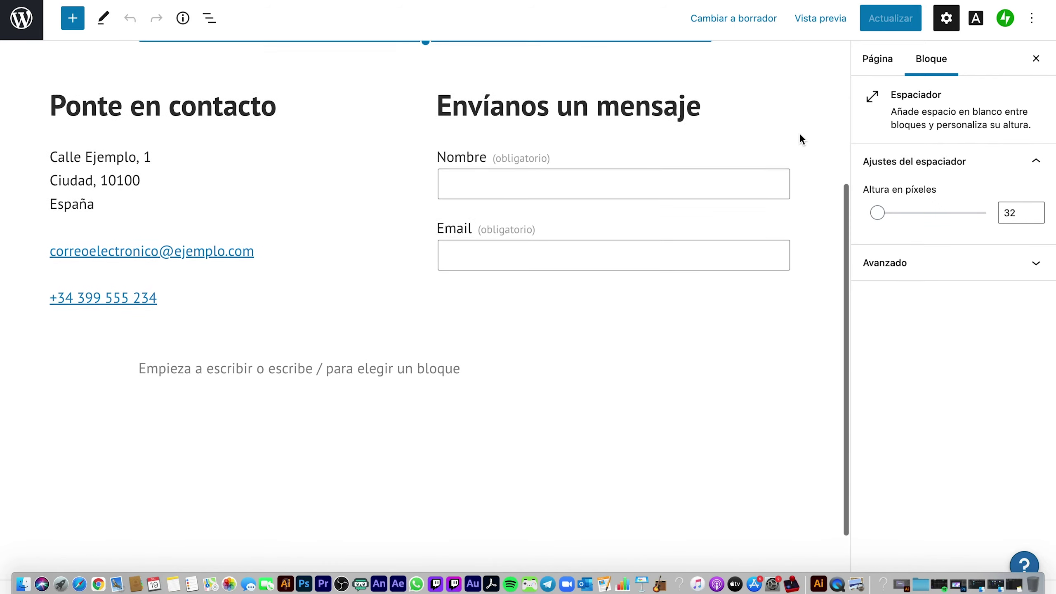
scroll(799, 133, "down", 4)
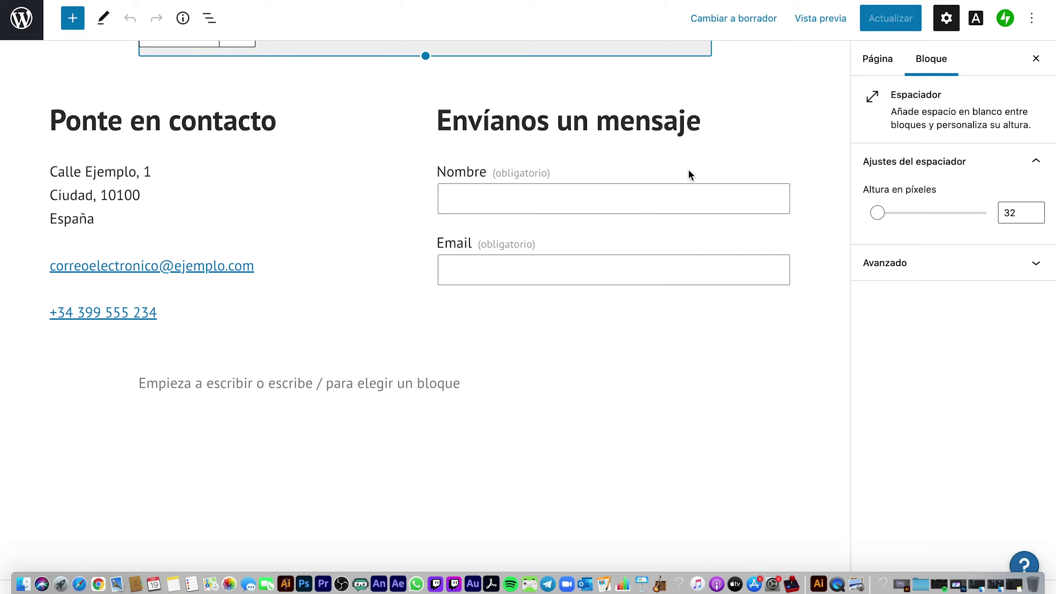
scroll(690, 246, "up", 5)
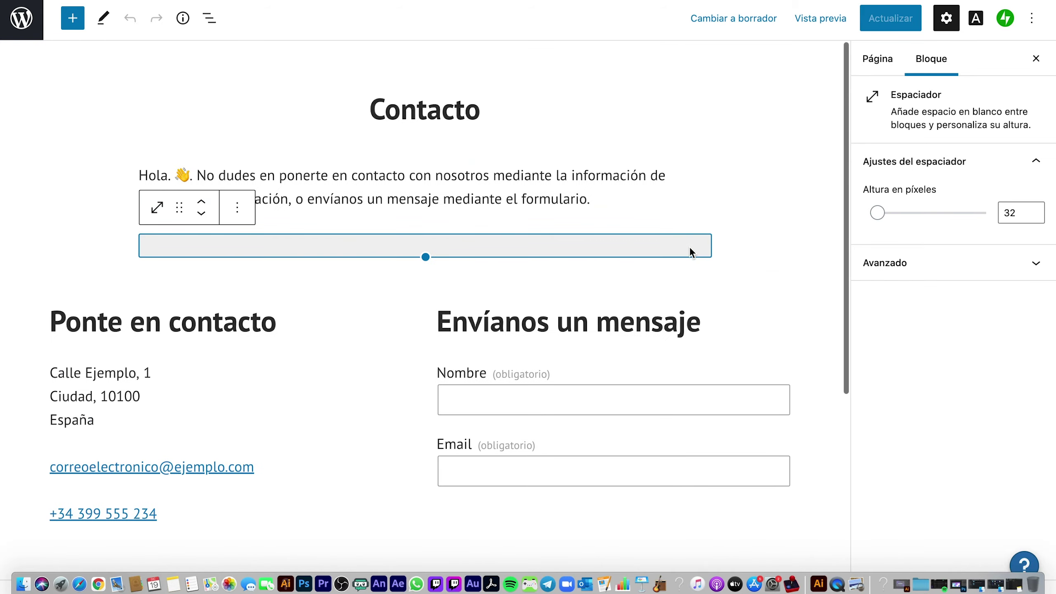
left_click(764, 309)
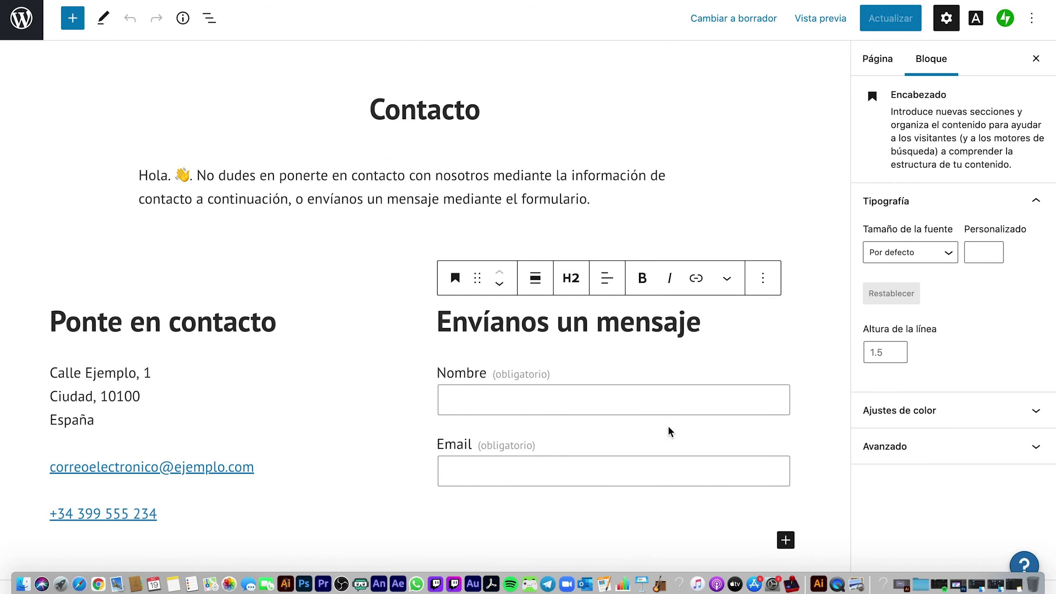
scroll(749, 382, "down", 5)
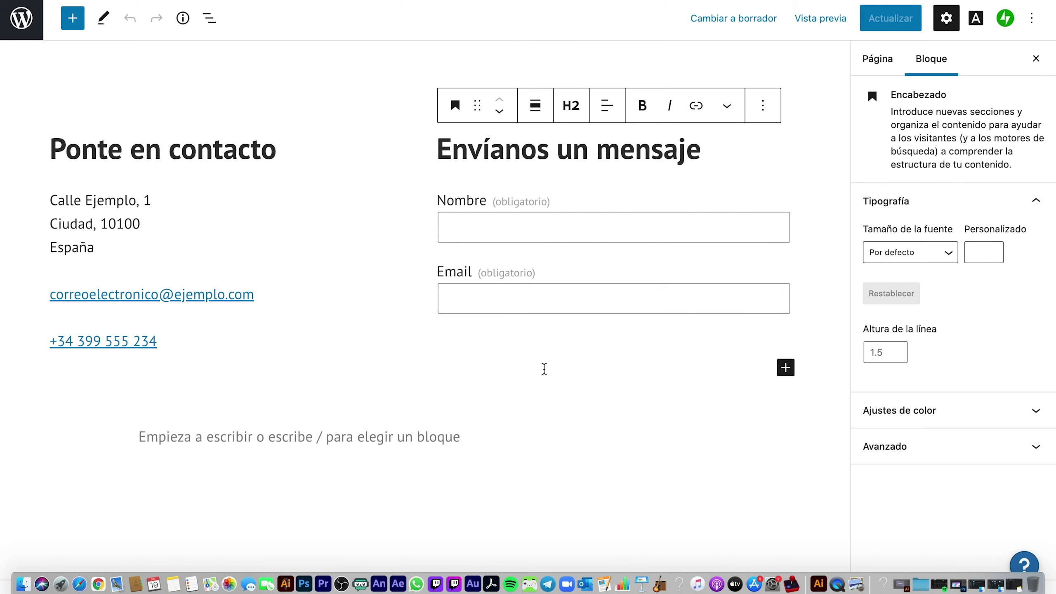
scroll(545, 368, "up", 5)
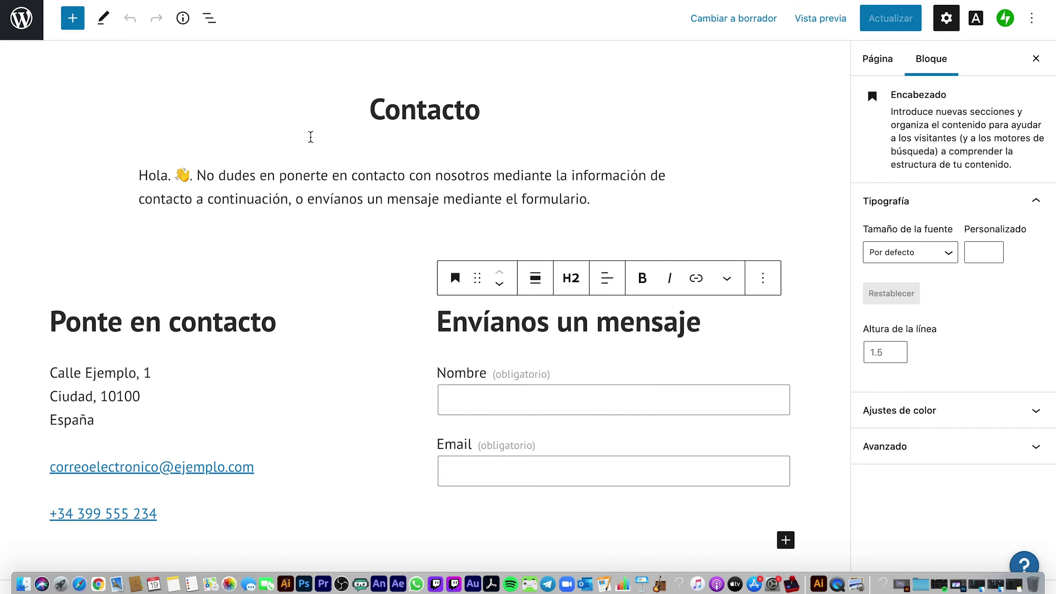
Leave the Contacto page for the site's list of Entradas and open the first Preséntate sample post for editing
left_click(19, 34)
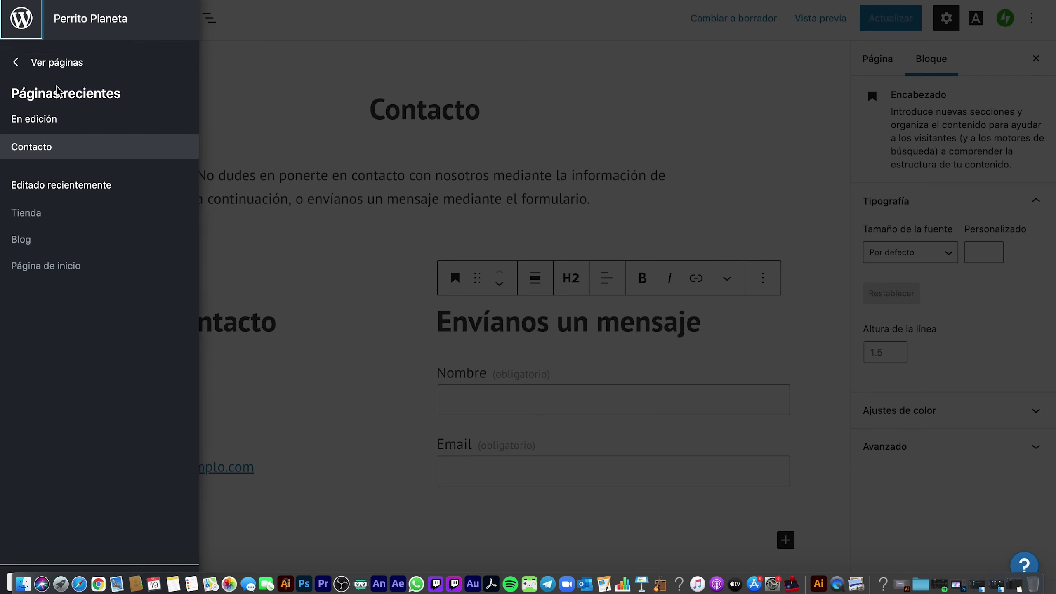
left_click(74, 66)
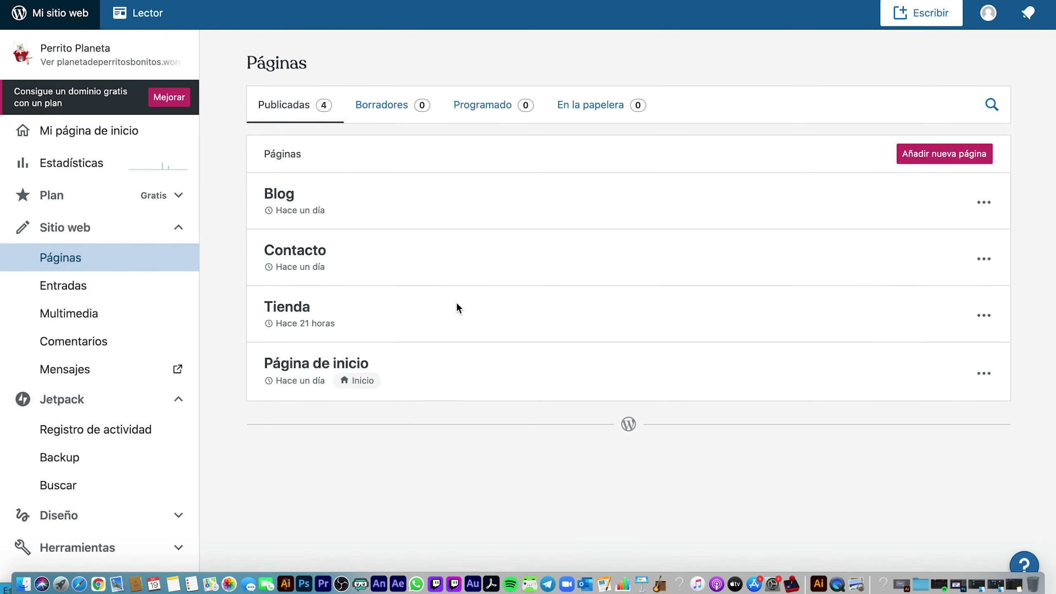
left_click(77, 291)
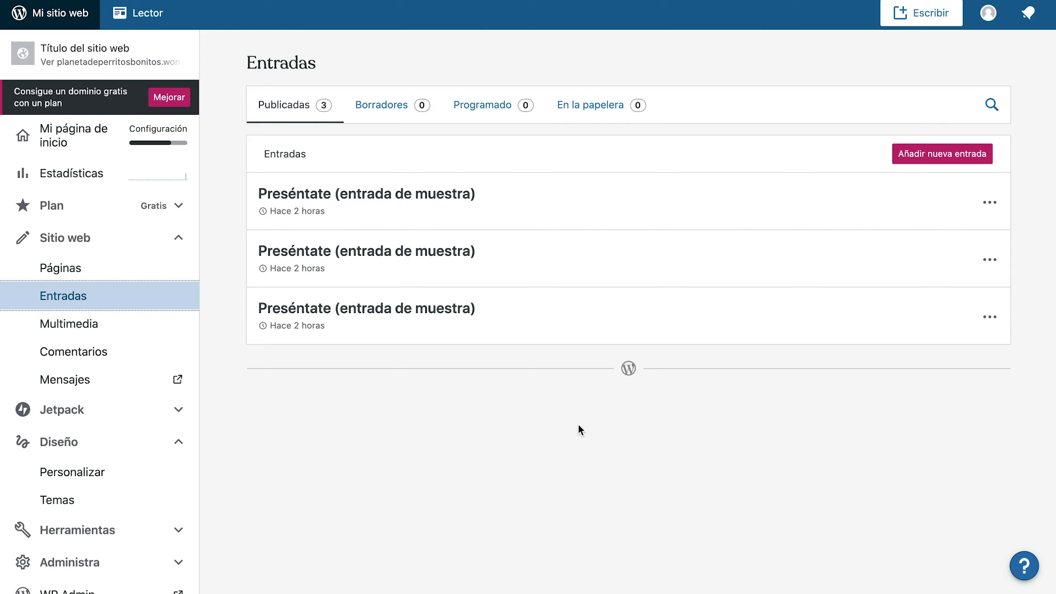
left_click(990, 203)
left_click(911, 236)
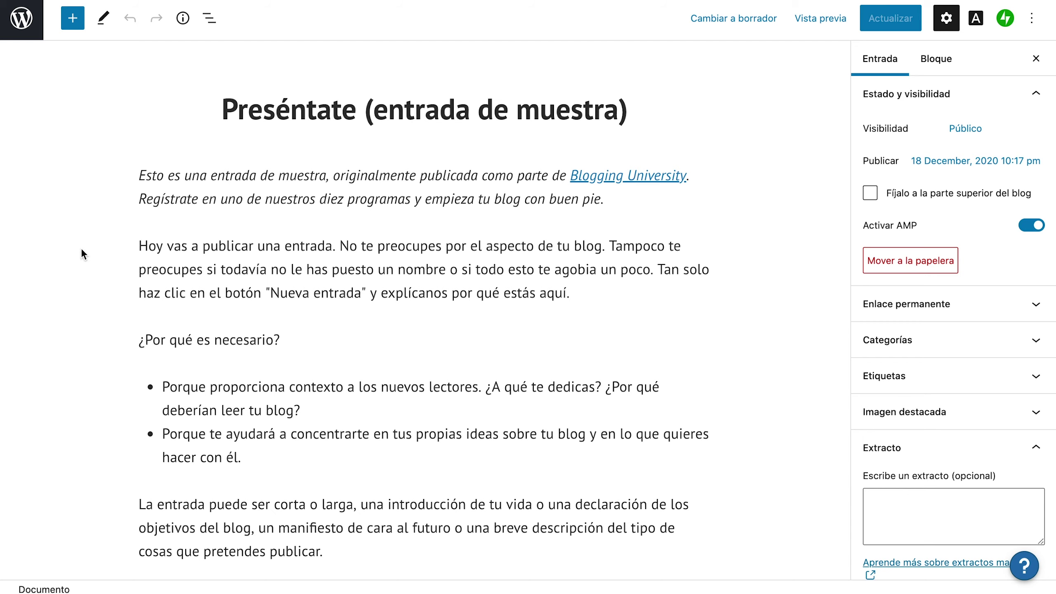
Look through the sample post's text from the italic intro paragraph down to the list of starter tips
left_click_drag(603, 199, 162, 172)
left_click(163, 172)
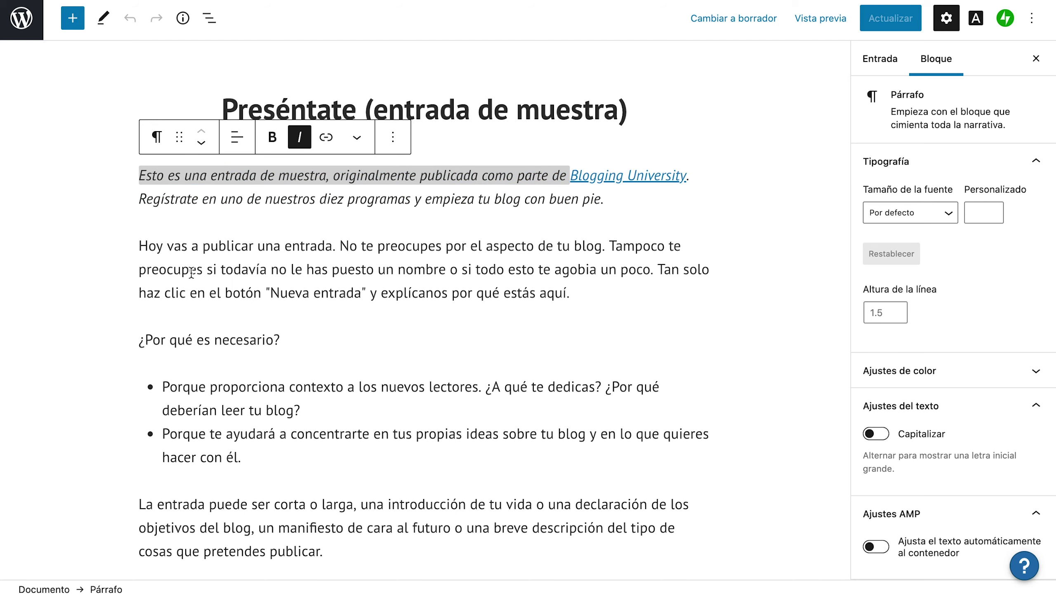
scroll(215, 335, "down", 5)
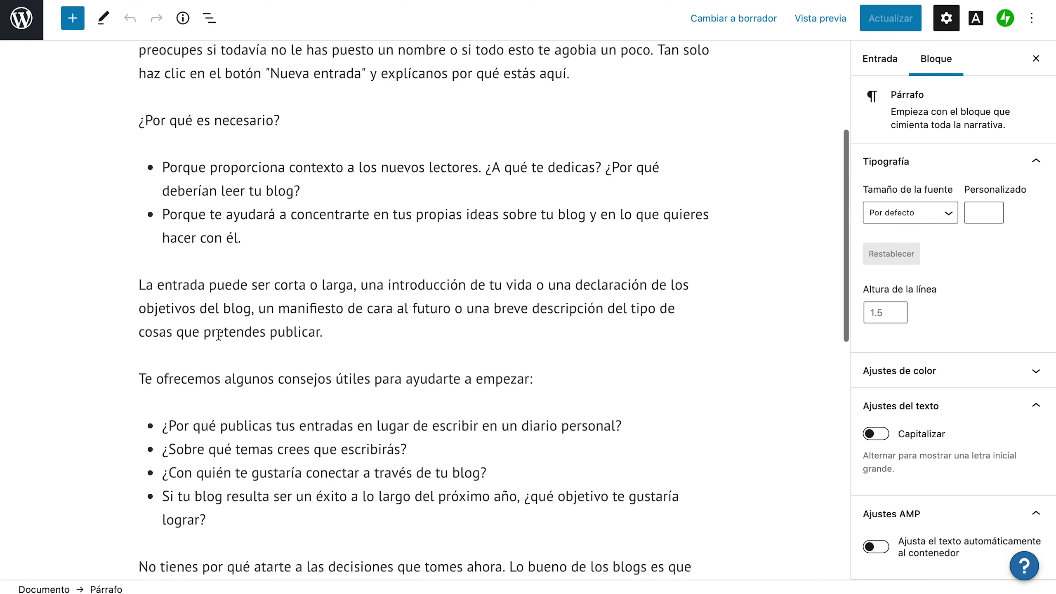
scroll(218, 335, "down", 5)
key("shift+Home")
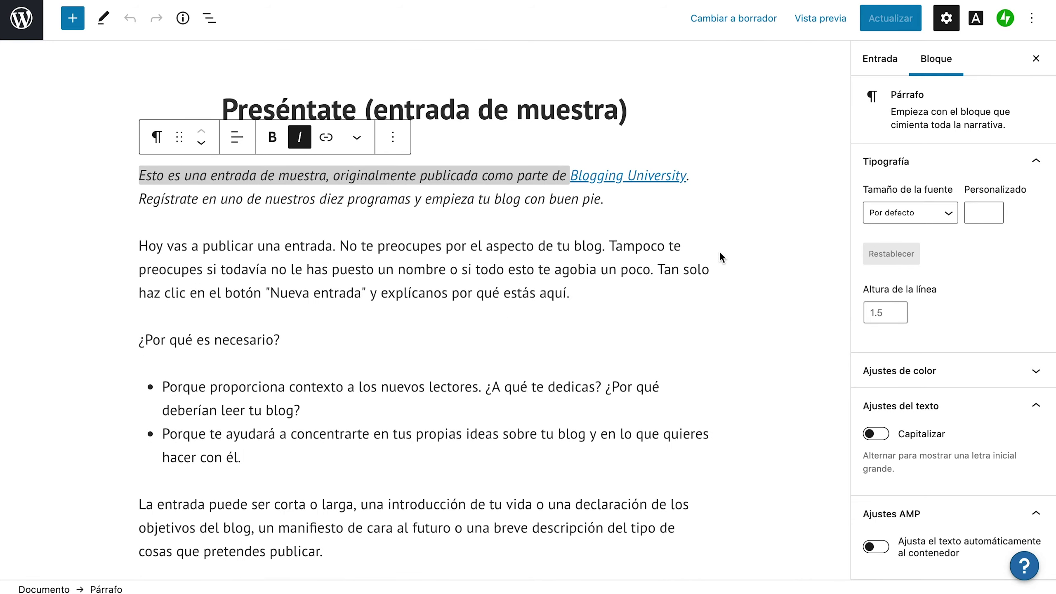
left_click(465, 273)
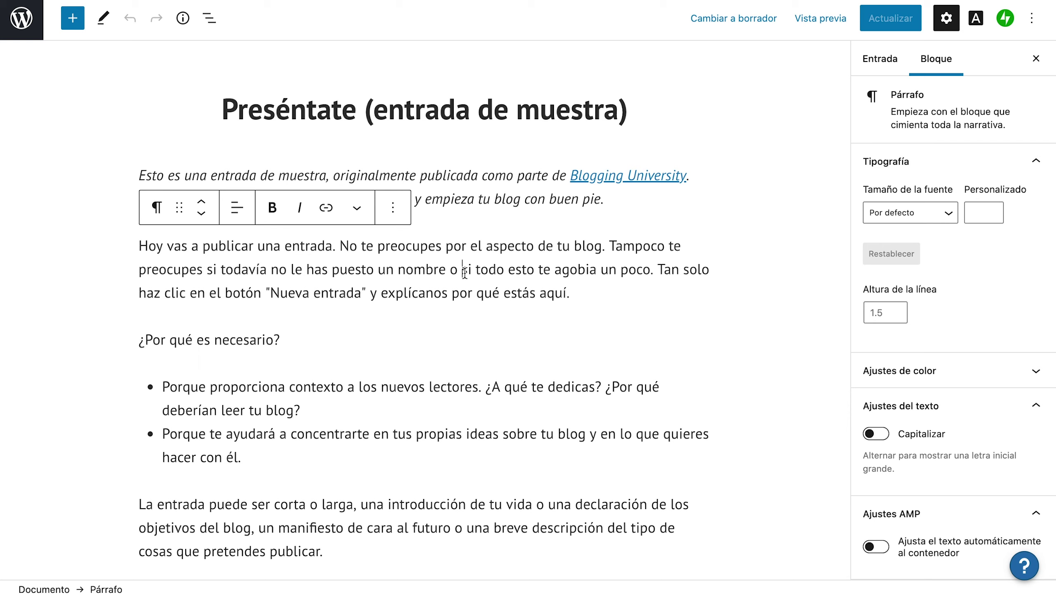
Replace the post's title with Perritos
left_click(625, 116)
left_click_drag(647, 114, 201, 88)
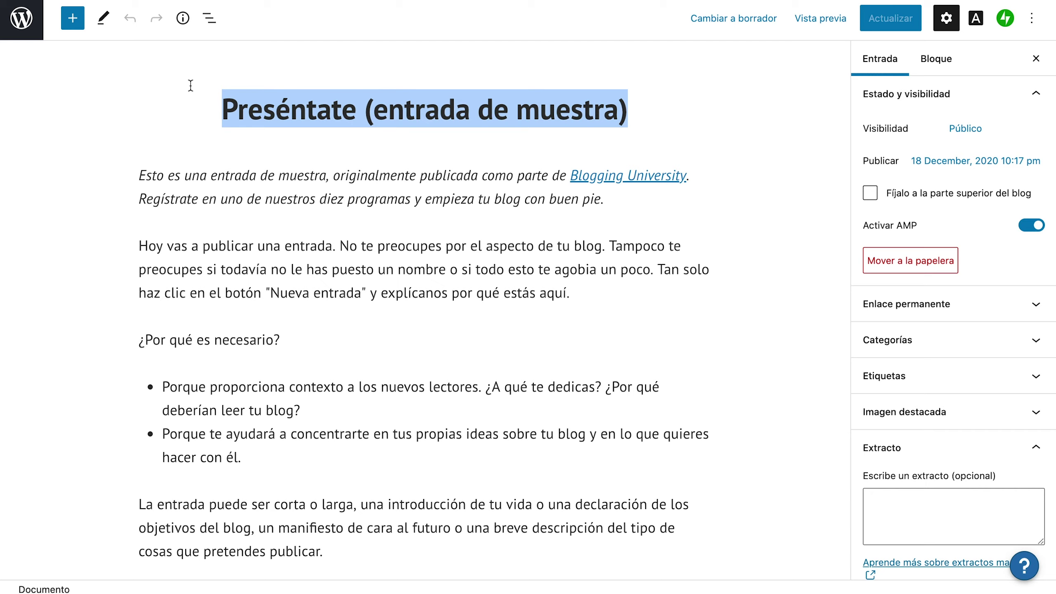
type("Perritos")
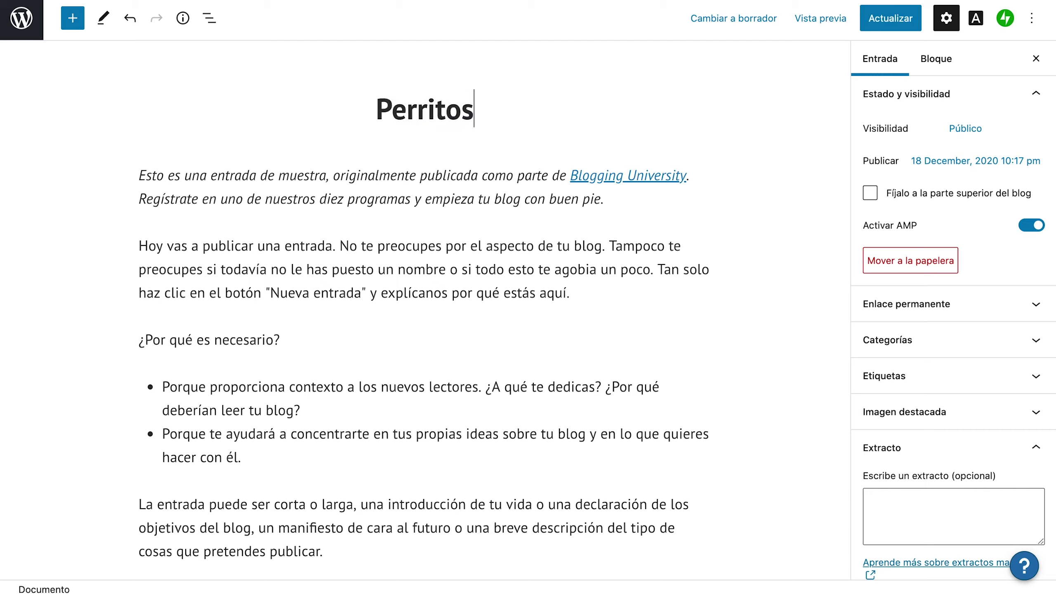
Replace the italic intro paragraph with the sentence "Los perritos son bonitos."
left_click_drag(570, 175, 139, 175)
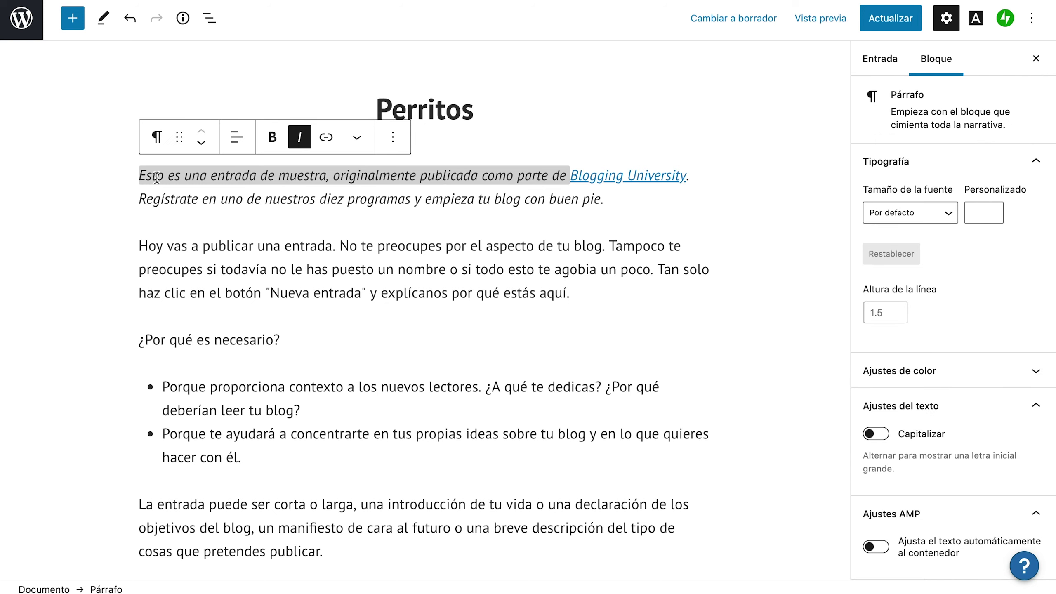
left_click_drag(638, 187, 104, 182)
type("Lo")
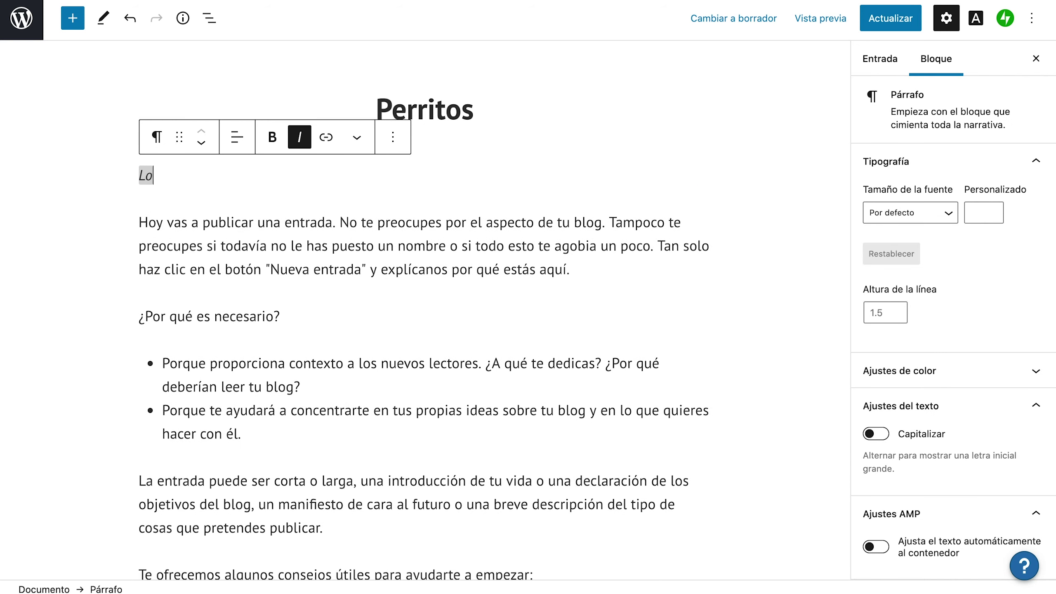
type("s perritos so")
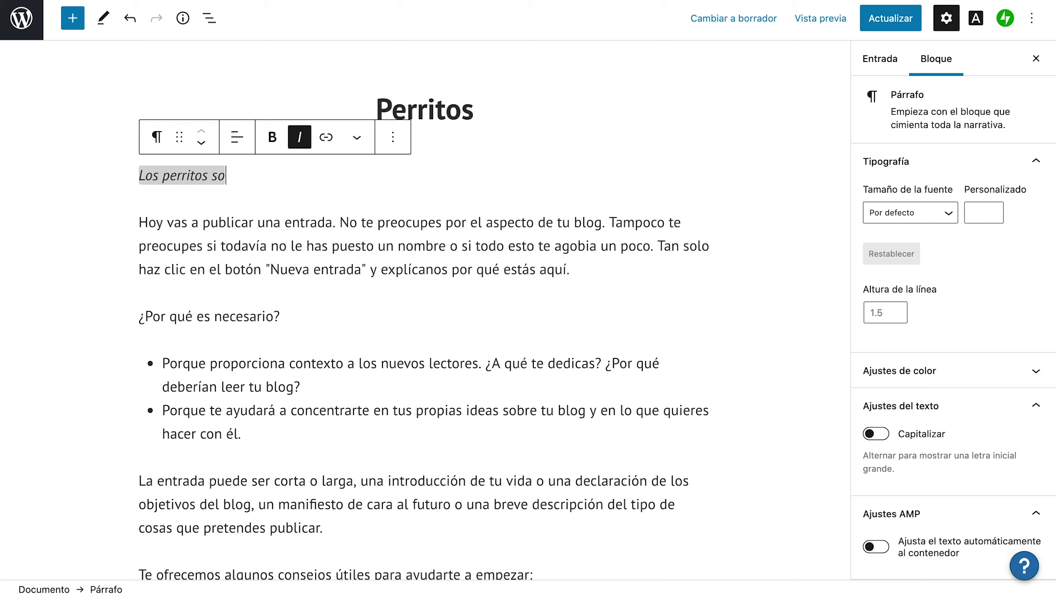
type("n bonitos.")
Clear the remaining sample text of the post below the italic intro sentence
key("ctrl+a")
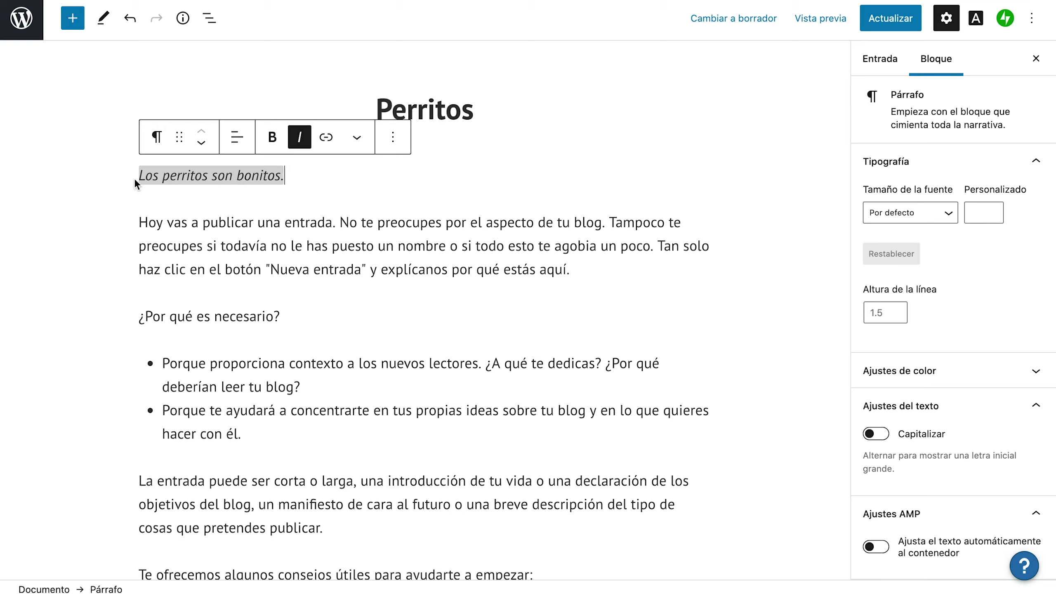
key("BackSpace")
left_click(235, 251)
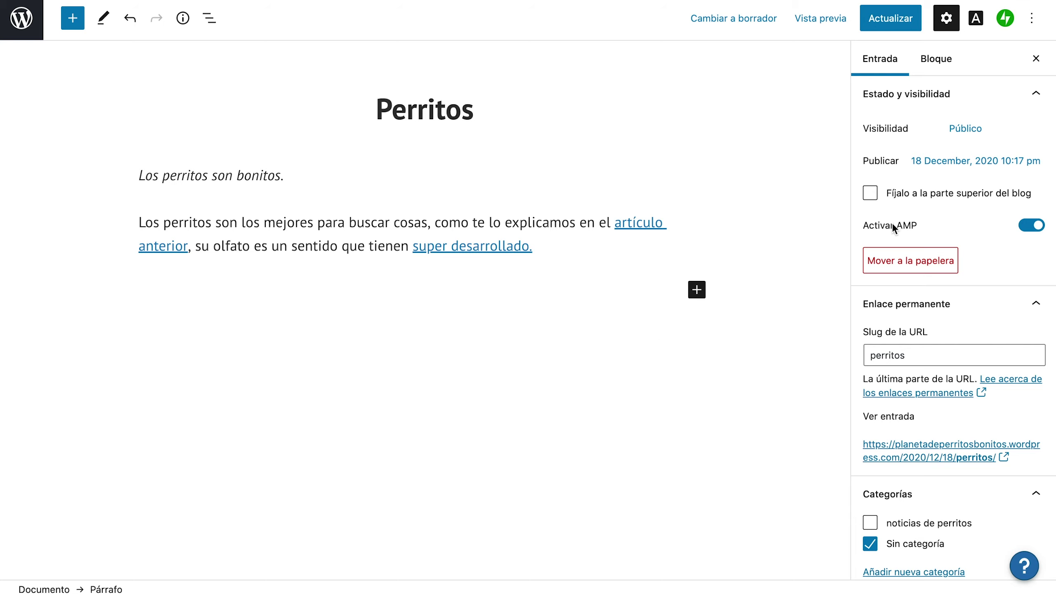
Add an empty paragraph below the one about searching for things and inspect the link options of "artículo anterior"
left_click(558, 252)
key("Return")
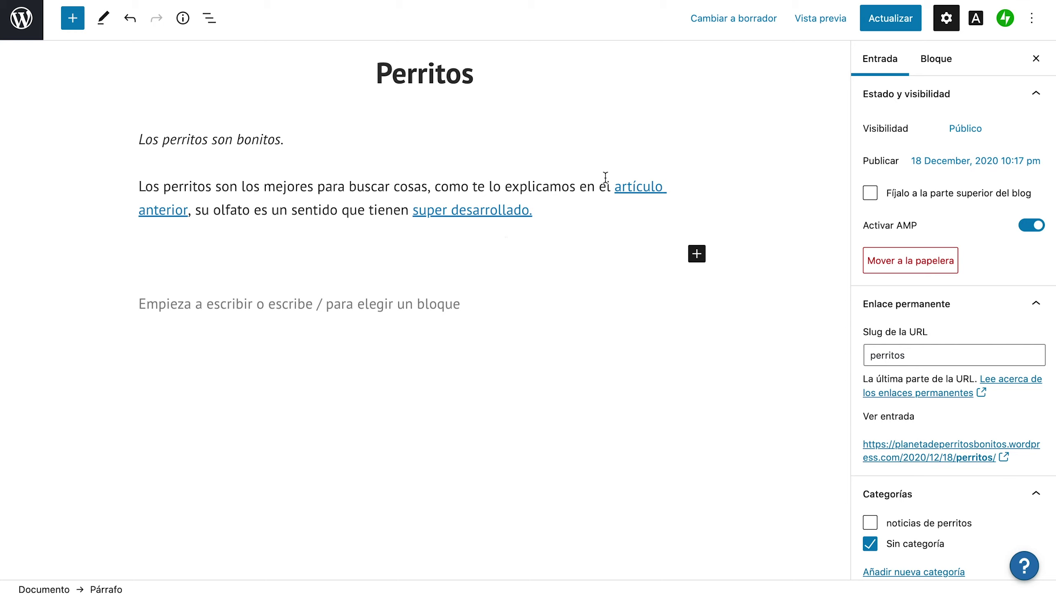
left_click(638, 187)
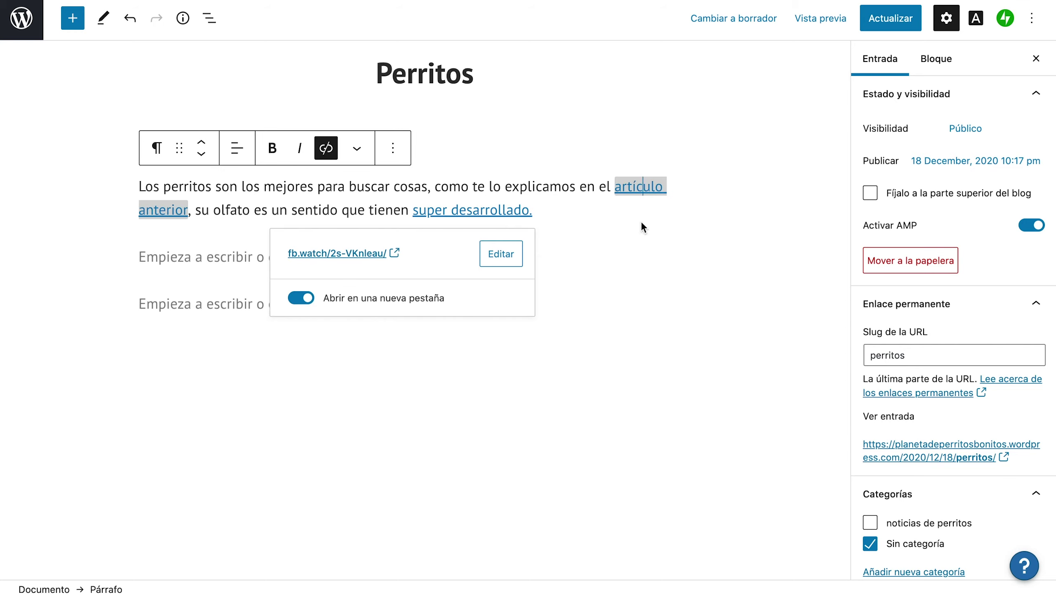
left_click(613, 250)
left_click(639, 197)
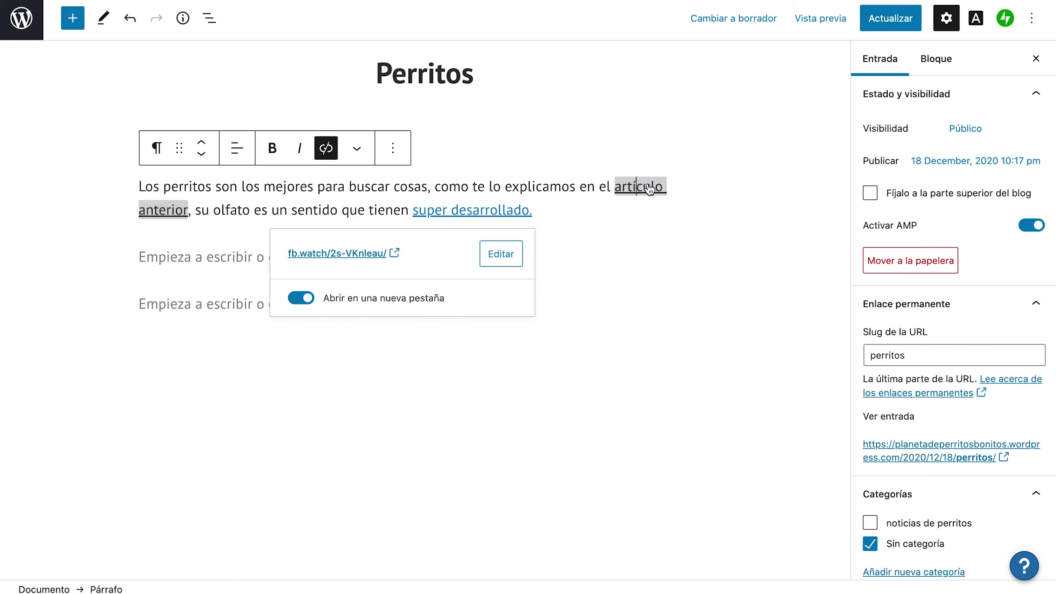
key("ctrl+z")
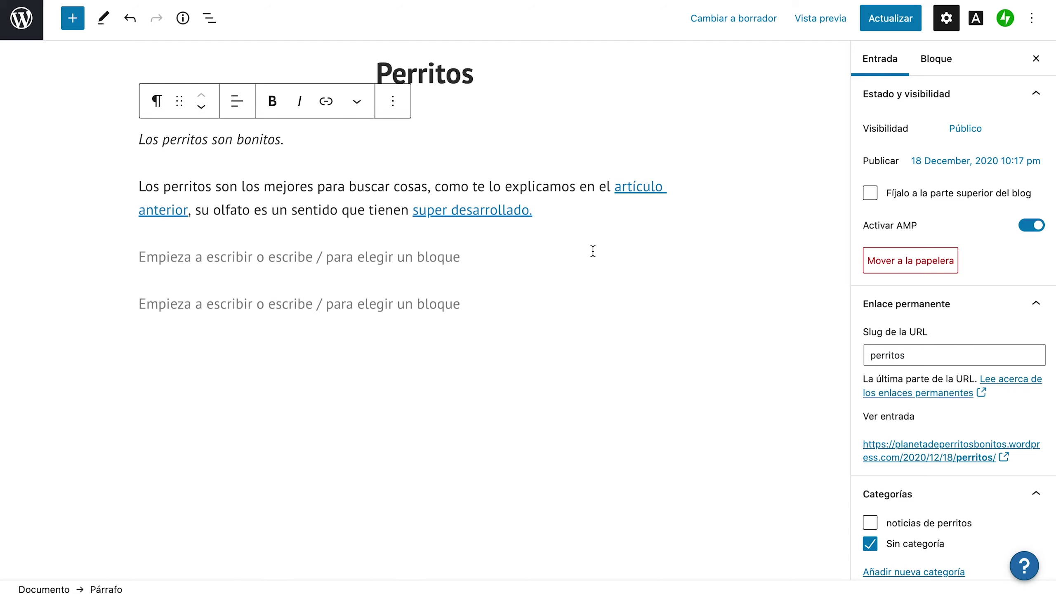
left_click(331, 244)
type("Perrito")
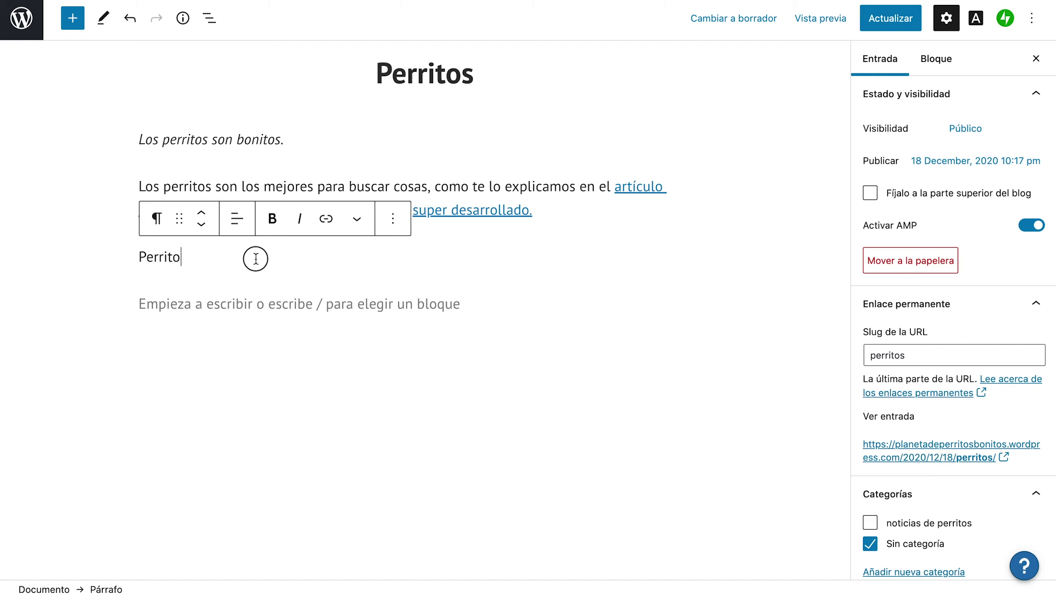
left_click_drag(216, 257, 120, 264)
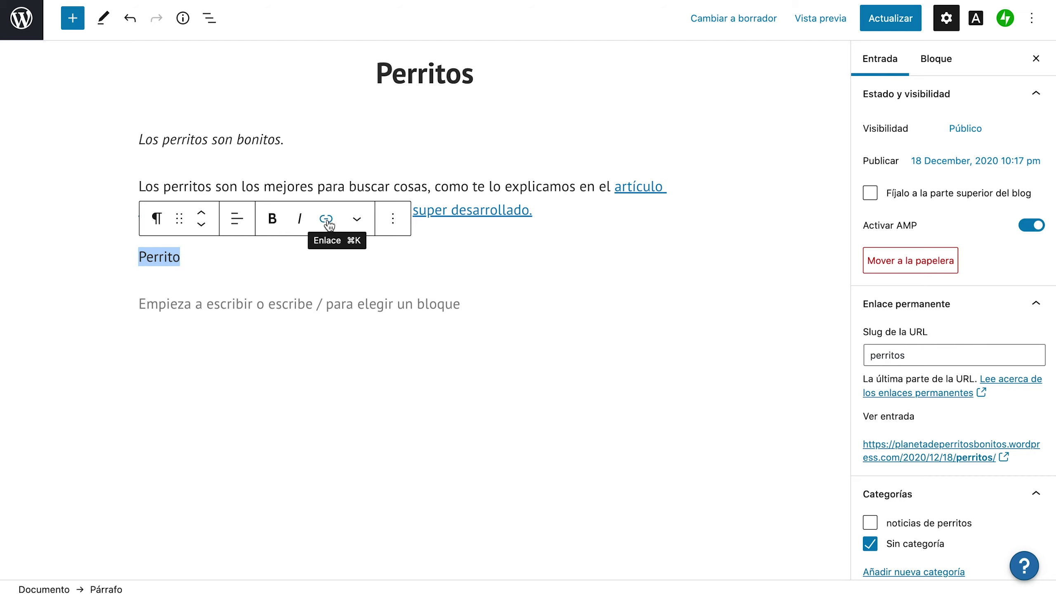
left_click(328, 224)
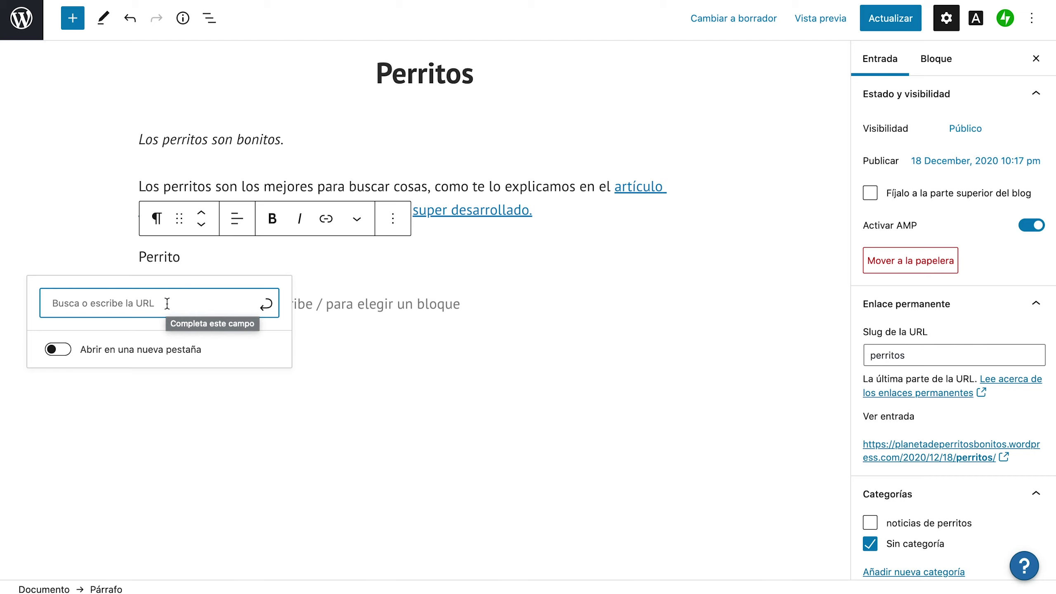
type("https://fb.watch/2s-VKnleau/")
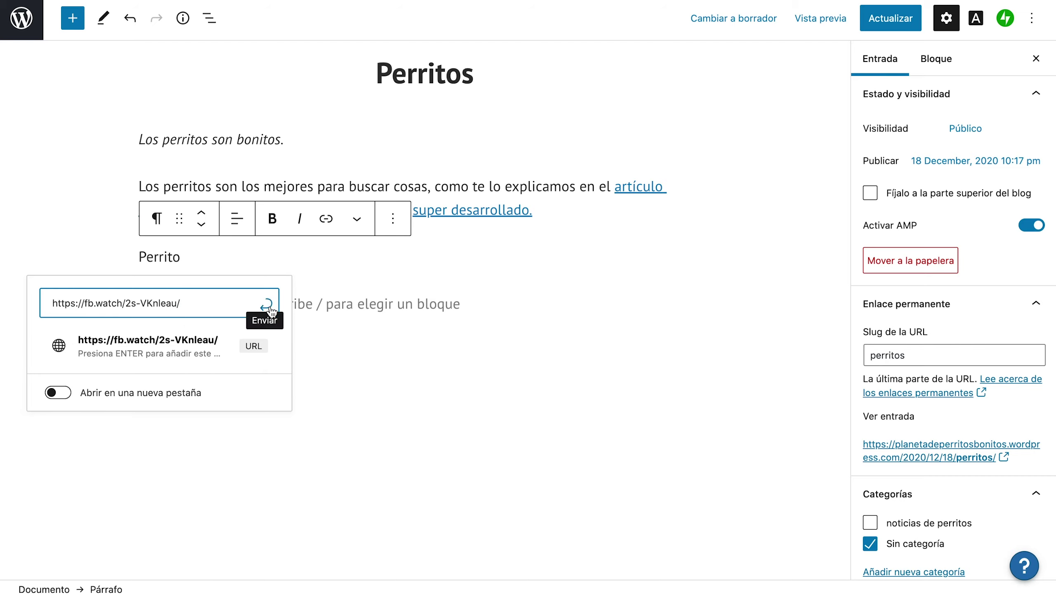
left_click(271, 310)
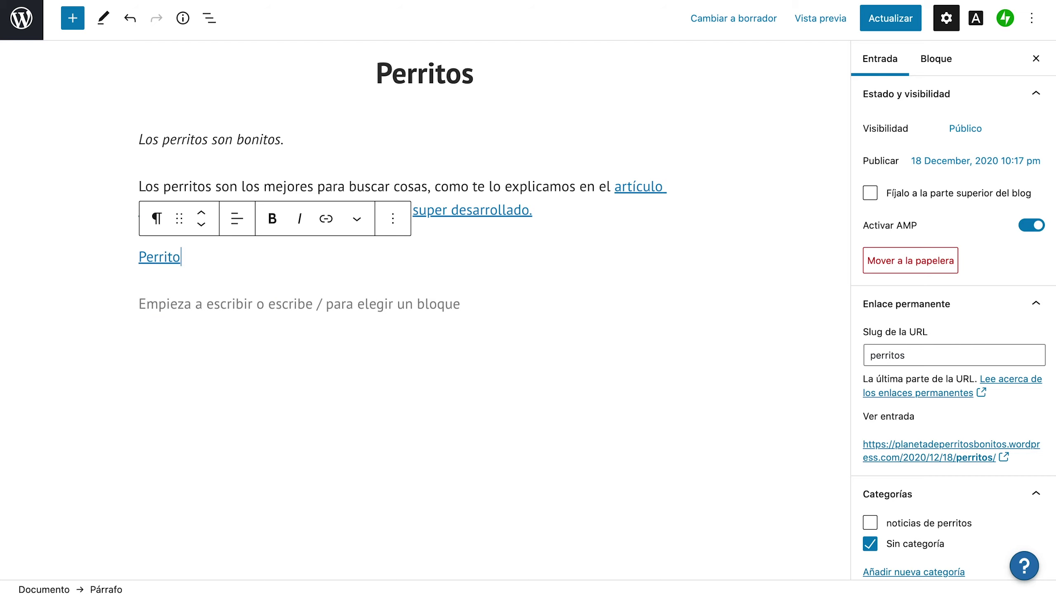
left_click(197, 255)
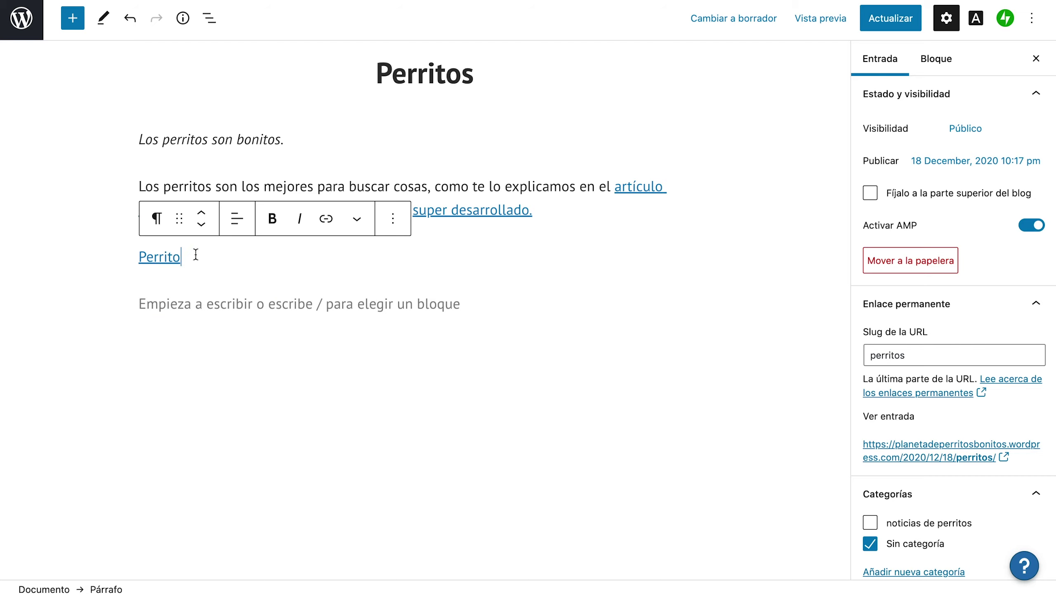
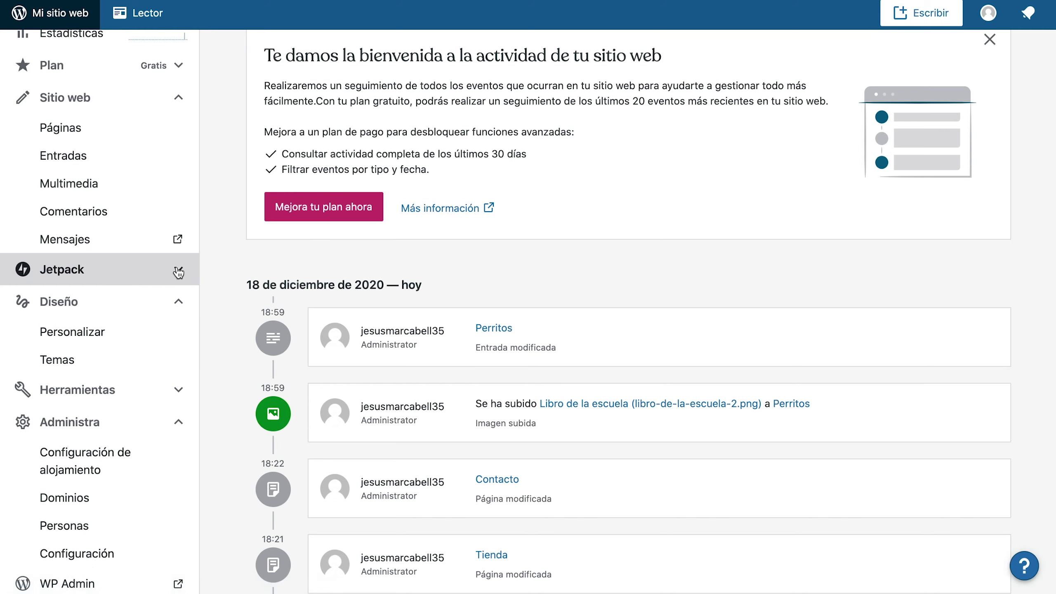
Review the site's Jetpack activity log and look at the Jetpack Backup page
triple_click(194, 281)
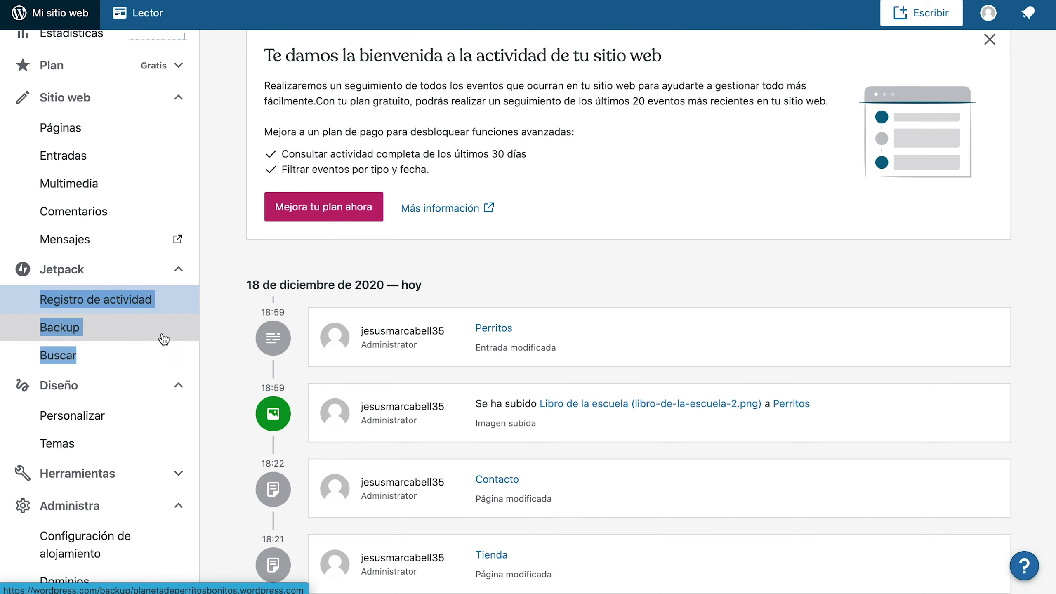
left_click(182, 299)
scroll(442, 472, "down", 10)
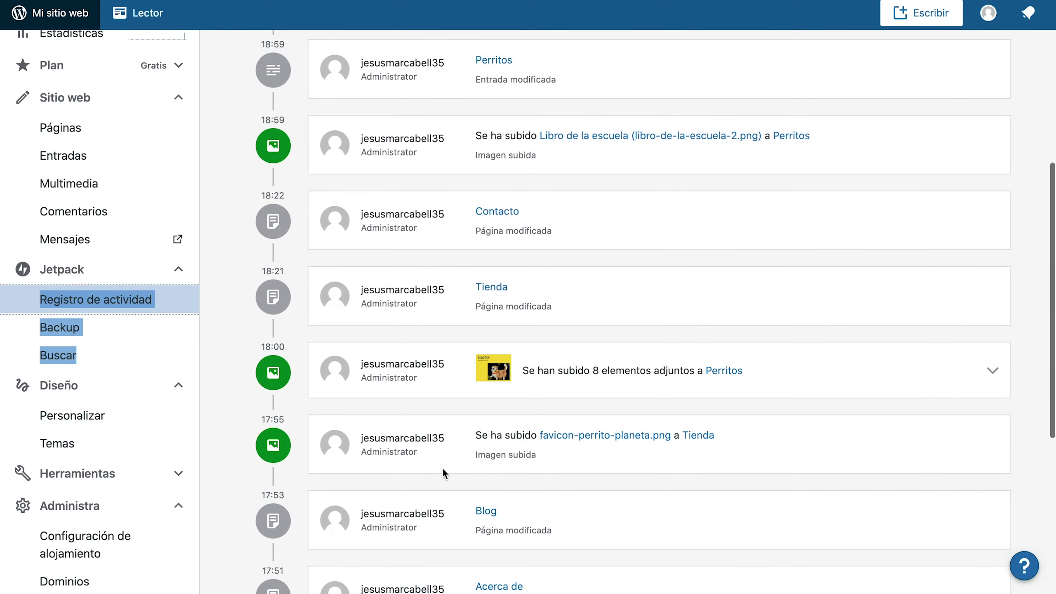
scroll(443, 471, "up", 10)
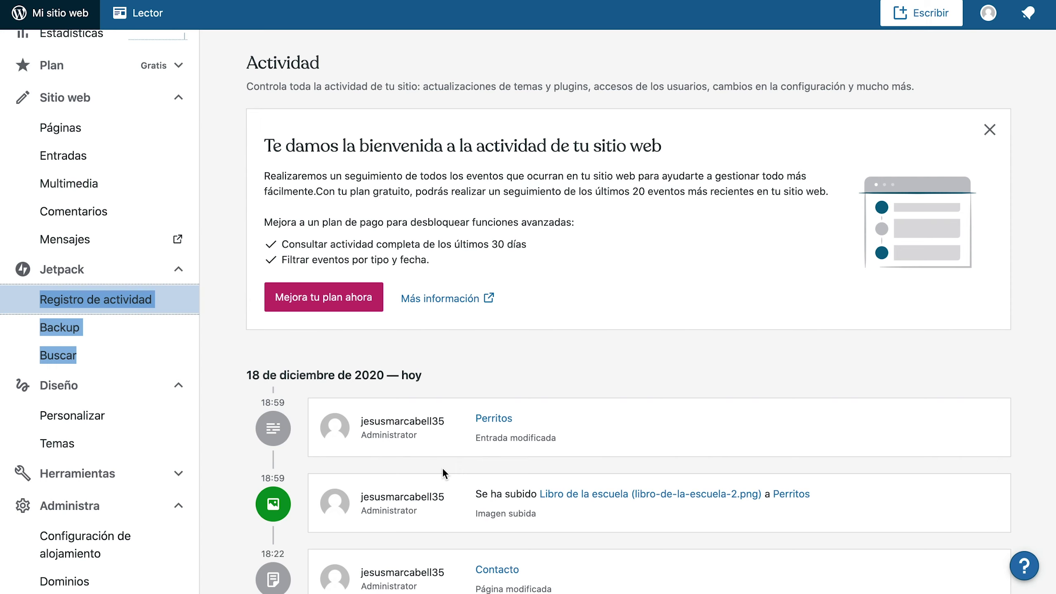
scroll(444, 474, "down", 10)
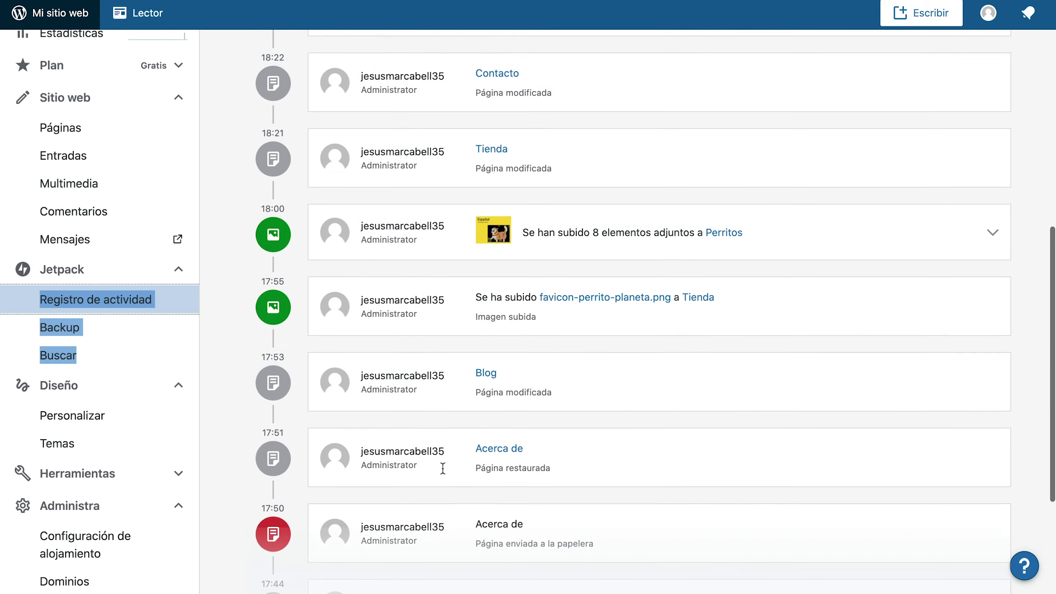
scroll(444, 474, "up", 10)
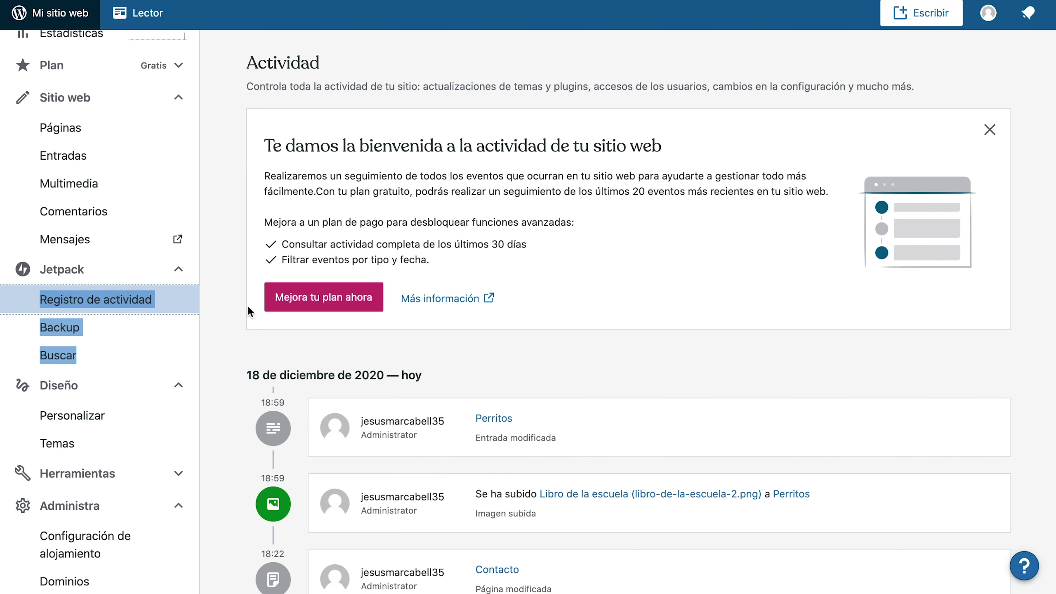
left_click(129, 325)
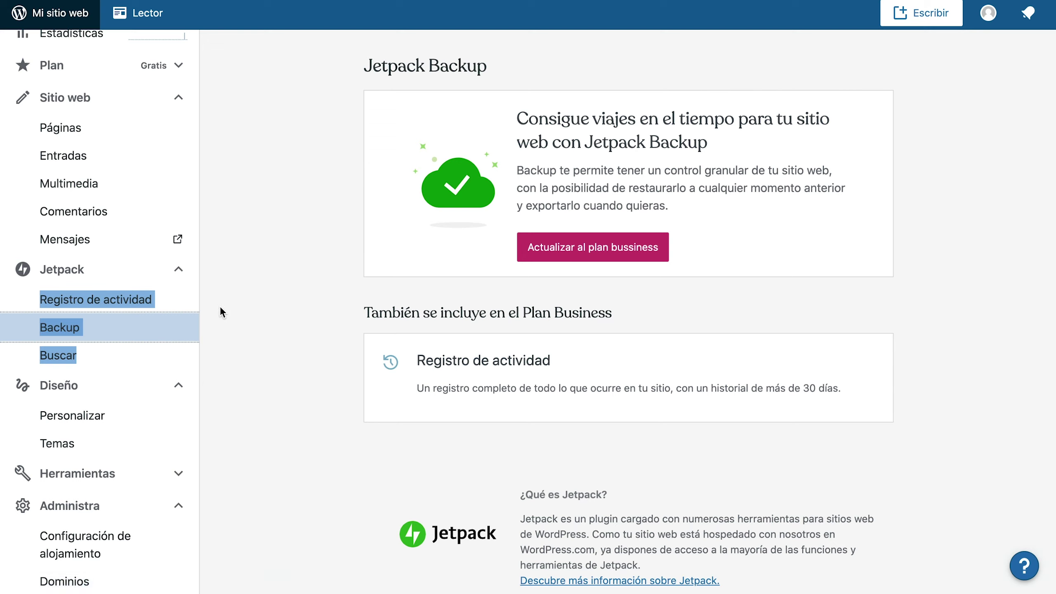
left_click(179, 269)
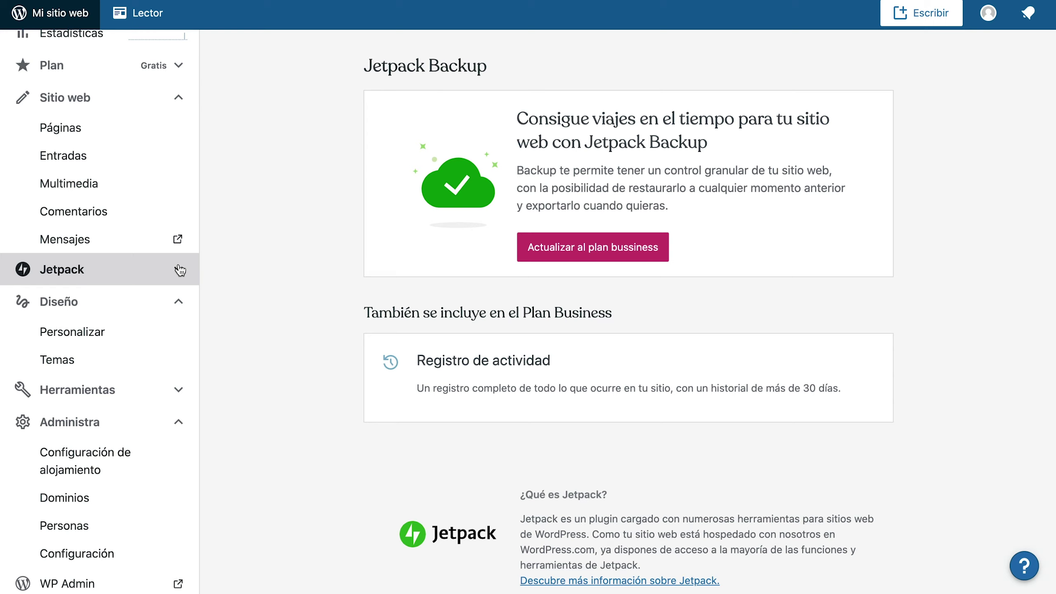
Open the site design customizer and look over the home page preview
left_click(171, 300)
left_click(162, 311)
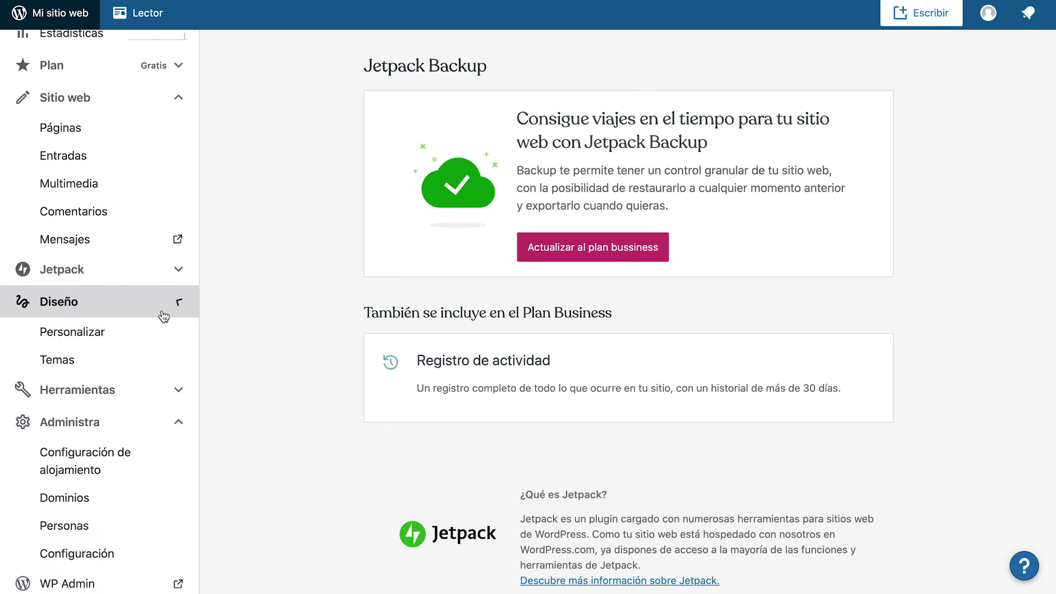
left_click(144, 337)
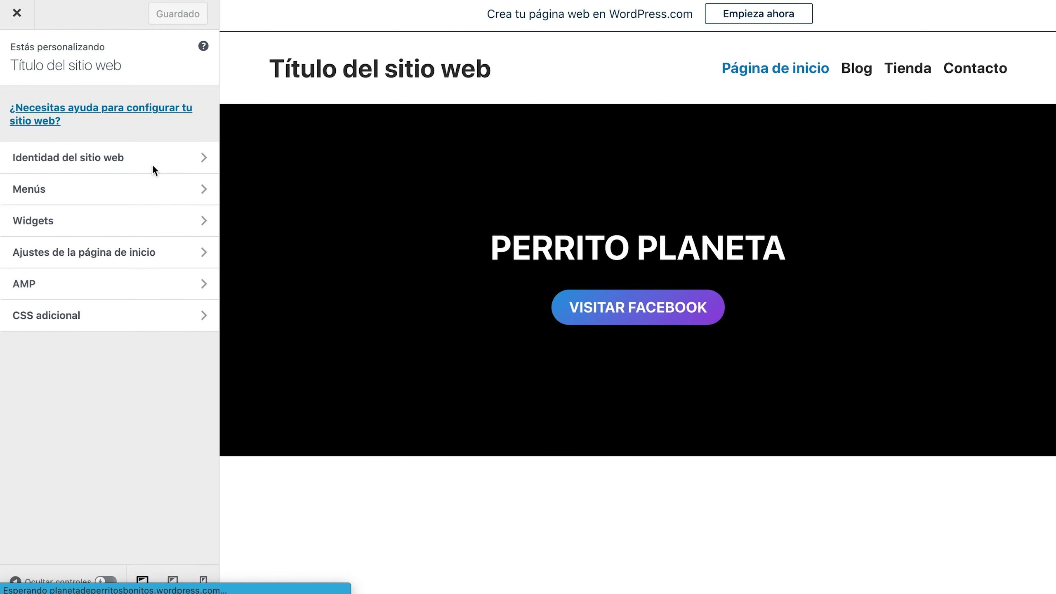
scroll(548, 237, "down", 10)
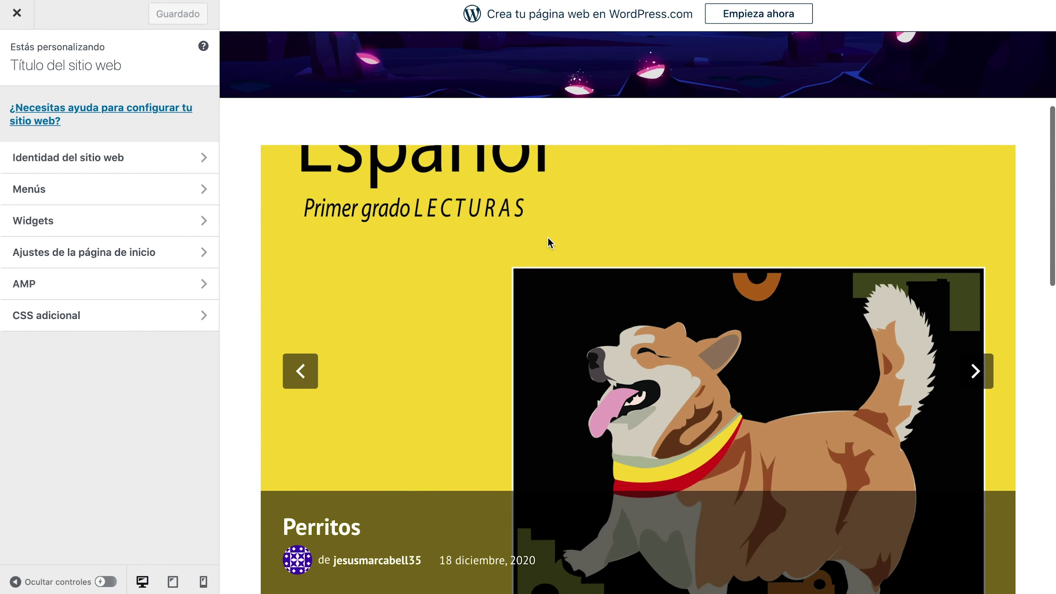
scroll(549, 243, "up", 10)
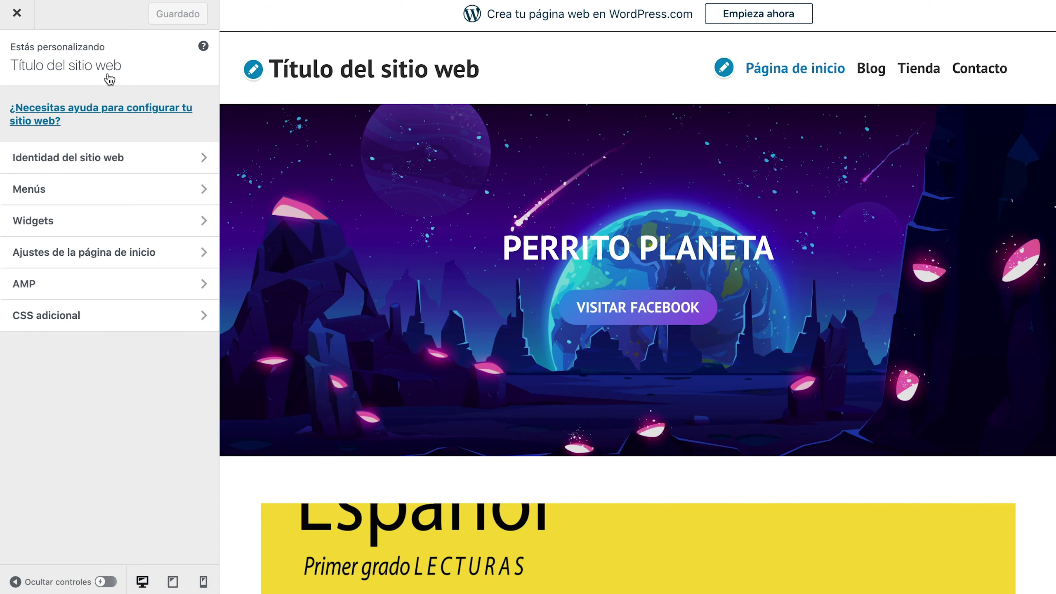
Set the site title to "Perrito Planeta" in the site identity settings
left_click(445, 72)
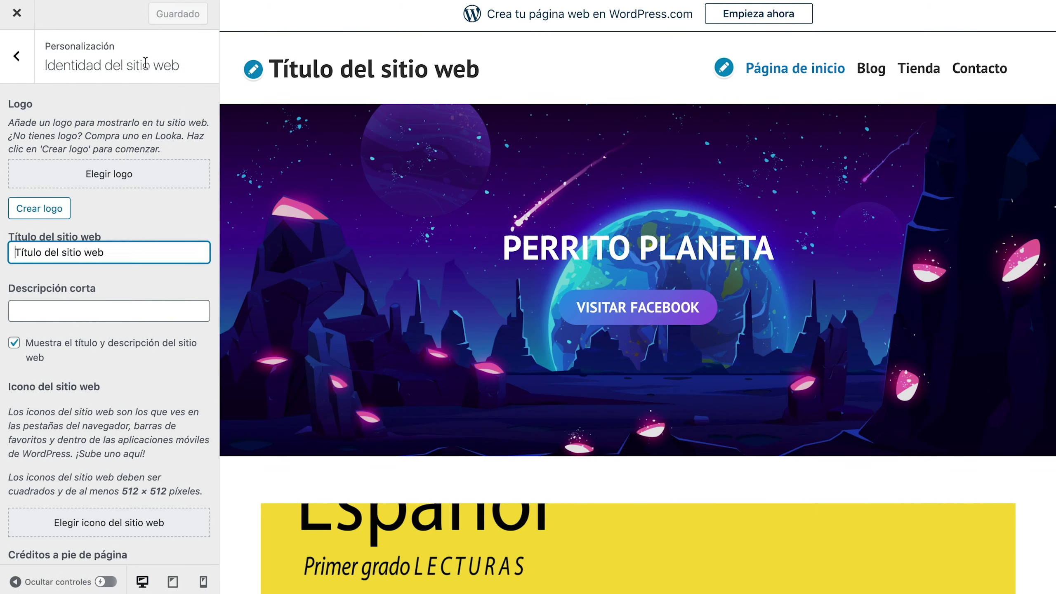
left_click_drag(131, 258, 6, 262)
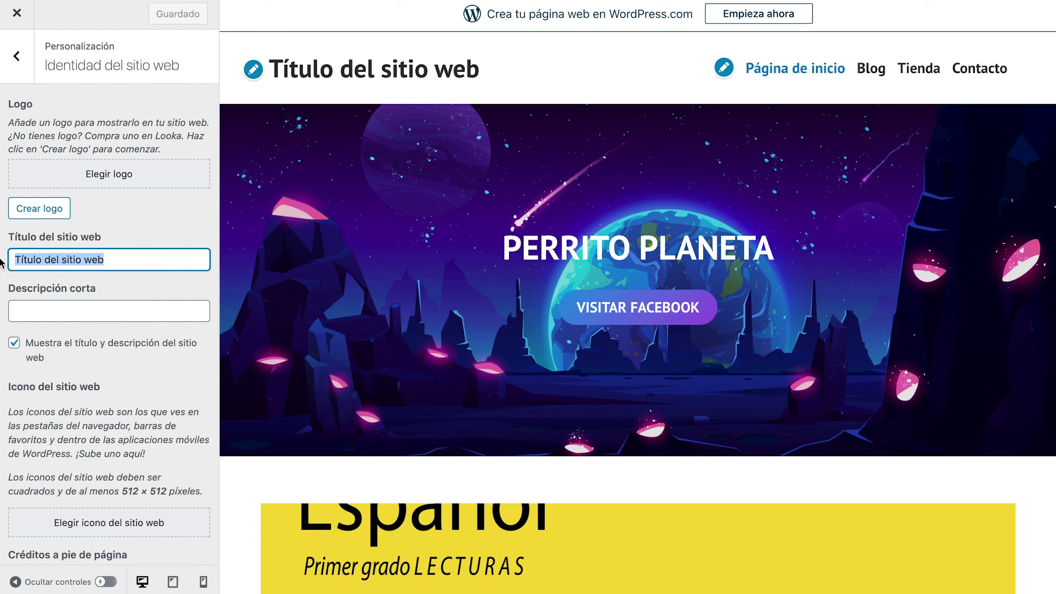
type("Perrito ")
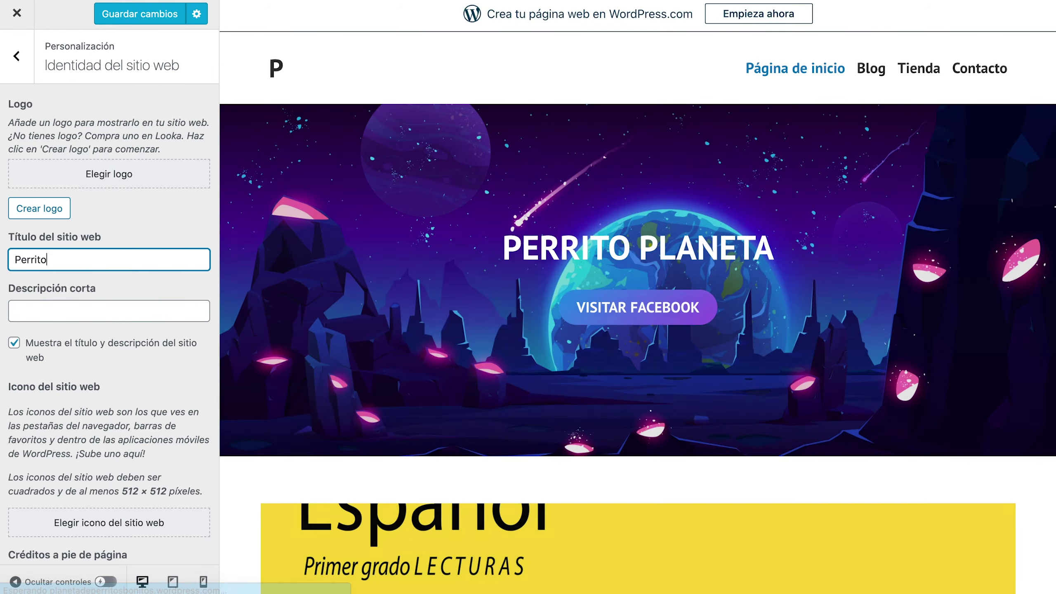
type("Planeta")
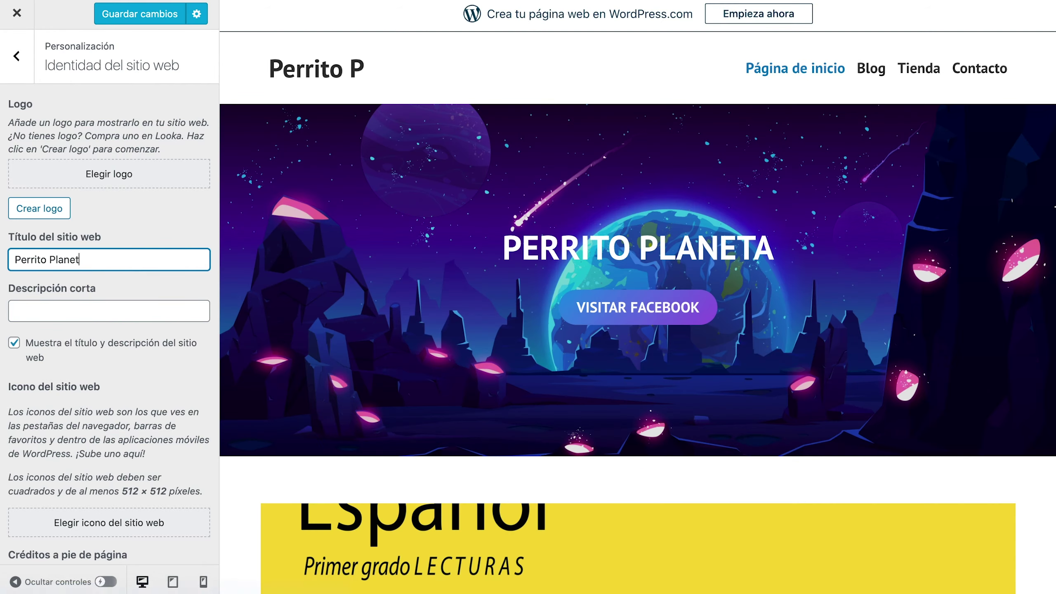
Enter "Planeta de Perritos" as the short description of the site
scroll(149, 366, "down", 2)
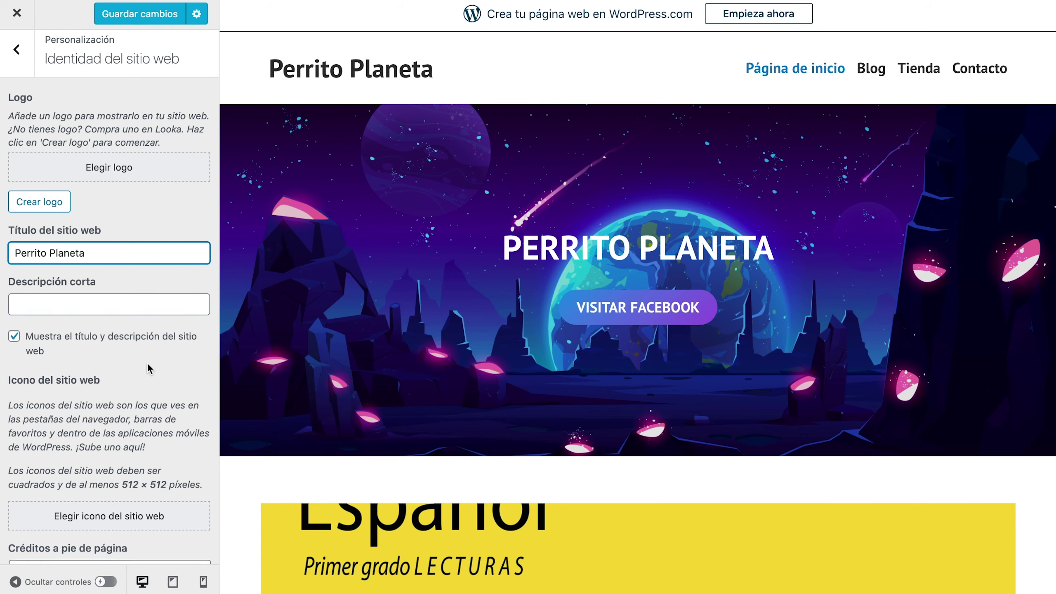
left_click(108, 274)
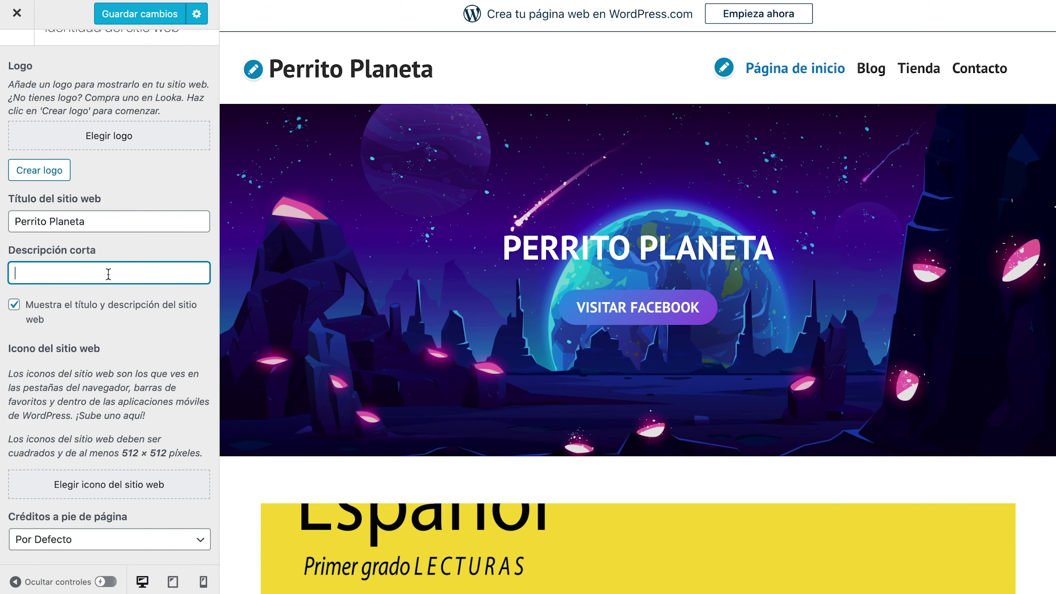
type("Planet")
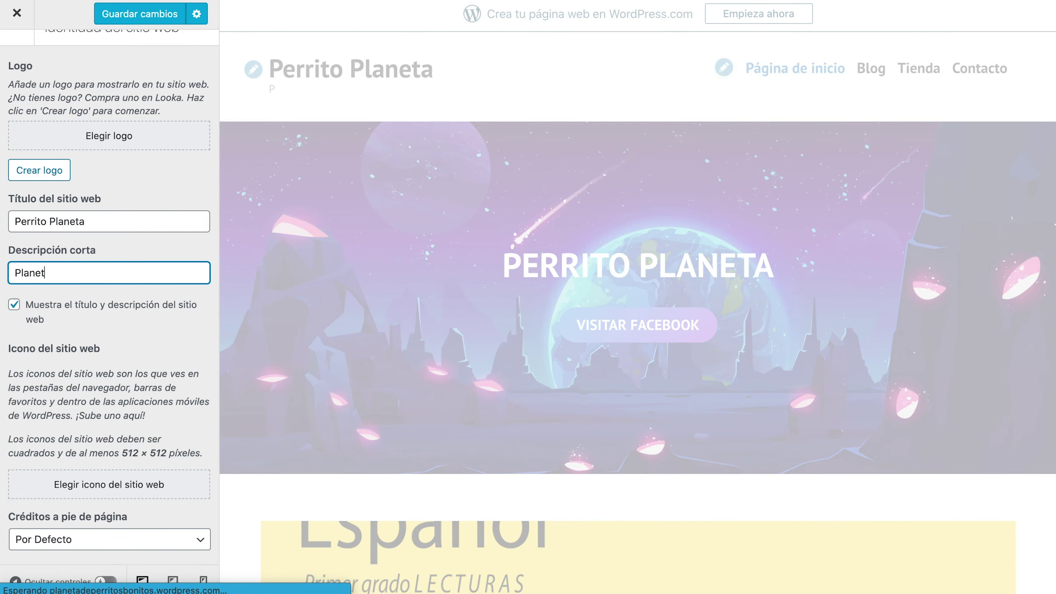
type("a de P")
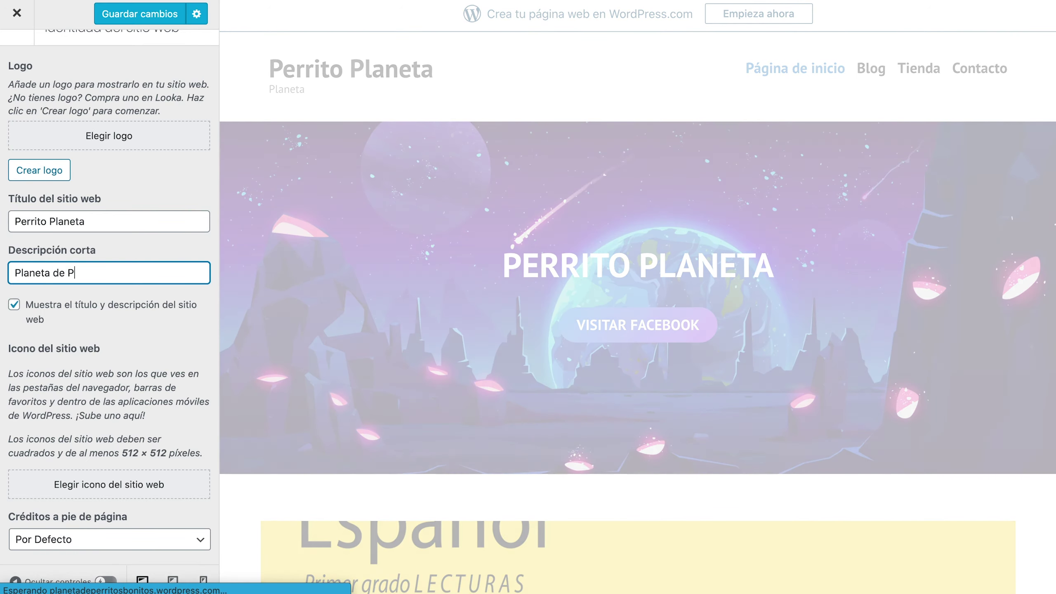
type("erritos")
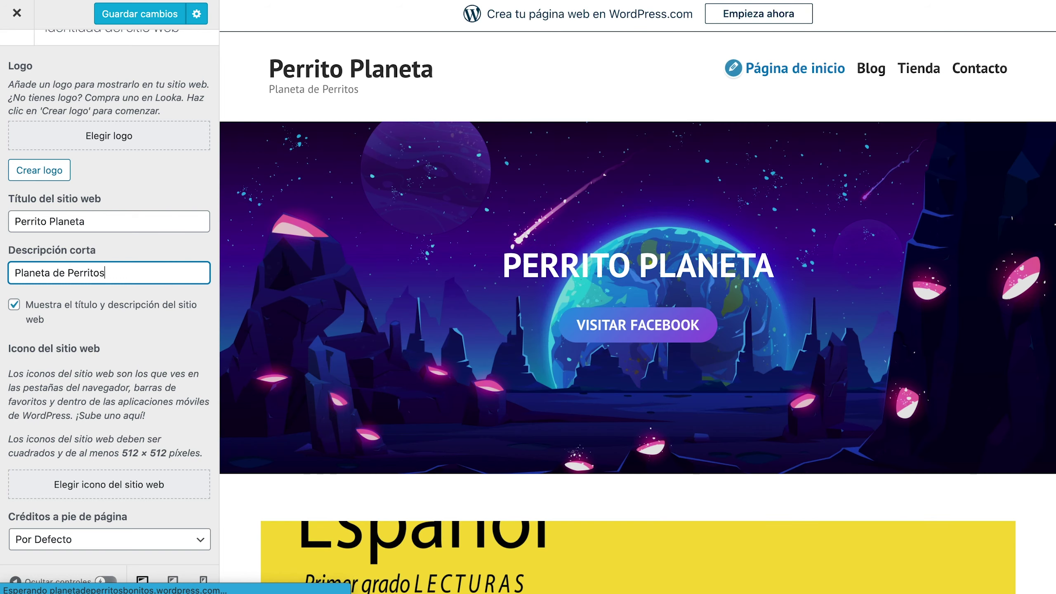
Clear the short description of the site
left_click_drag(125, 273, 0, 276)
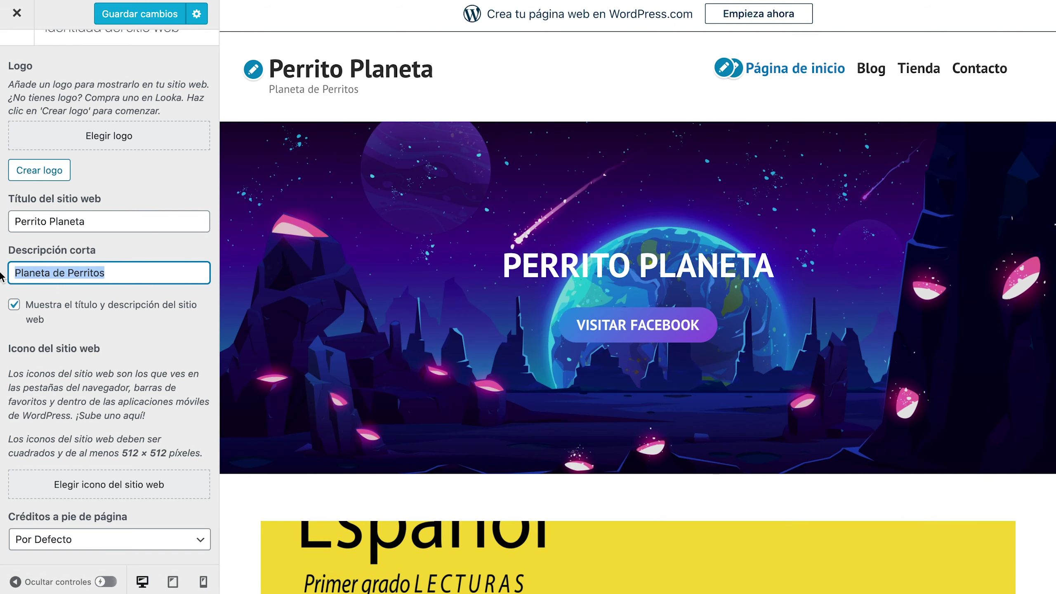
key("BackSpace")
left_click(202, 213)
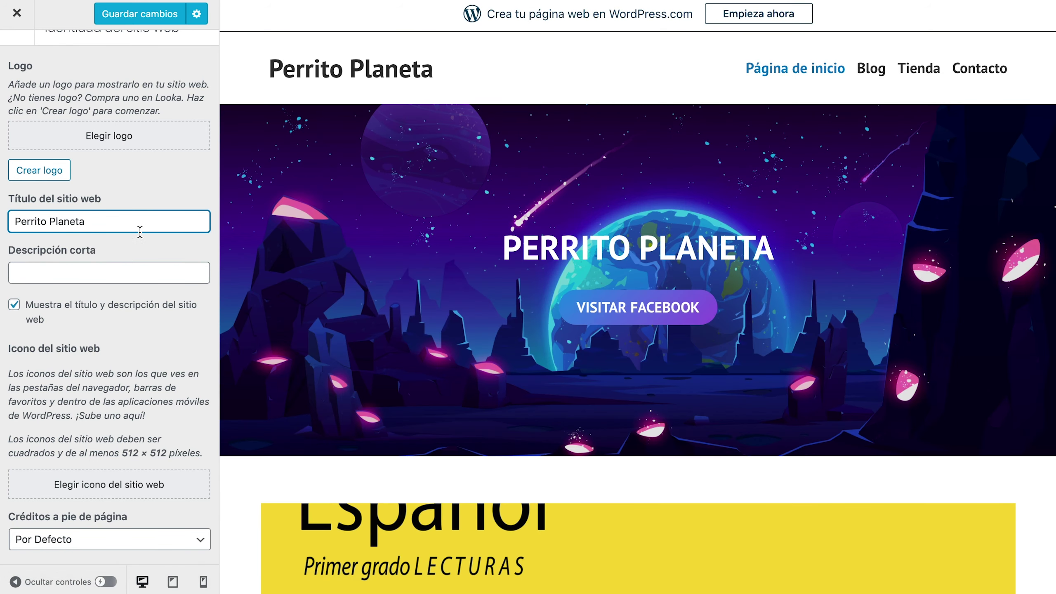
Set the media library image favicon-perrito-planeta.png as the site logo
scroll(155, 315, "up", 2)
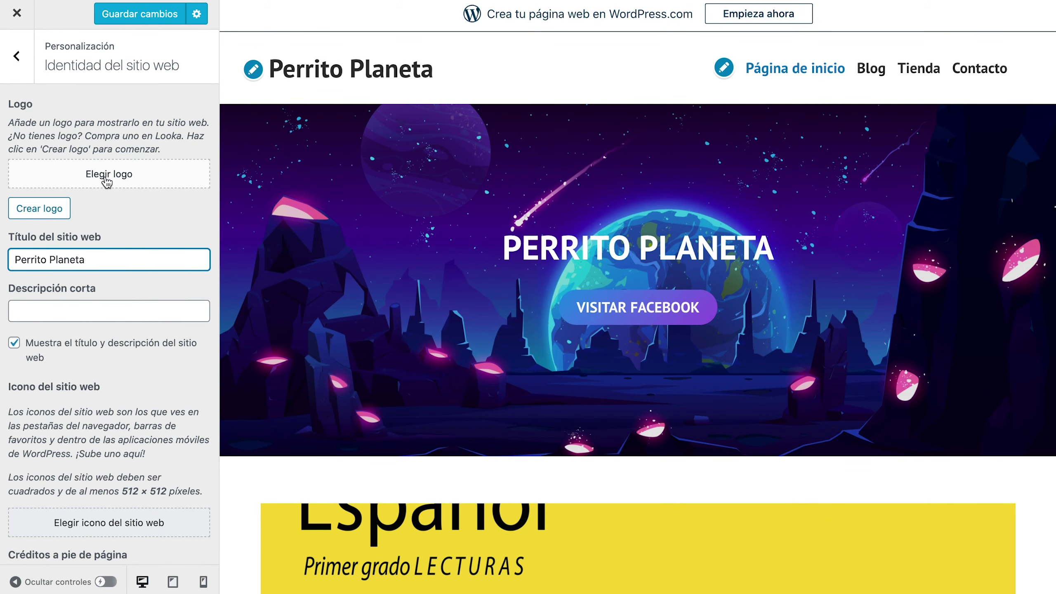
left_click(122, 175)
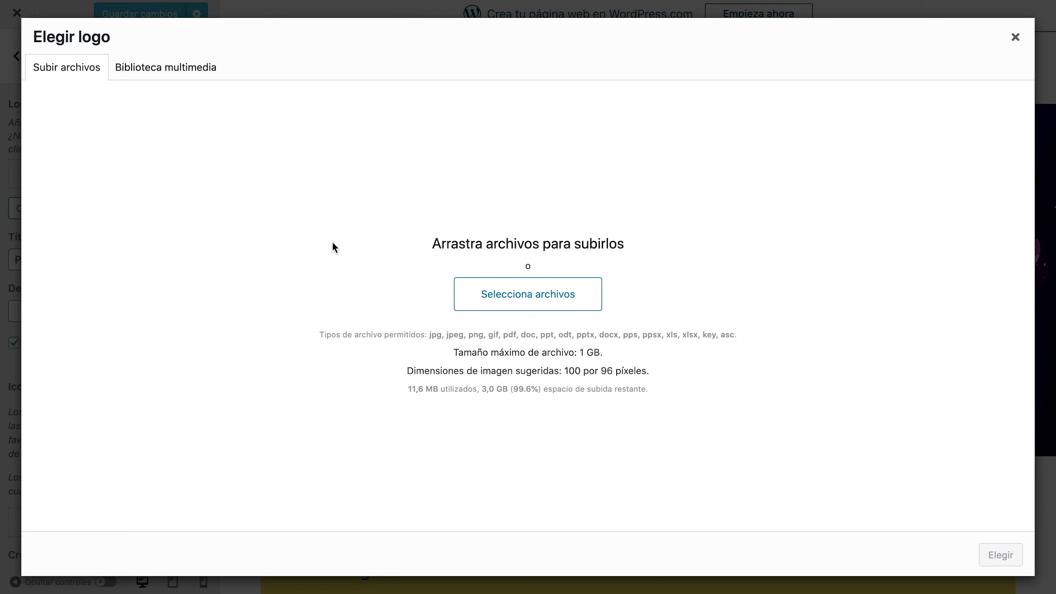
left_click(163, 67)
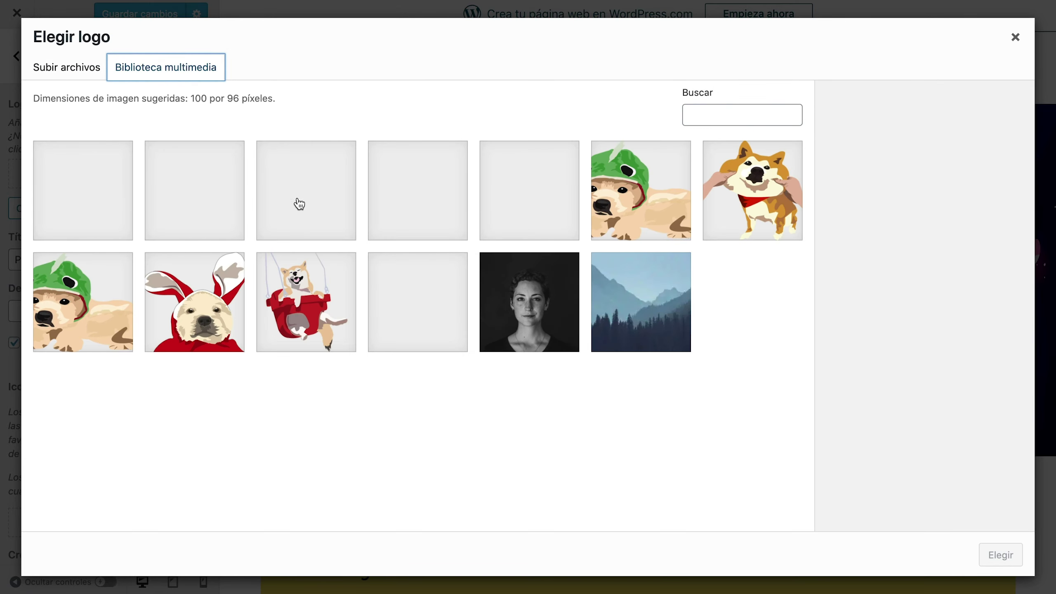
left_click(308, 308)
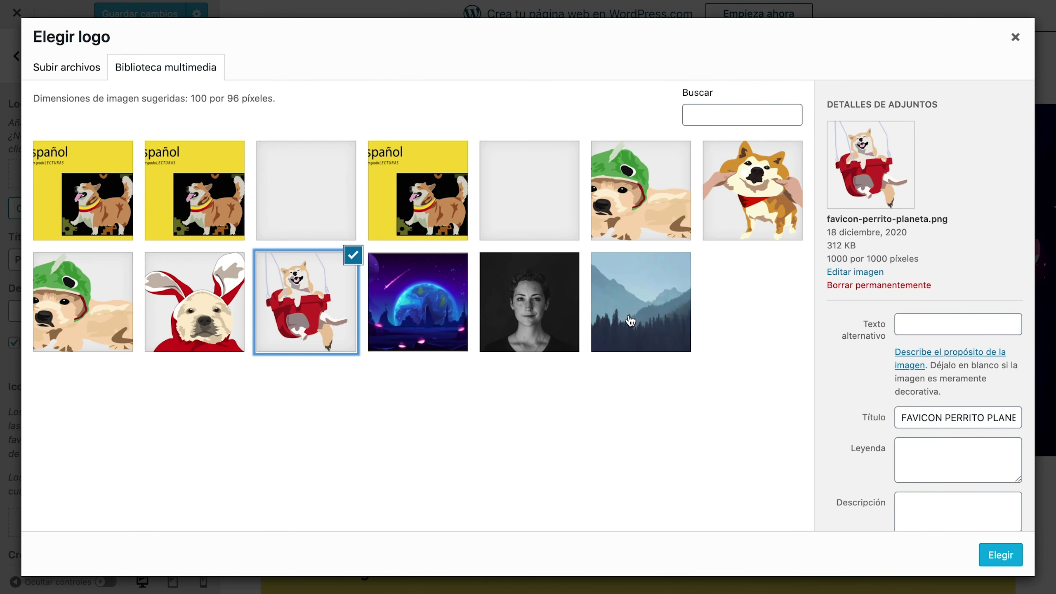
left_click(999, 555)
left_click(1010, 557)
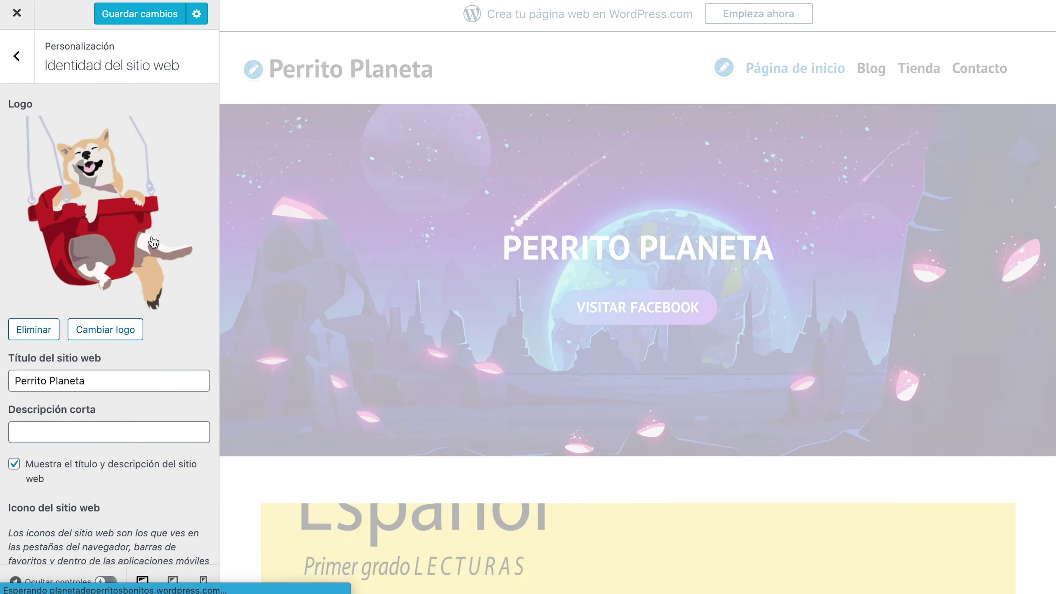
Check the logo in the home page preview and remove it from the site identity
scroll(343, 365, "down", 5)
scroll(342, 364, "down", 6)
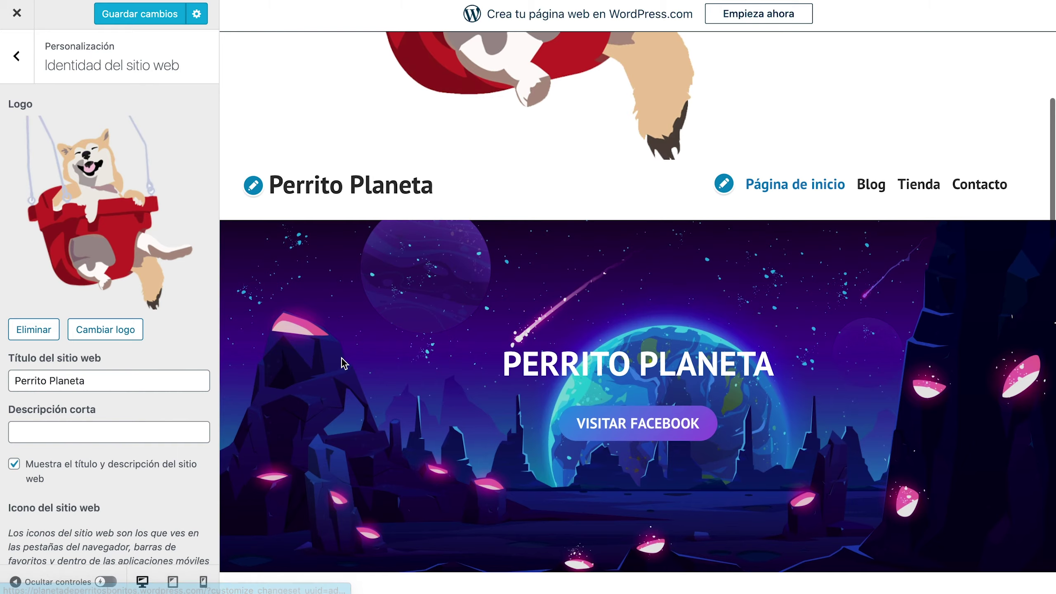
scroll(343, 364, "up", 8)
scroll(343, 365, "down", 2)
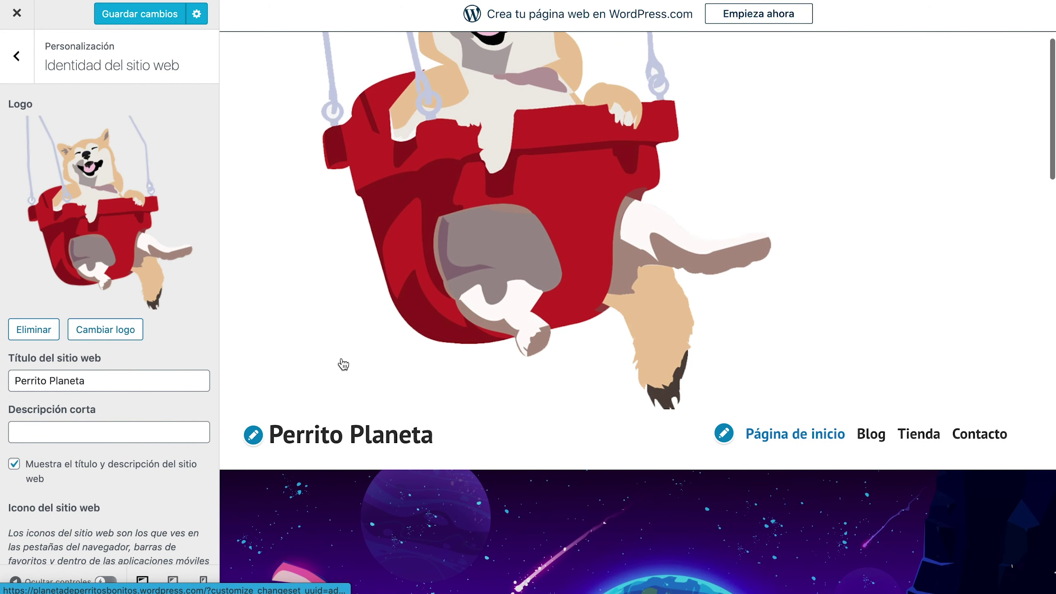
left_click(46, 332)
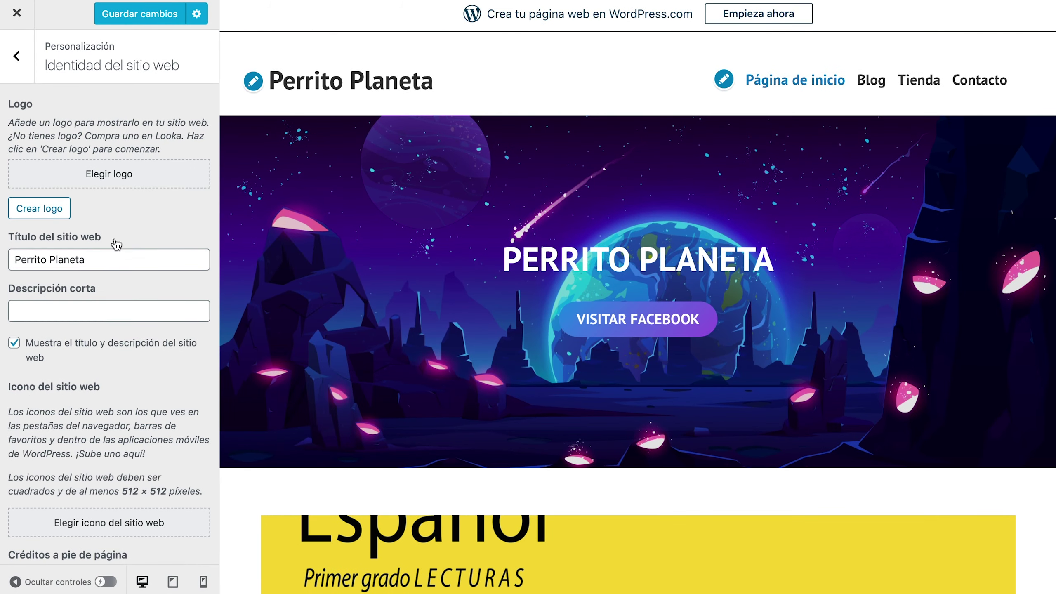
Set the media library image favicon-perrito-planeta.png as the site icon, cropped at its full extent, and save the changes
scroll(77, 261, "down", 2)
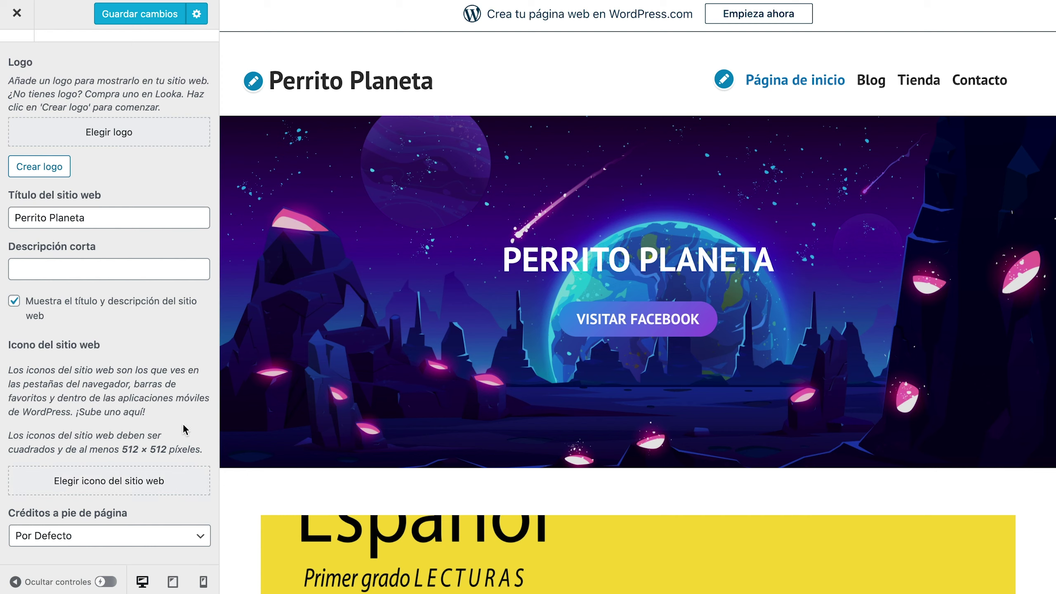
left_click(134, 487)
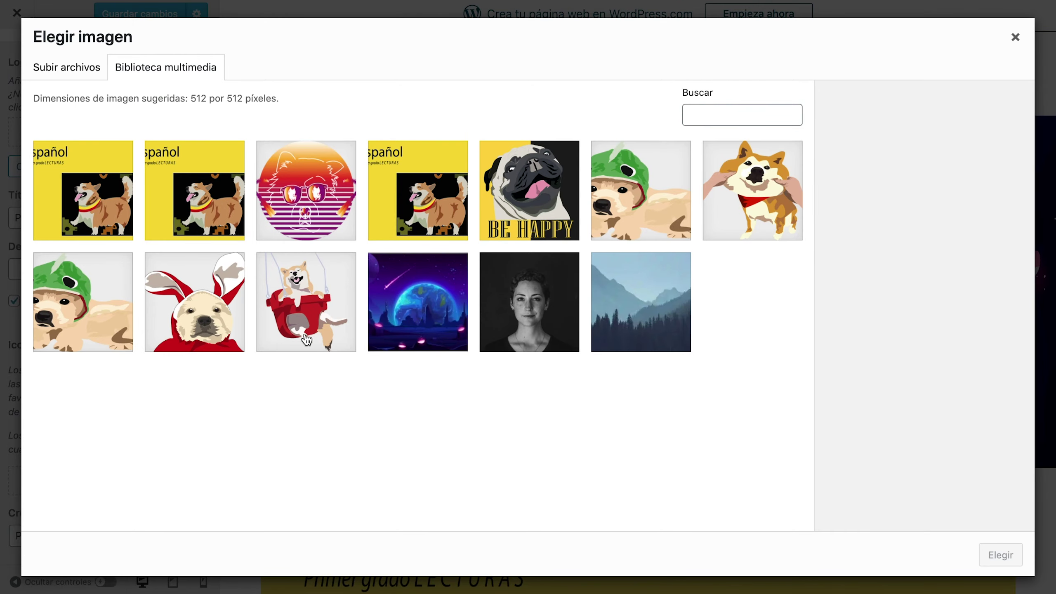
left_click(304, 289)
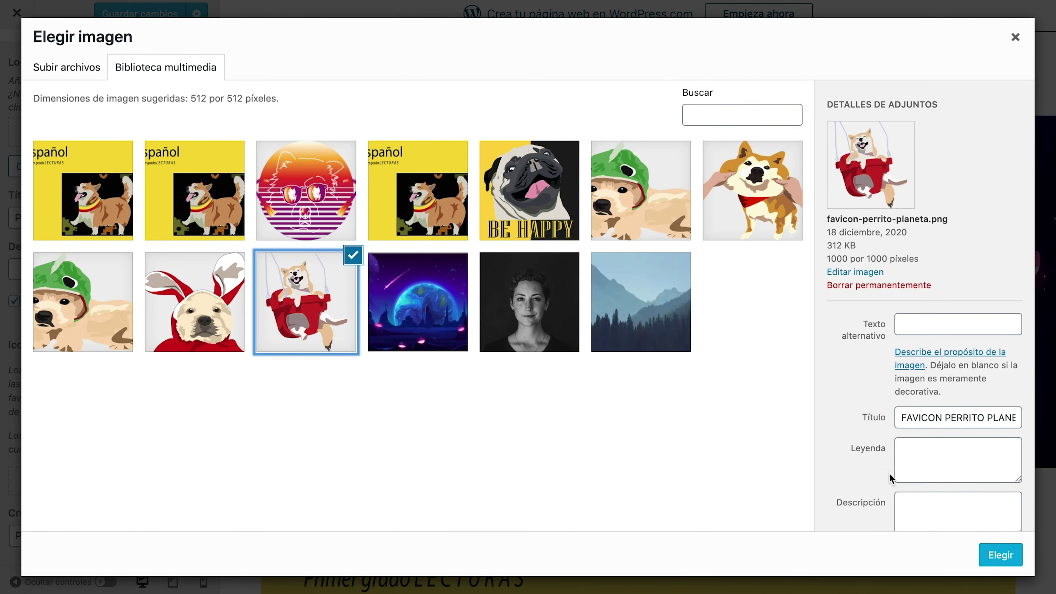
left_click(1003, 556)
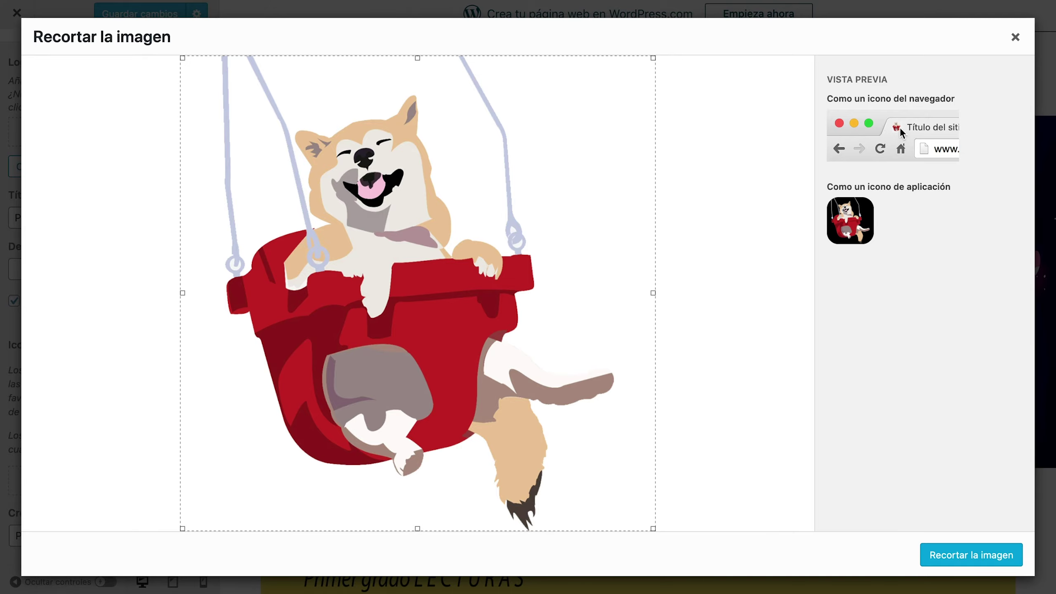
left_click_drag(890, 116, 911, 149)
left_click(967, 553)
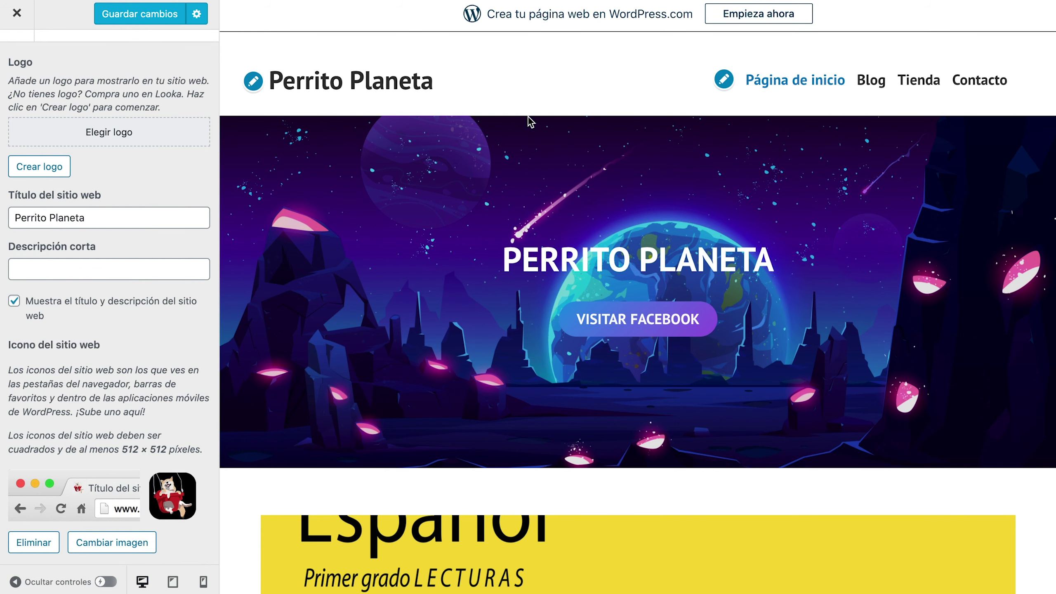
scroll(119, 485, "down", 2)
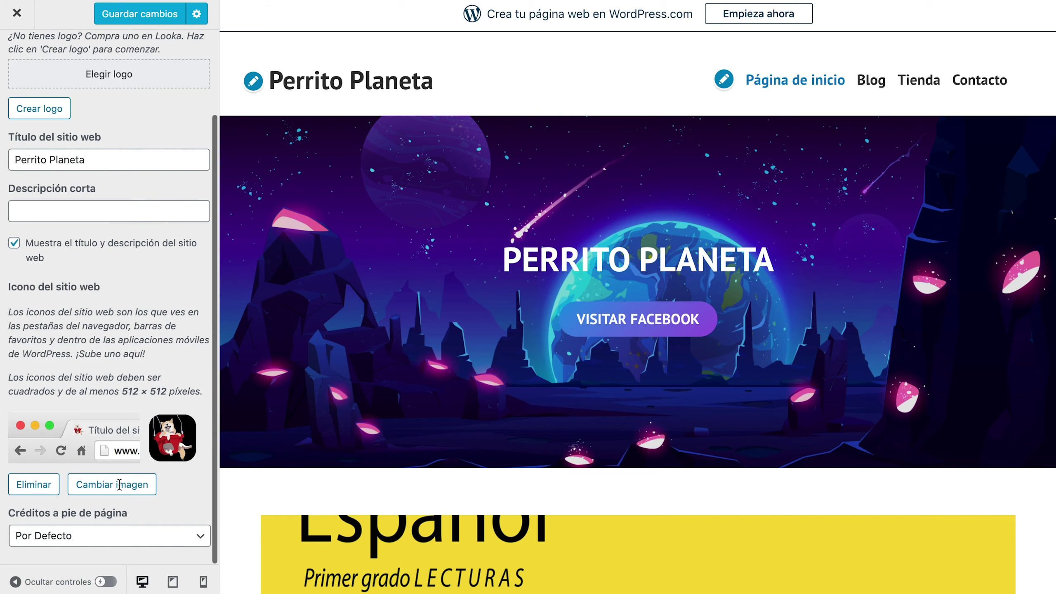
left_click(141, 14)
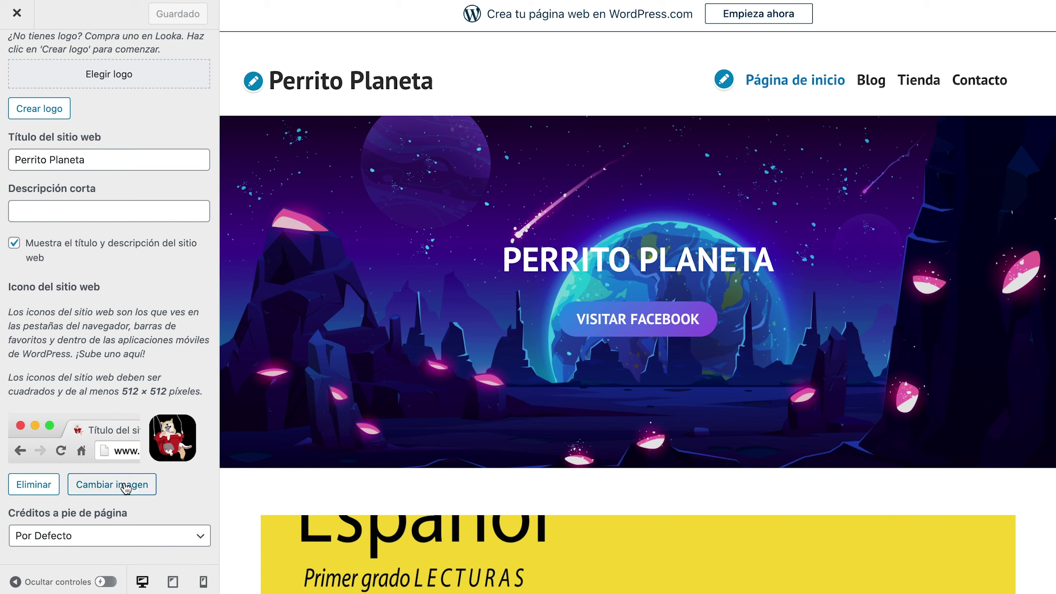
Try the Logo de WordPress.com and WordPress.com options for the footer credits and check them in the page footer preview
left_click(125, 536)
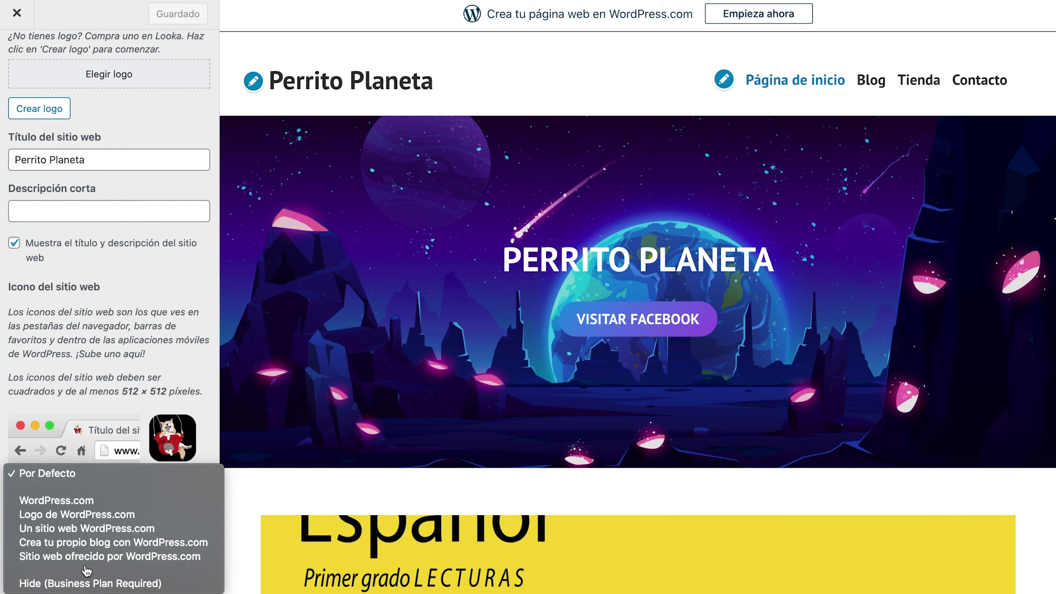
left_click(116, 514)
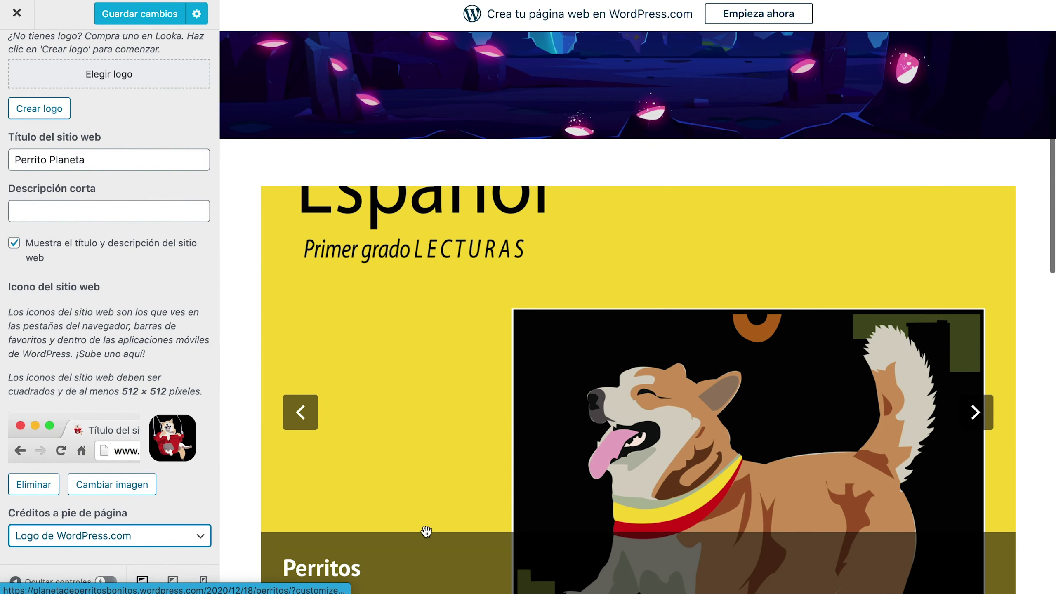
scroll(427, 532, "down", 15)
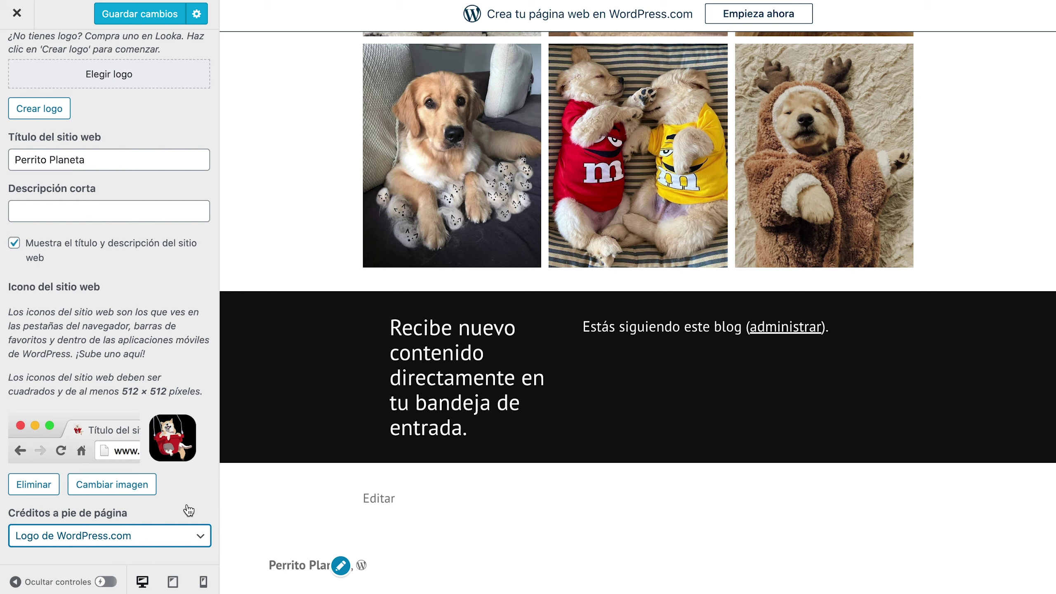
left_click(180, 537)
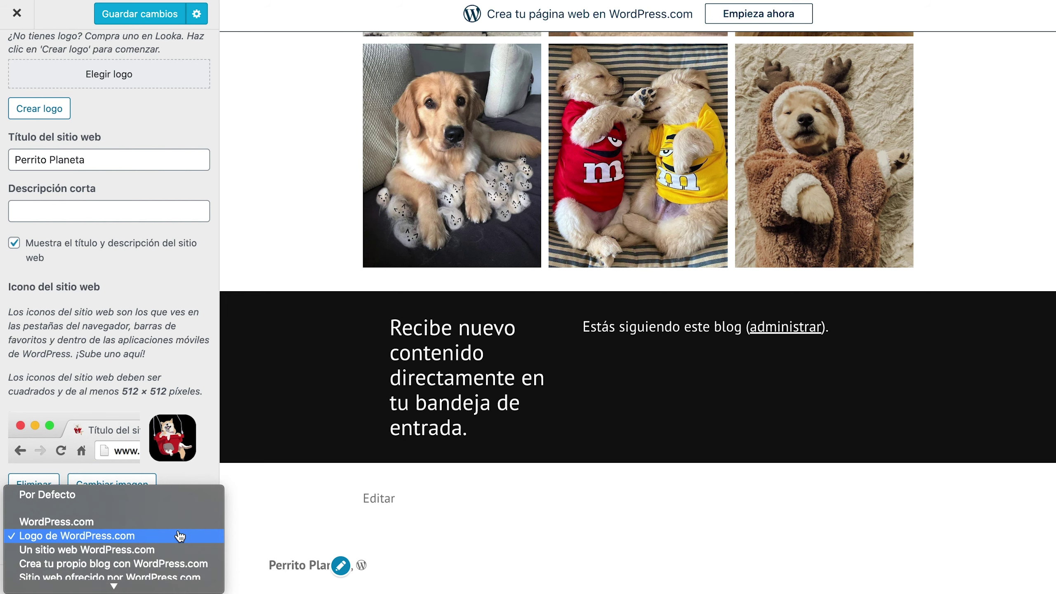
left_click(106, 521)
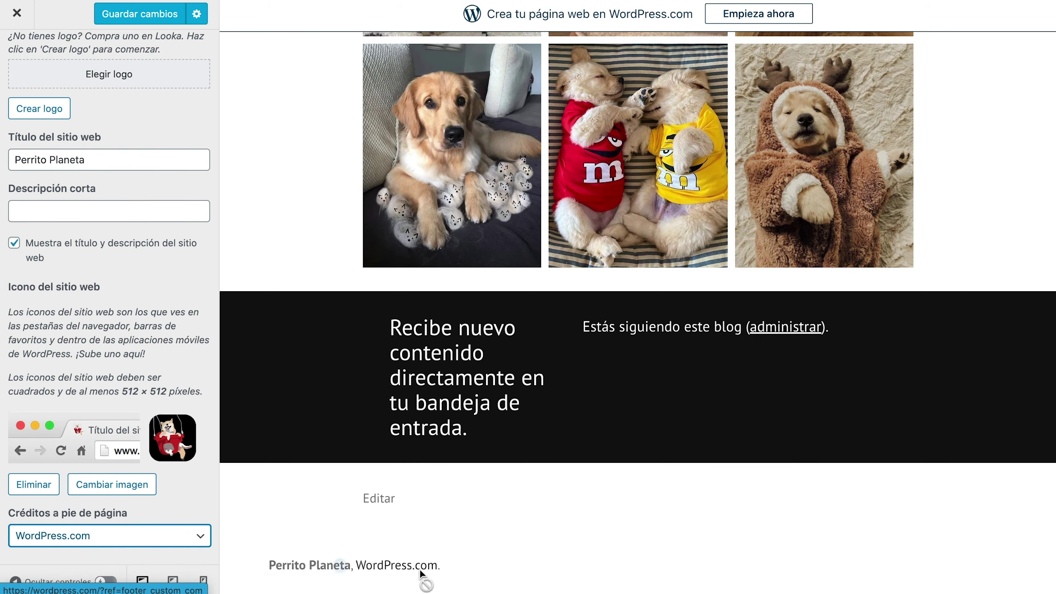
Set the footer credits to Logo de WordPress.com and save the changes
left_click(179, 541)
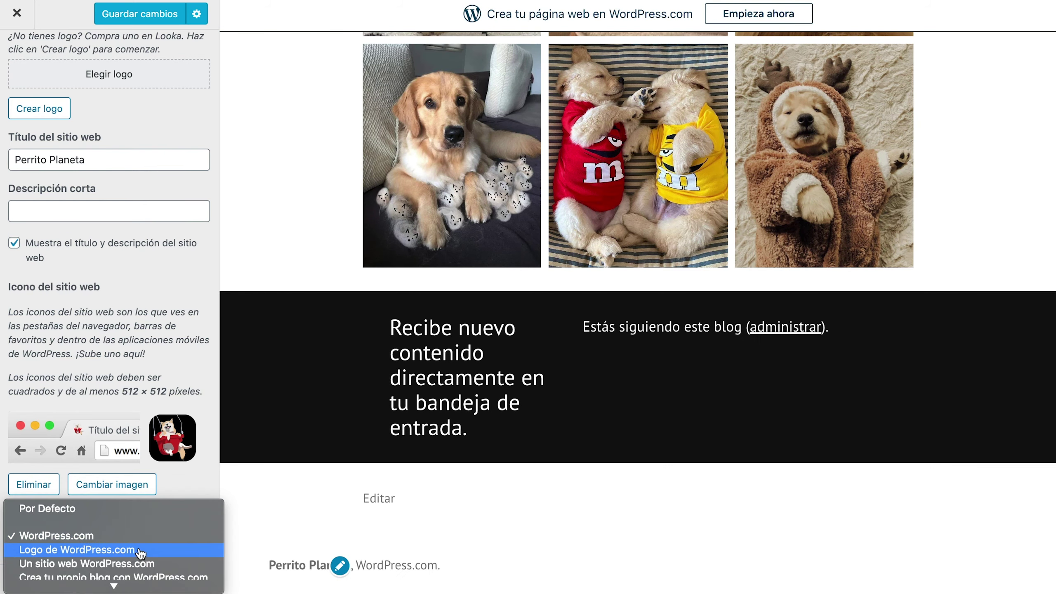
left_click(120, 551)
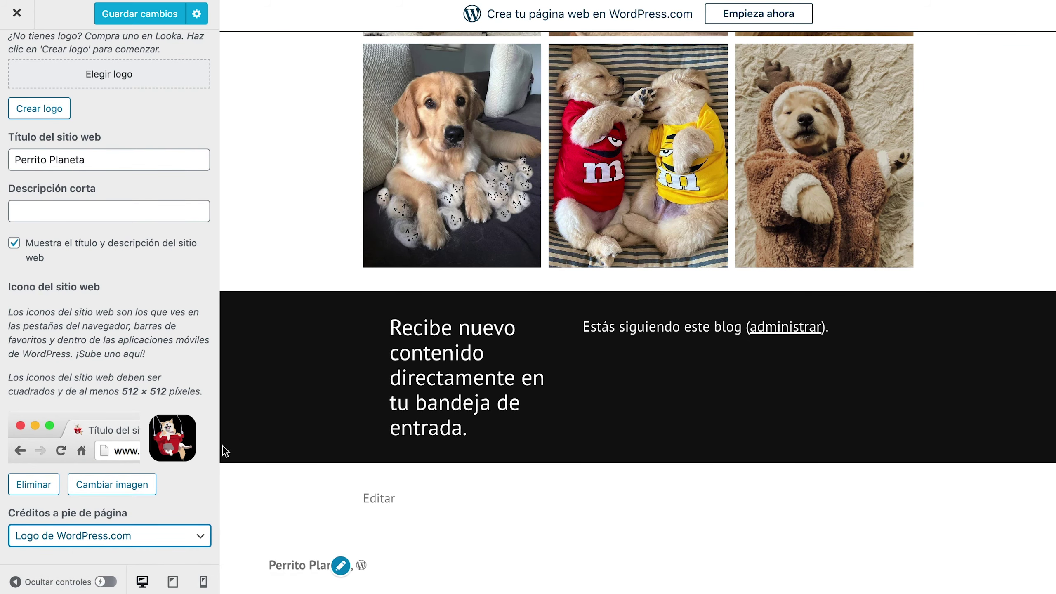
scroll(106, 307, "up", 3)
left_click(135, 16)
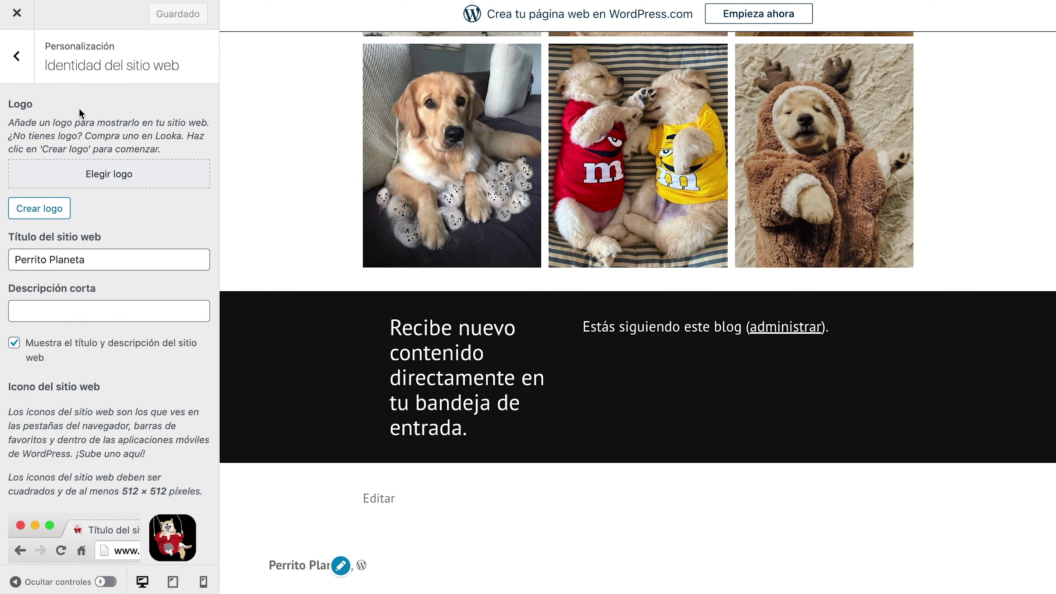
Leave the site identity settings and rename the Primary menu to "hohoho"
left_click(17, 56)
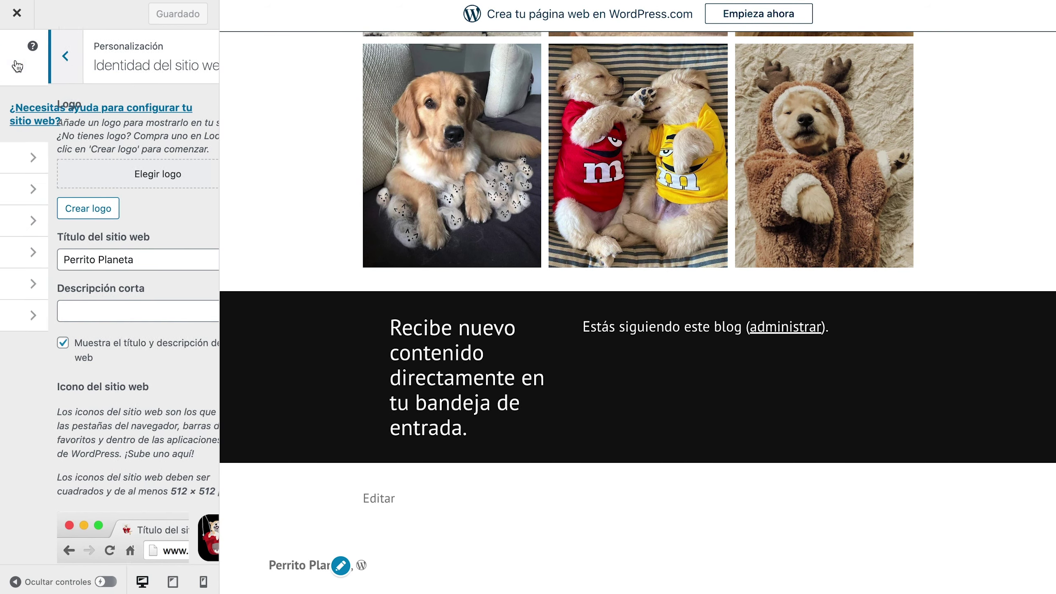
left_click(156, 185)
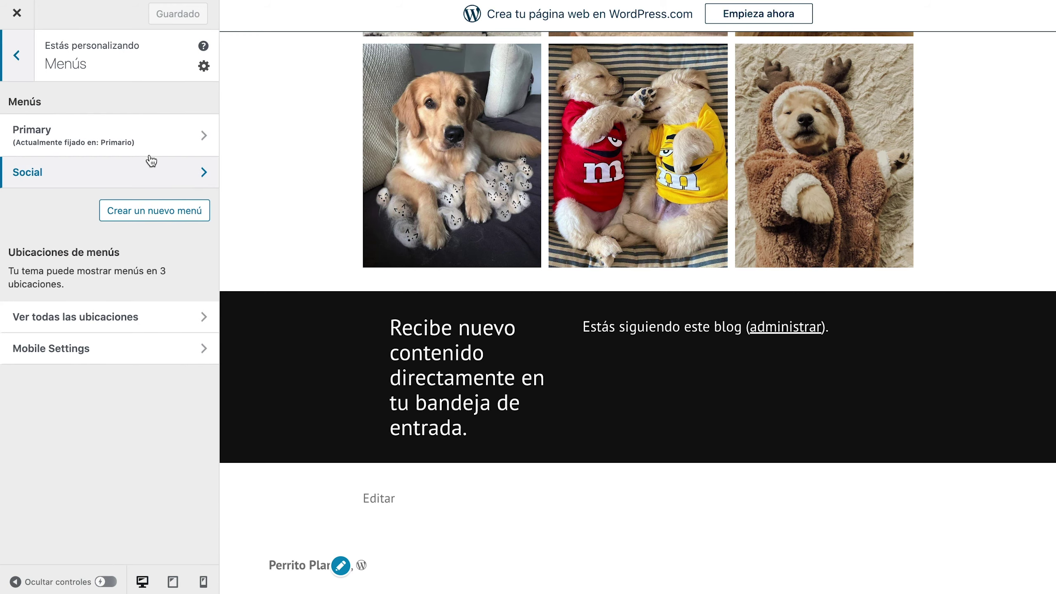
scroll(372, 170, "up", 15)
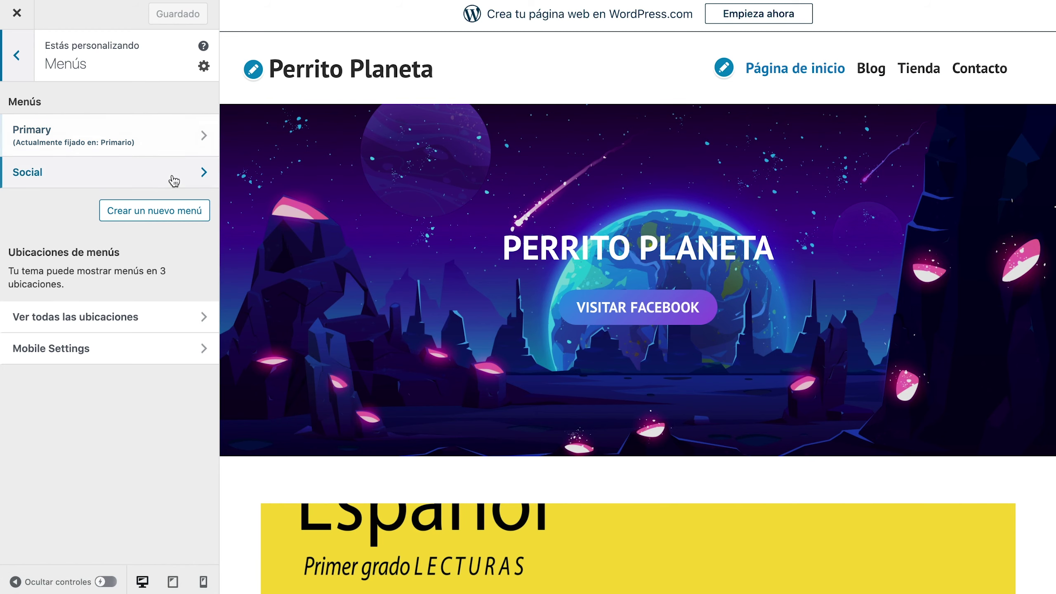
left_click(181, 147)
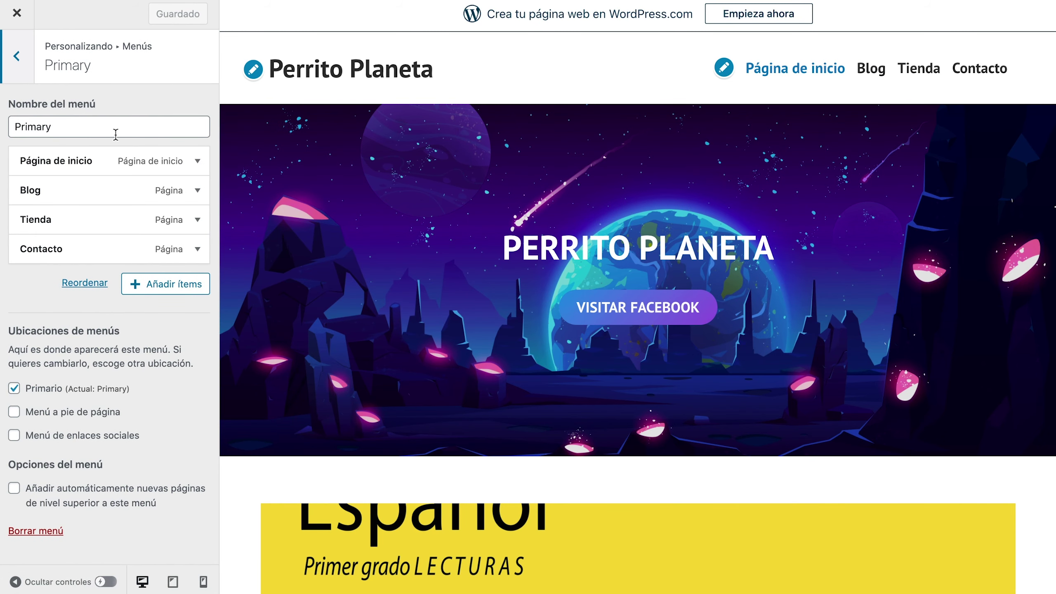
left_click_drag(91, 127, 1, 132)
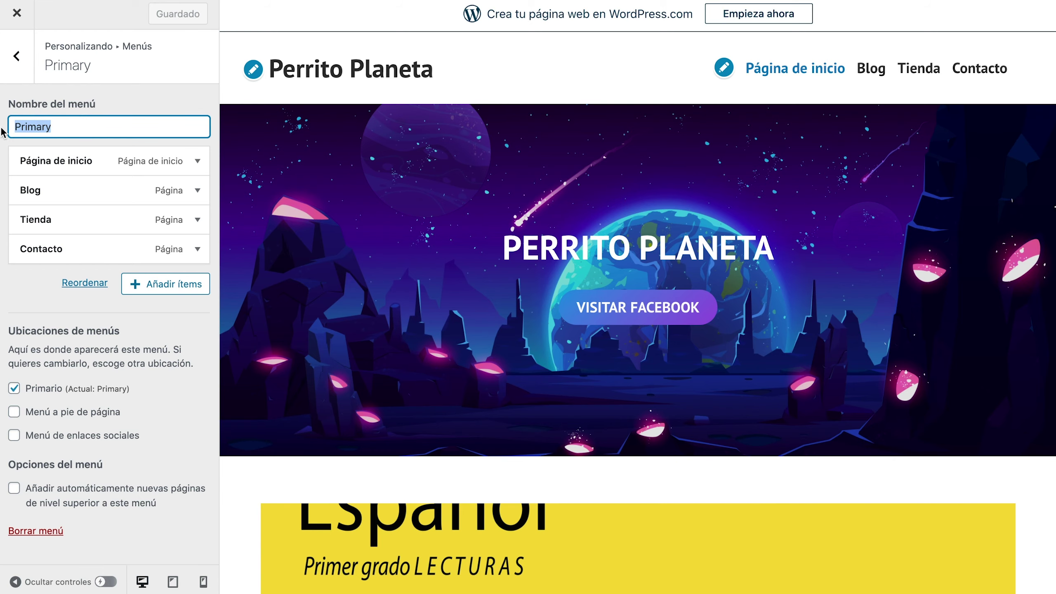
type("hohol")
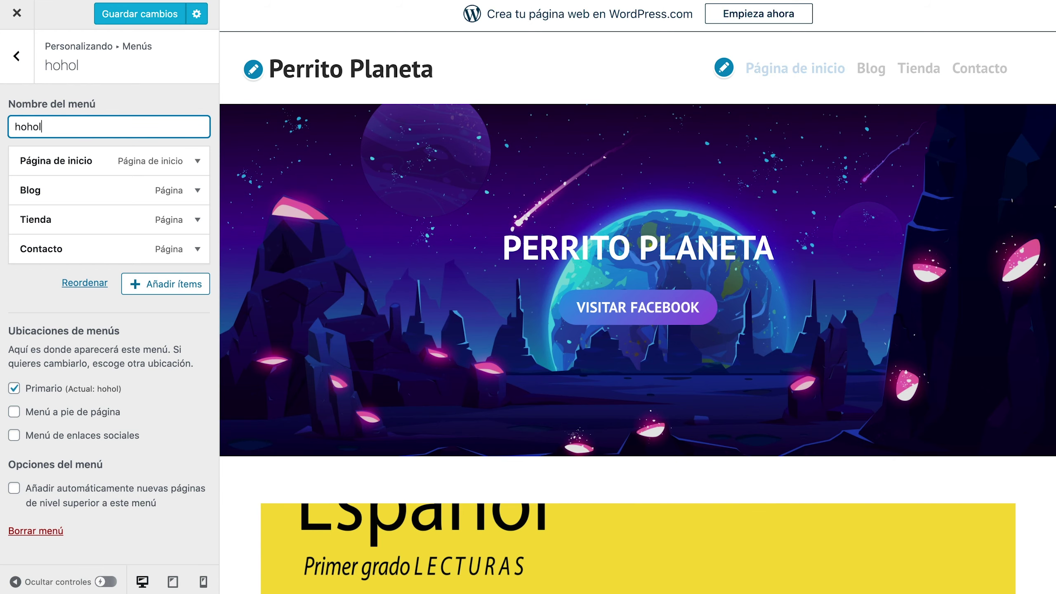
key("BackSpace")
type("ho")
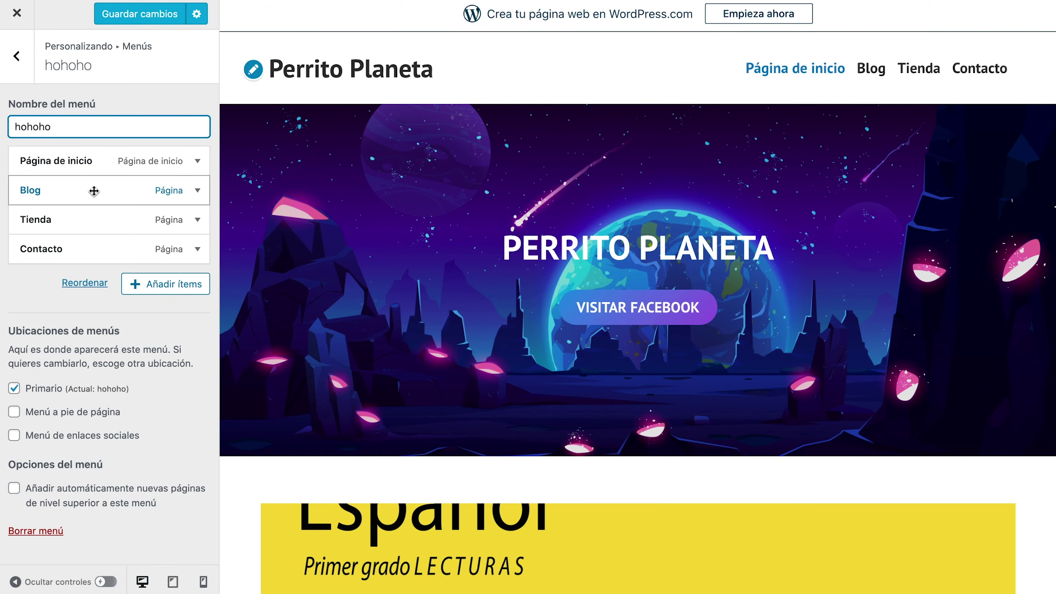
Remove the Página de inicio item from the hohoho menu
left_click(188, 170)
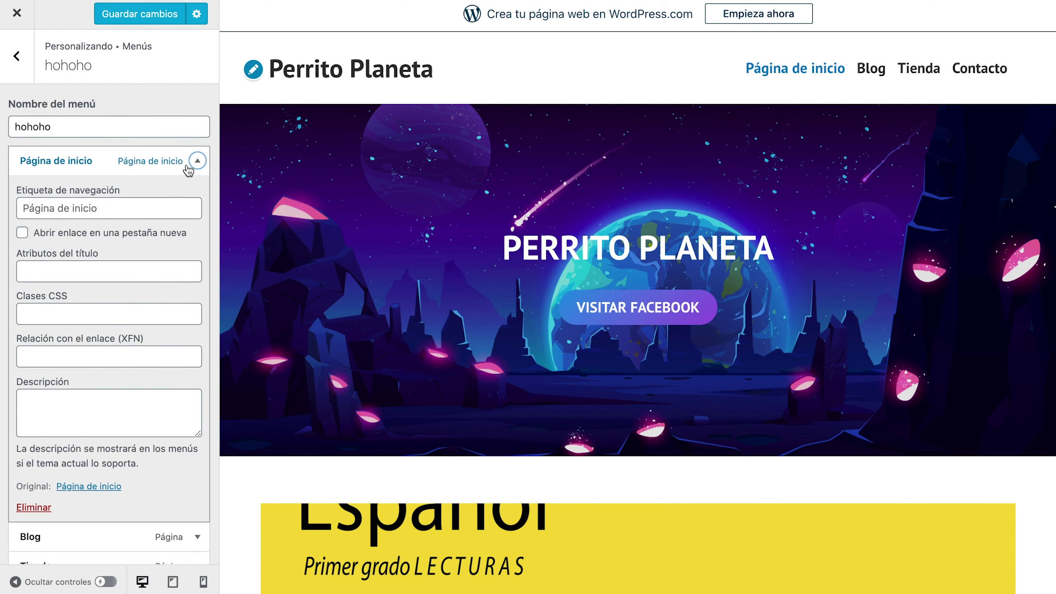
left_click(199, 163)
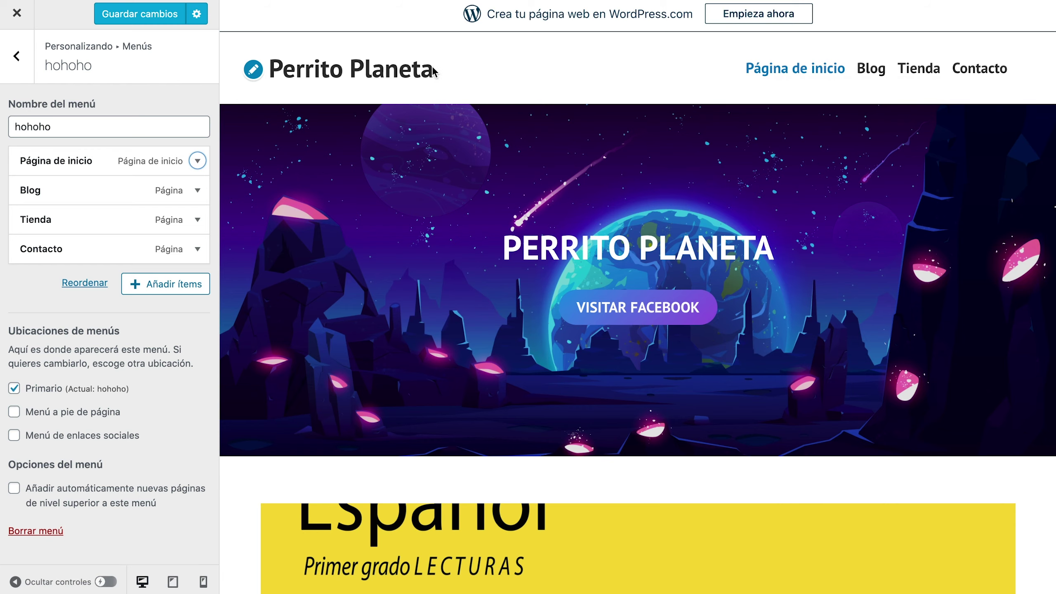
scroll(431, 473, "down", 10)
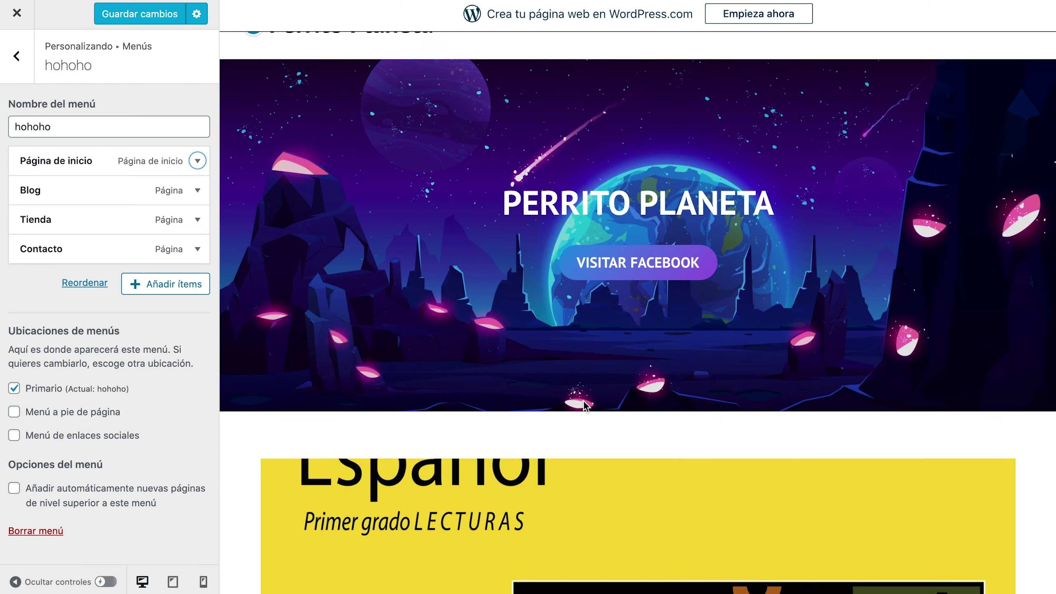
scroll(584, 401, "up", 10)
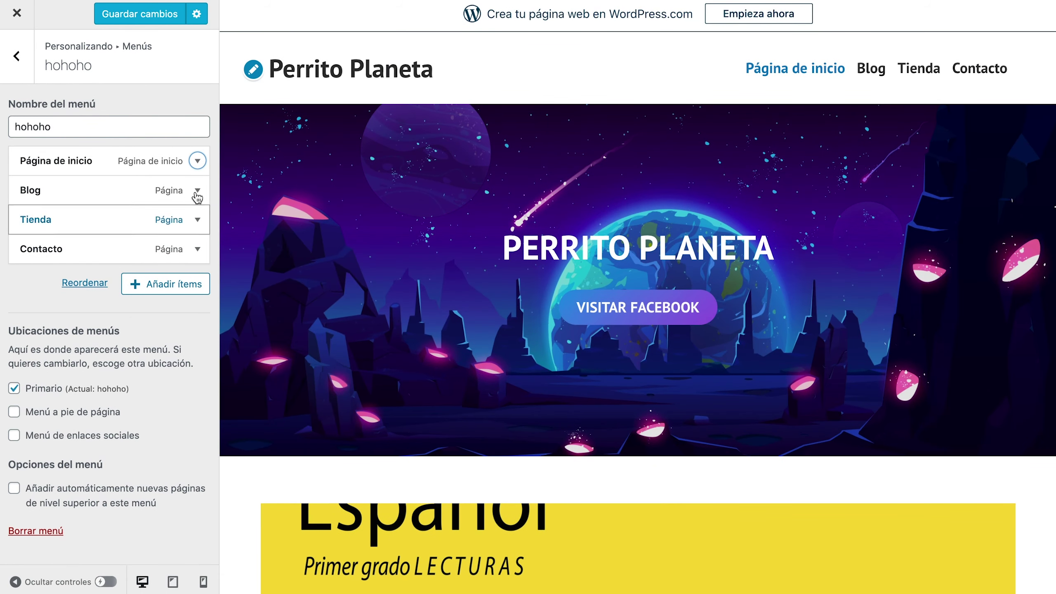
left_click(197, 161)
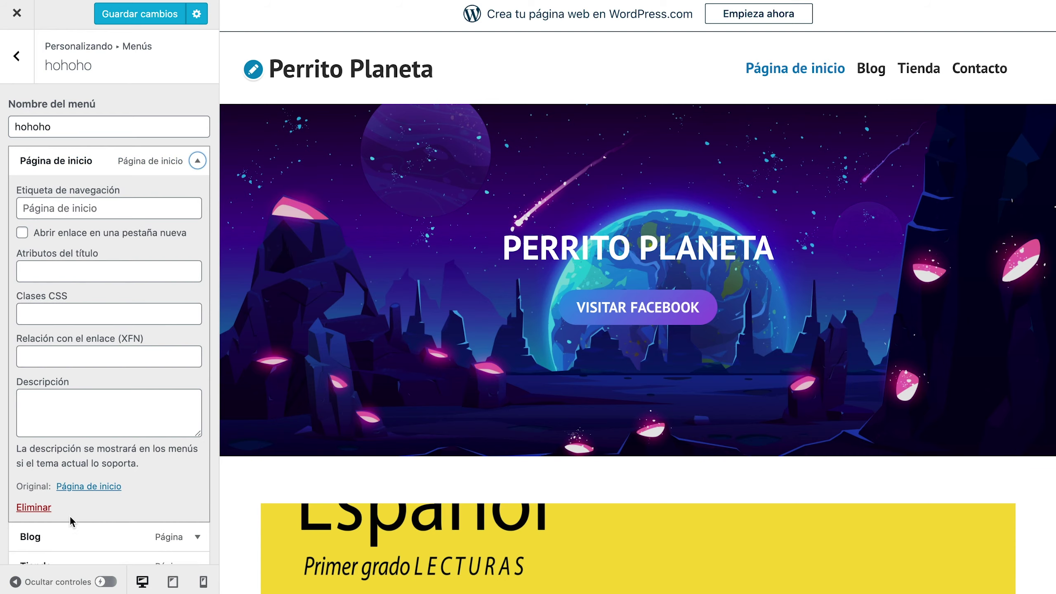
left_click(34, 508)
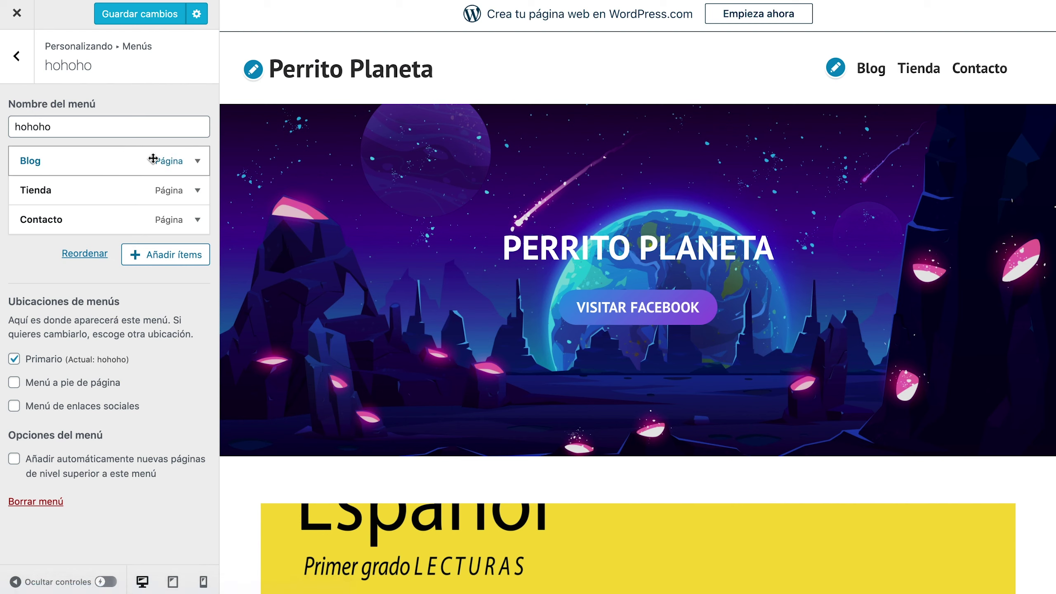
Examine the settings of the Blog item in the hohoho menu
left_click(198, 160)
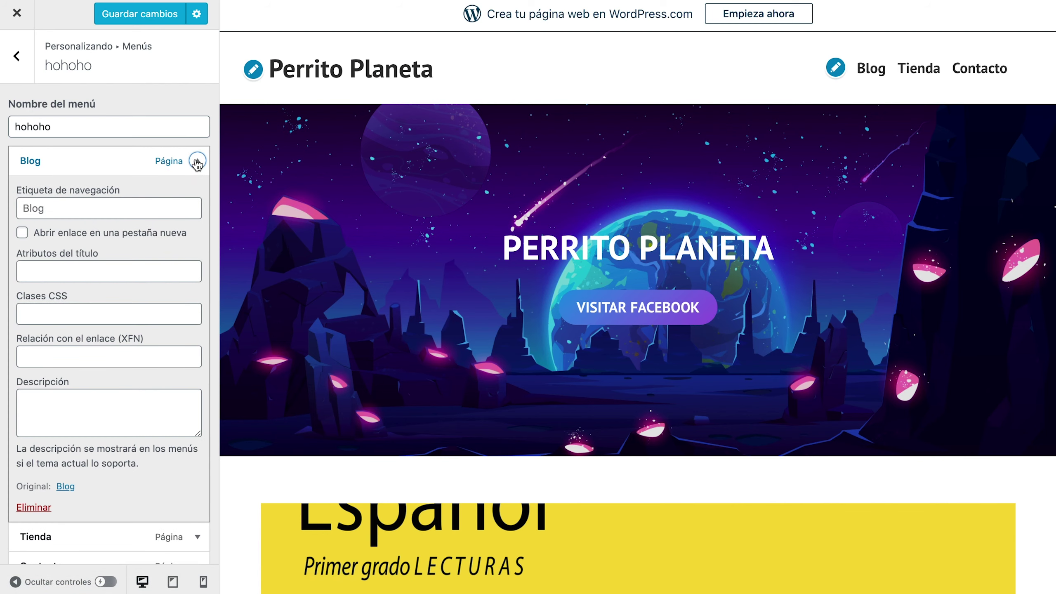
scroll(177, 256, "down", 2)
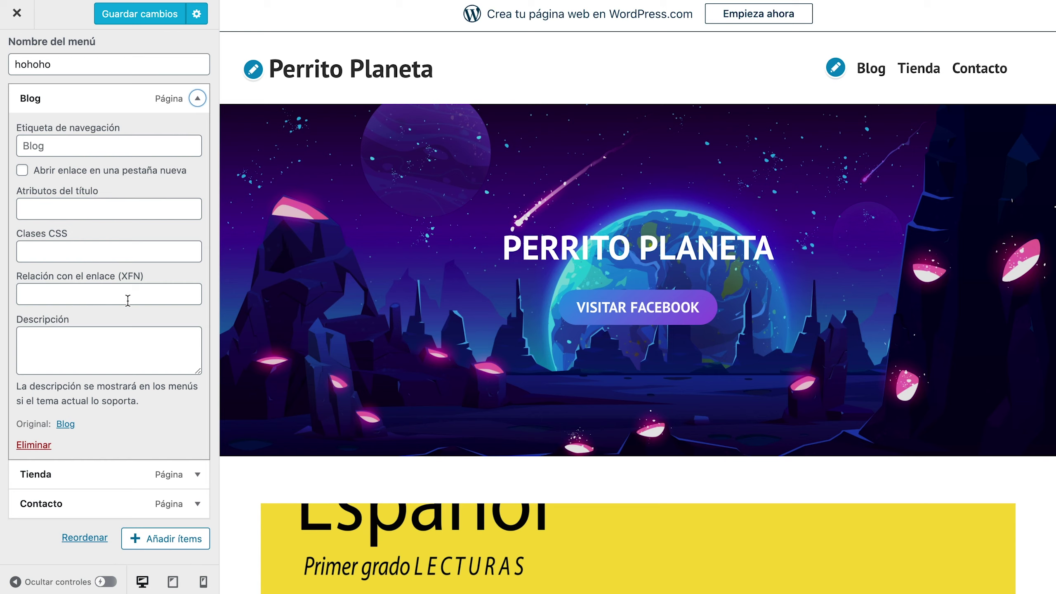
left_click(198, 99)
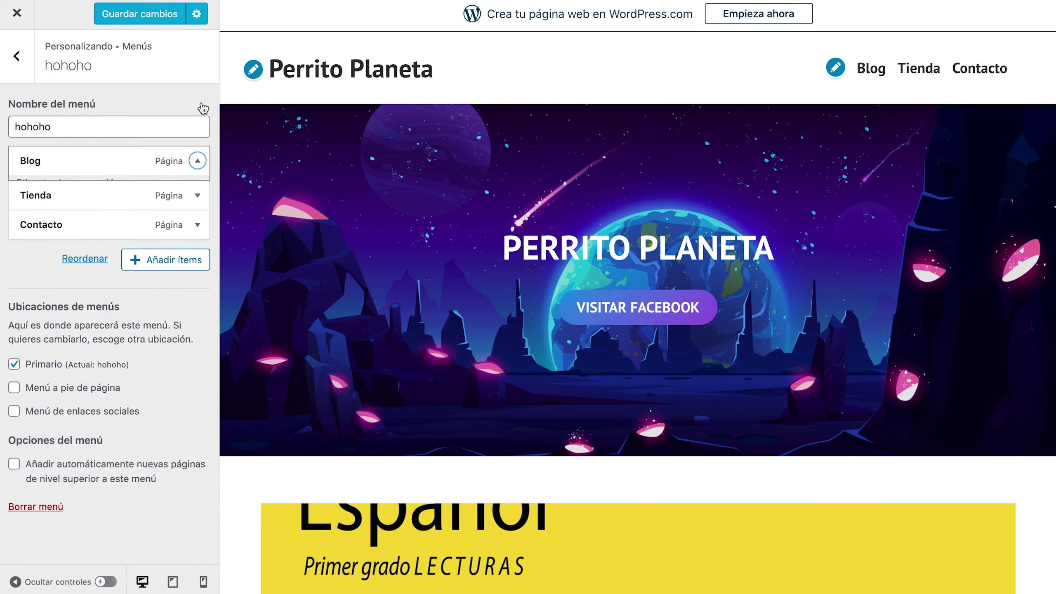
left_click(197, 161)
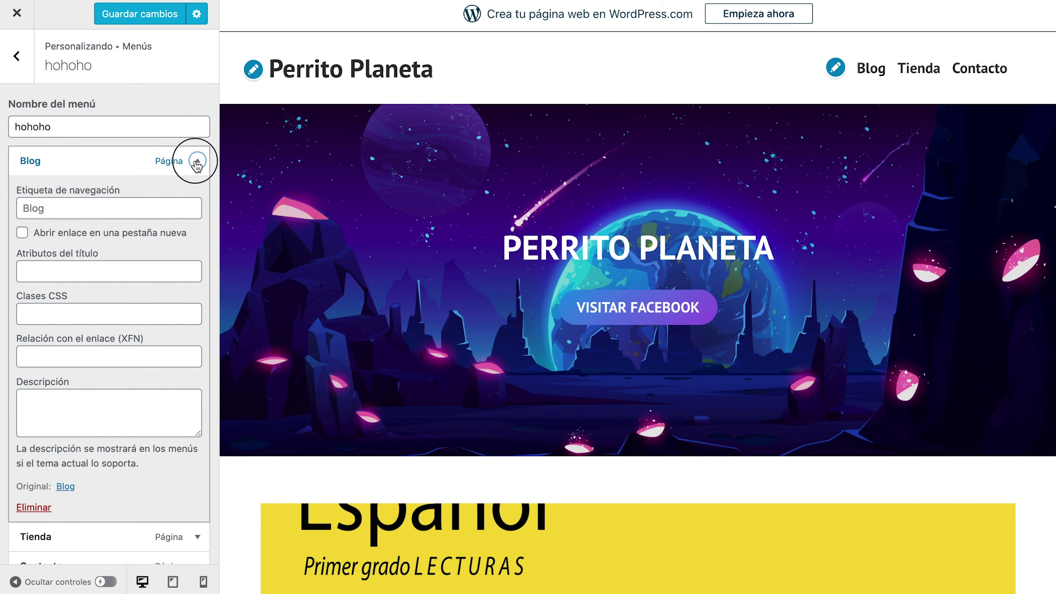
left_click(197, 162)
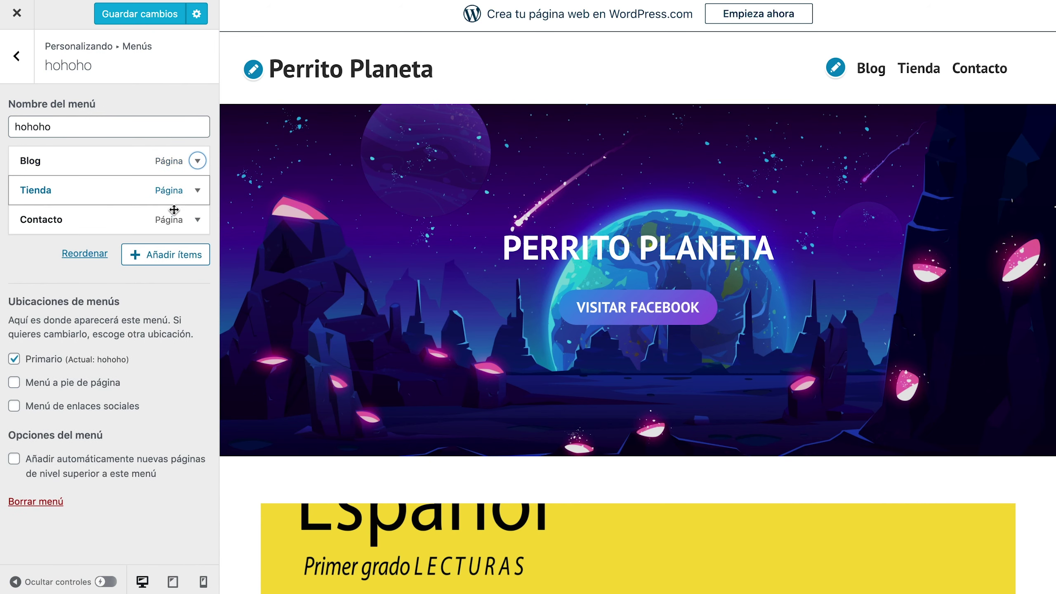
Add the Contacto page as a new item to the hohoho menu
left_click(178, 262)
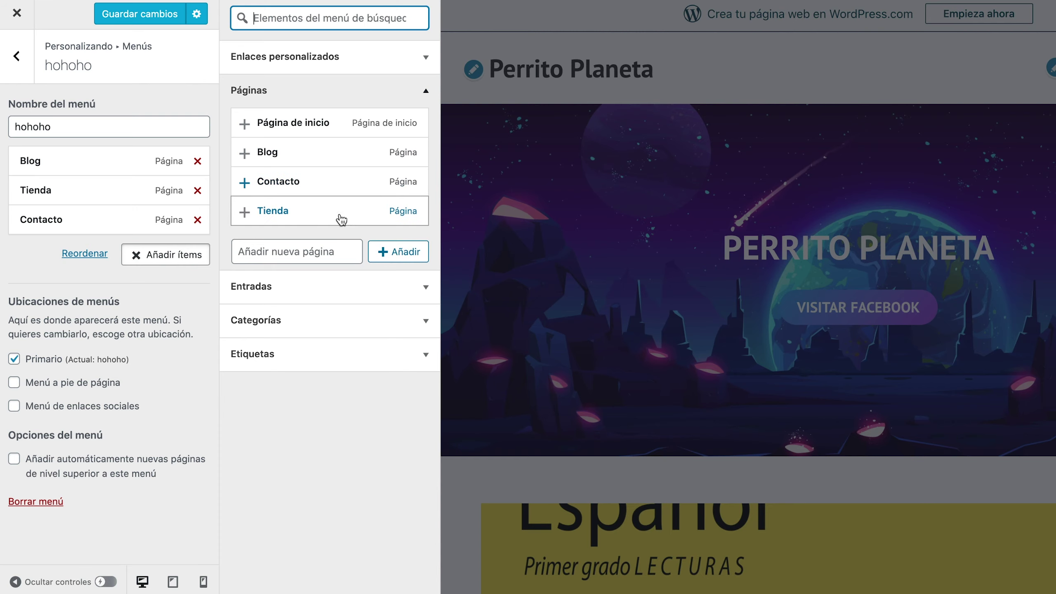
left_click(245, 183)
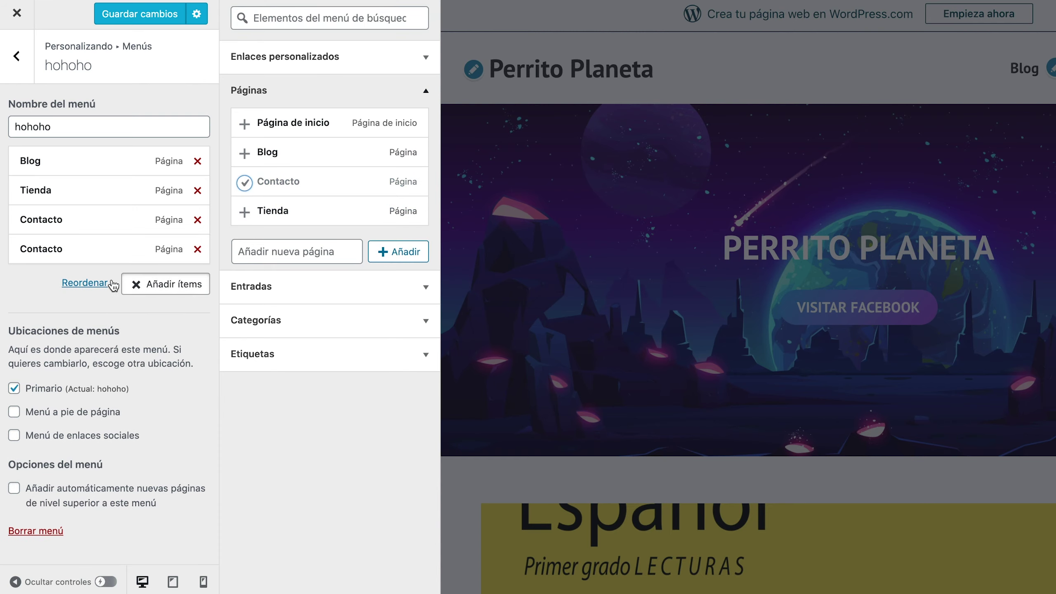
Change the navigation label of the second Contacto item in the hohoho menu to "Mas Información"
left_click(179, 323)
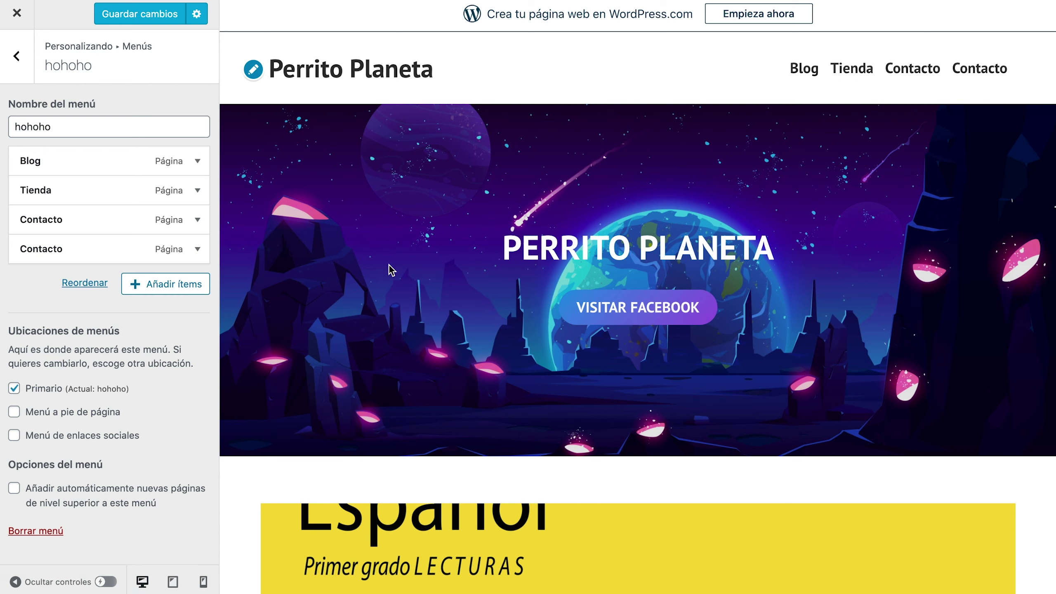
left_click(197, 250)
scroll(74, 232, "down", 4)
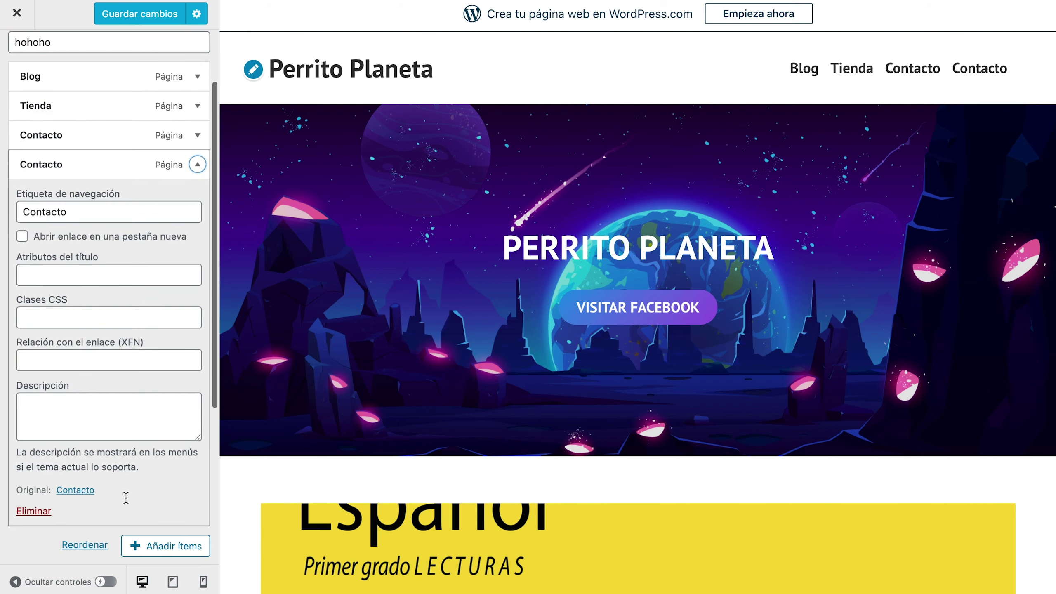
left_click_drag(118, 166, 1, 169)
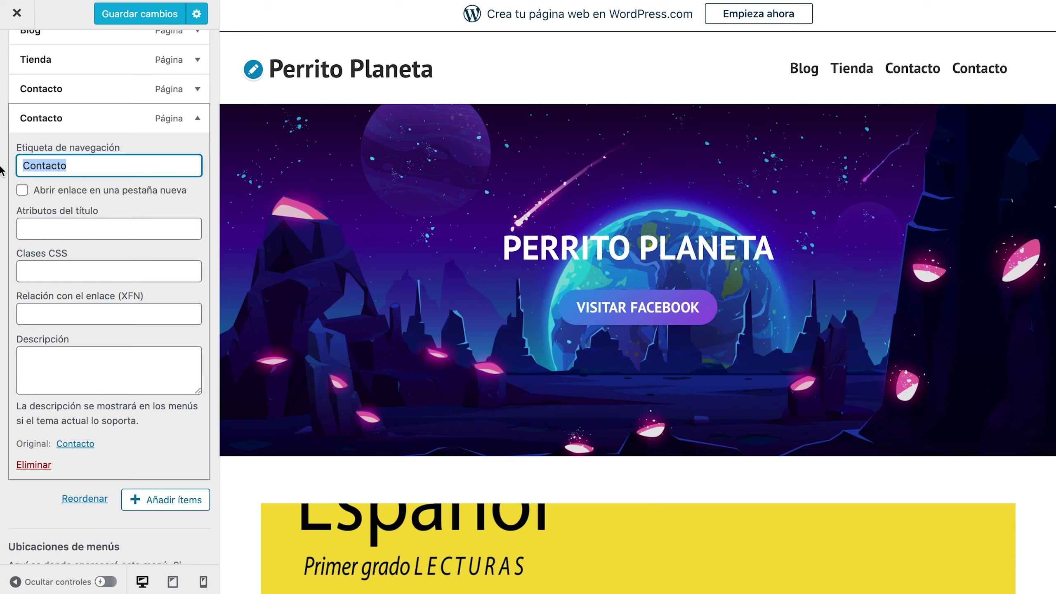
type("Mas Informa")
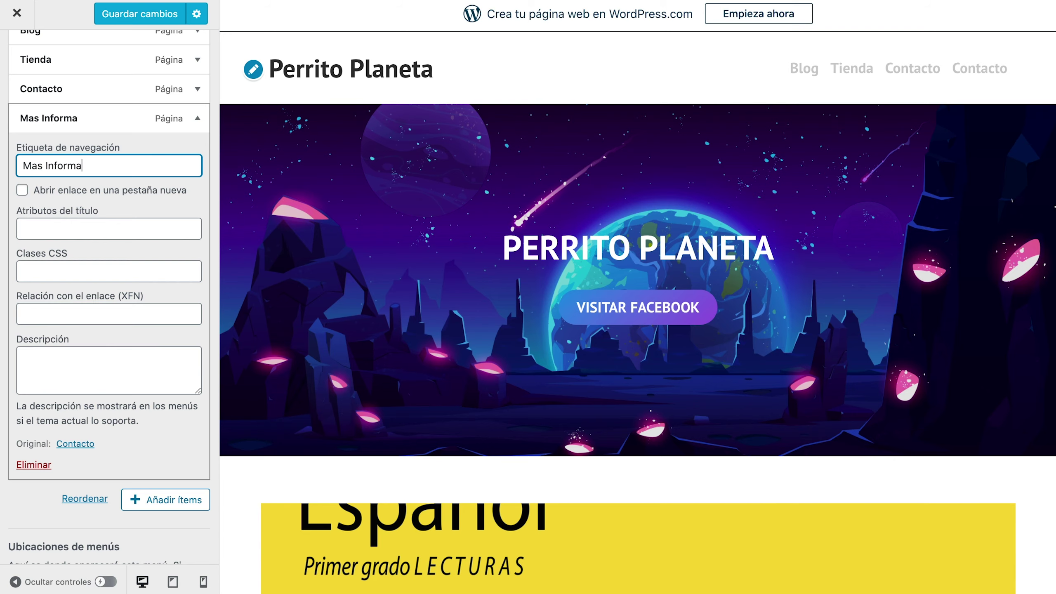
type("ción")
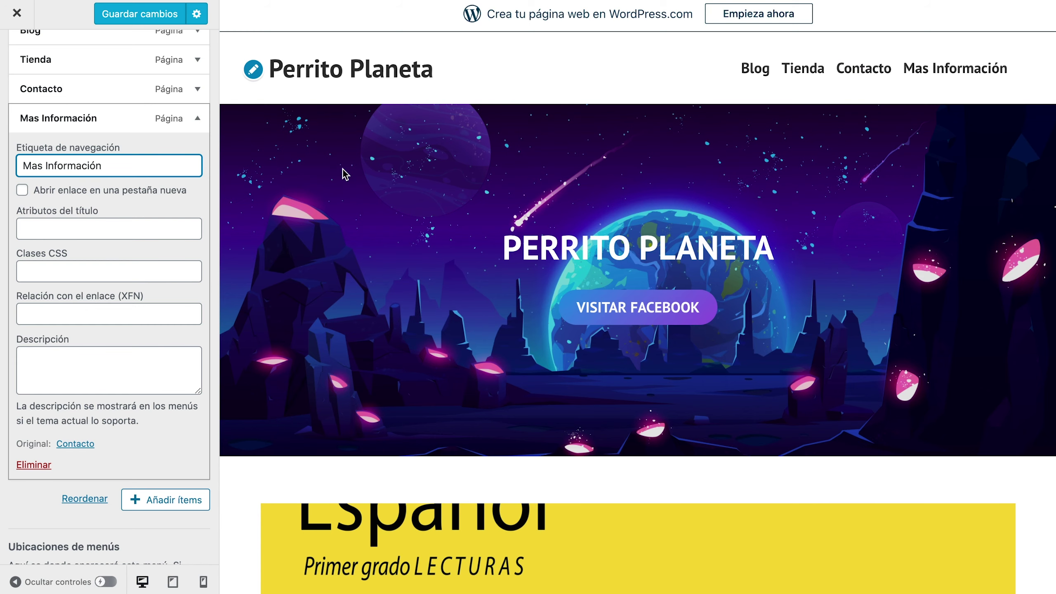
Preview the site at tablet and mobile sizes and examine the mobile layout of the home page
left_click(173, 582)
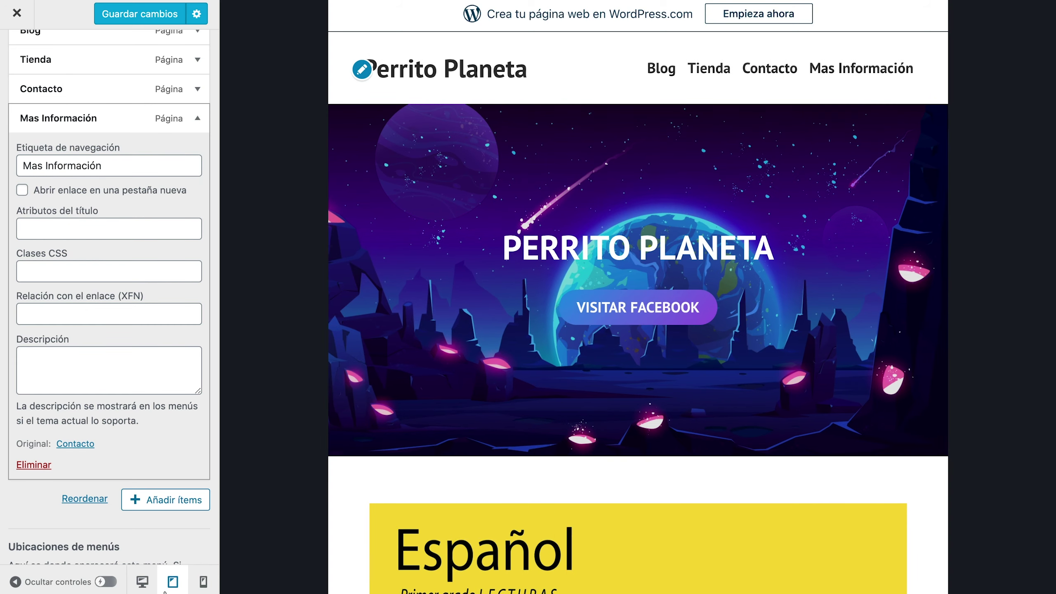
left_click(203, 582)
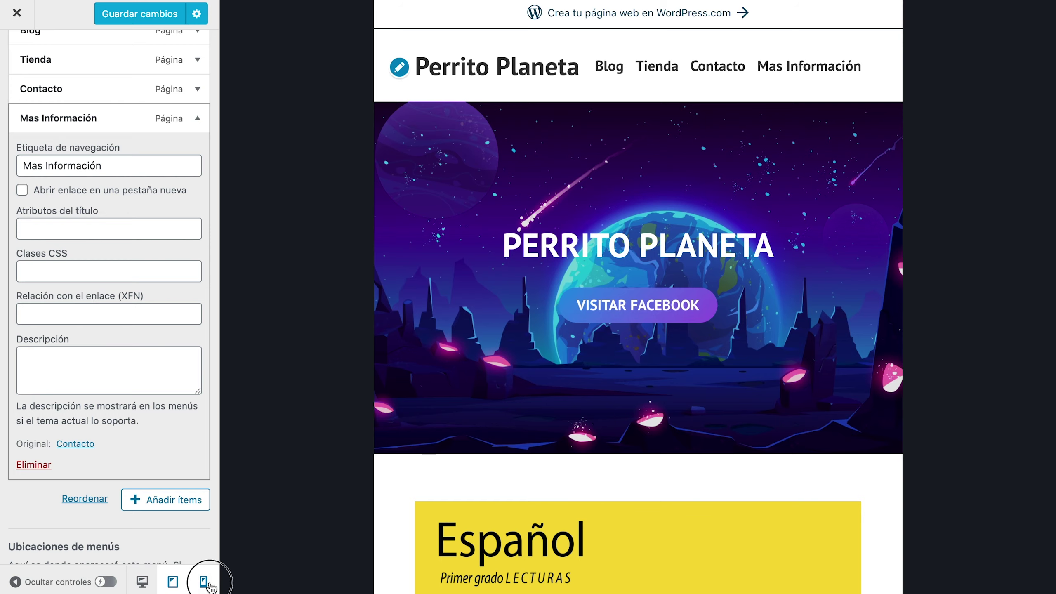
scroll(682, 303, "down", 15)
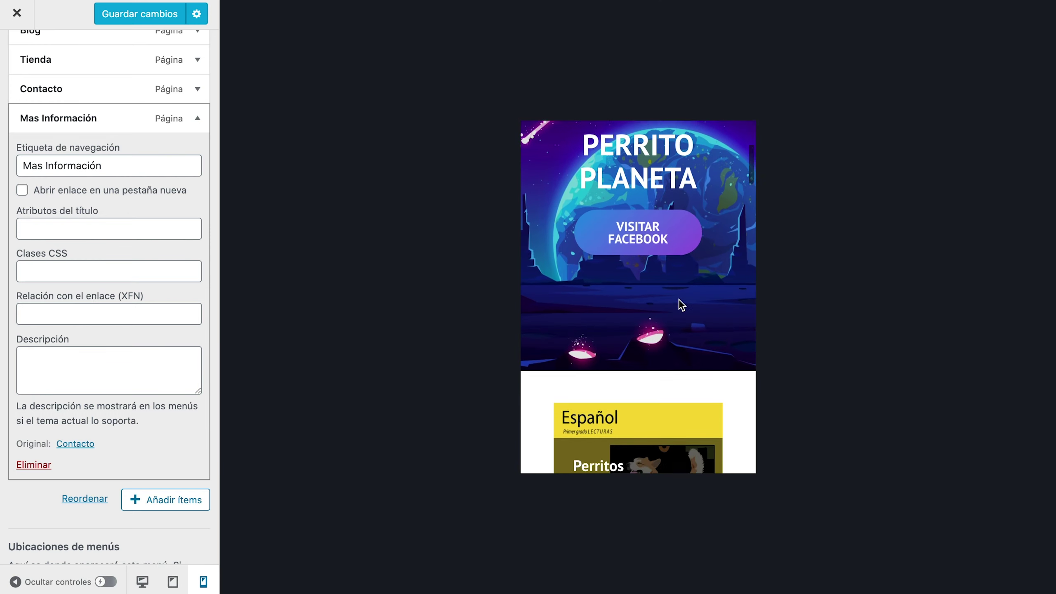
scroll(681, 302, "down", 5)
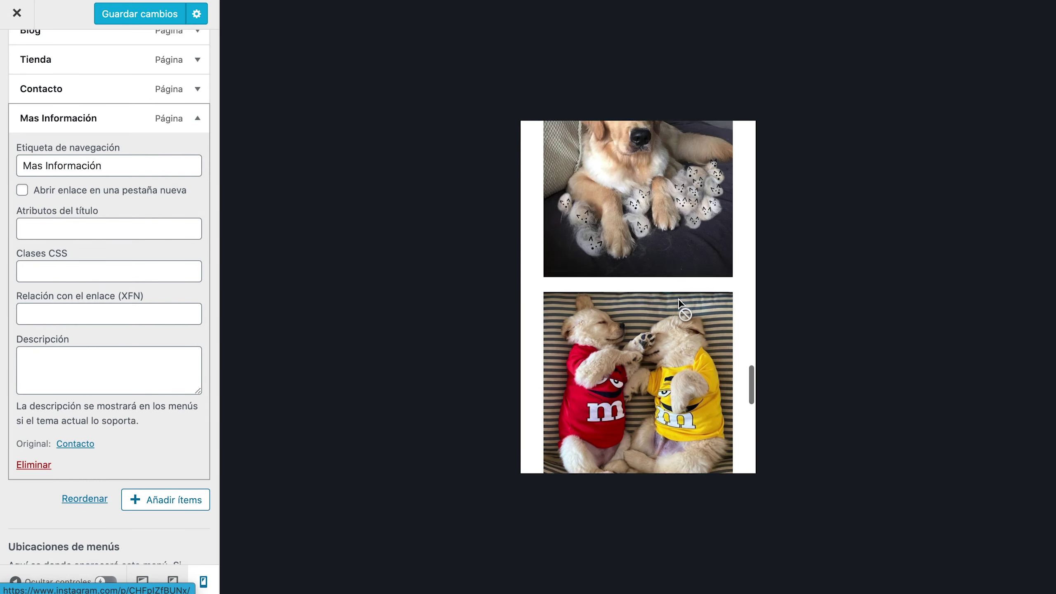
scroll(682, 302, "up", 10)
scroll(680, 305, "up", 10)
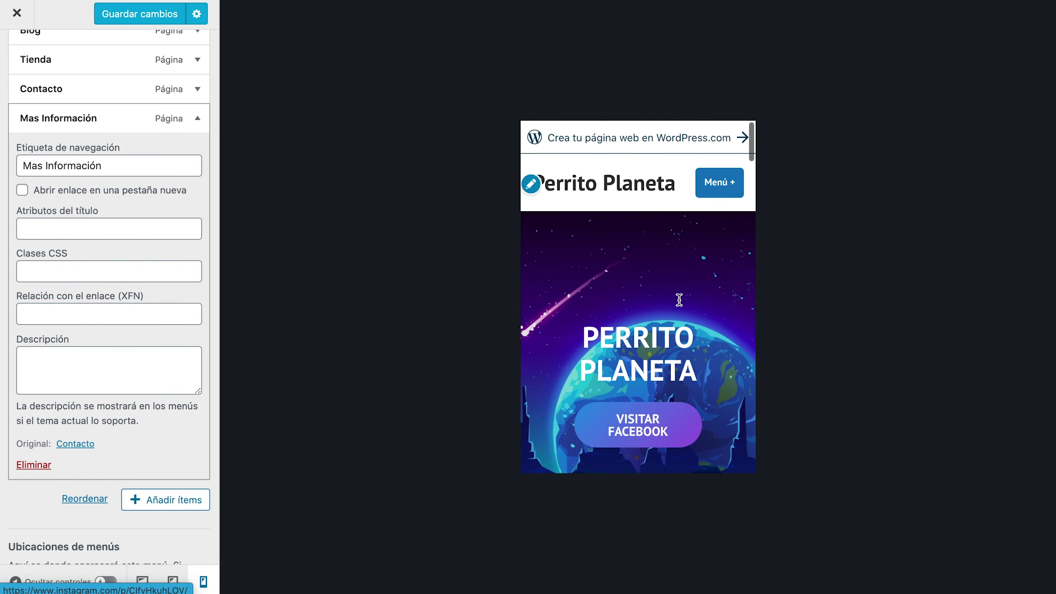
scroll(682, 305, "down", 3)
scroll(682, 306, "up", 3)
scroll(682, 306, "down", 6)
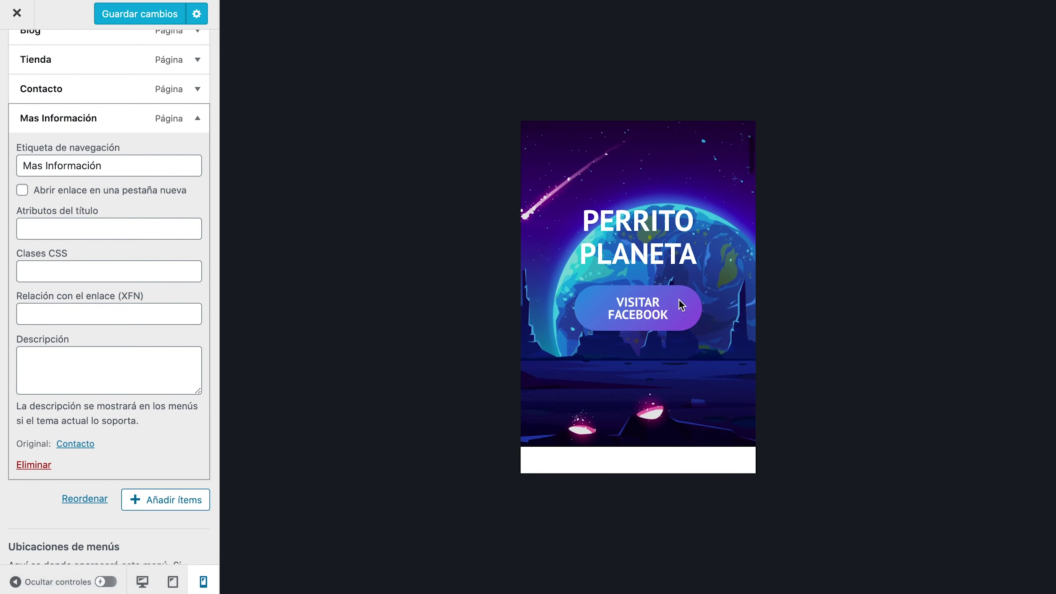
scroll(682, 306, "up", 6)
scroll(683, 305, "down", 3)
scroll(681, 305, "down", 6)
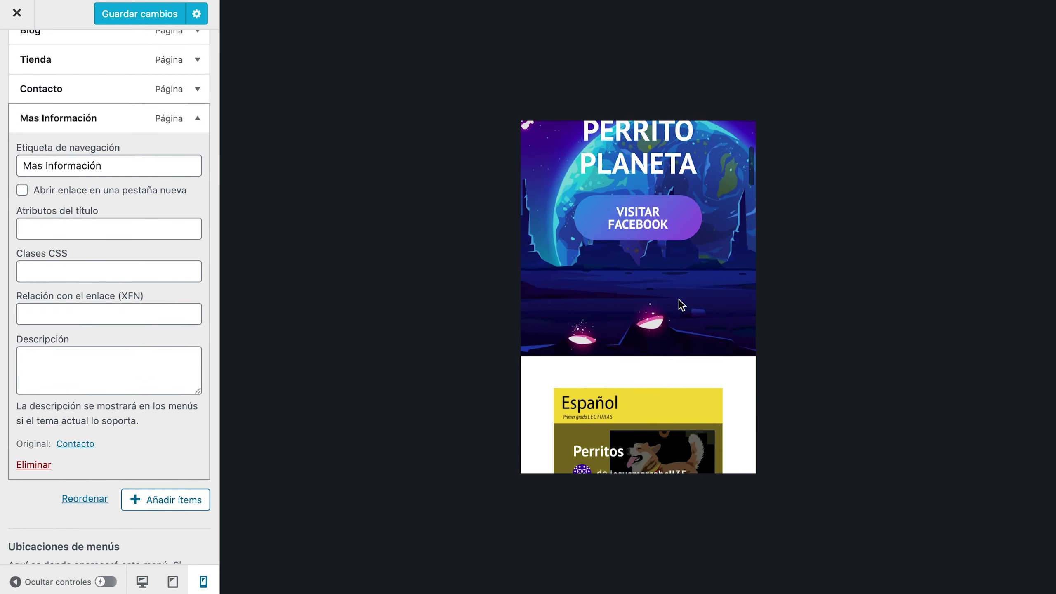
scroll(681, 307, "up", 2)
scroll(681, 307, "up", 4)
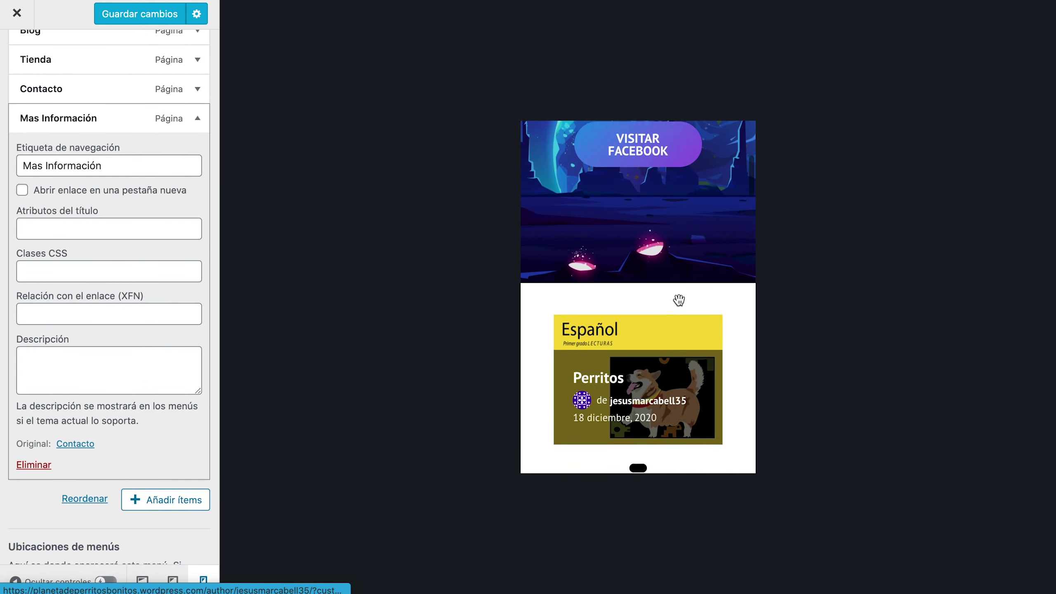
scroll(682, 306, "down", 3)
scroll(683, 306, "up", 4)
scroll(680, 303, "up", 4)
scroll(680, 303, "down", 6)
Return to the desktop preview and check the home page from the header down to the footer
left_click(130, 586)
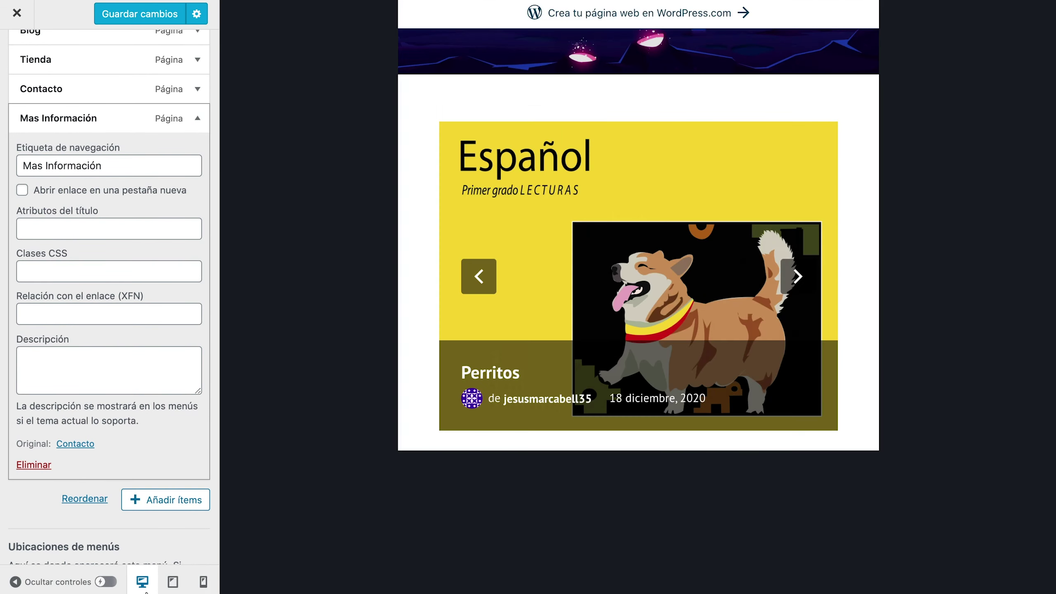
scroll(666, 383, "down", 15)
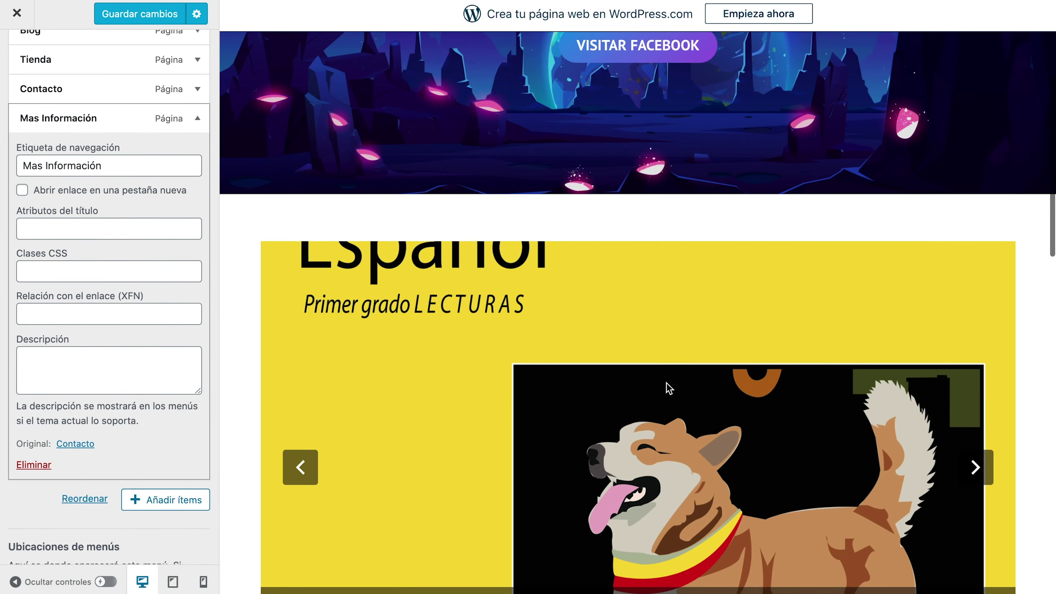
scroll(668, 389, "up", 3)
scroll(669, 389, "down", 10)
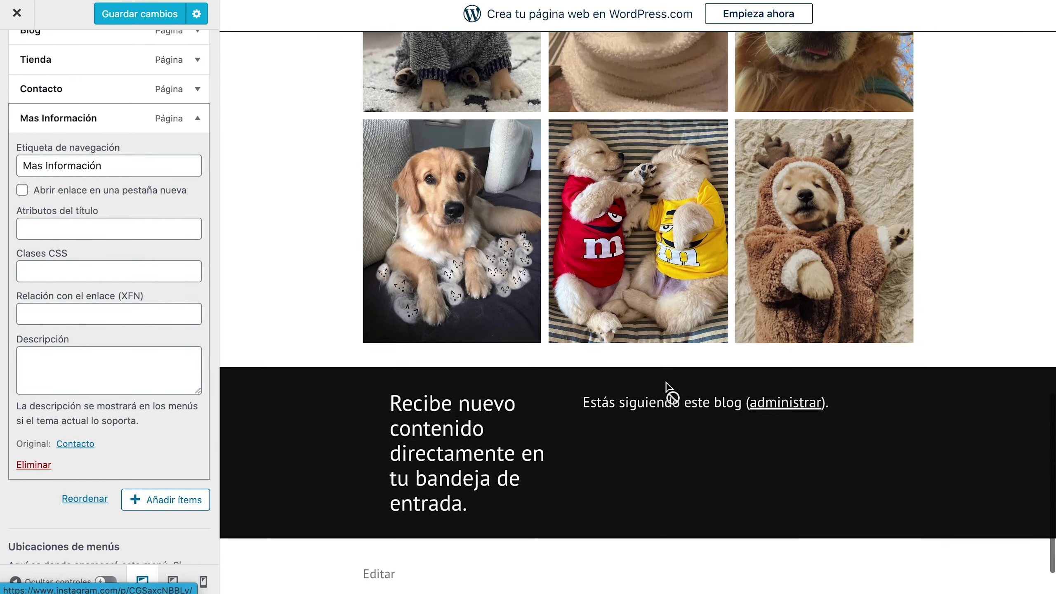
scroll(671, 395, "up", 20)
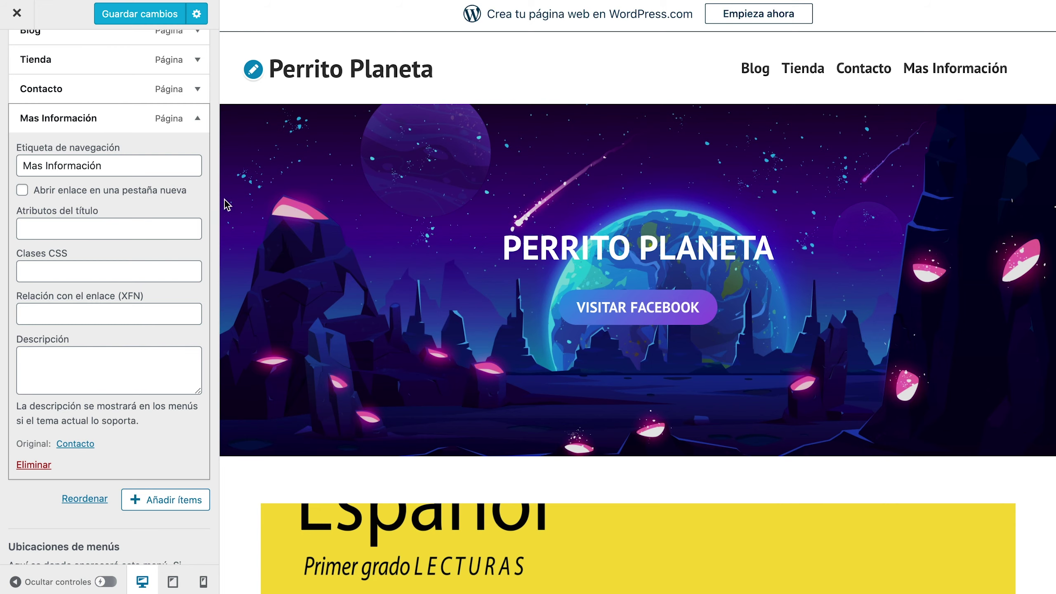
Try the hohoho menu in the footer and social links locations, check the page, and unassign both locations again
left_click(197, 118)
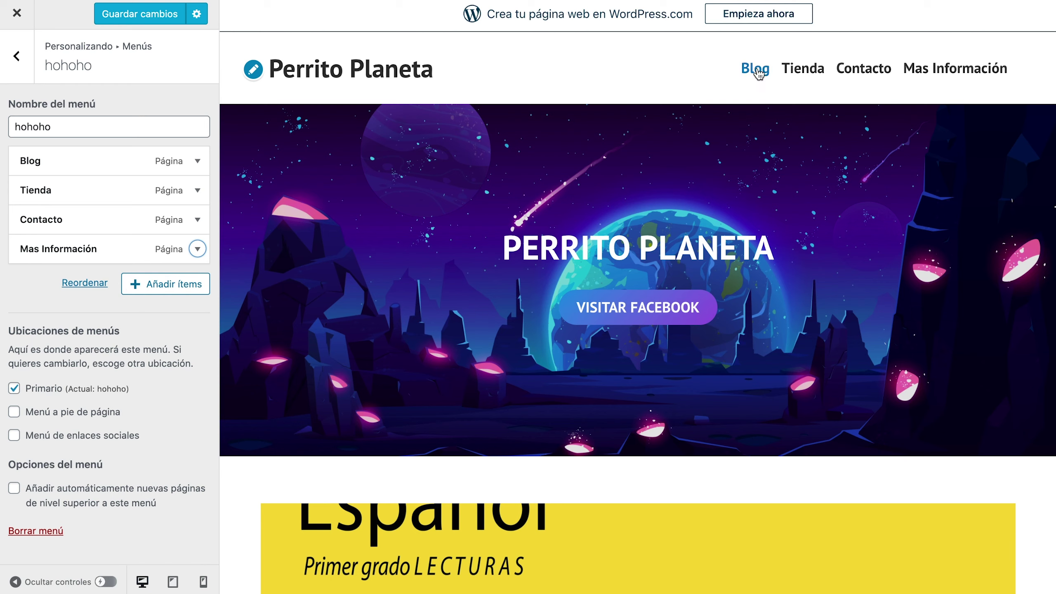
left_click(14, 412)
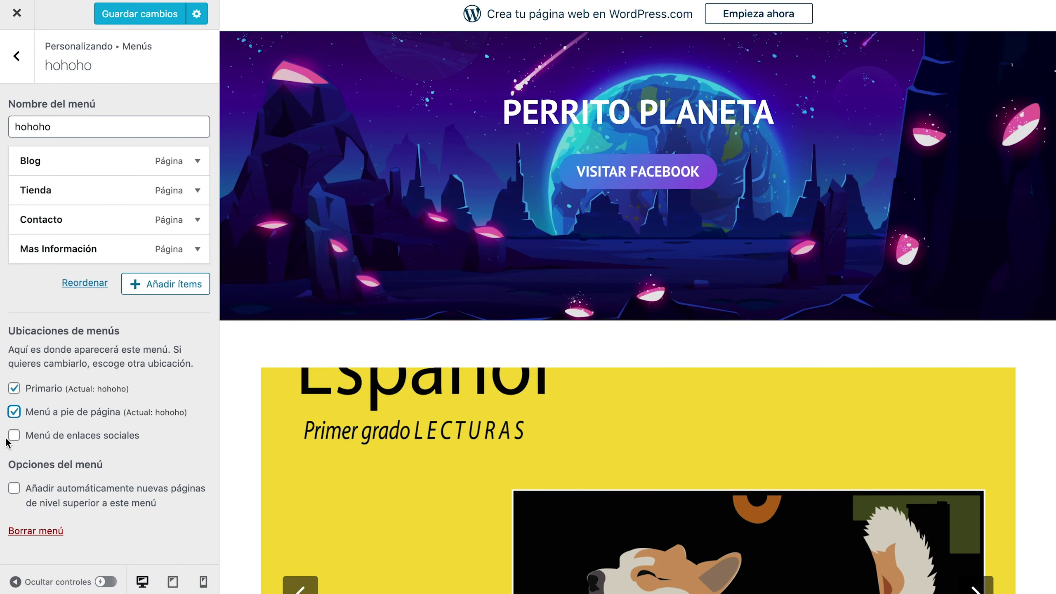
left_click(13, 435)
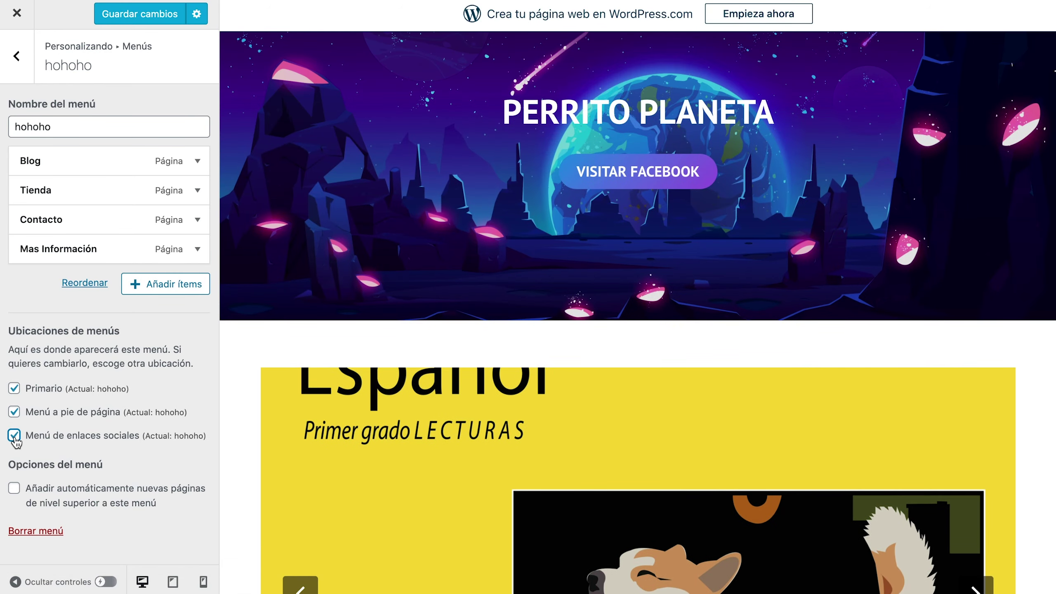
scroll(517, 467, "down", 10)
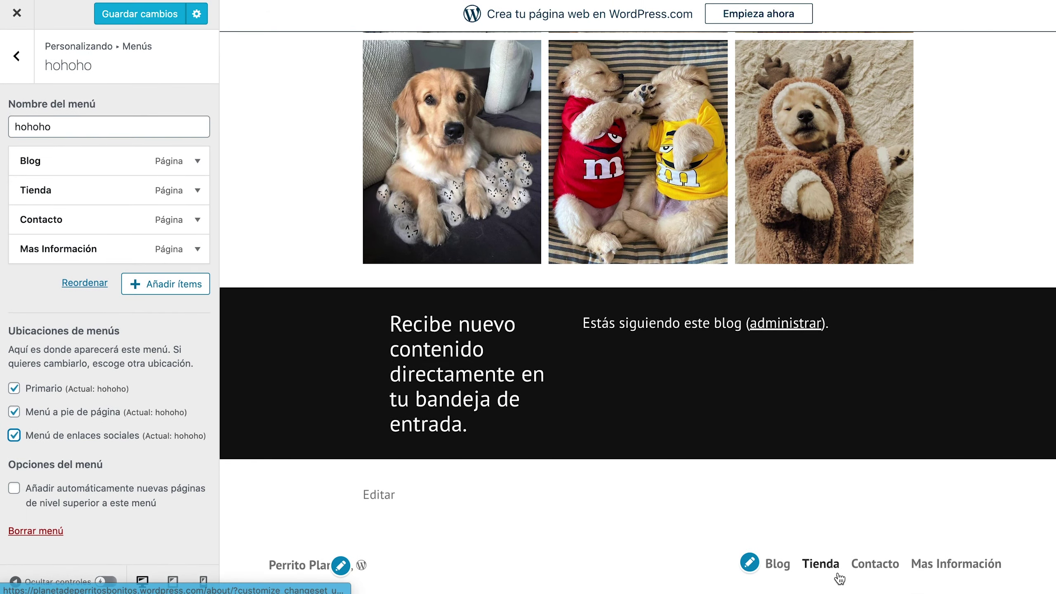
scroll(737, 404, "up", 15)
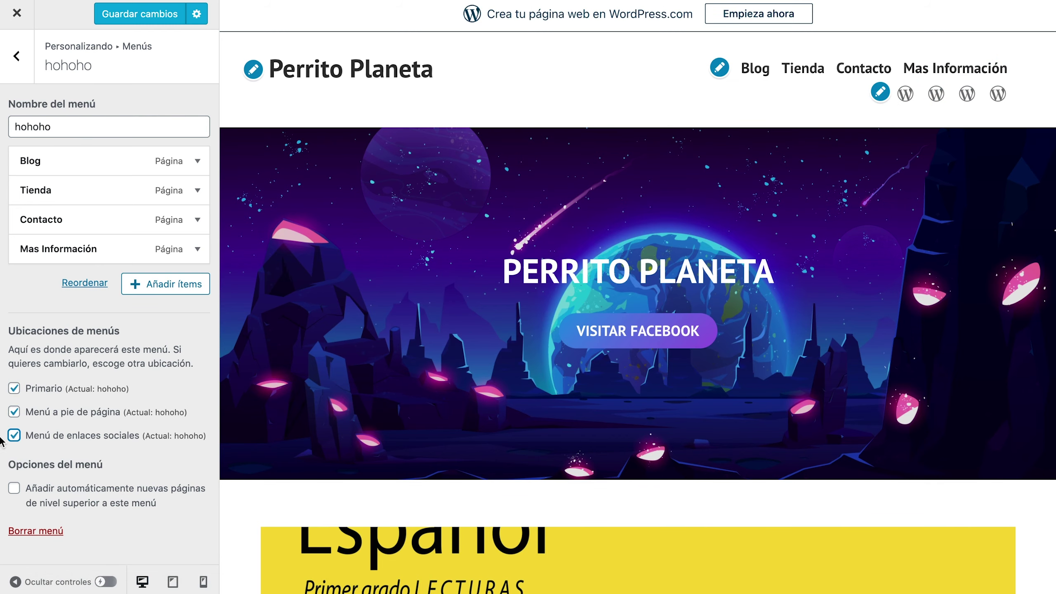
left_click(14, 412)
left_click(83, 434)
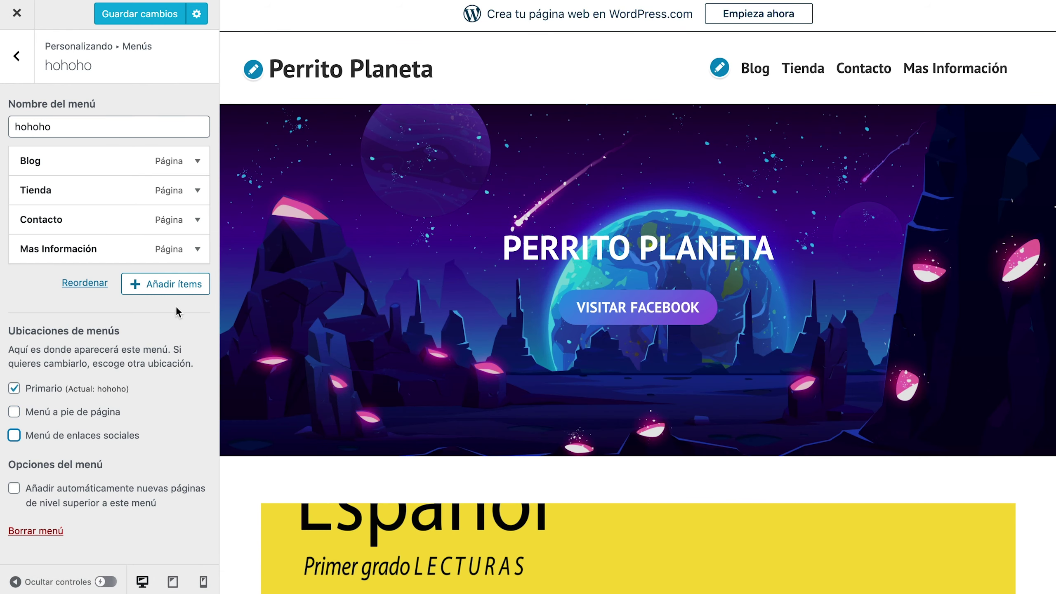
Remove the Mas Información item from the hohoho menu and save the site changes
left_click(197, 249)
scroll(143, 475, "down", 5)
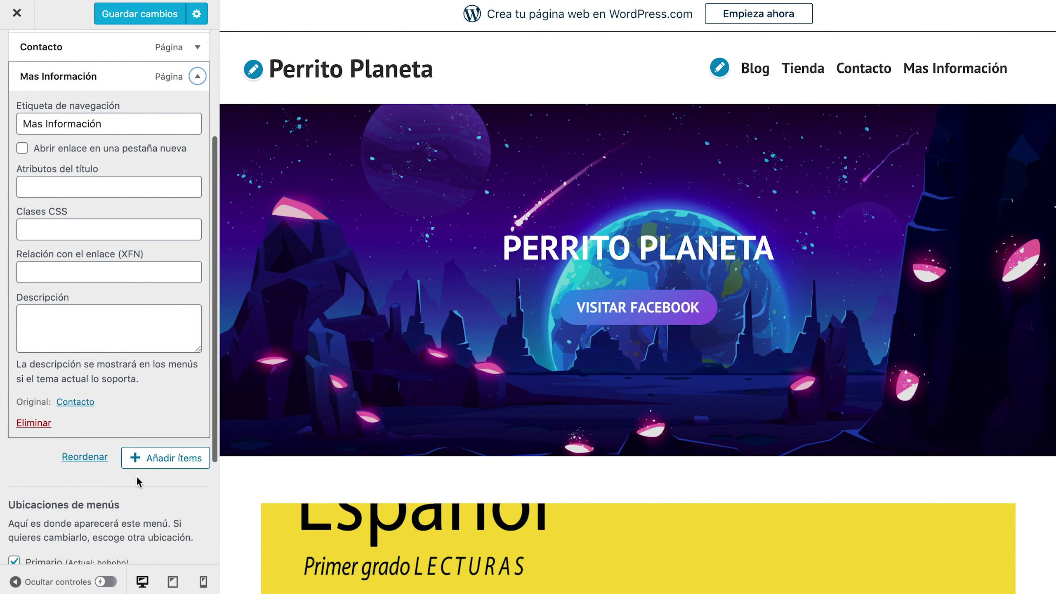
left_click(36, 425)
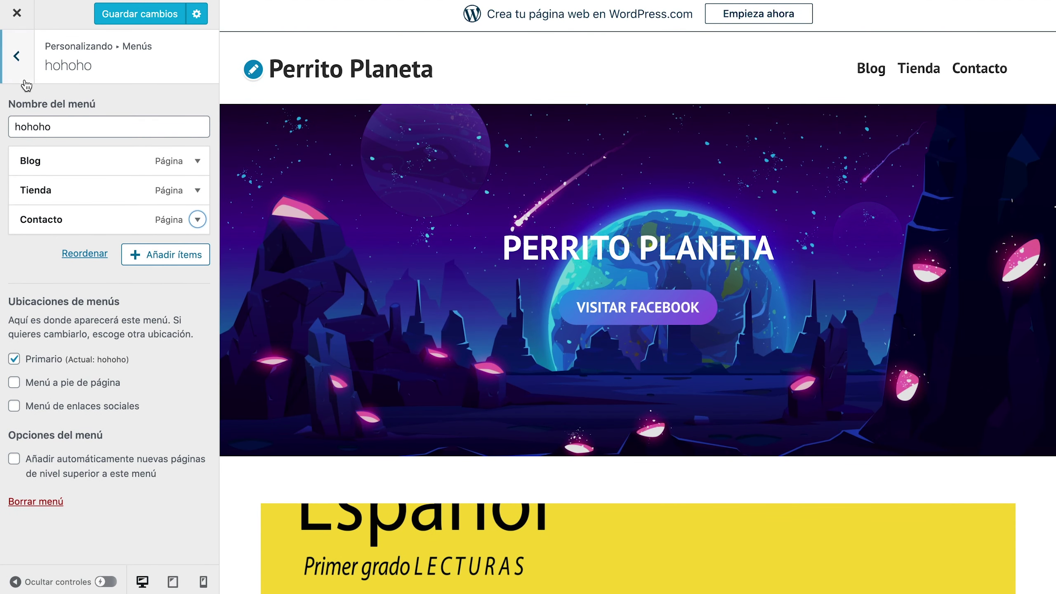
left_click(24, 81)
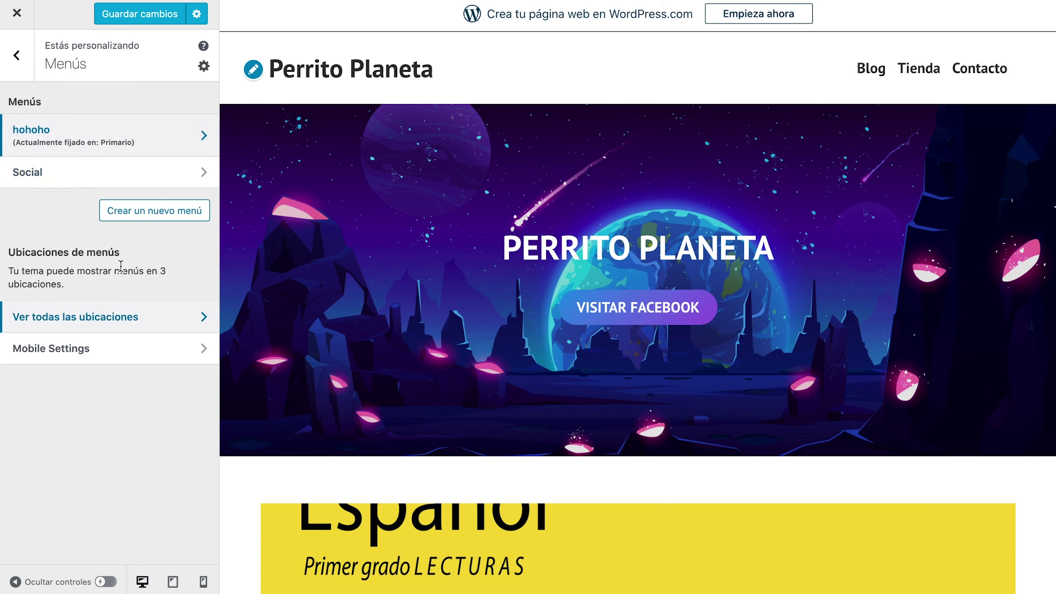
left_click(158, 15)
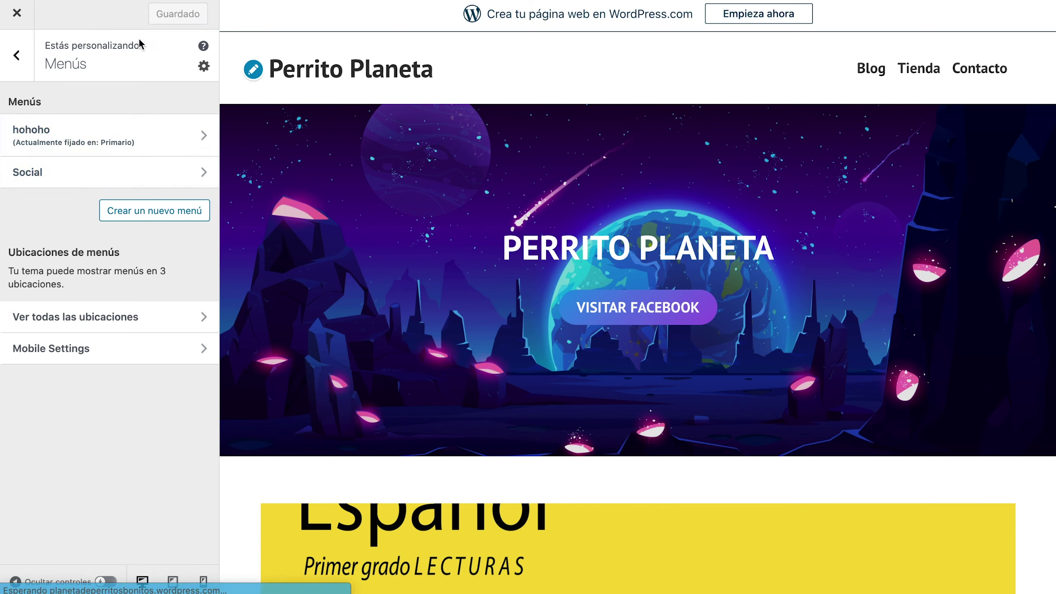
Leave the menu settings, open the Pie de página widget area, and check the footer in the preview
left_click(32, 67)
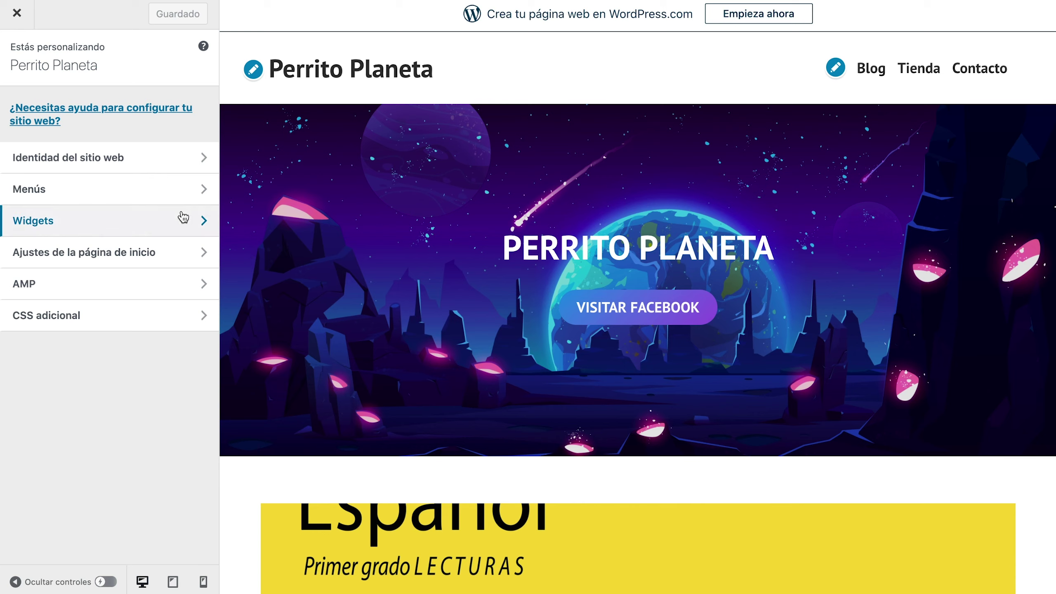
left_click(182, 217)
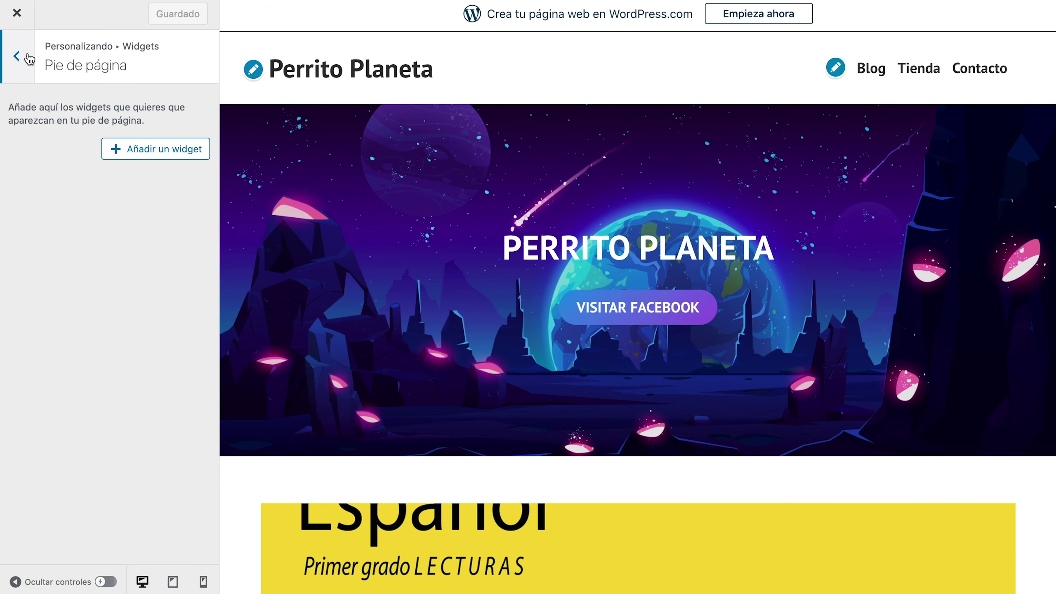
scroll(379, 311, "down", 20)
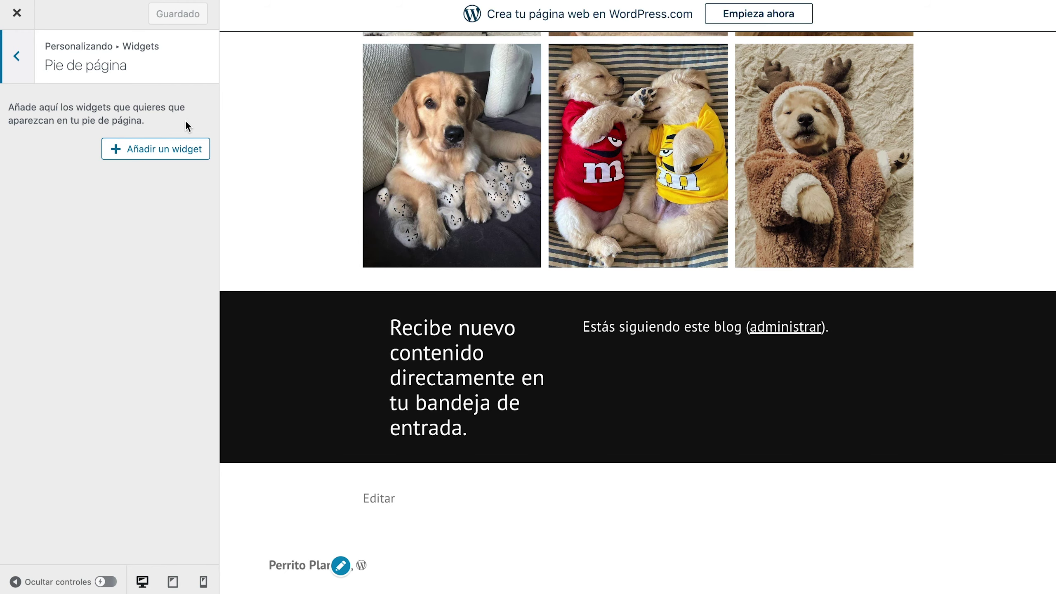
Try an Iconos sociales widget in the Pie de página area
left_click(169, 150)
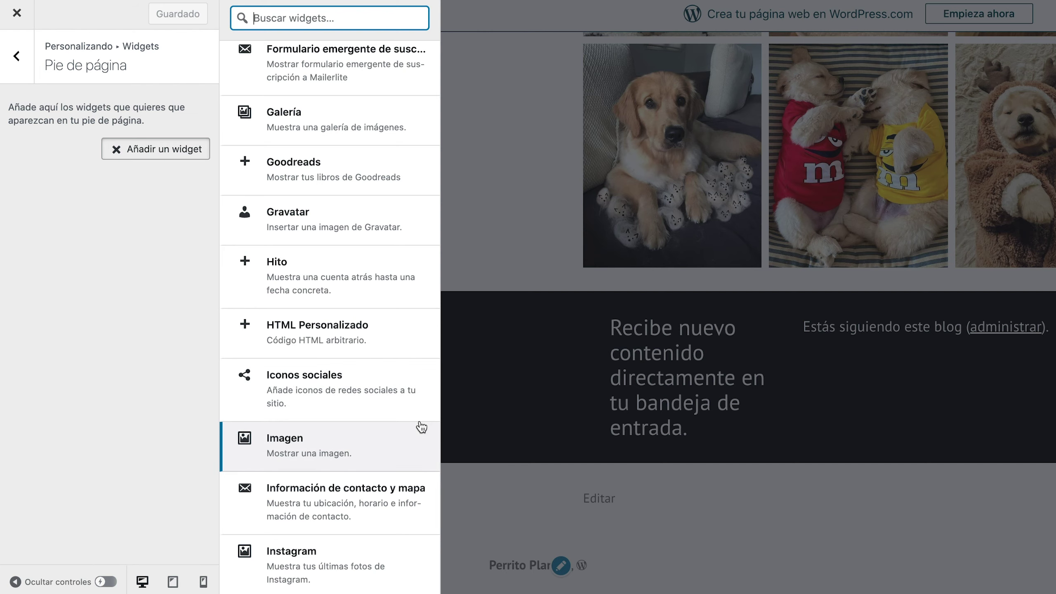
scroll(379, 345, "up", 1)
scroll(358, 358, "down", 3)
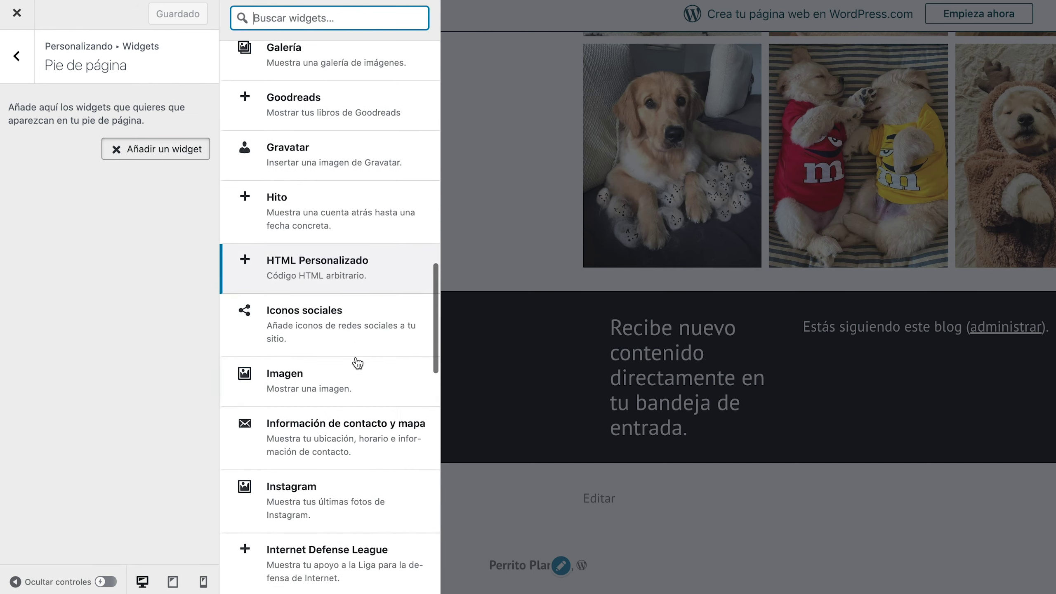
left_click(363, 319)
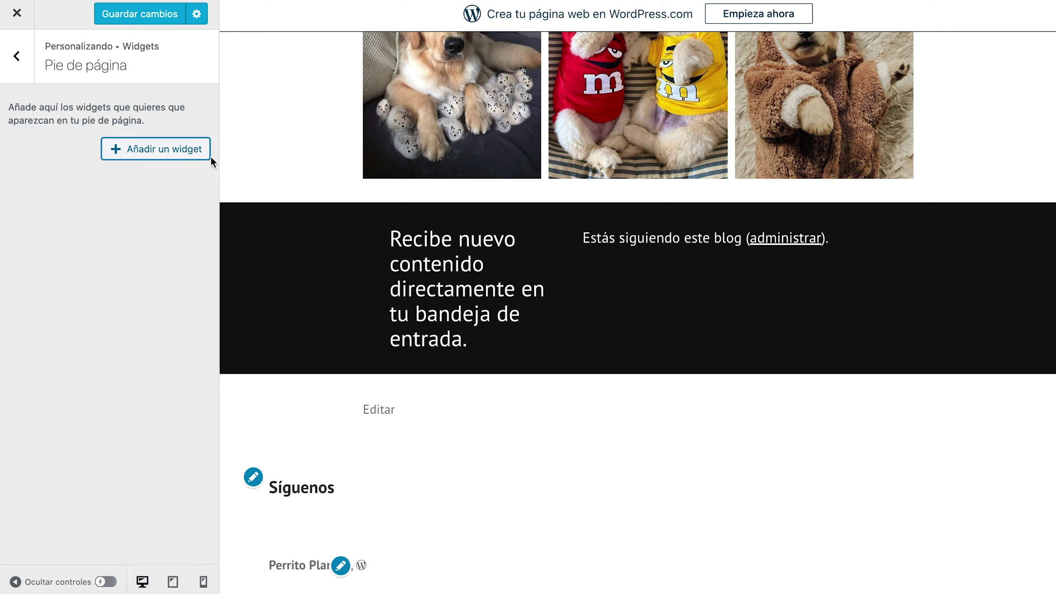
Add an Imagen widget to the Pie de página area
left_click(161, 151)
scroll(358, 347, "down", 3)
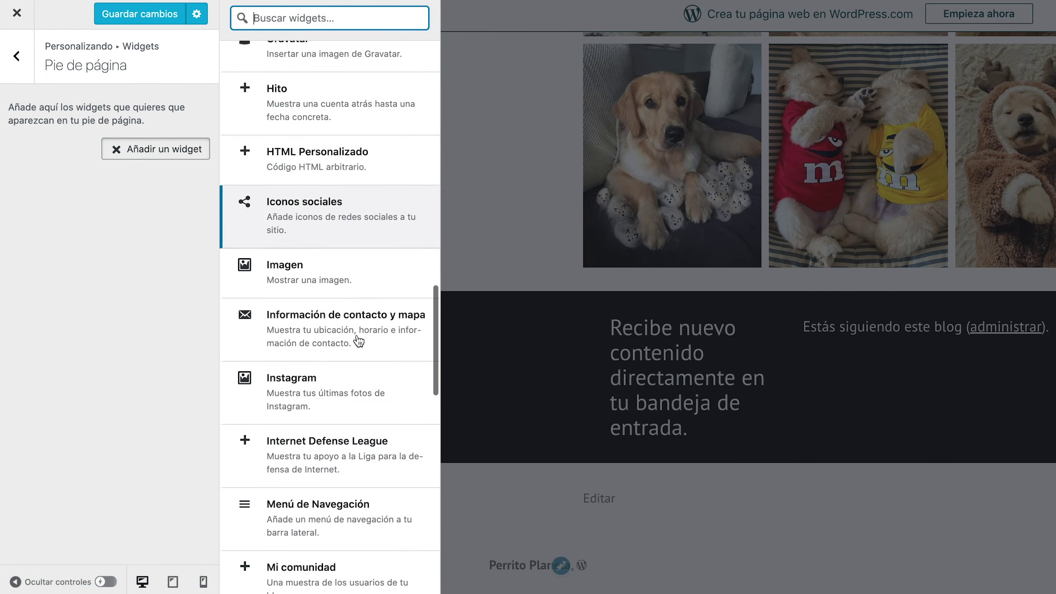
left_click(368, 273)
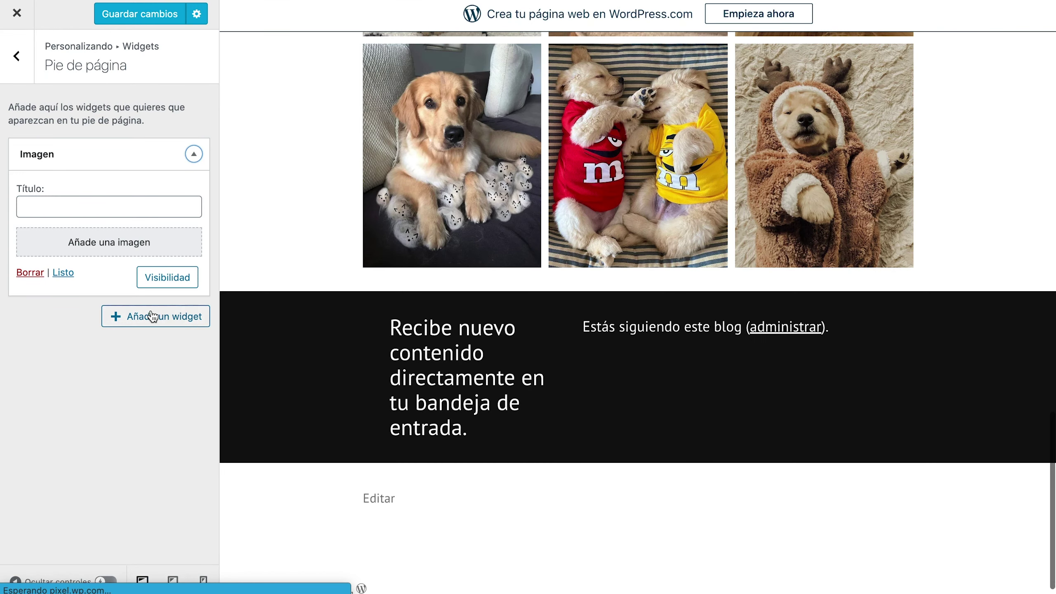
Try the picture of the dog with its cheeks pulled in the Imagen widget, check the footer, and delete the widget
left_click(110, 246)
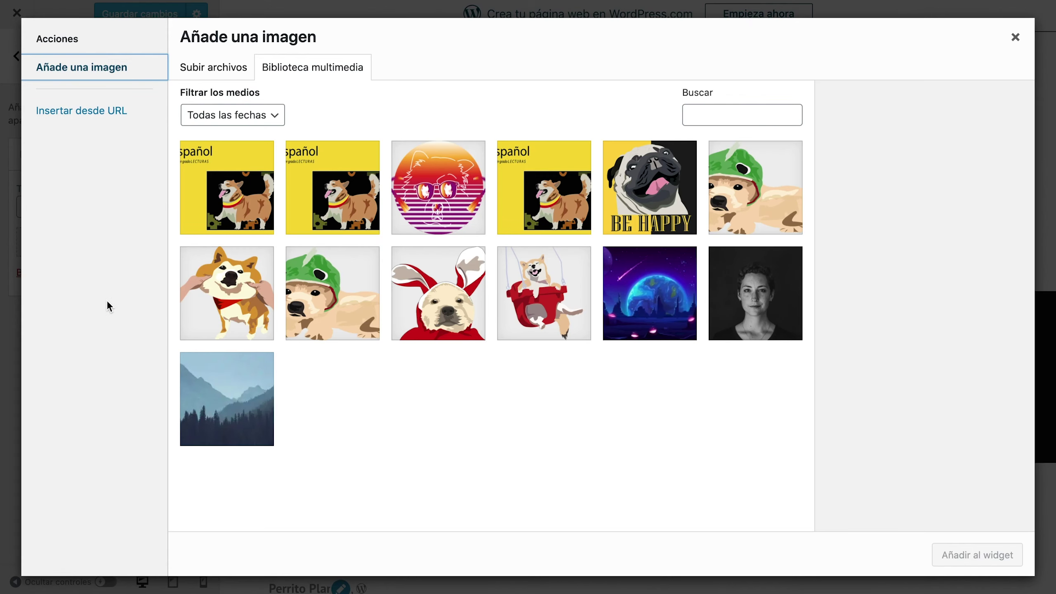
left_click(232, 302)
left_click(972, 556)
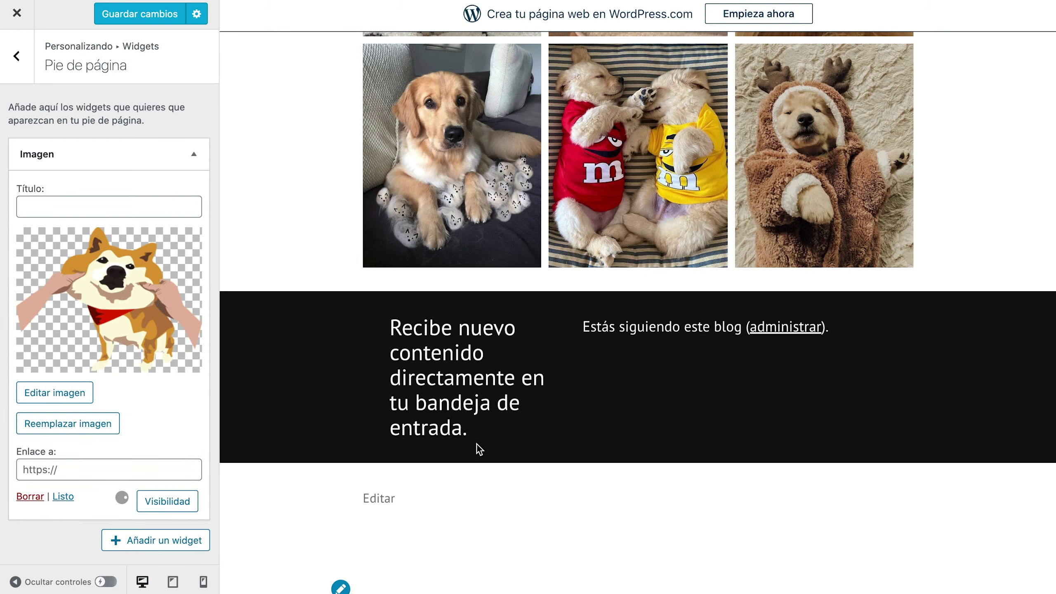
scroll(477, 445, "down", 5)
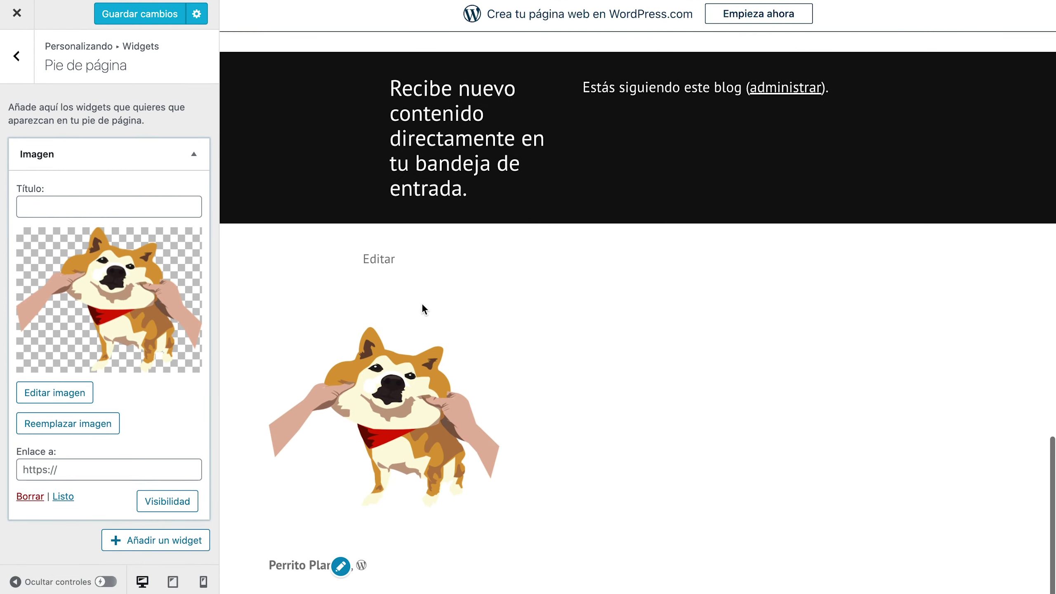
left_click(31, 496)
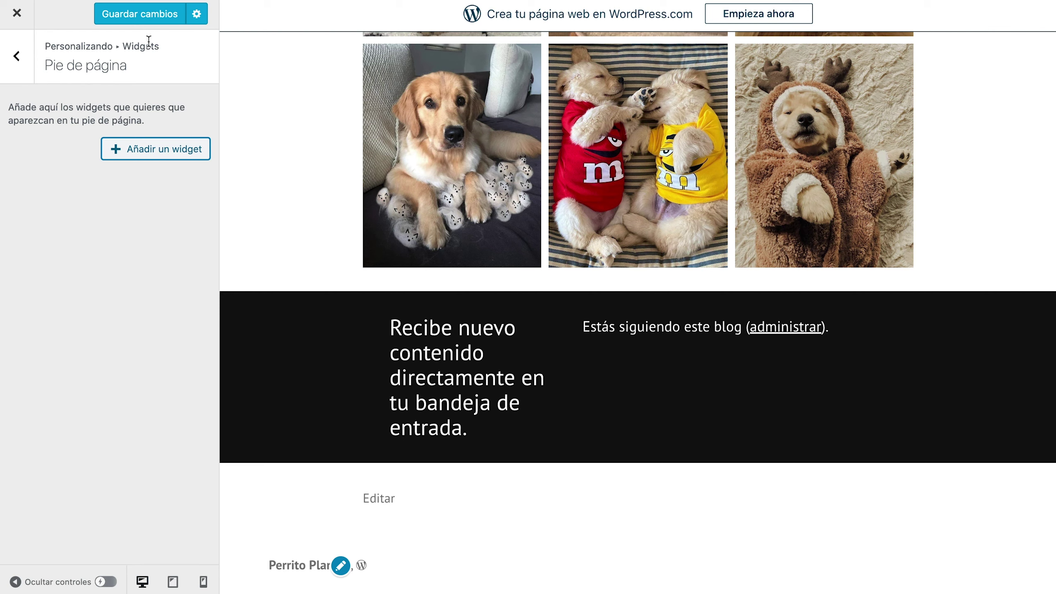
Go to the Ajustes de la página de inicio and review the current home page in the preview
left_click(16, 56)
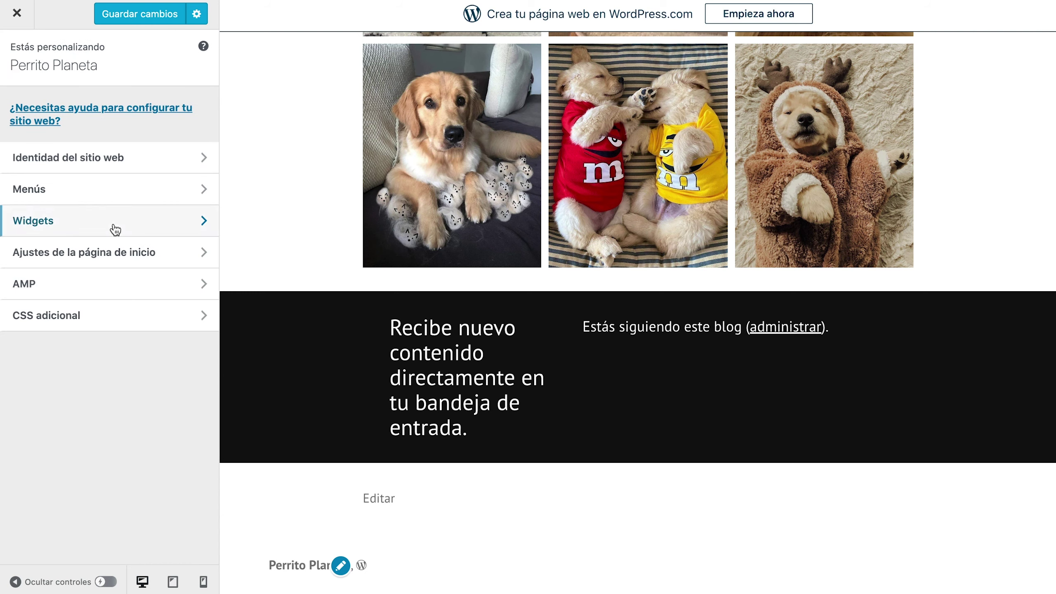
left_click(139, 261)
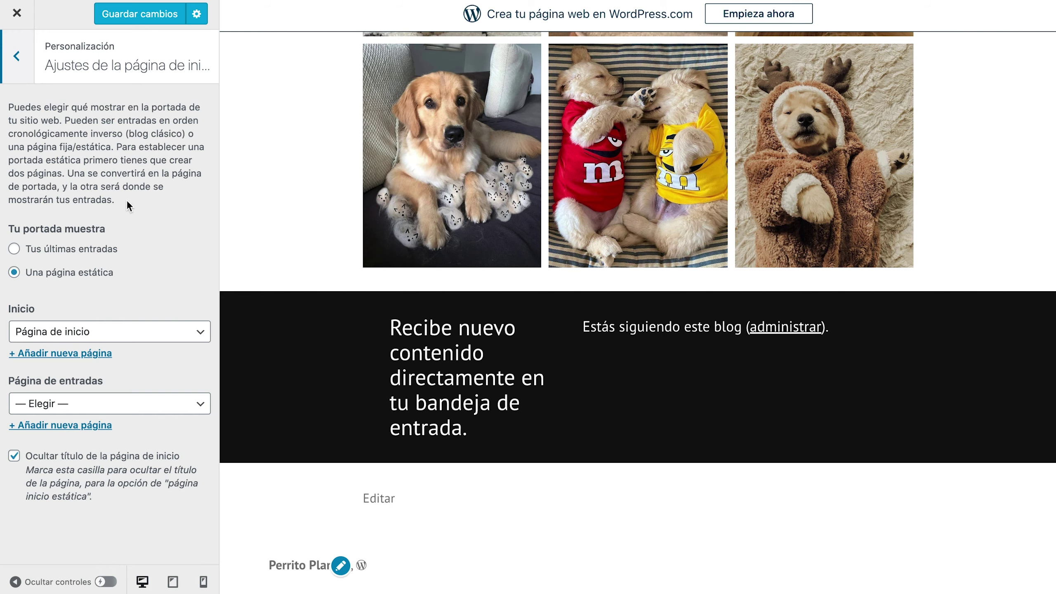
scroll(350, 336, "up", 15)
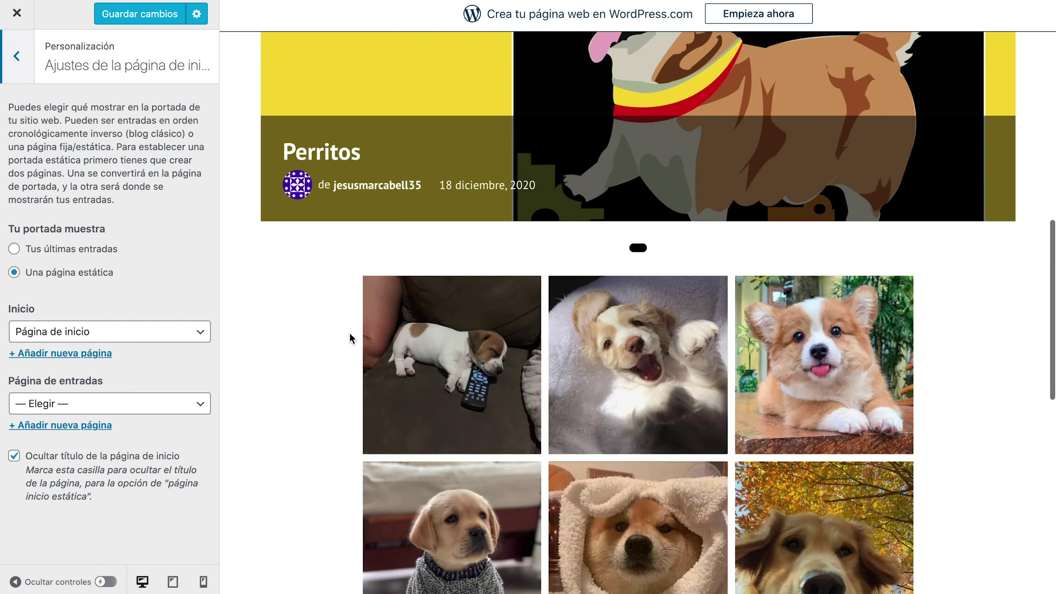
scroll(350, 334, "down", 3)
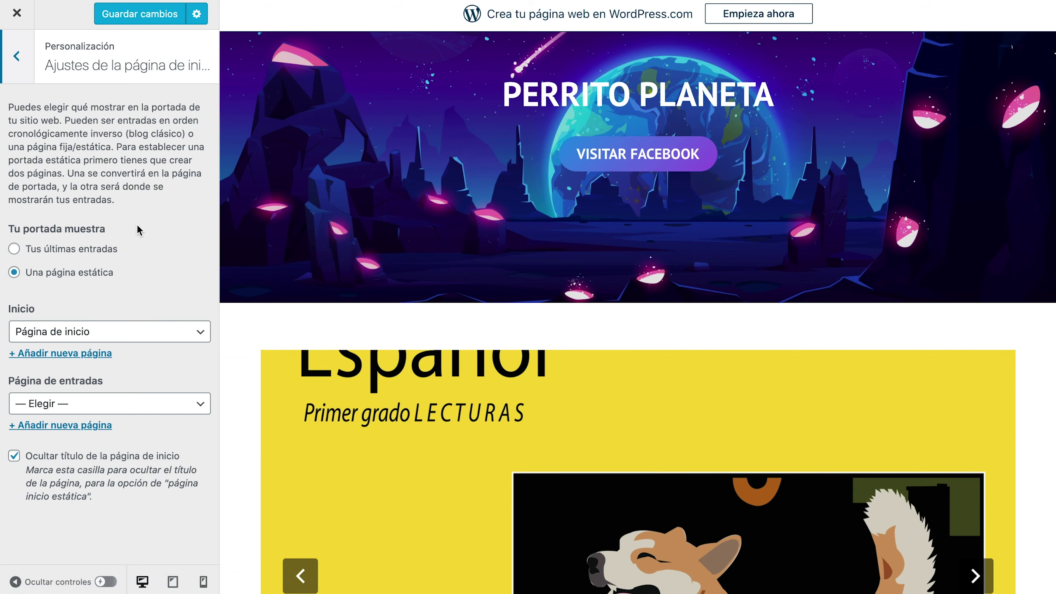
scroll(385, 380, "down", 3)
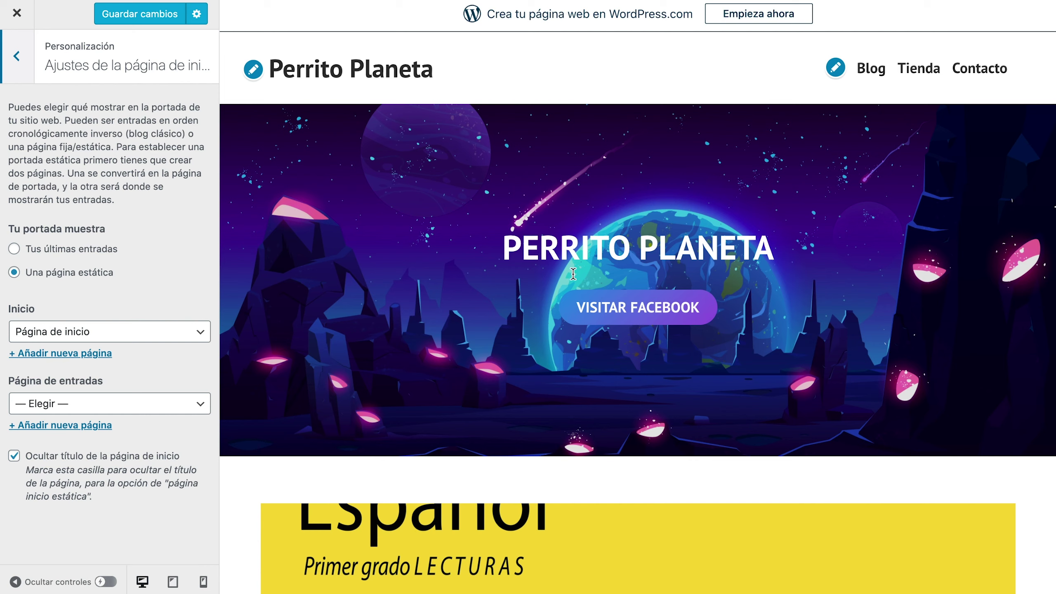
Try Blog as the static home page, review it in the preview, and restore Página de inicio as the home page
left_click(106, 338)
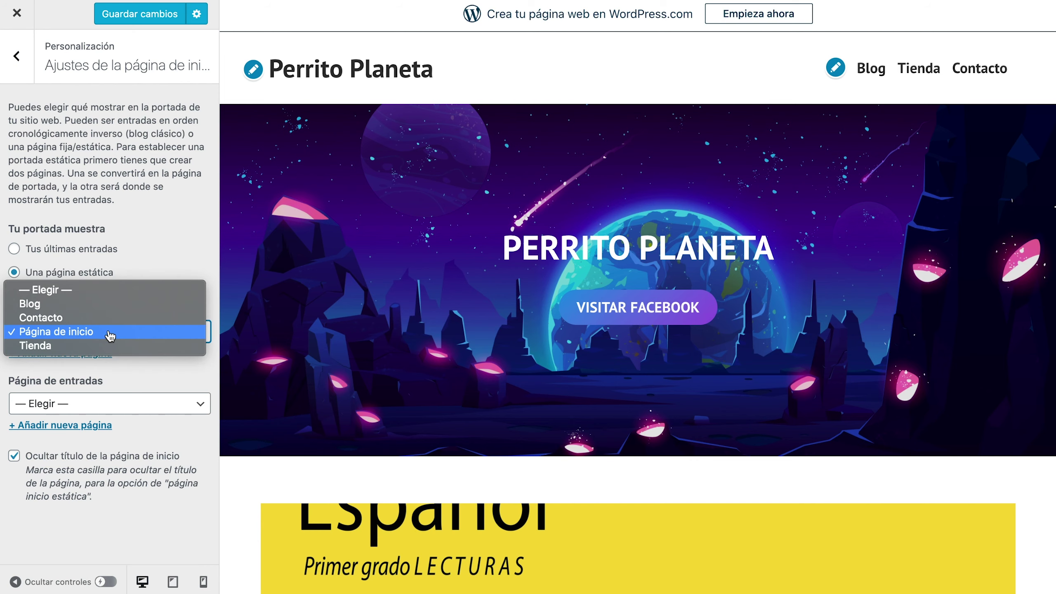
left_click(89, 310)
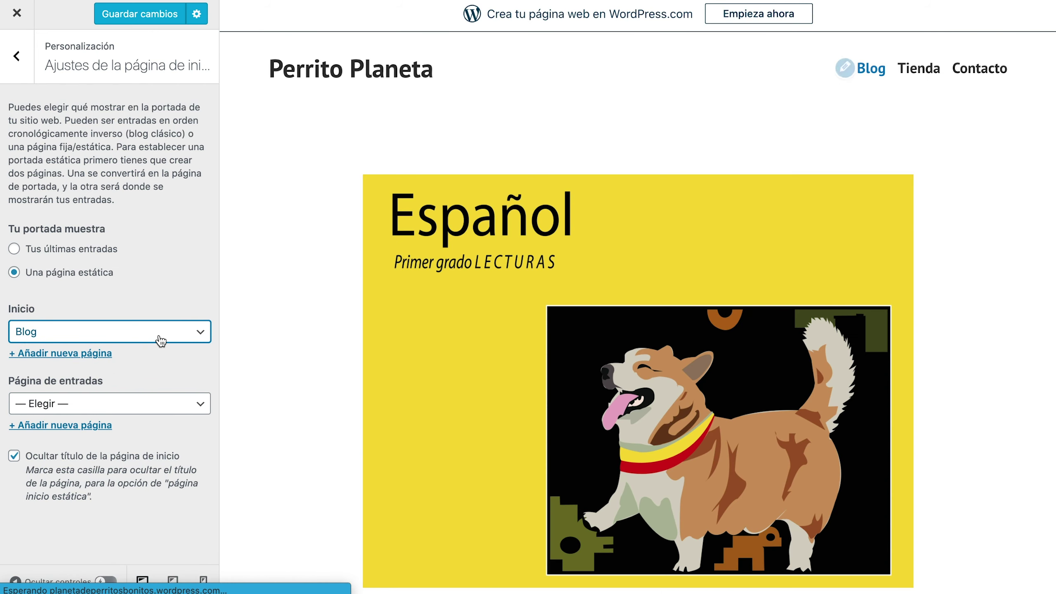
scroll(377, 427, "down", 7)
scroll(350, 333, "down", 3)
scroll(349, 333, "up", 10)
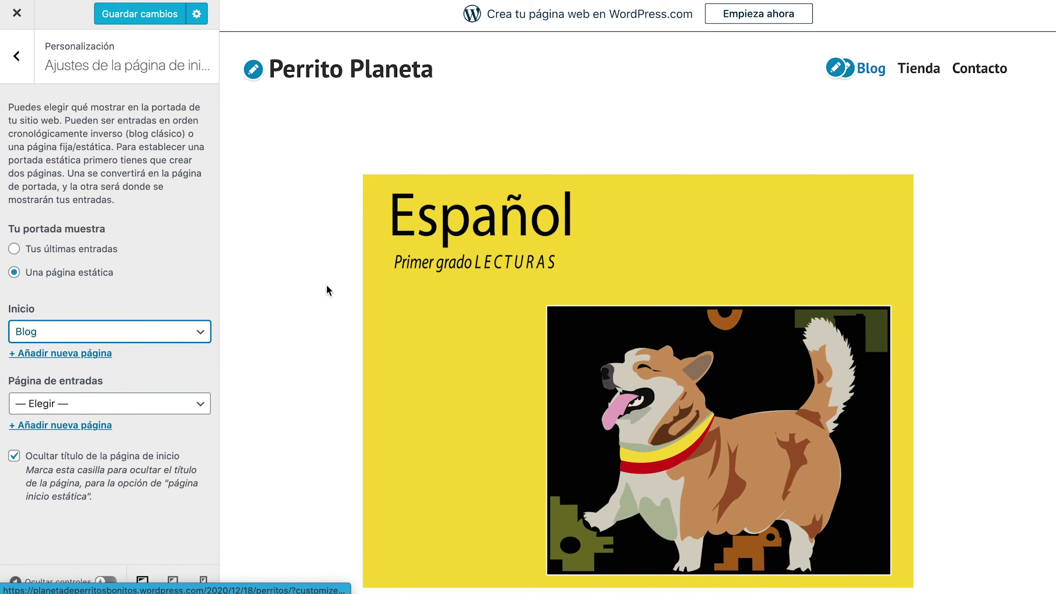
scroll(549, 299, "down", 8)
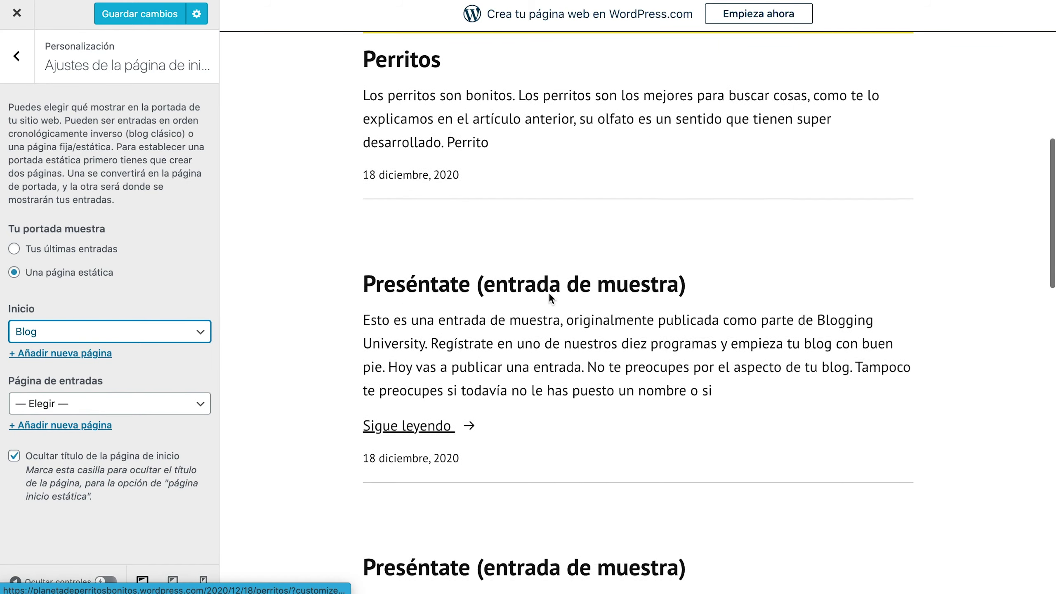
scroll(551, 299, "down", 4)
scroll(550, 296, "down", 1)
scroll(550, 297, "up", 15)
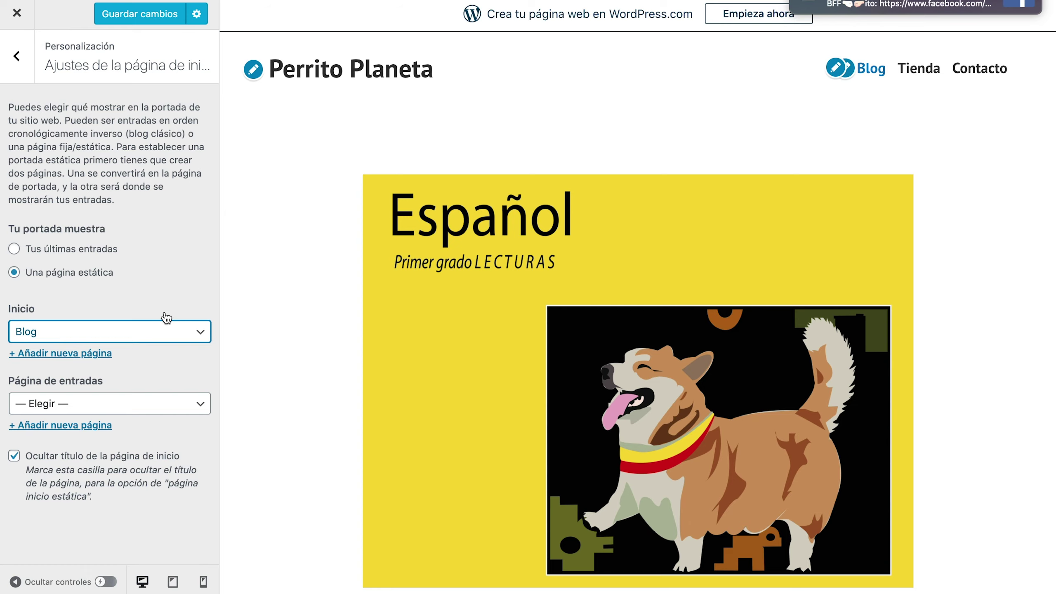
left_click(139, 332)
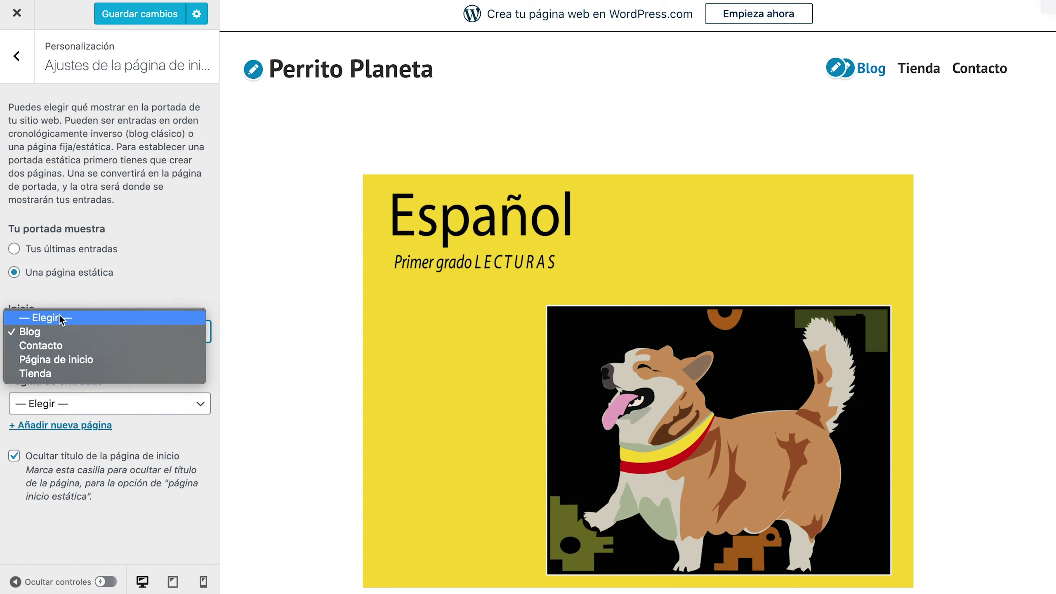
left_click(58, 359)
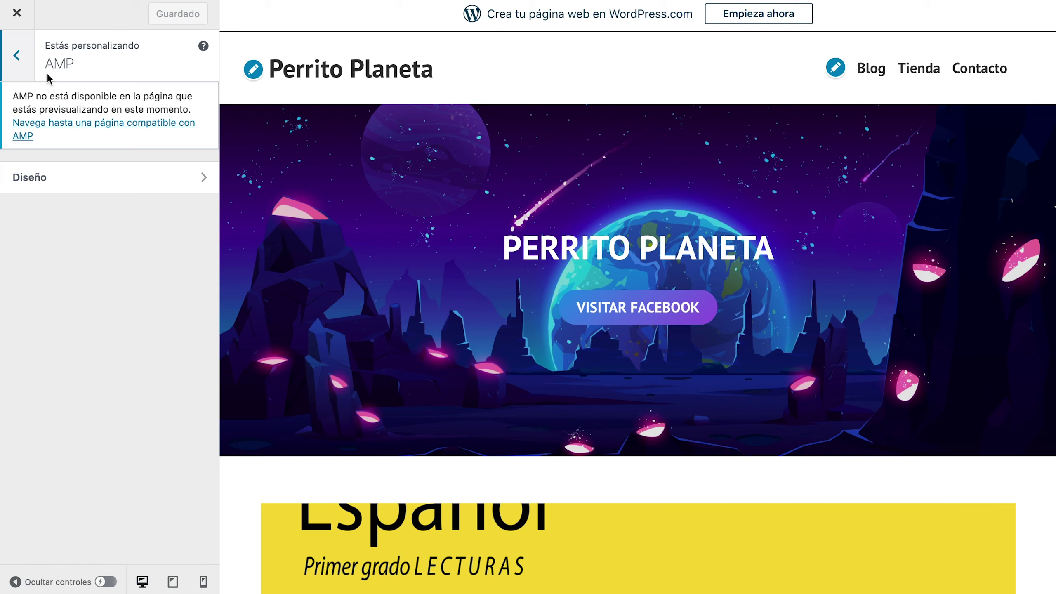
Review the AMP design settings for header colours and colour scheme, and leave the AMP section
left_click(17, 62)
left_click(133, 280)
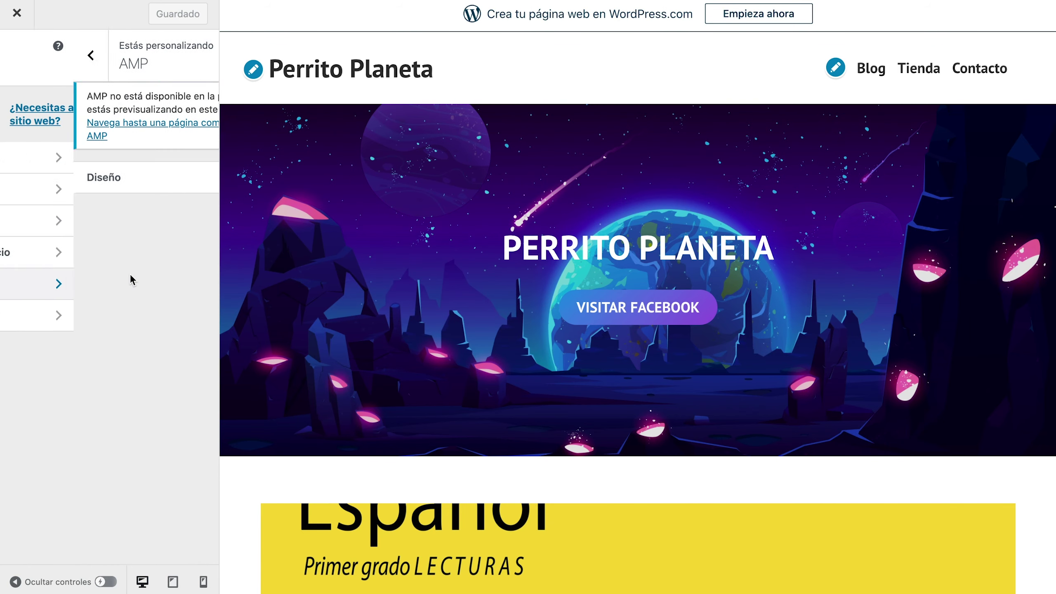
left_click(161, 170)
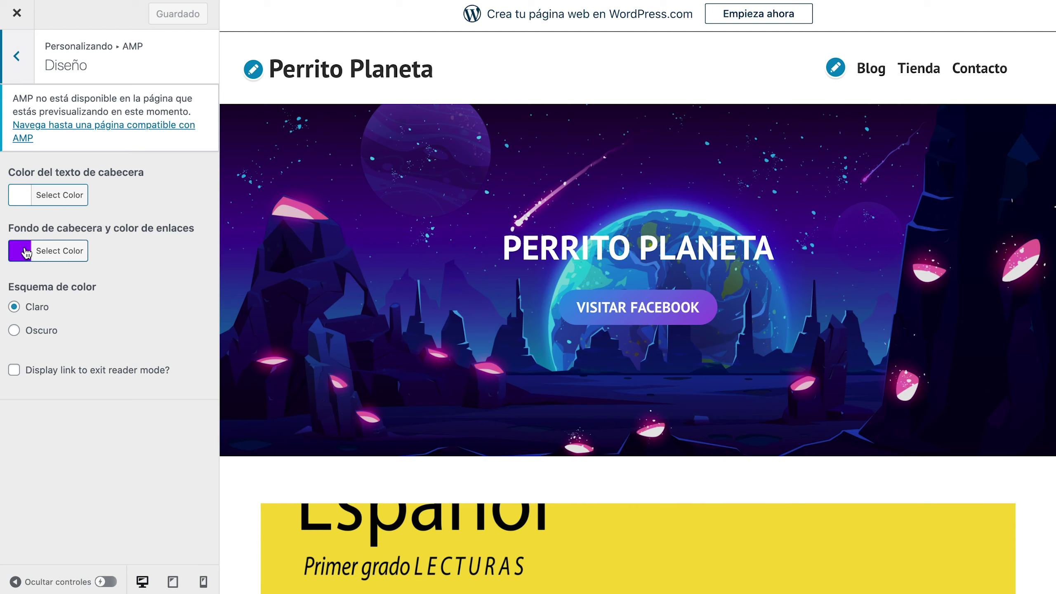
left_click(17, 56)
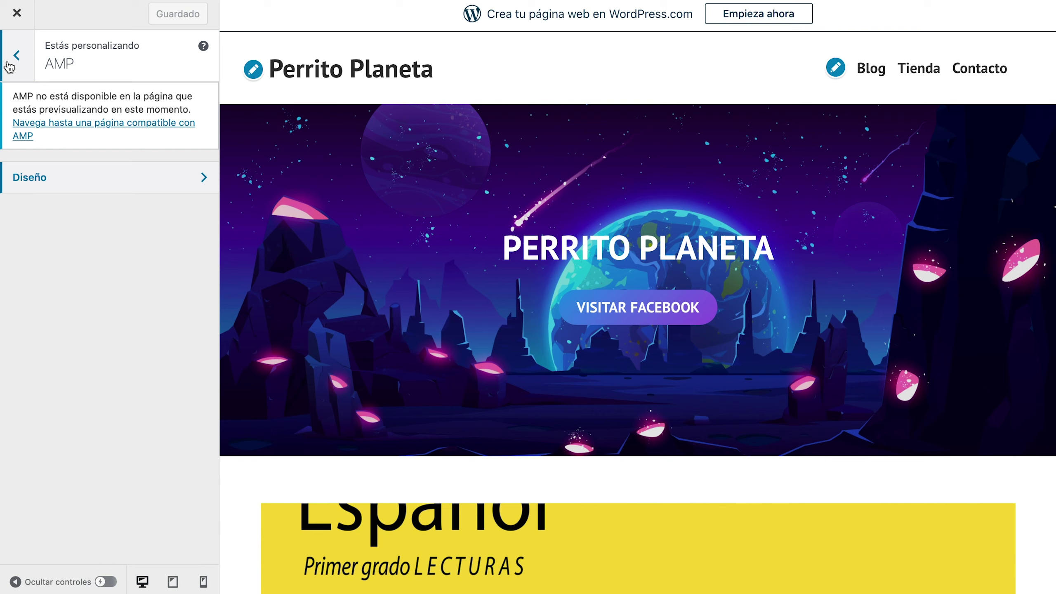
left_click(28, 70)
Check the CSS adicional section and close the site customizer
left_click(152, 327)
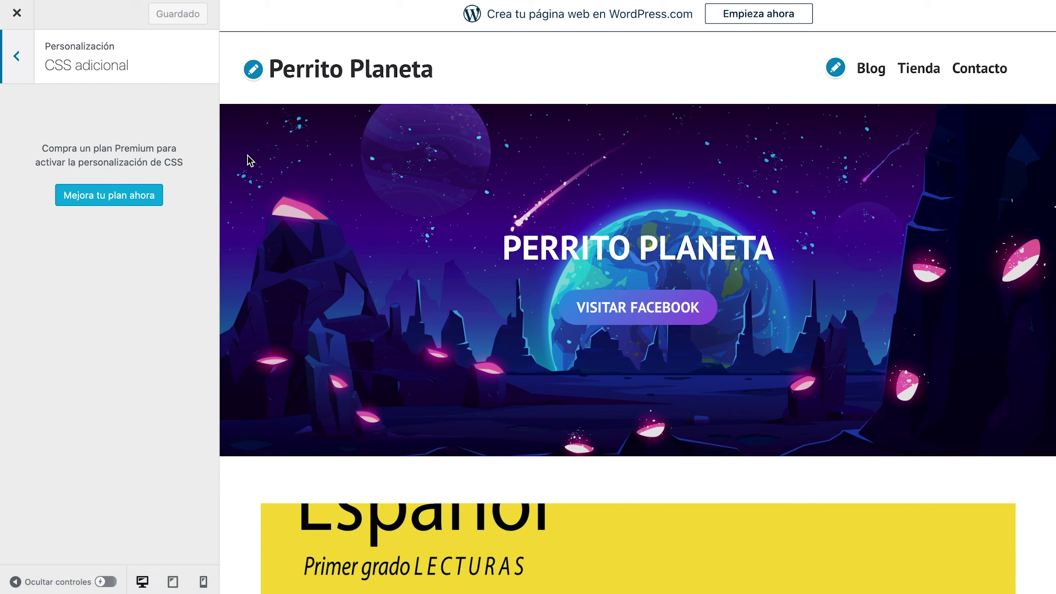
left_click(17, 58)
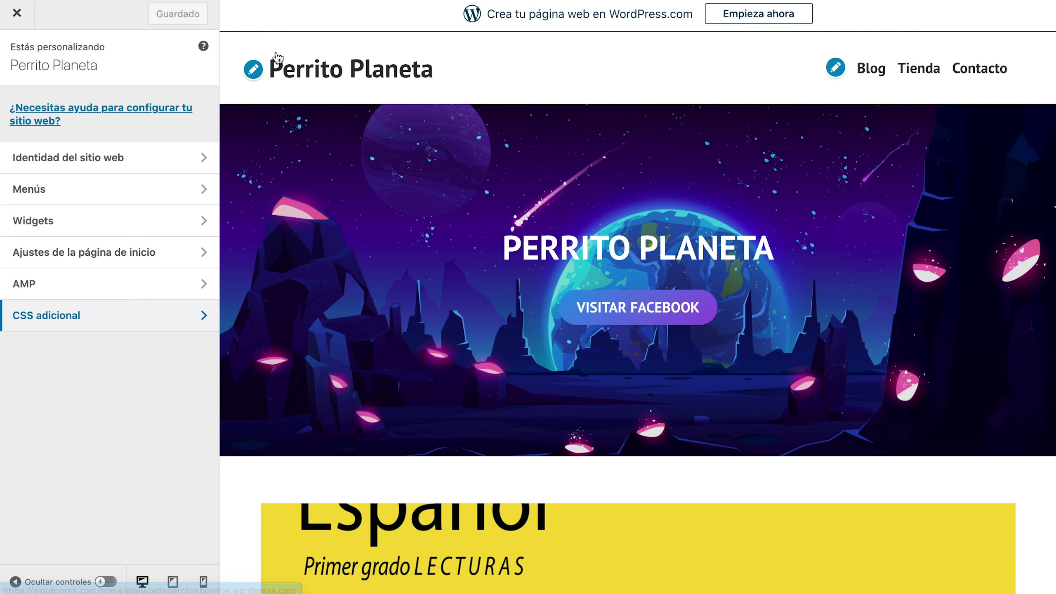
left_click(18, 15)
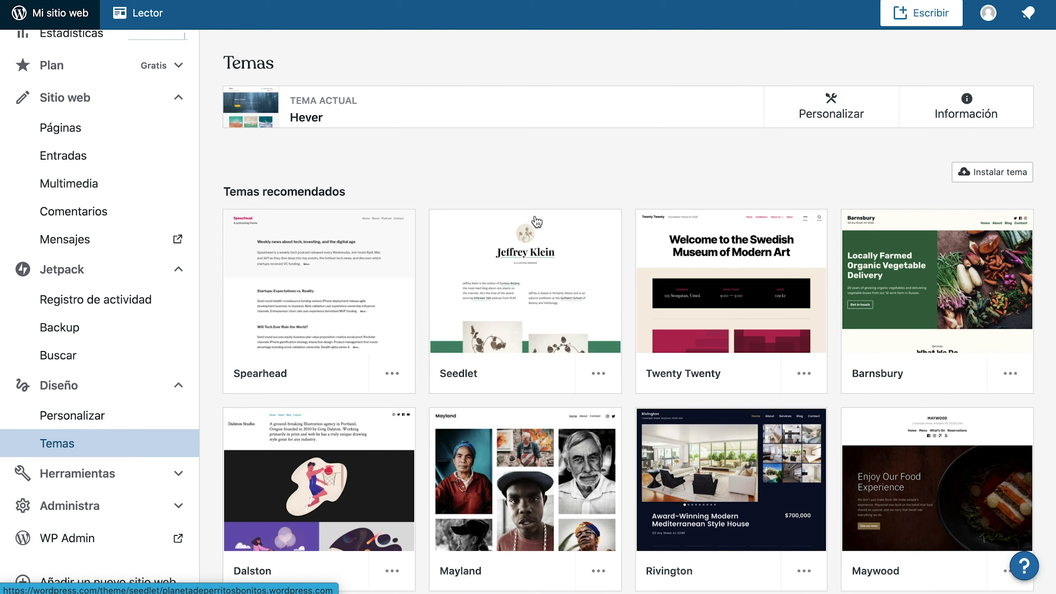
Browse the recommended themes in the theme gallery from Spearhead down to Redhill
scroll(694, 217, "down", 15)
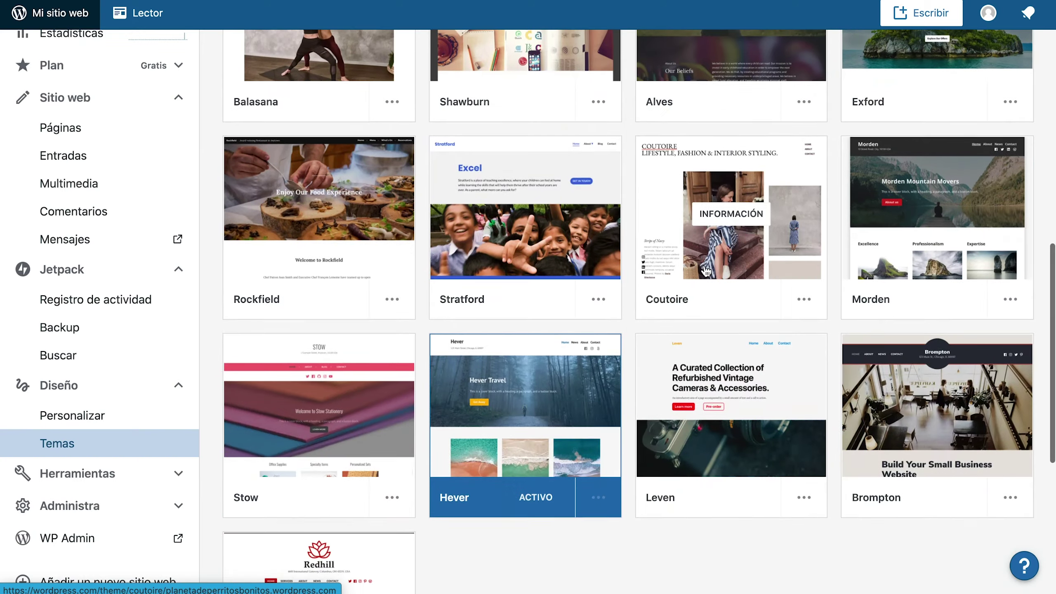
scroll(703, 258, "up", 15)
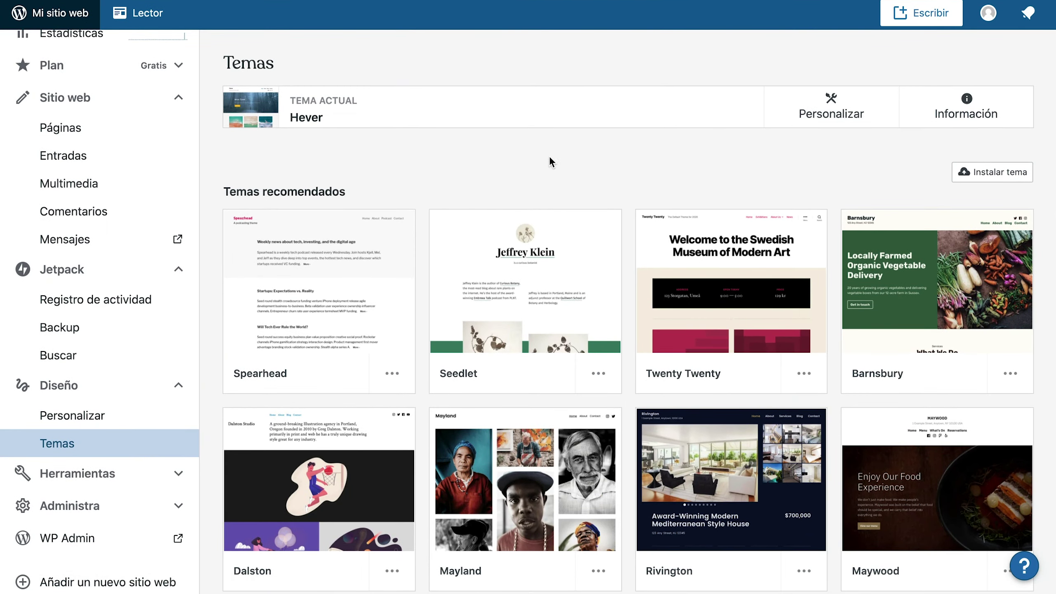
scroll(423, 183, "down", 2)
scroll(423, 178, "down", 3)
scroll(556, 381, "down", 10)
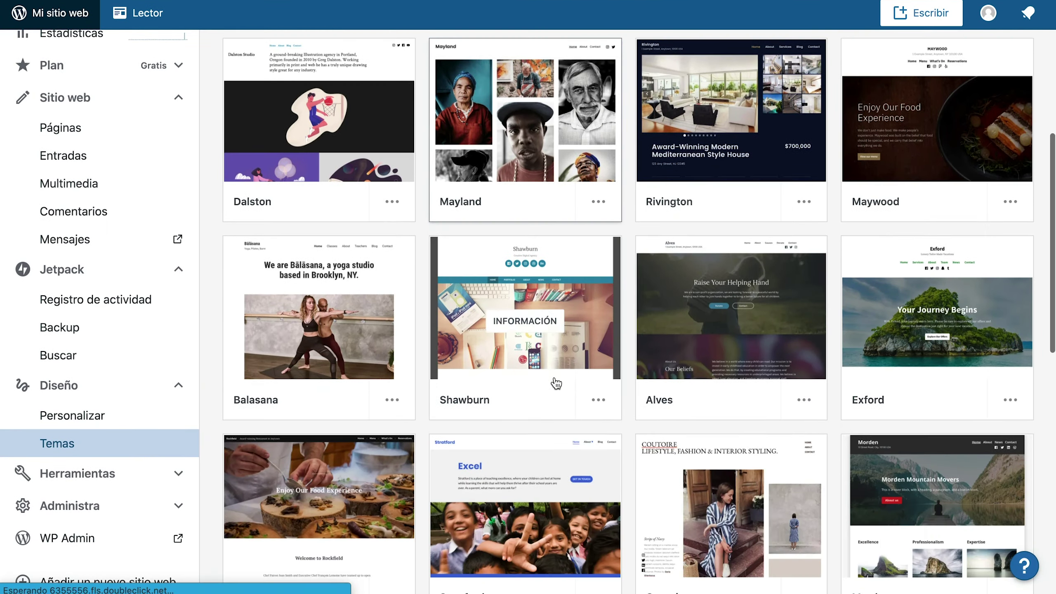
scroll(557, 383, "up", 15)
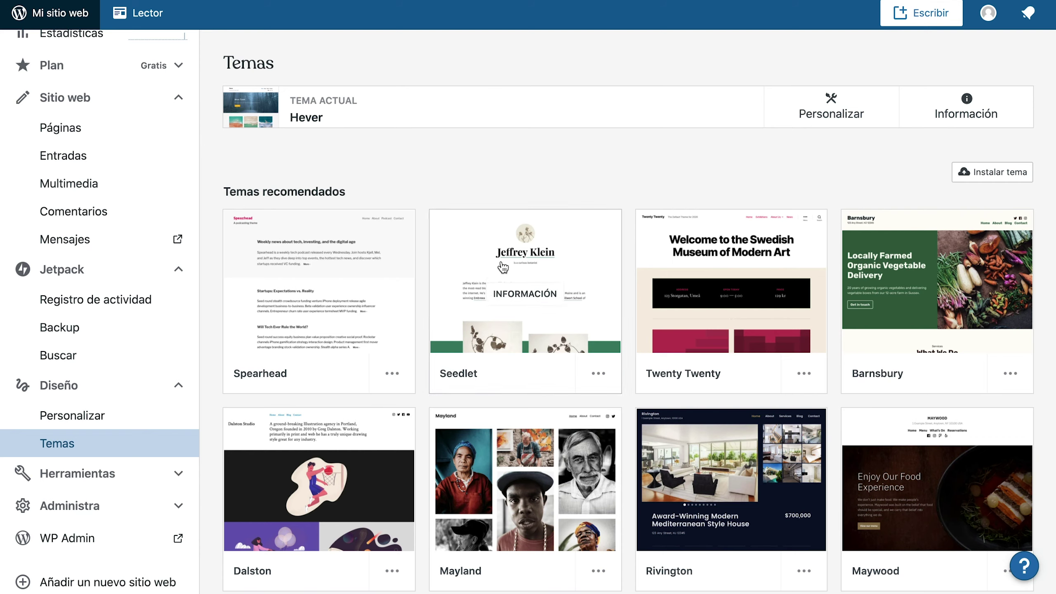
mouse_move(517, 308)
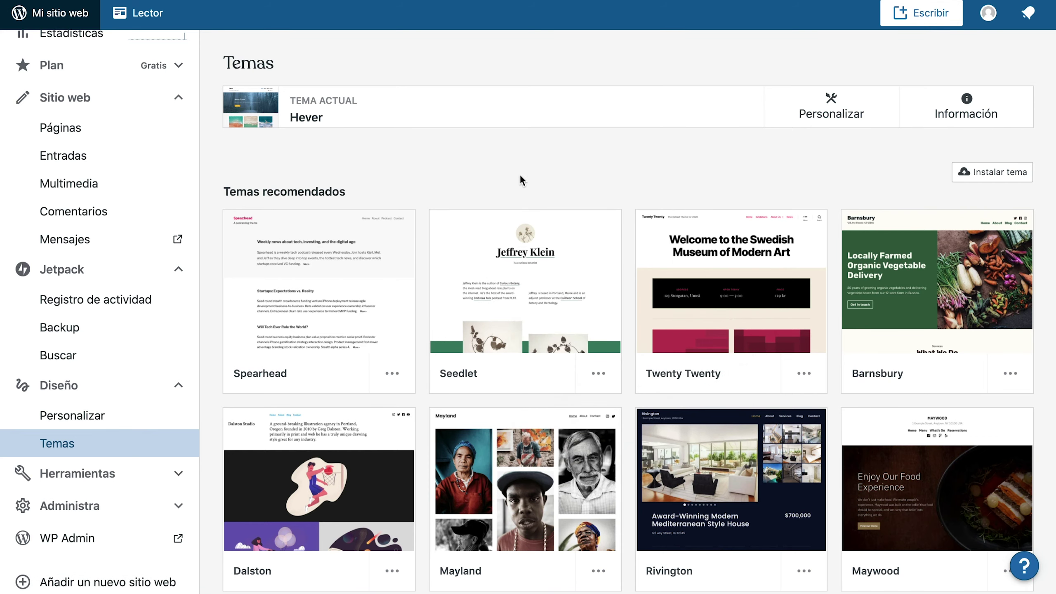
scroll(703, 330, "down", 10)
scroll(706, 329, "down", 10)
scroll(703, 325, "up", 20)
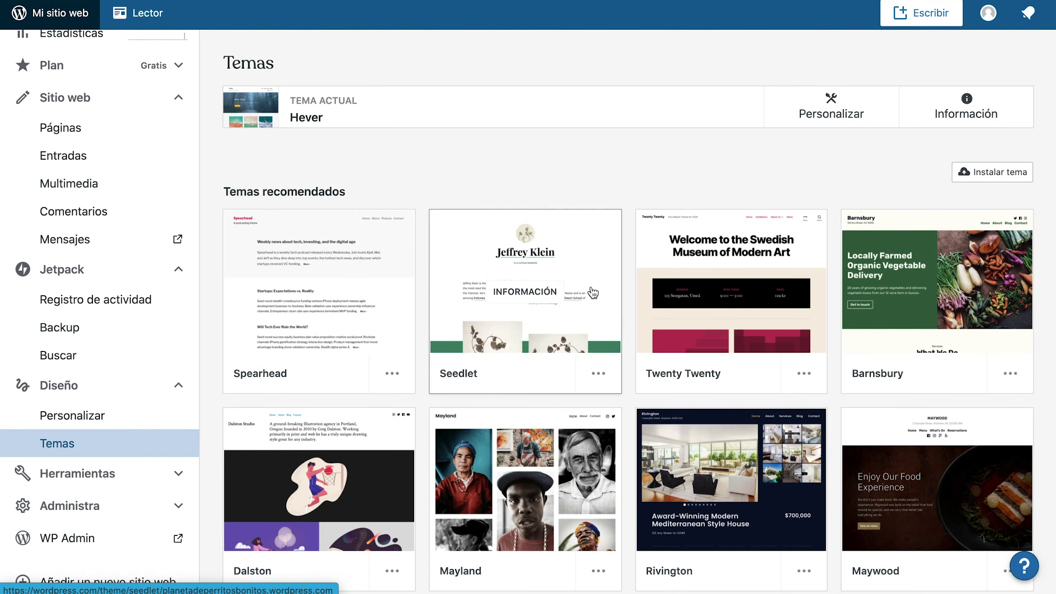
scroll(592, 399, "down", 10)
scroll(594, 405, "down", 3)
scroll(594, 405, "up", 13)
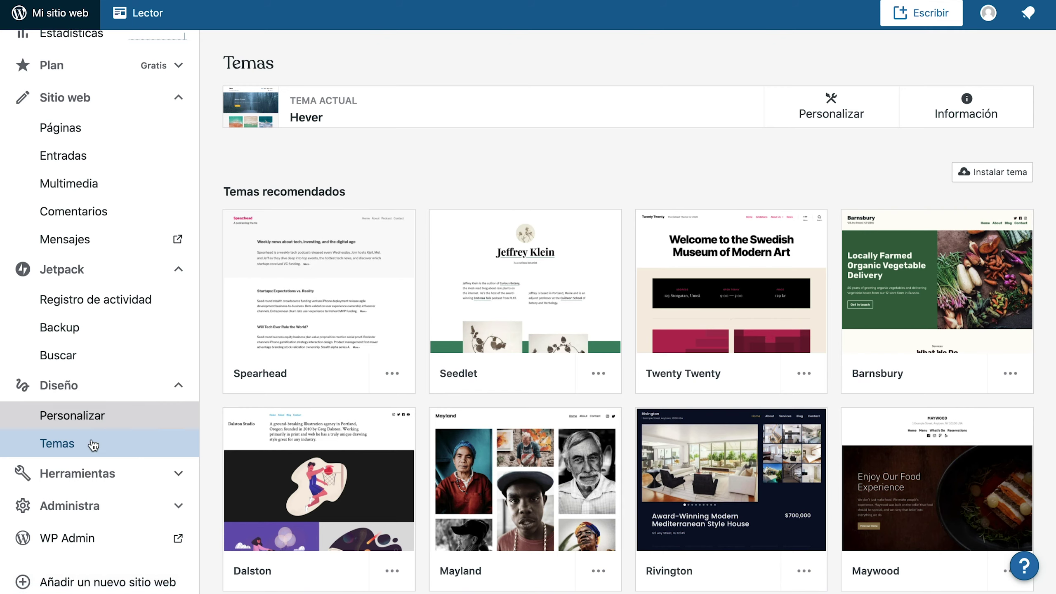
Expand the Herramientas group to look over its tools and collapse the Diseño group
left_click(118, 472)
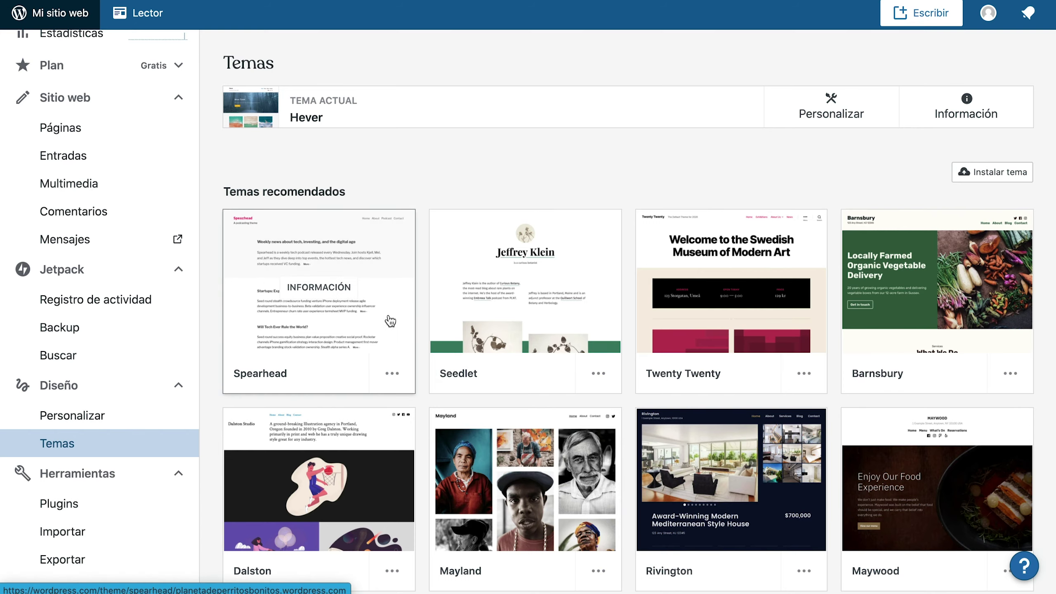
scroll(143, 421, "down", 3)
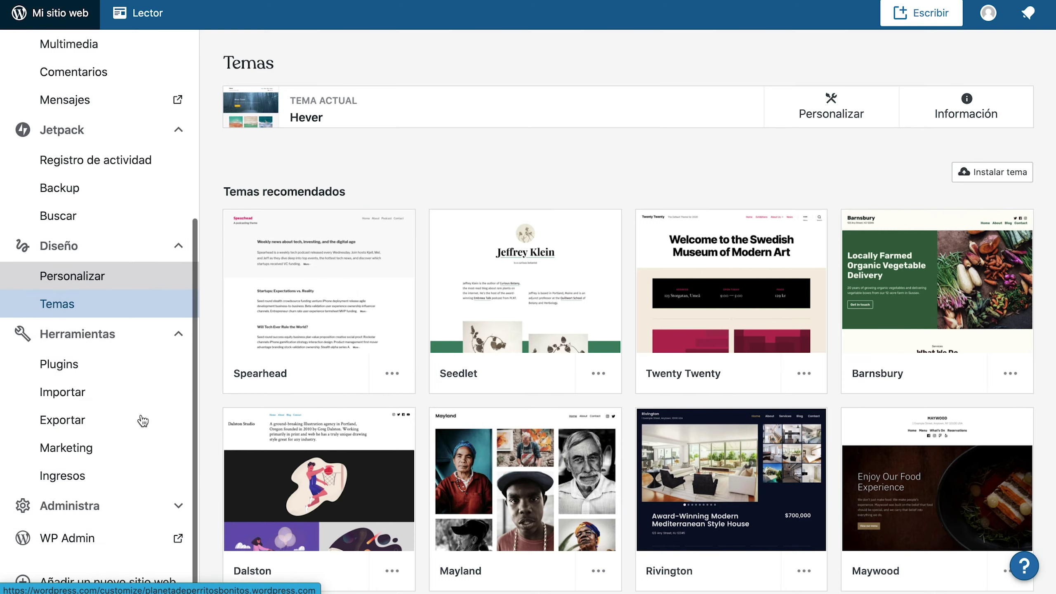
scroll(307, 486, "down", 10)
scroll(379, 474, "up", 15)
scroll(379, 474, "down", 20)
scroll(378, 473, "up", 14)
scroll(377, 467, "up", 2)
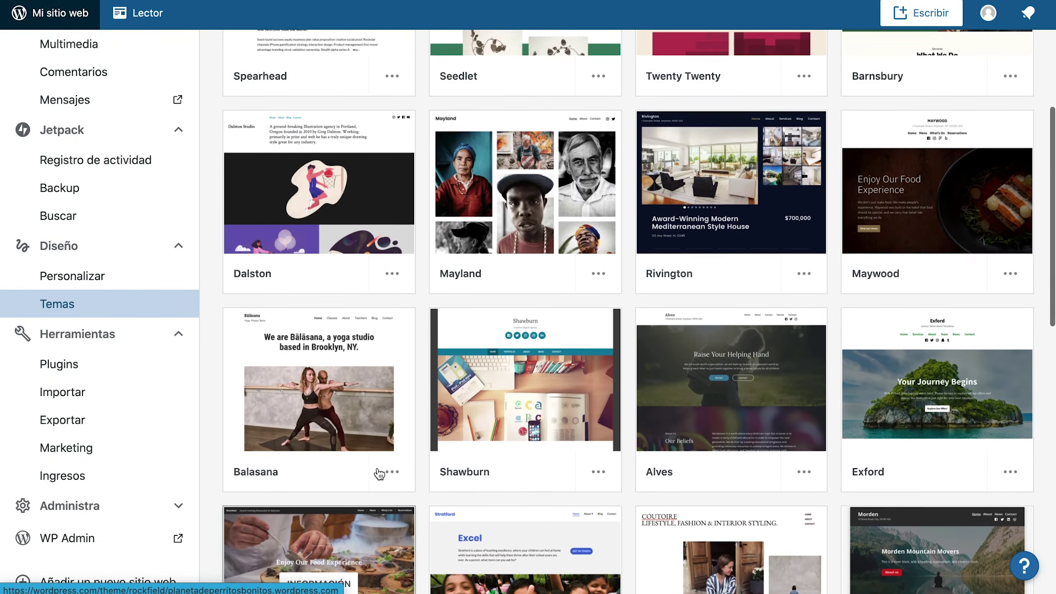
left_click(170, 248)
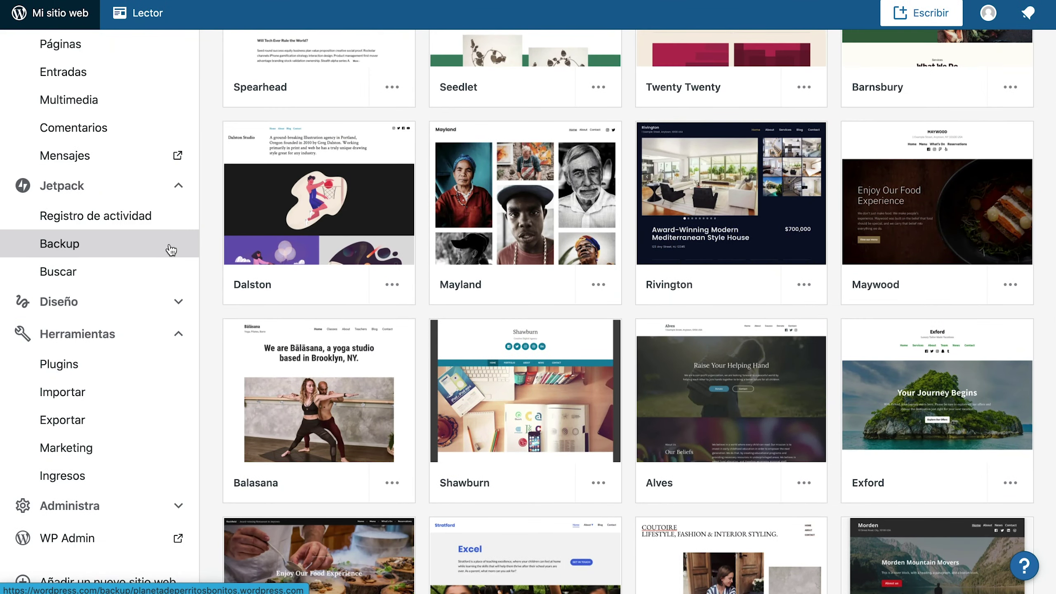
mouse_move(481, 269)
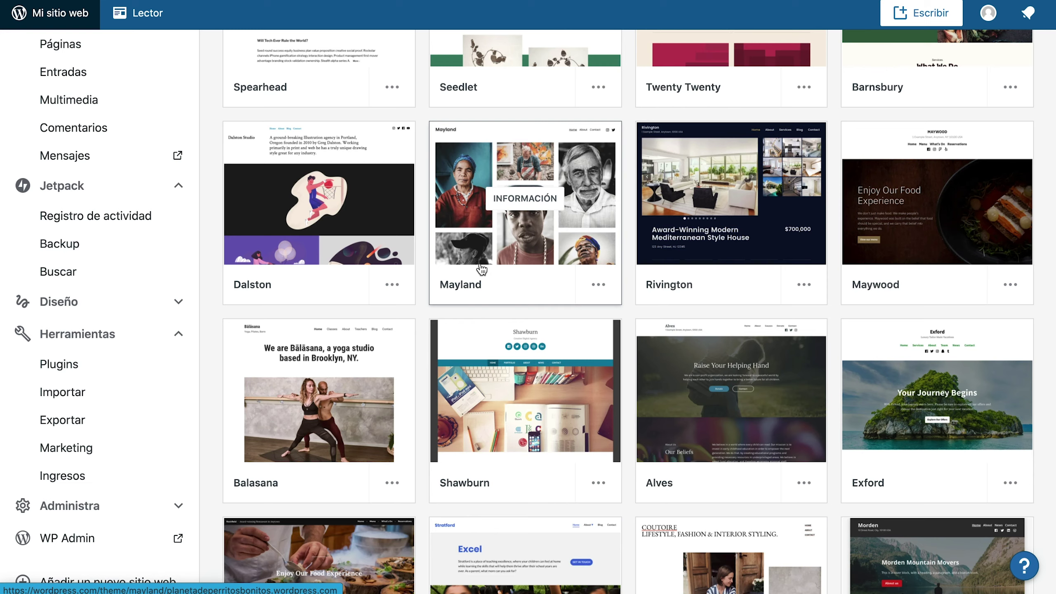
mouse_move(324, 355)
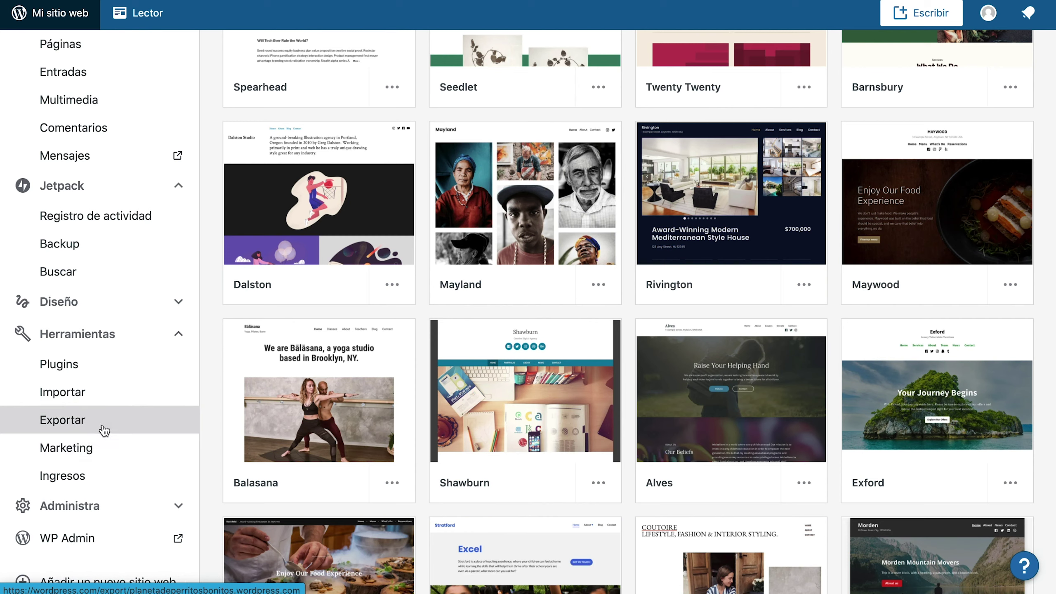
Open the Plugins page and look over its featured and popular plugins
left_click(132, 376)
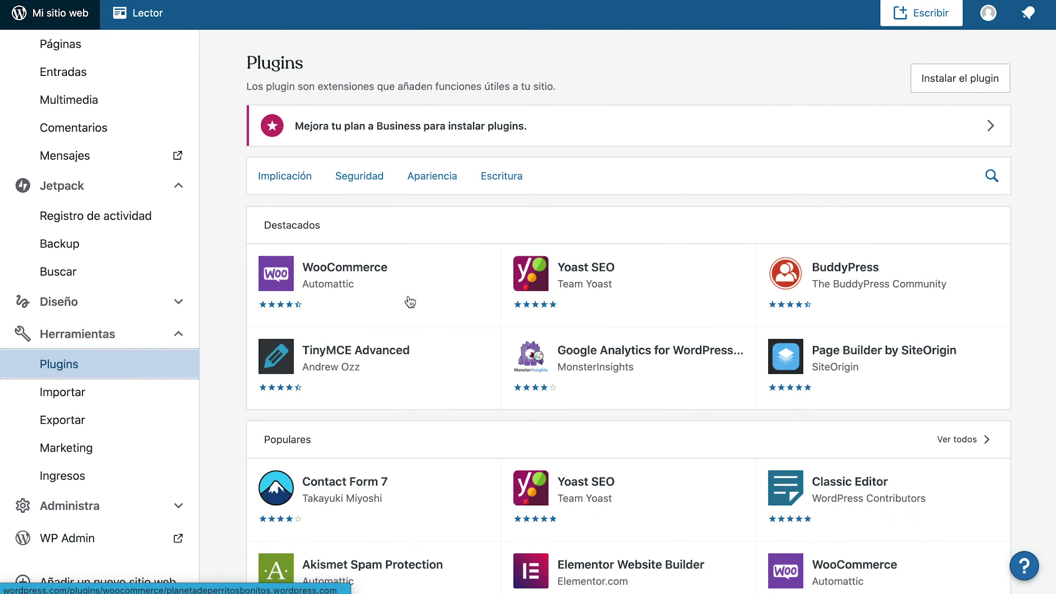
scroll(406, 399, "down", 2)
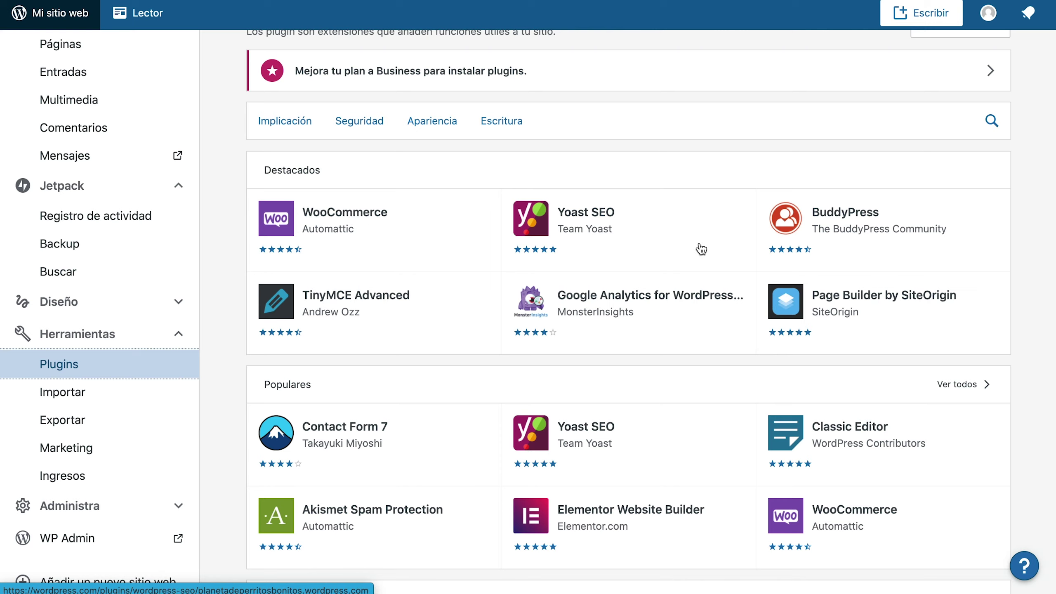
scroll(646, 295, "up", 3)
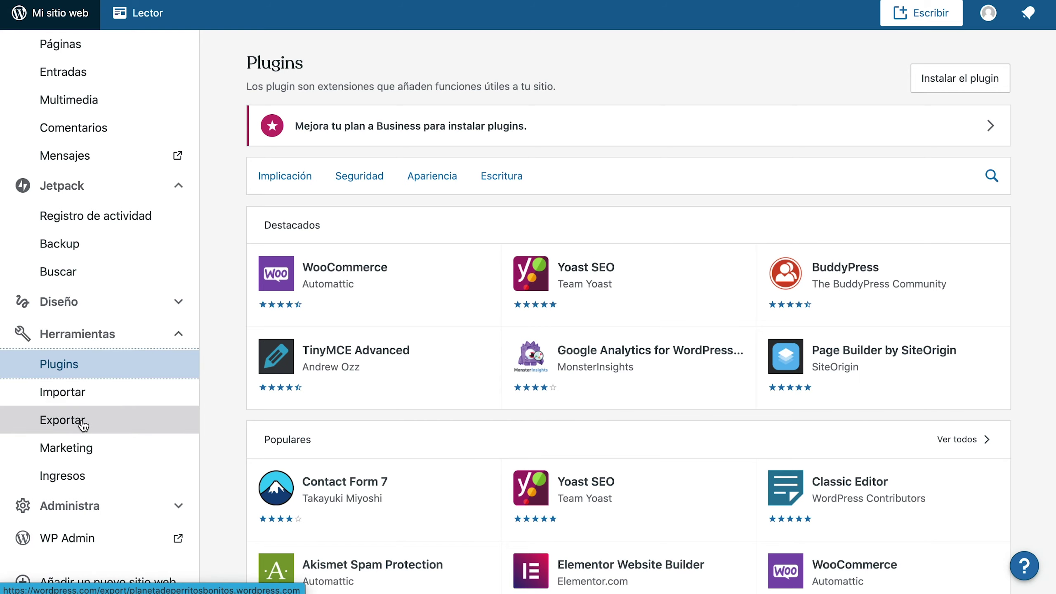
Review the platforms offered on the Importar page and open the Exportar page to see its export options
left_click(99, 392)
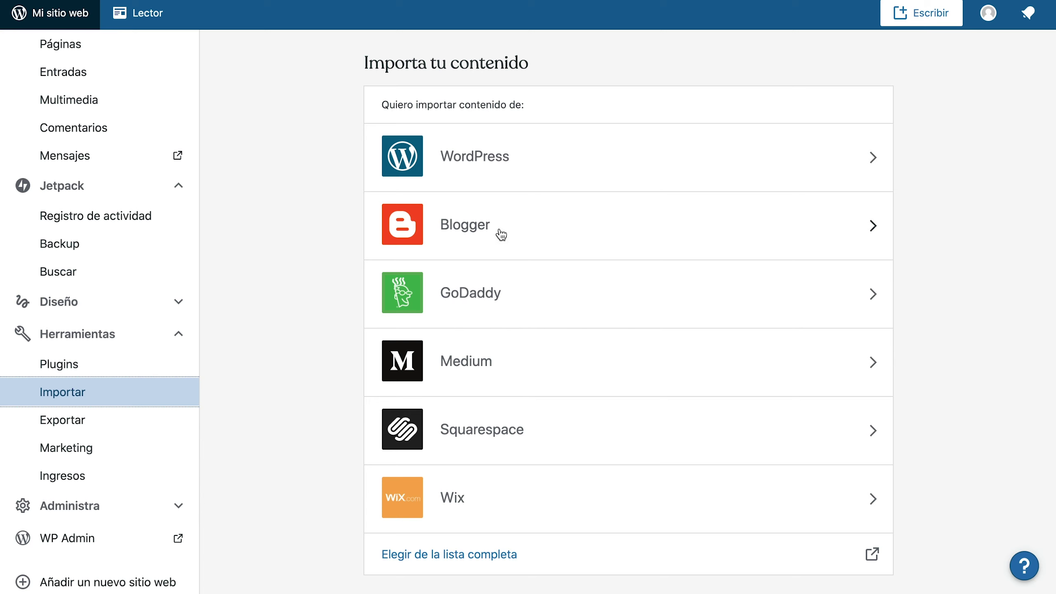
scroll(305, 435, "down", 2)
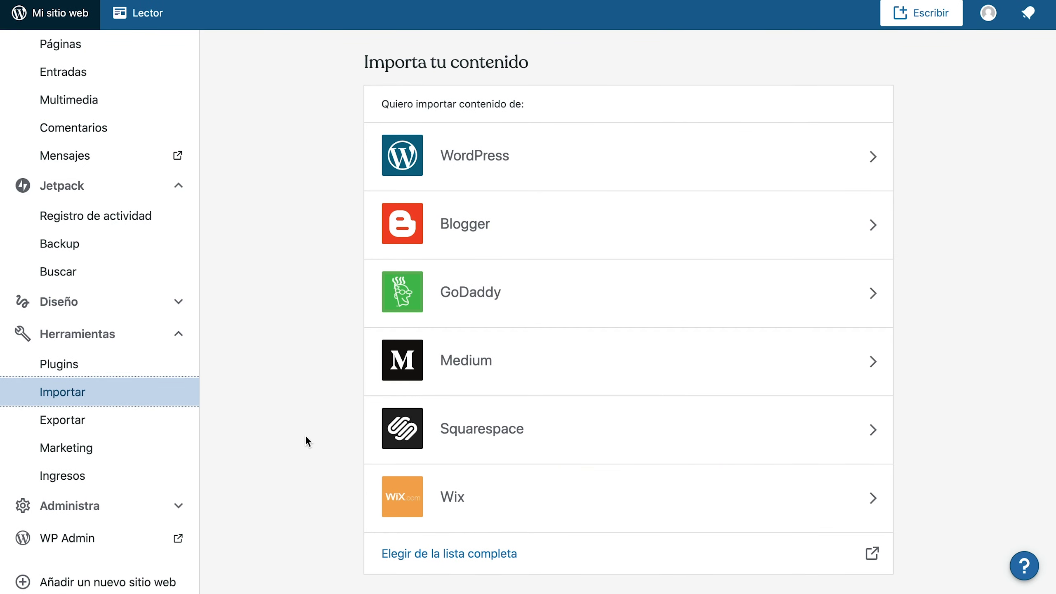
left_click(95, 424)
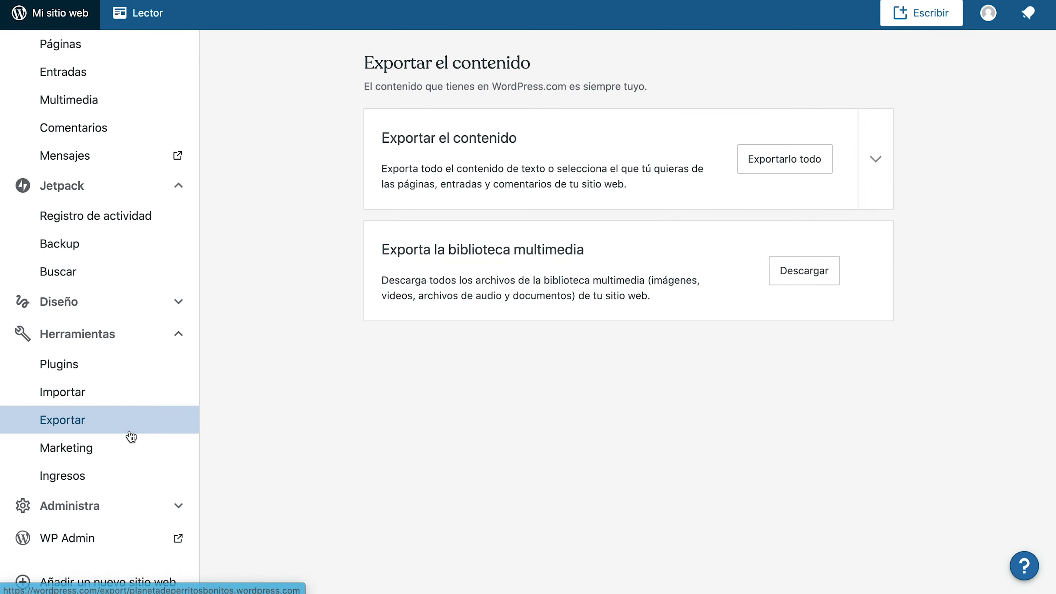
Open the Marketing page and look through its marketing tools and integrations
left_click(94, 450)
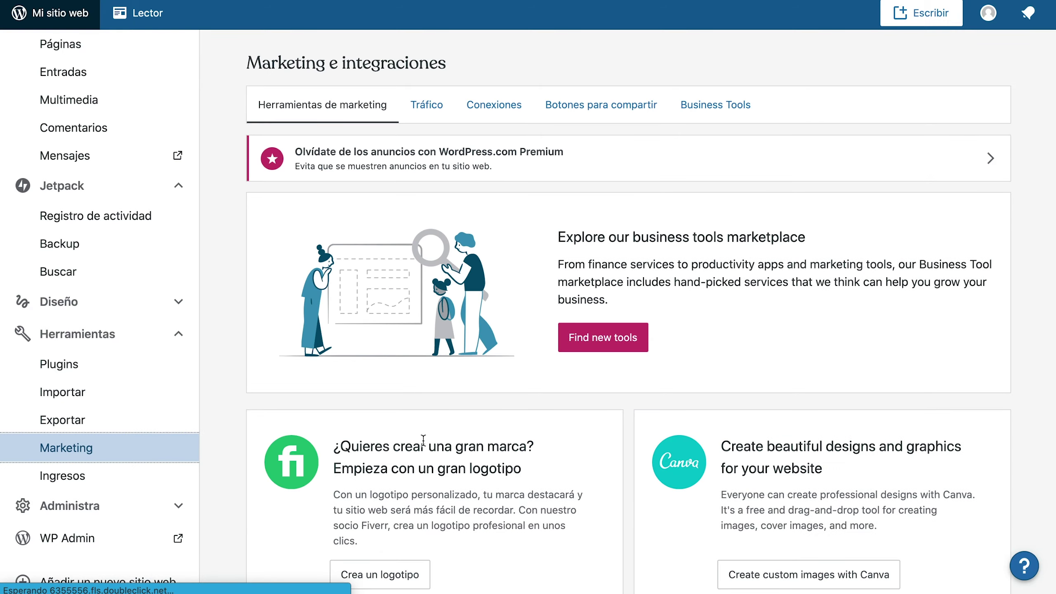
scroll(423, 440, "down", 8)
scroll(423, 440, "up", 8)
scroll(423, 440, "down", 6)
scroll(432, 416, "up", 6)
scroll(442, 404, "down", 2)
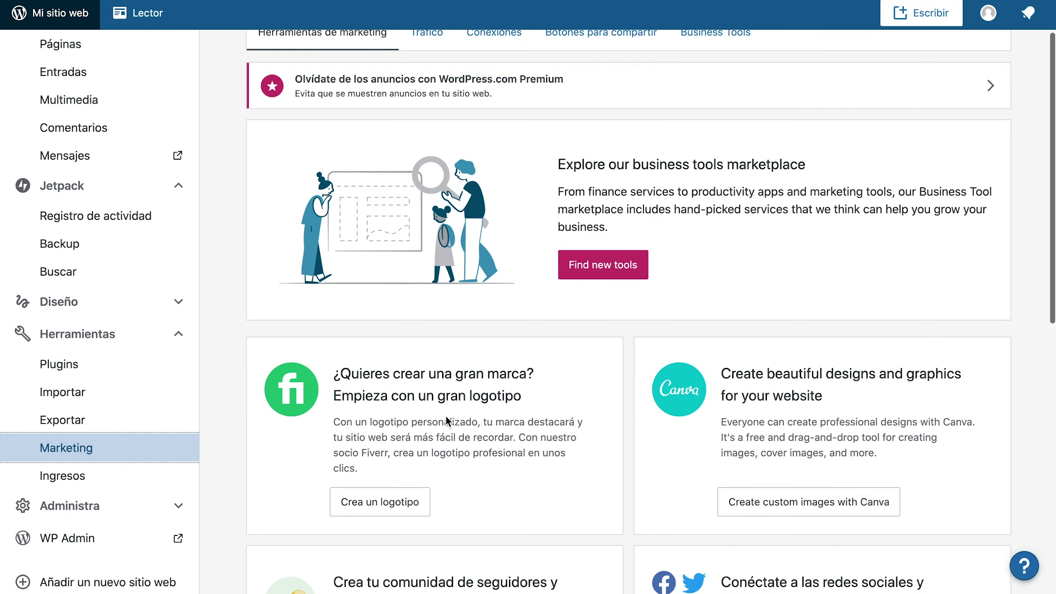
scroll(447, 422, "up", 2)
View the payment and donation options on the Ingresos page and collapse the Herramientas group
left_click(125, 477)
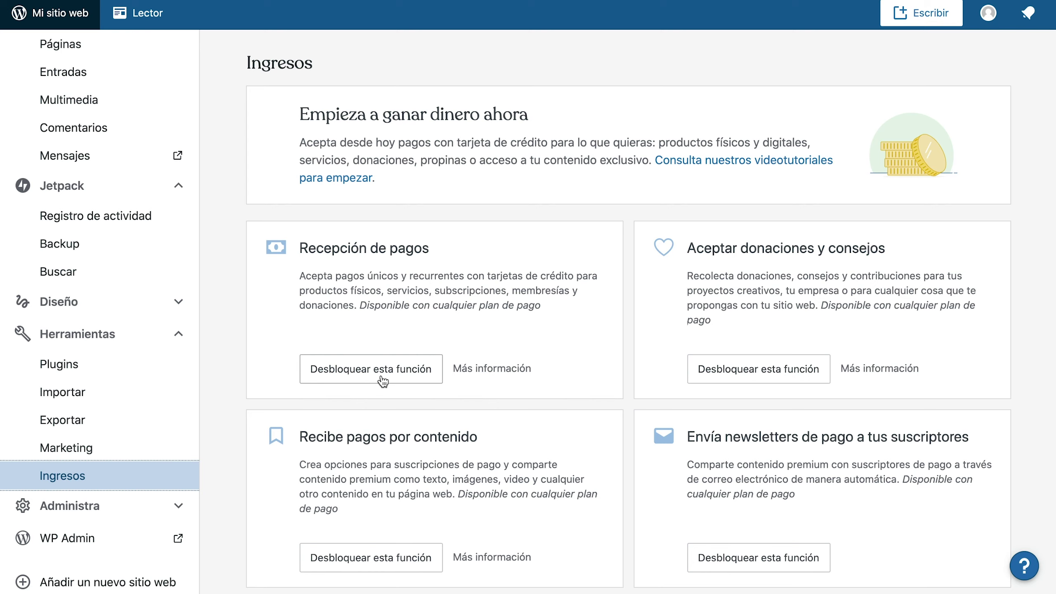
left_click(167, 333)
Expand the Administra group to look over its hosting, domain, people and configuration entries, and collapse it again
left_click(105, 515)
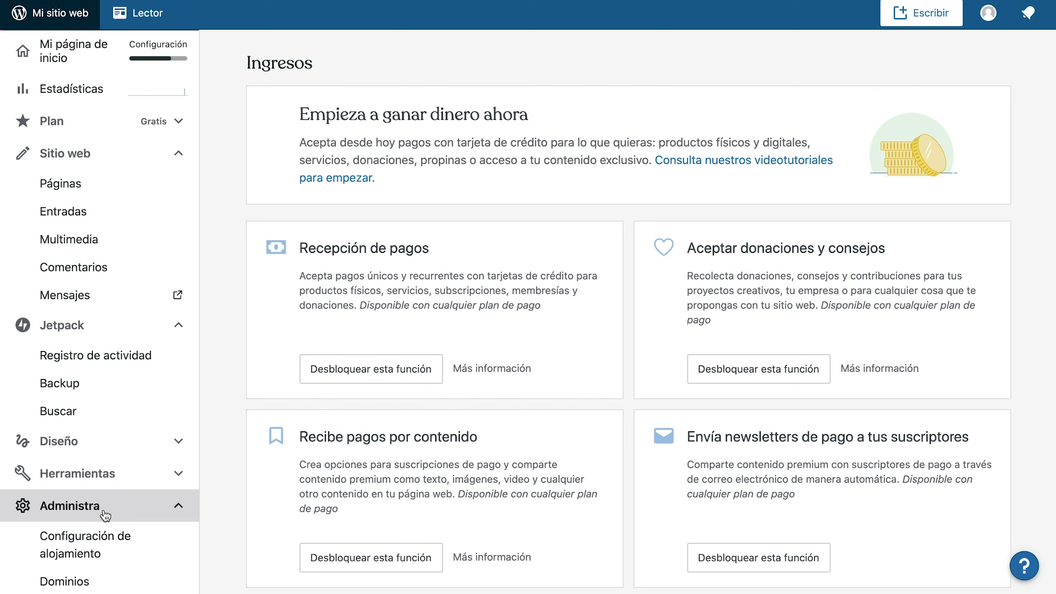
scroll(158, 503, "down", 3)
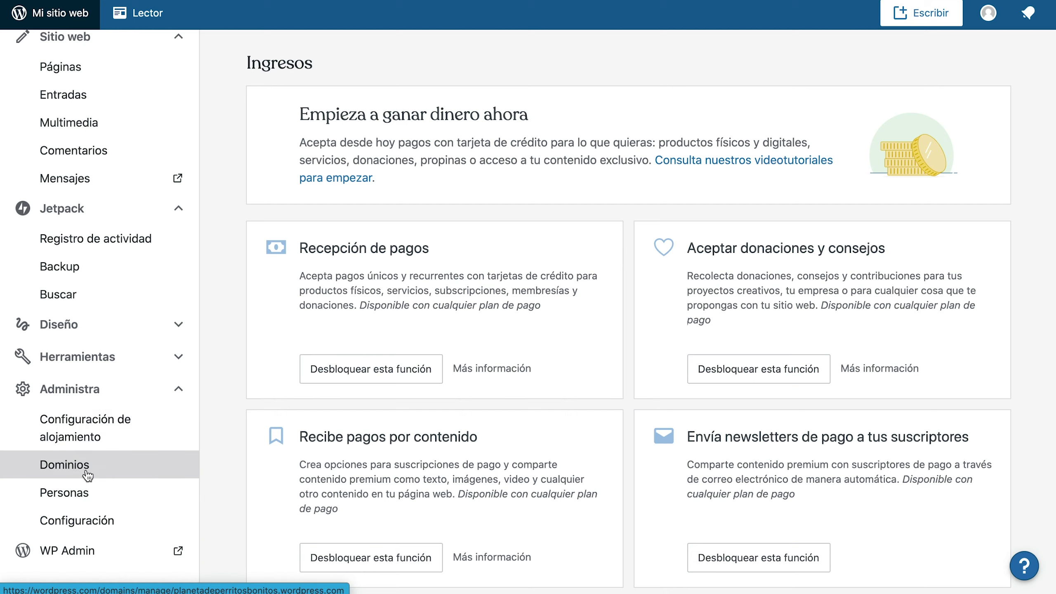
scroll(162, 427, "down", 1)
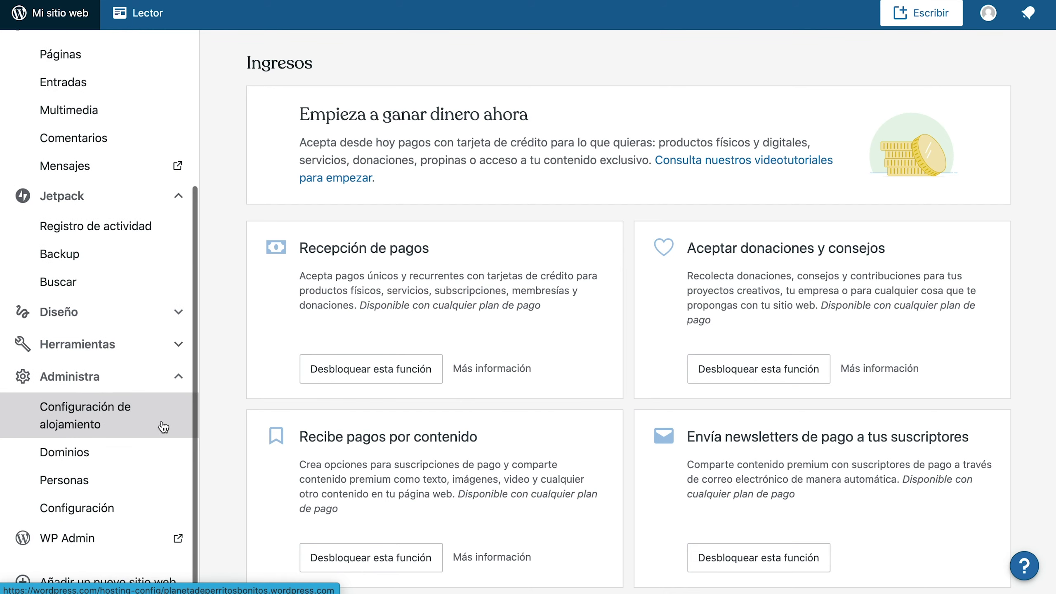
left_click(161, 377)
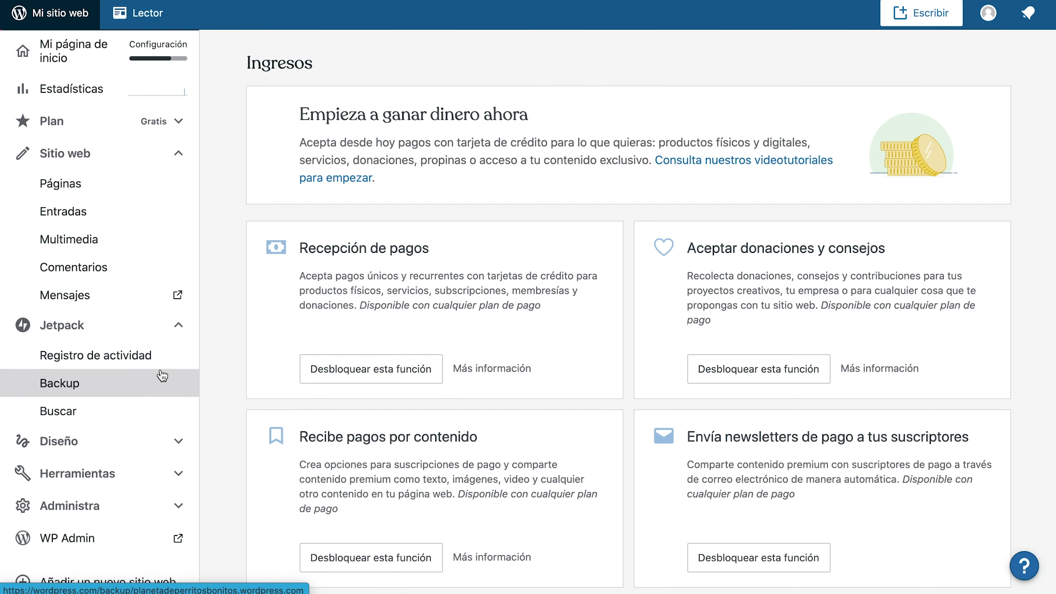
left_click(133, 506)
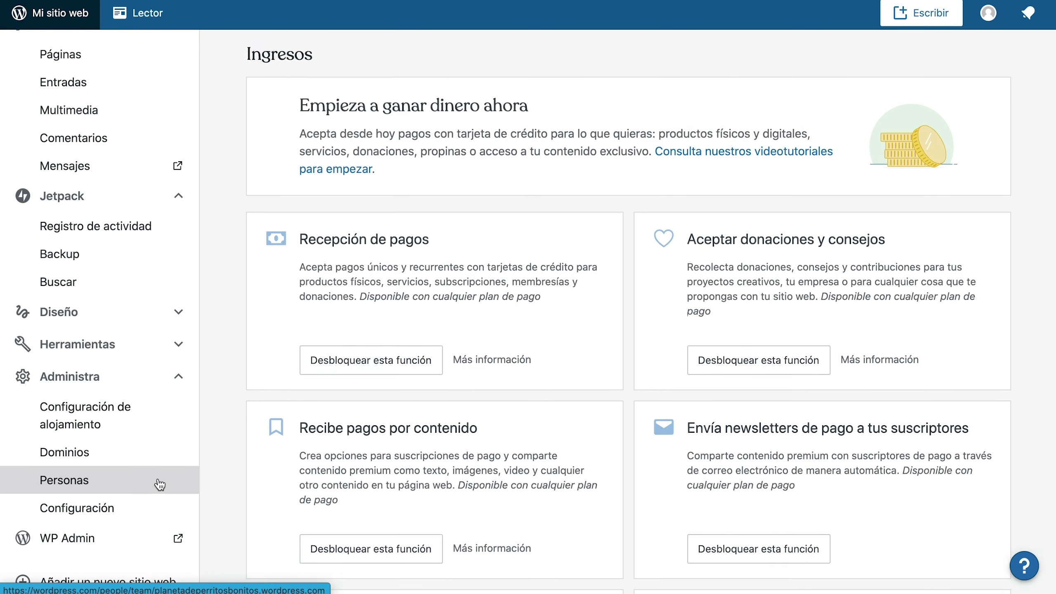
scroll(157, 450, "down", 1)
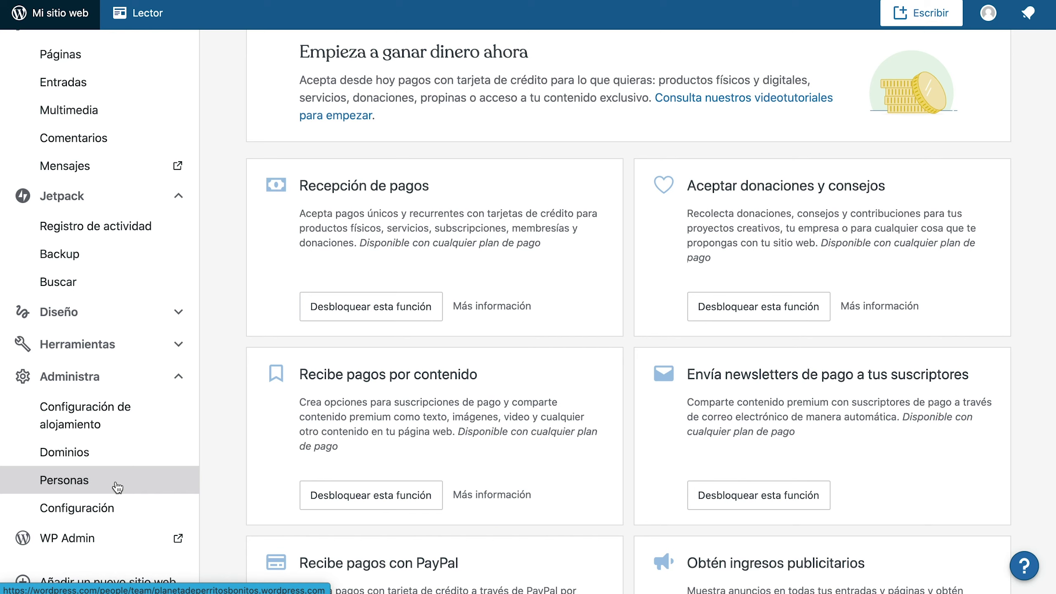
left_click(151, 380)
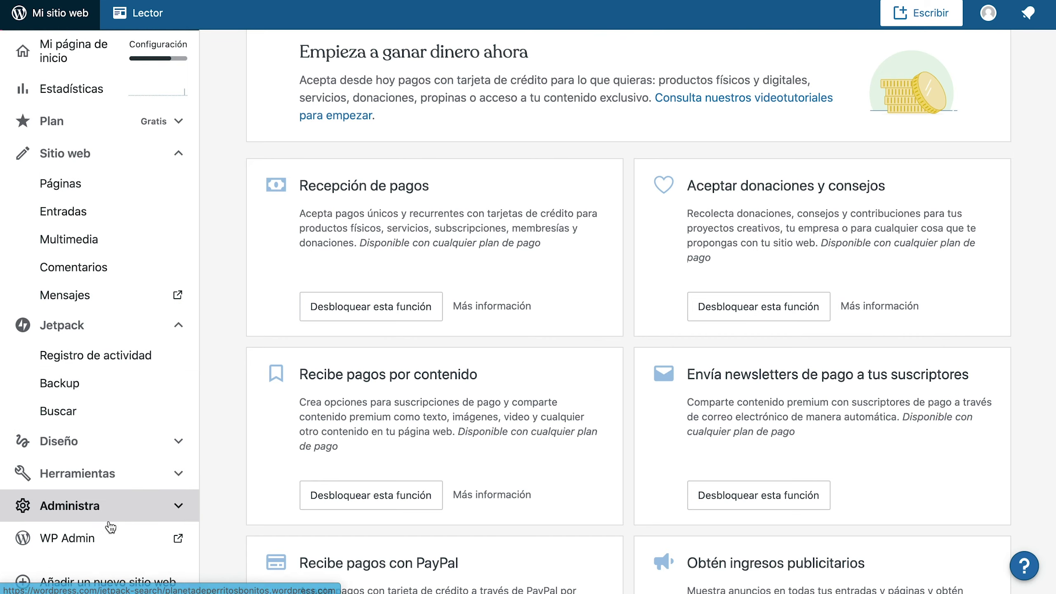